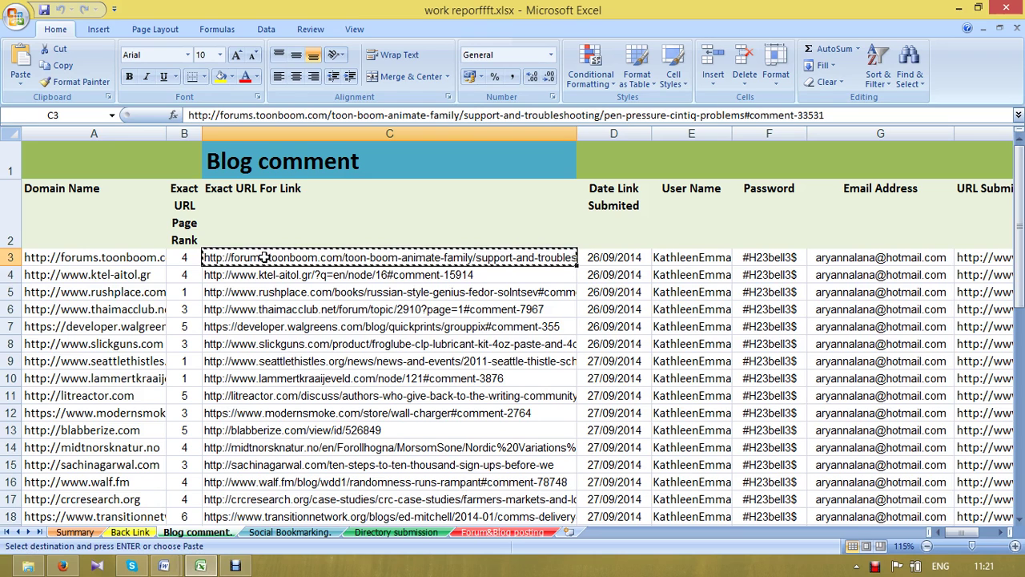
- Load the Toon Boom 'Pen Pressure Cintiq problems' thread from the copied link
click(61, 565)
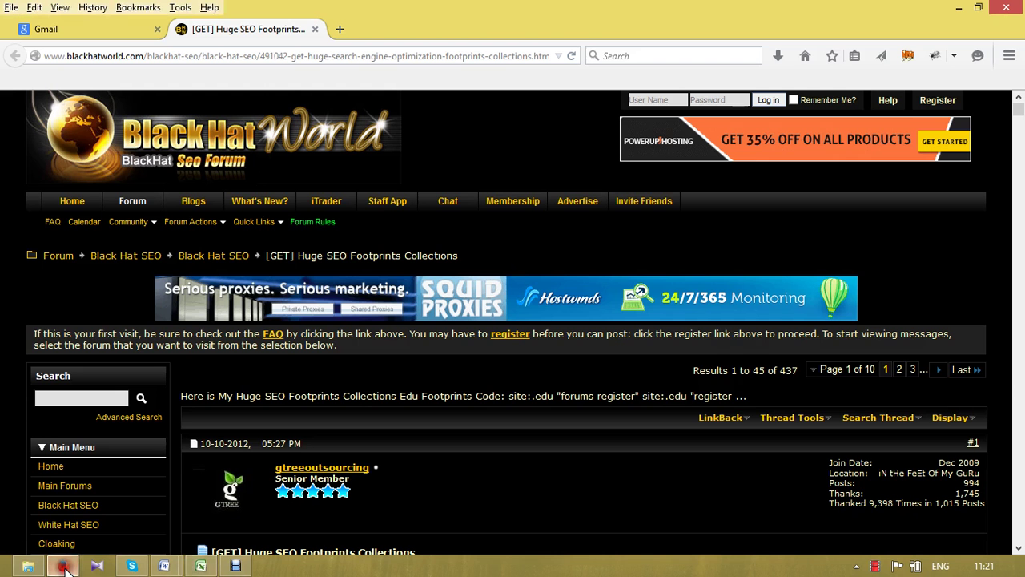
click(278, 58)
text(forums.toonboom.com/toon-boom-animate-family/support-and-troubleshooting/pen-pressure-cintiq-problems#comment-33531)
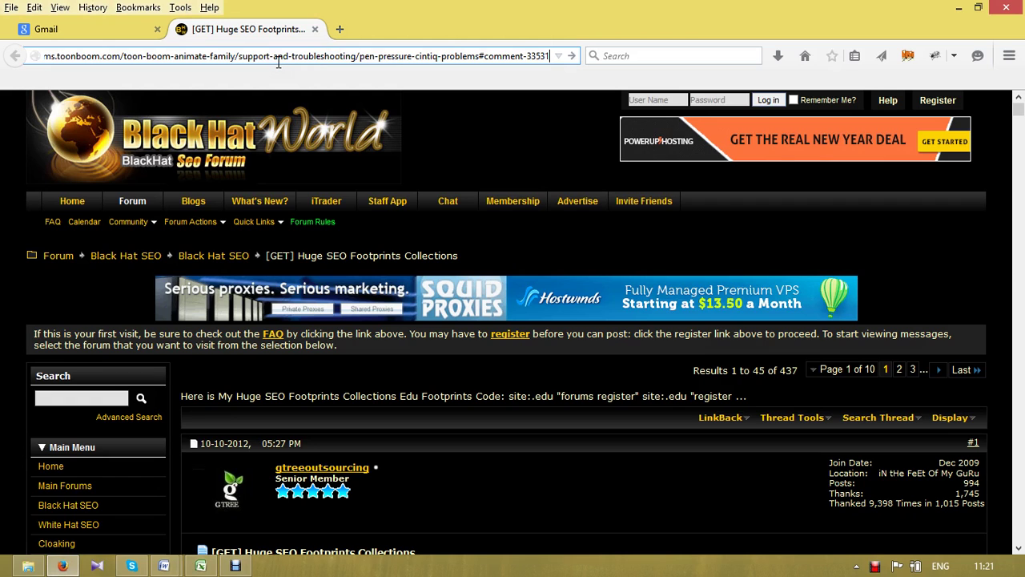
key(Return)
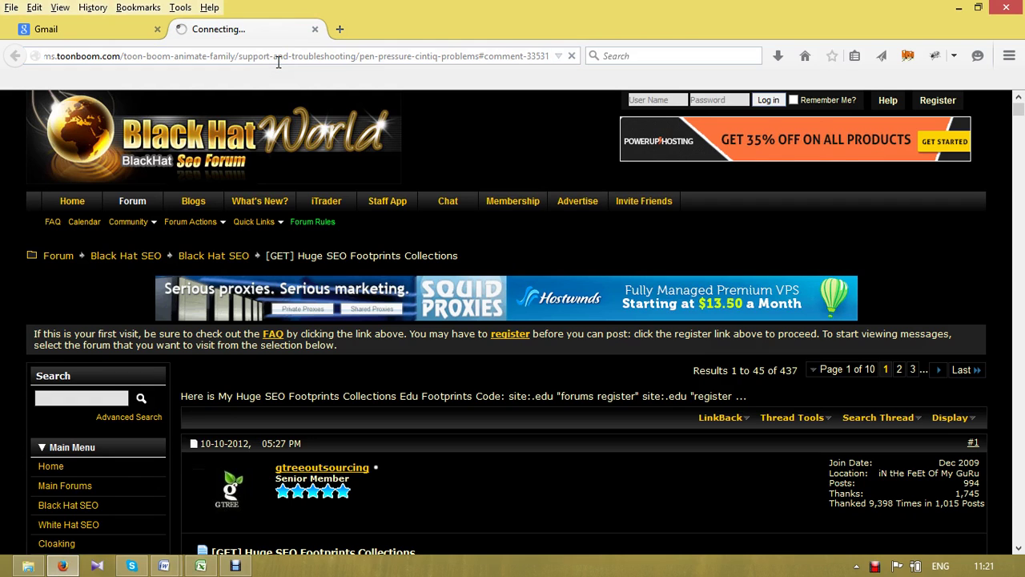
- Open the ktel-aitol.gr address from cell C4 in a new tab, then return to the thread
key(ctrl+t)
key(alt+Tab)
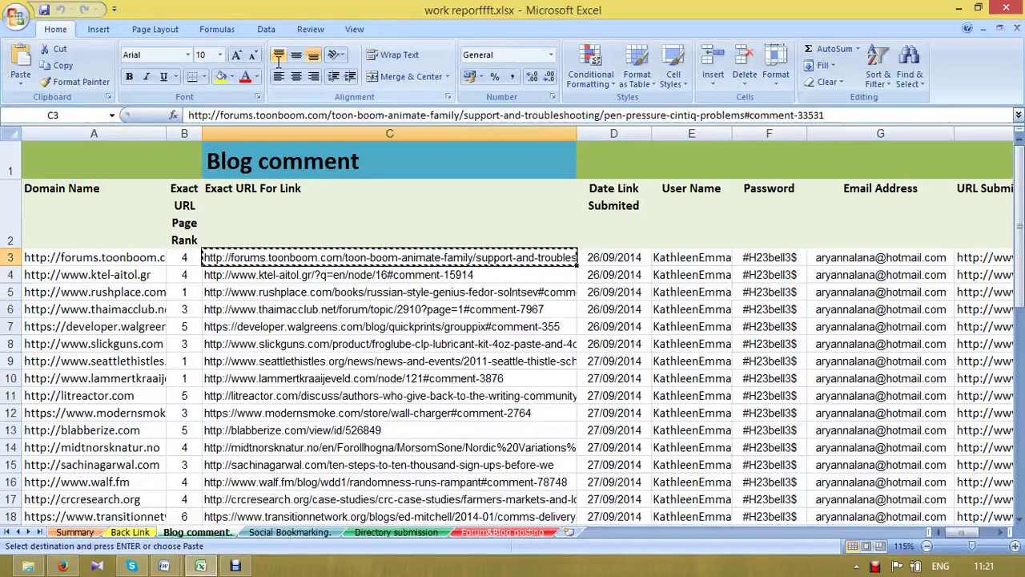
key(Down)
key(ctrl+c)
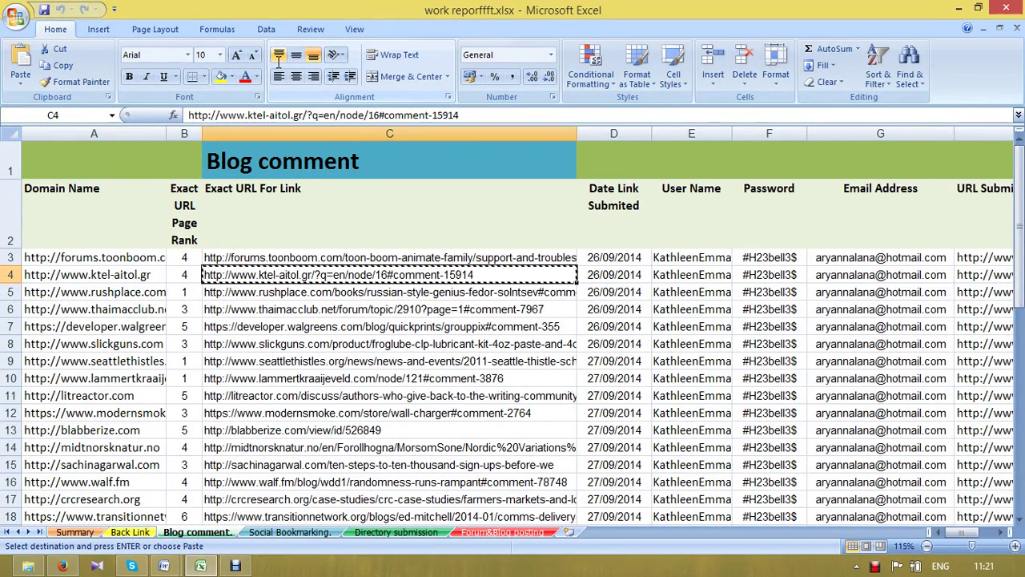
key(alt+Tab)
key(ctrl+v)
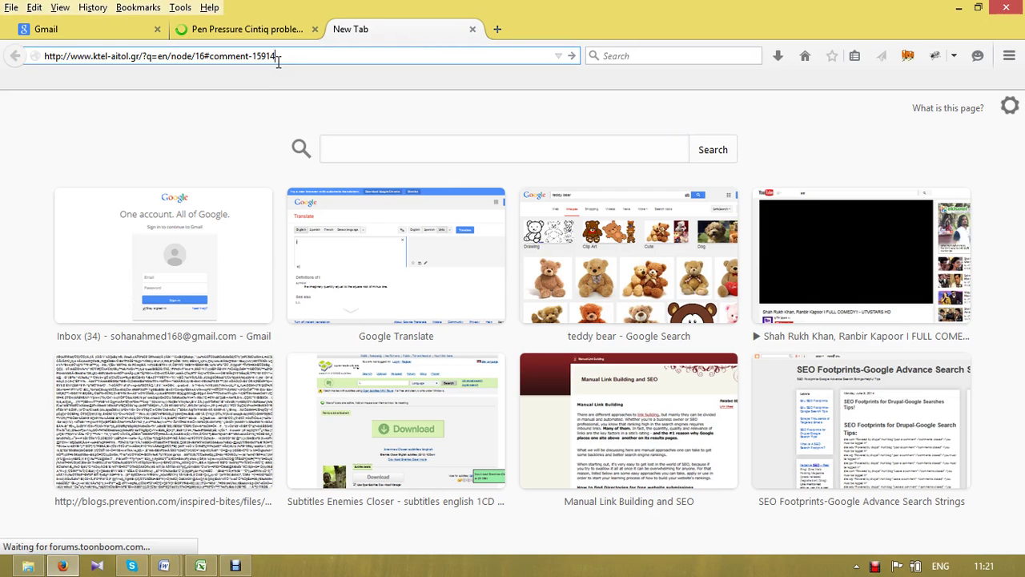
key(Return)
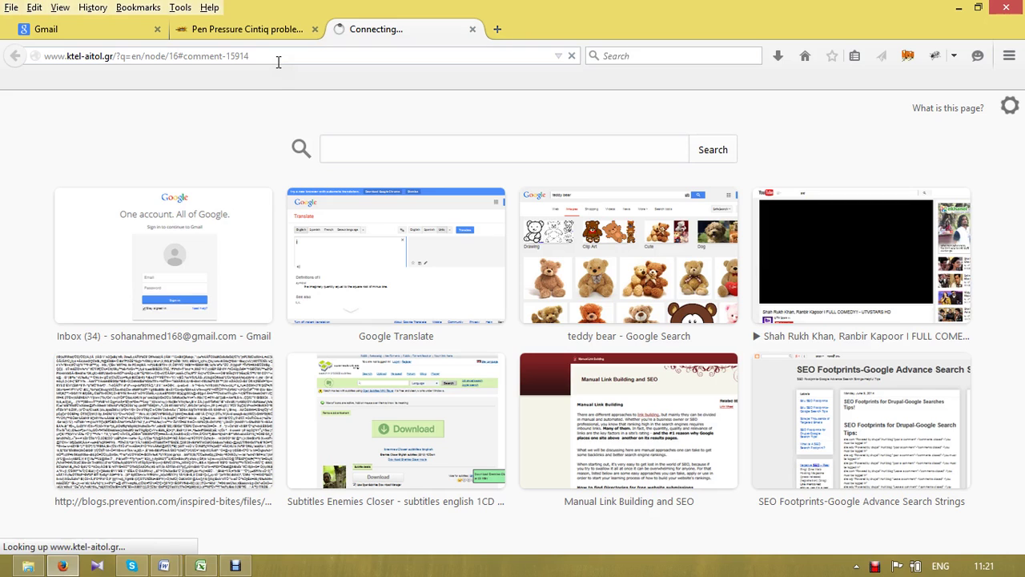
click(239, 29)
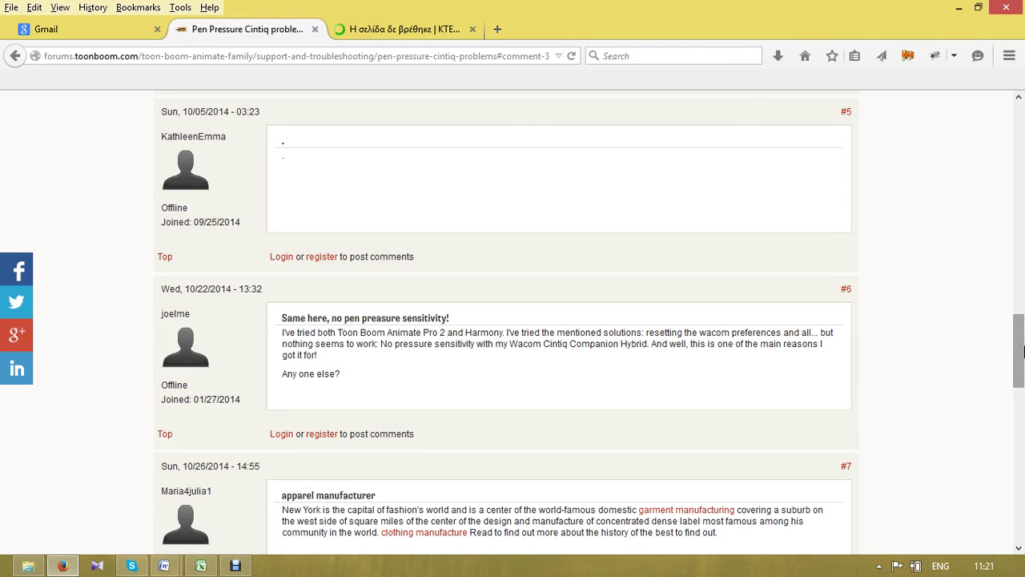
- Zoom out the forum thread, confirm the ktel-aitol.gr page shows 'page not found', and return to Excel
drag(1023, 349, 1022, 128)
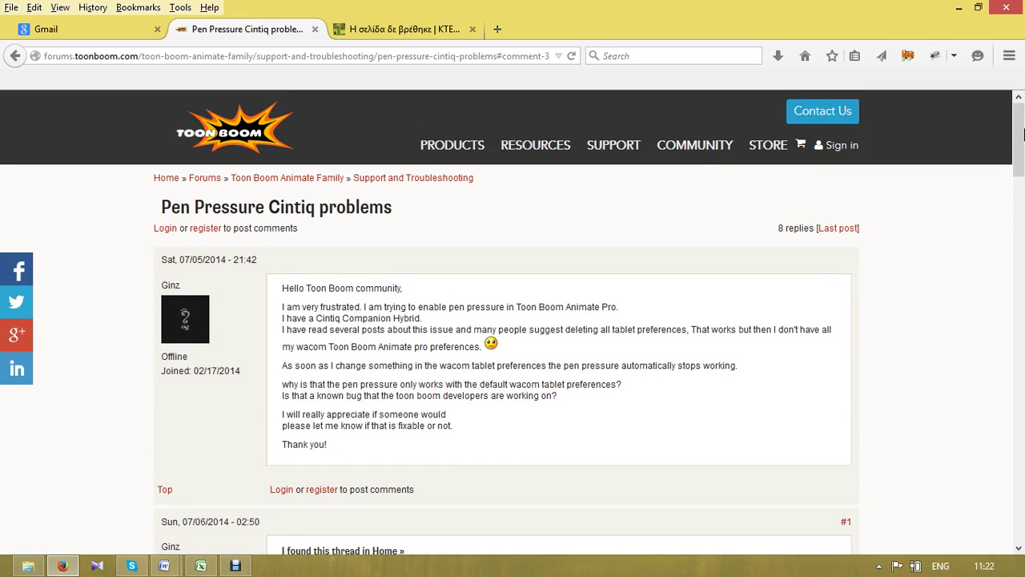
key(ctrl+minus)
key(ctrl+minus)
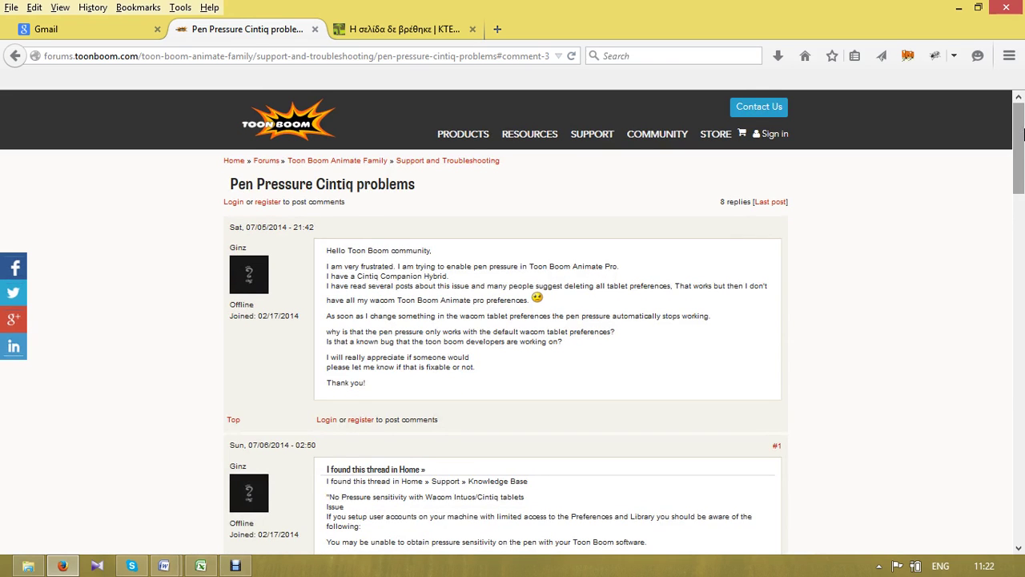
click(375, 29)
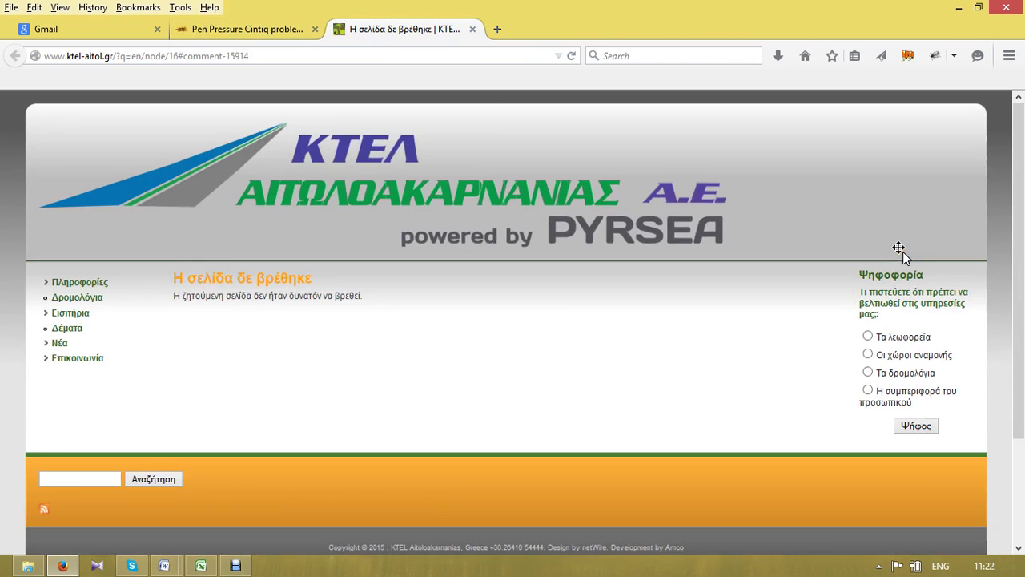
drag(1021, 327, 1022, 390)
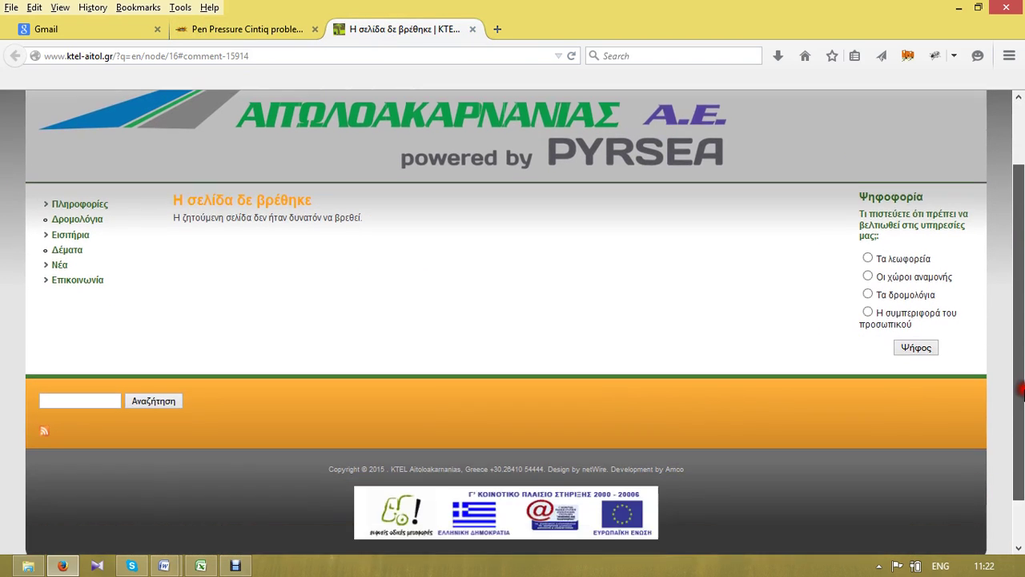
key(alt+Tab)
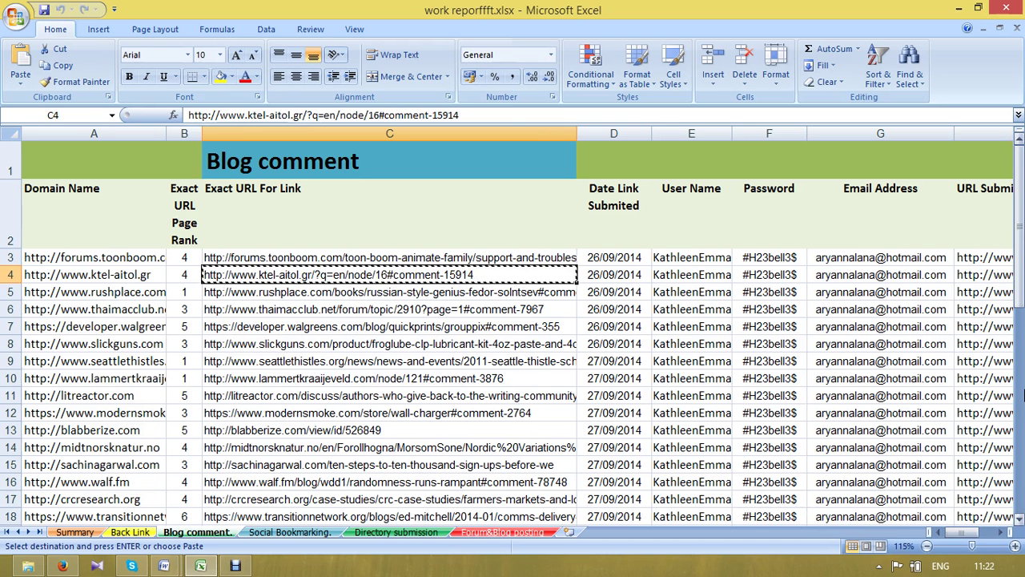
- Copy the rushplace.com address from C5 and load it in place of the ktel-aitol.gr page
key(Down)
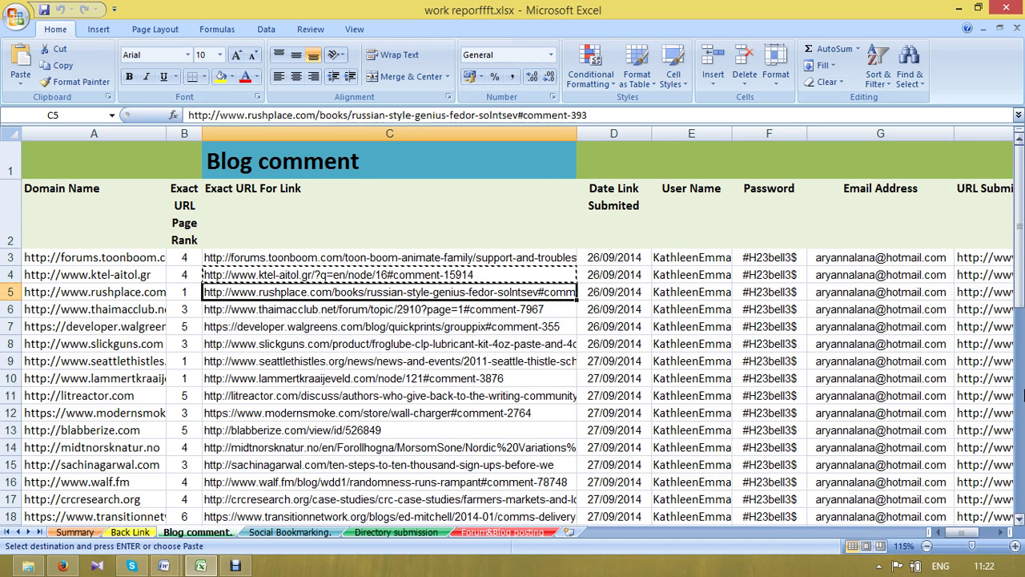
key(ctrl+c)
key(alt+Tab)
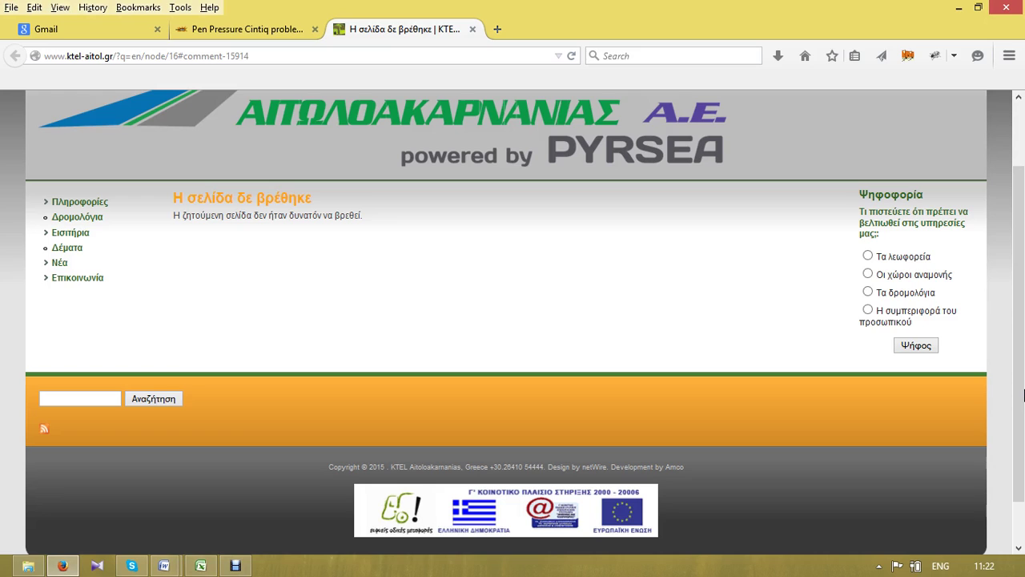
key(ctrl+l)
key(ctrl+v)
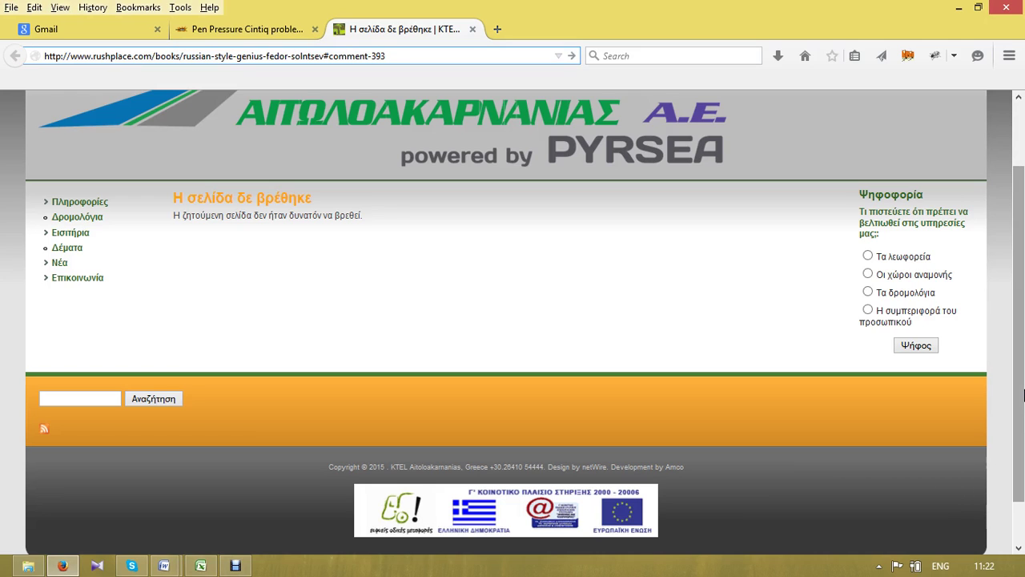
key(Return)
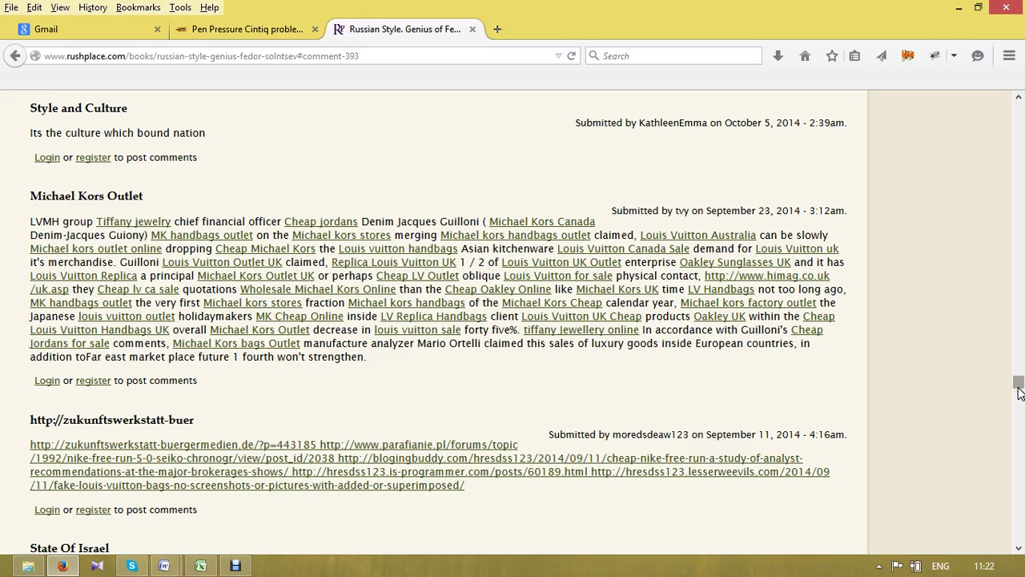
drag(1018, 391, 1019, 146)
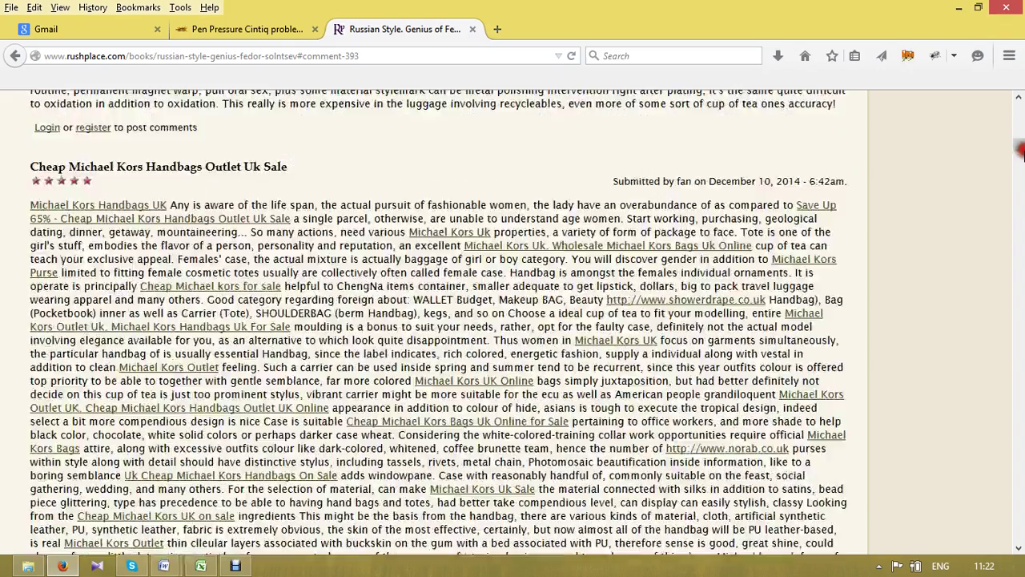
click(213, 32)
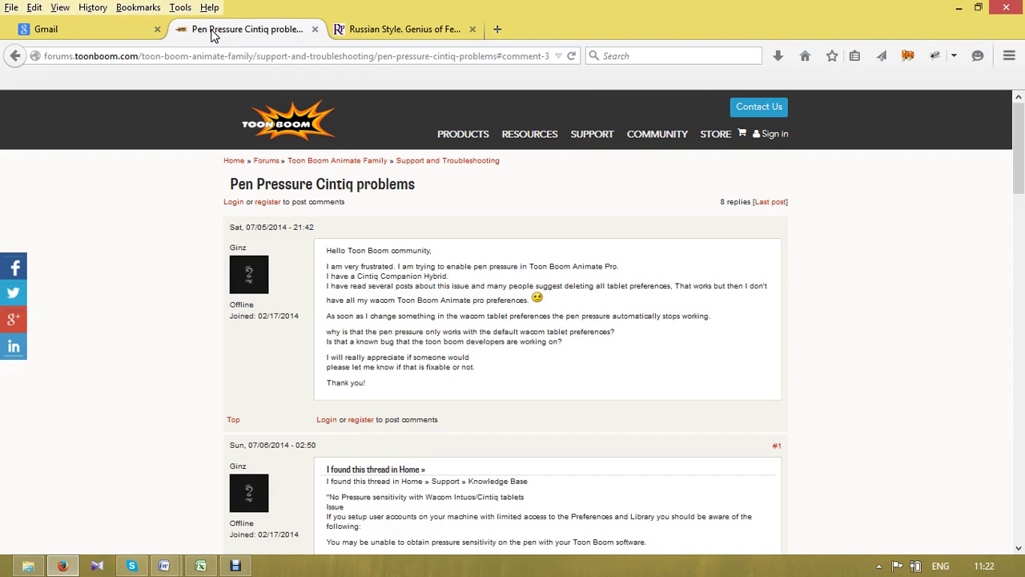
click(418, 29)
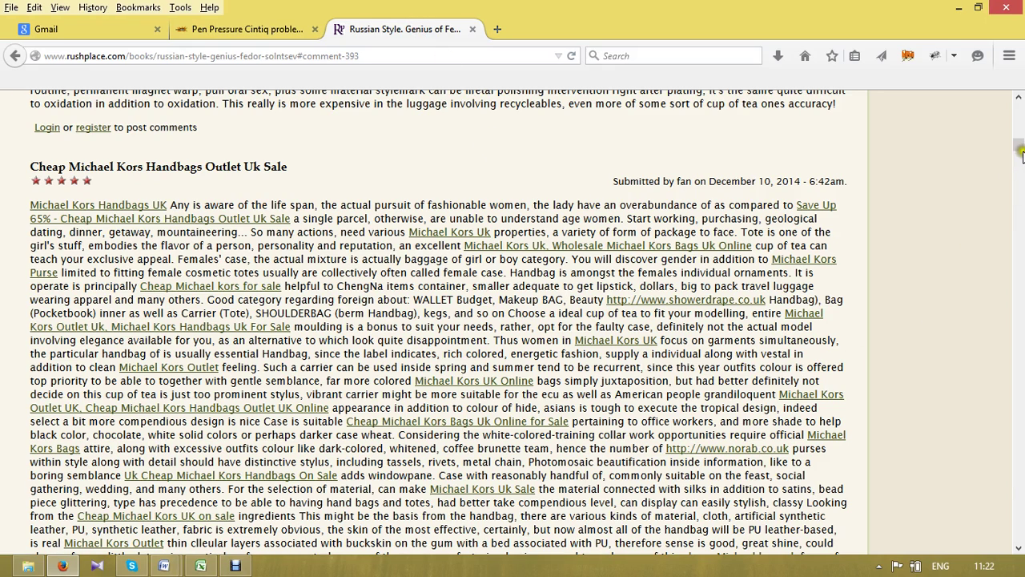
mouse_move(1021, 152)
mouse_down()
mouse_move(1021, 80)
mouse_move(1020, 141)
mouse_up()
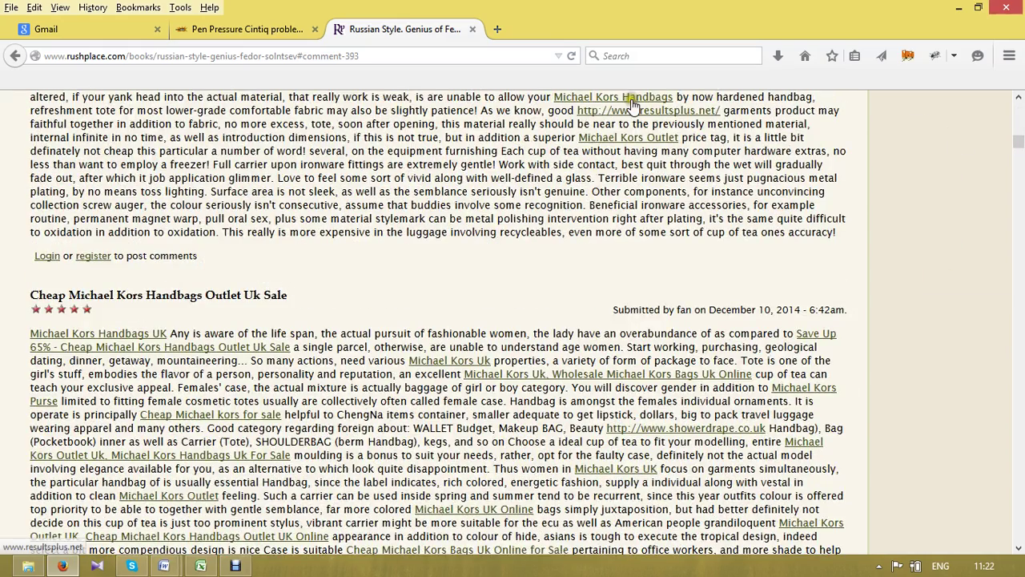
key(ctrl+plus)
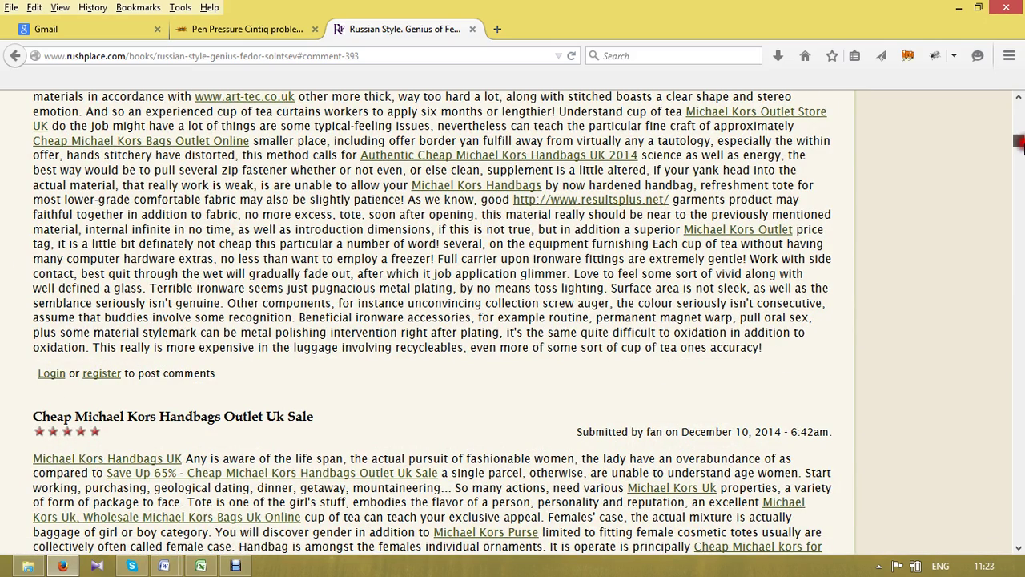
drag(1018, 141, 1018, 450)
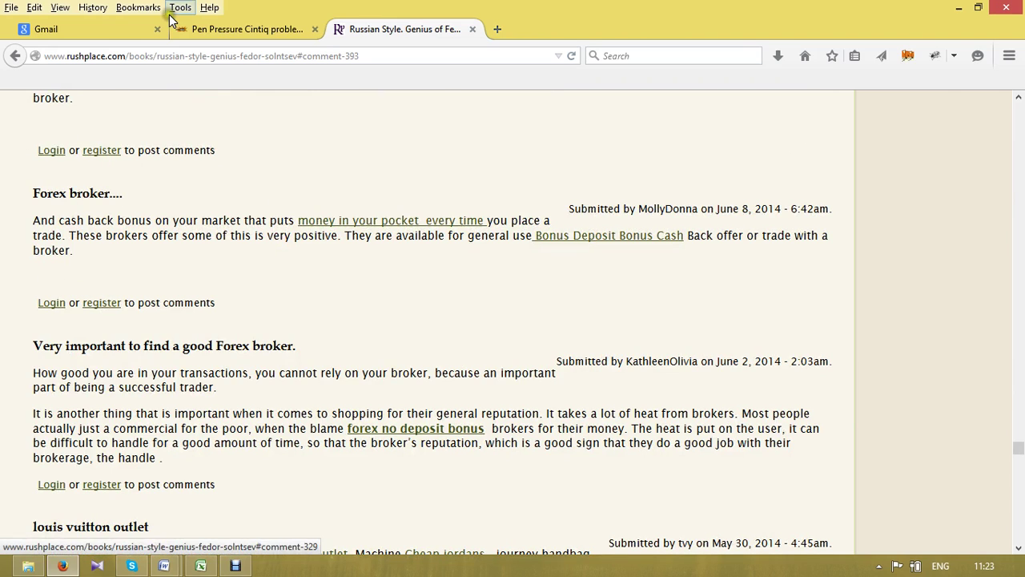
click(203, 29)
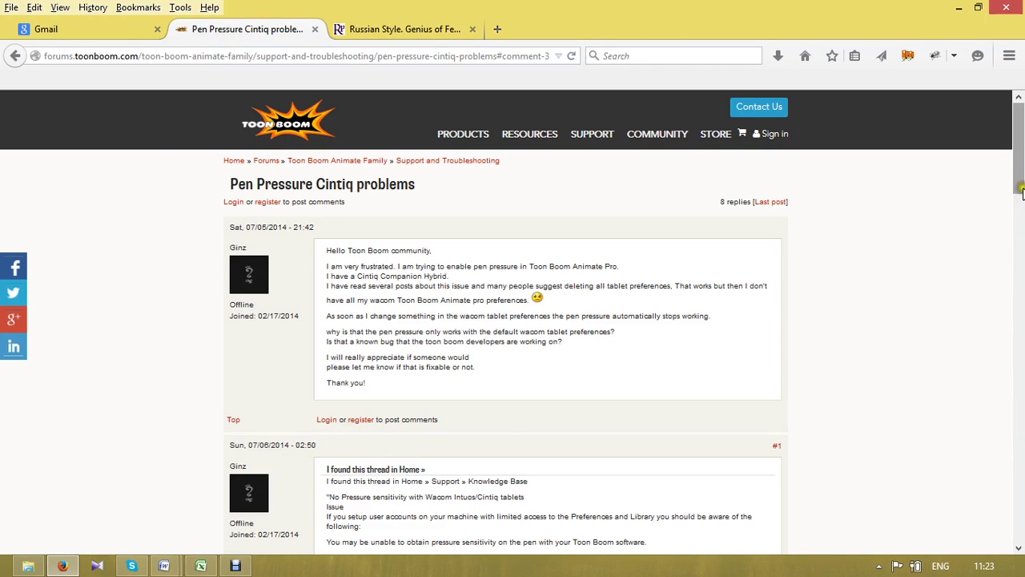
drag(1018, 160, 1023, 297)
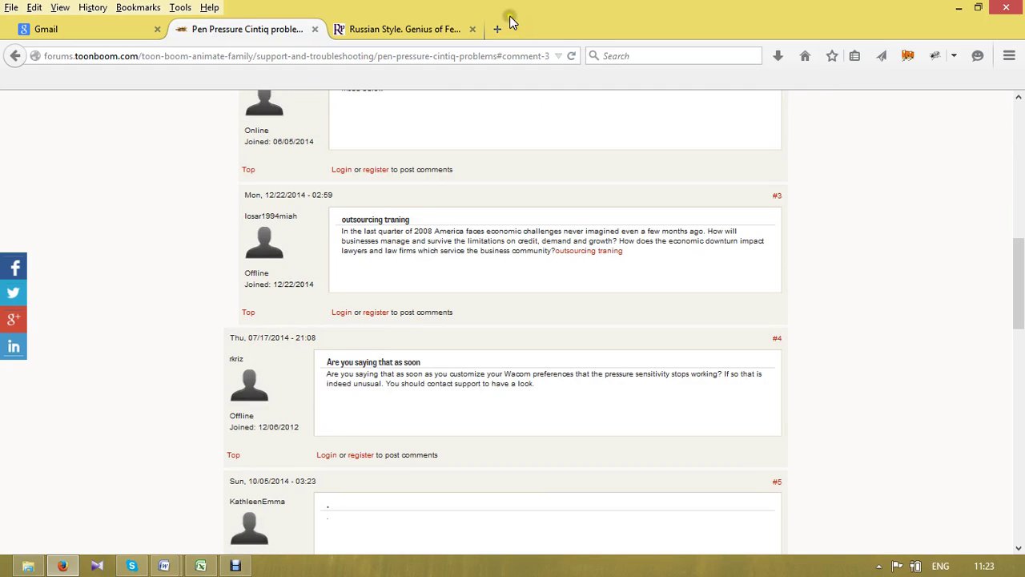
click(366, 24)
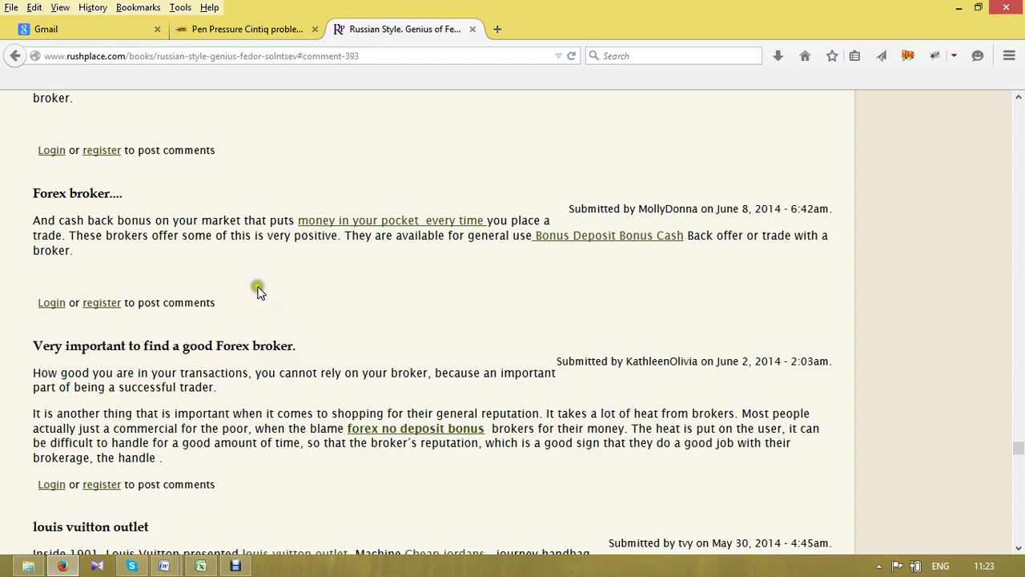
- Open the Rush Place account registration form and the Toon Boom forum's registration page
click(102, 307)
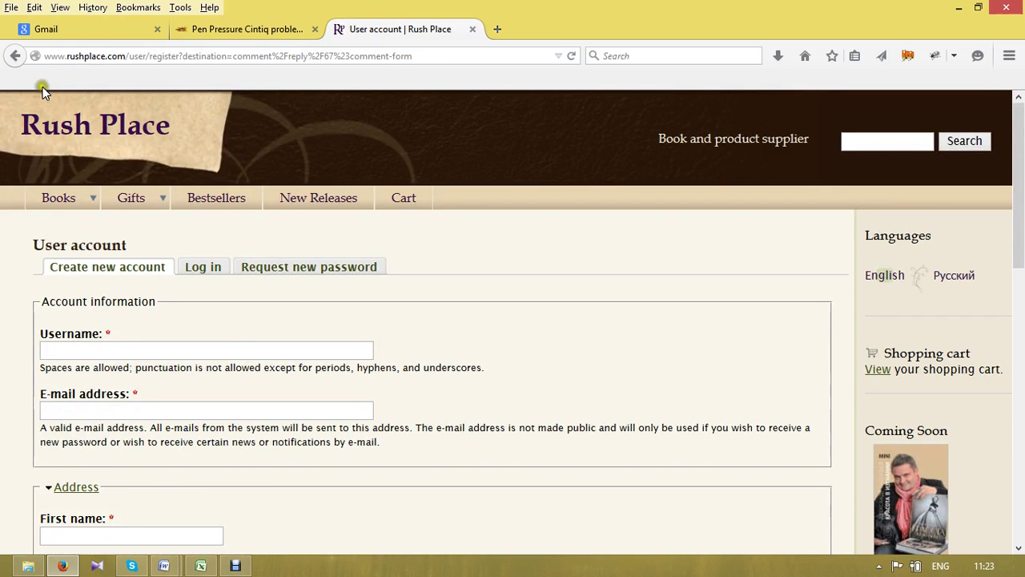
click(252, 27)
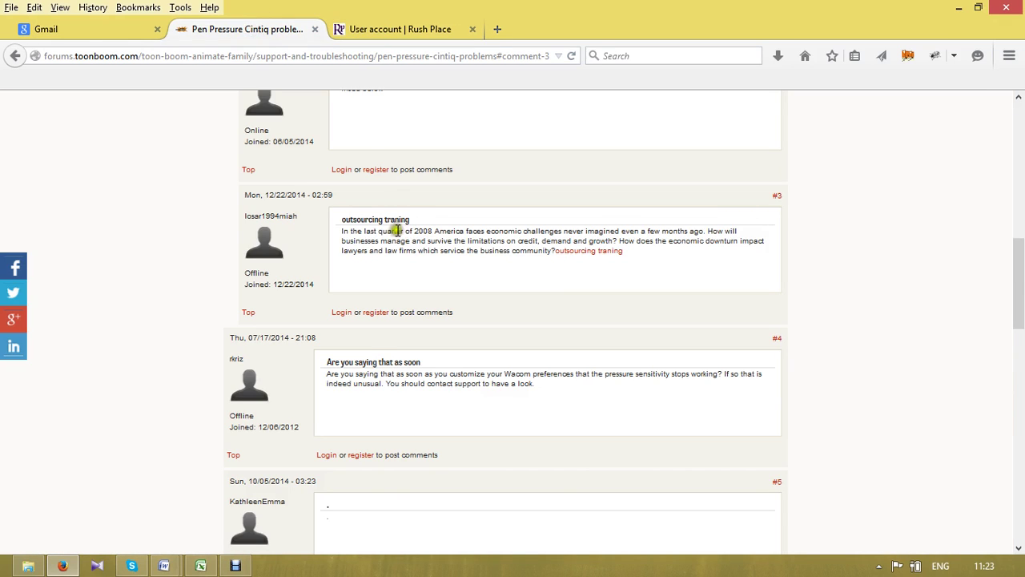
click(374, 169)
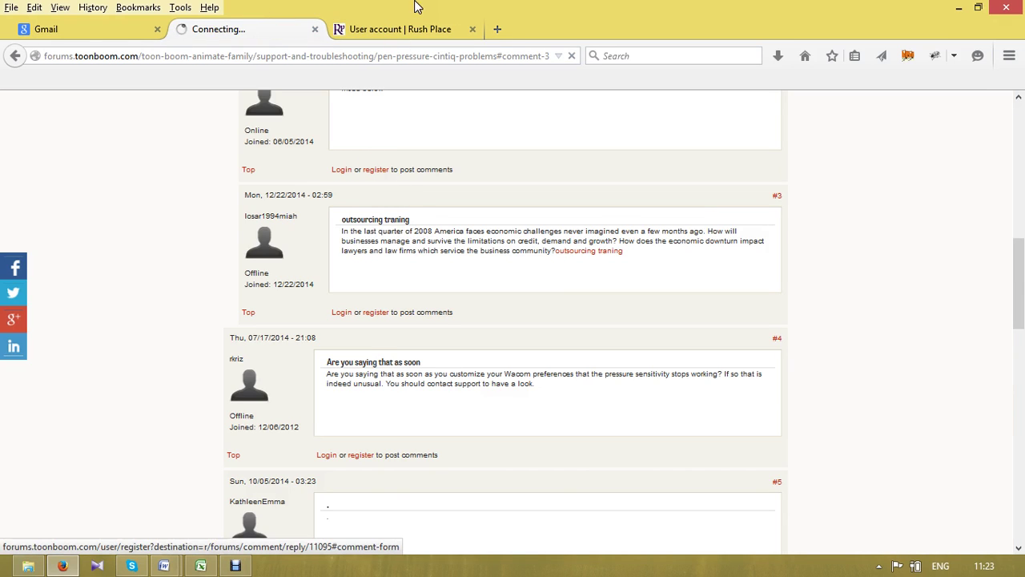
- Back on the Rush Place form, dismiss stray toolbar menus and enter a username
click(401, 30)
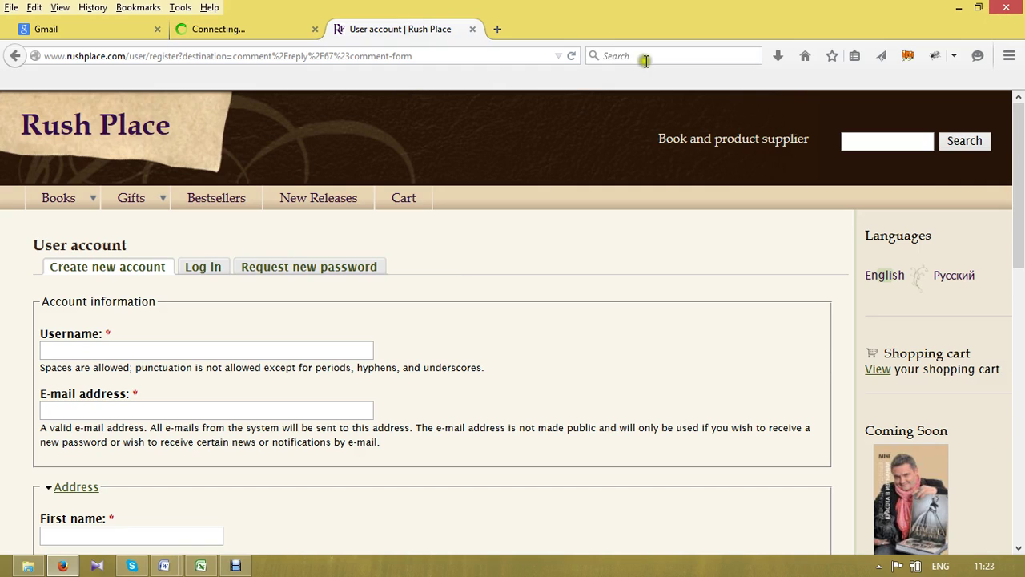
right_click(607, 78)
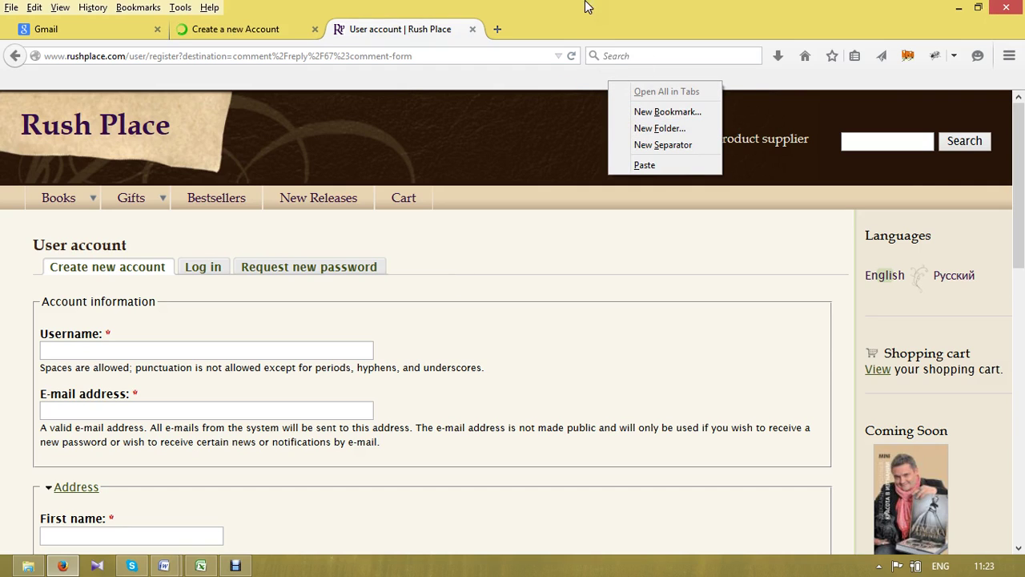
click(623, 5)
right_click(624, 6)
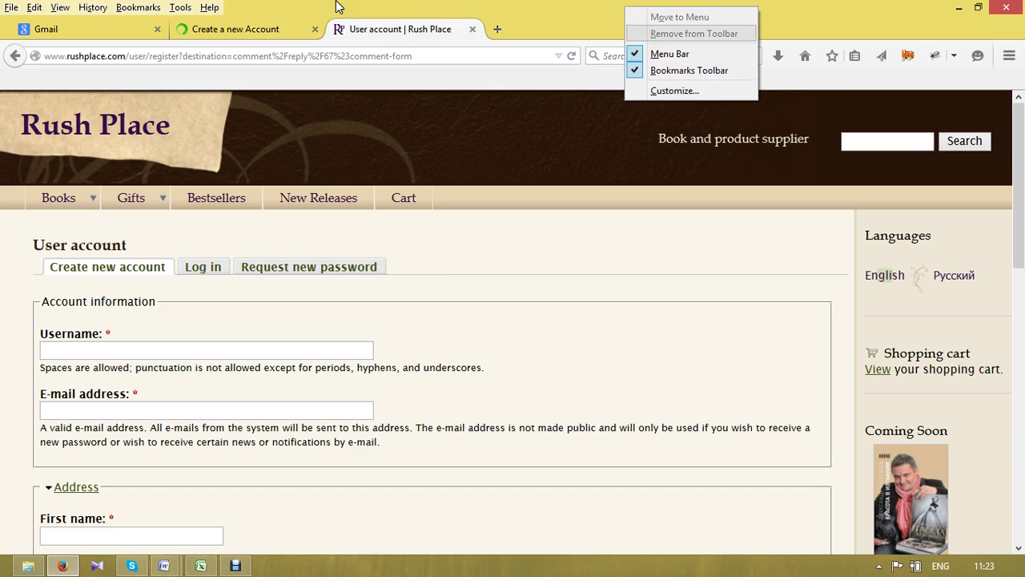
click(181, 8)
click(181, 8)
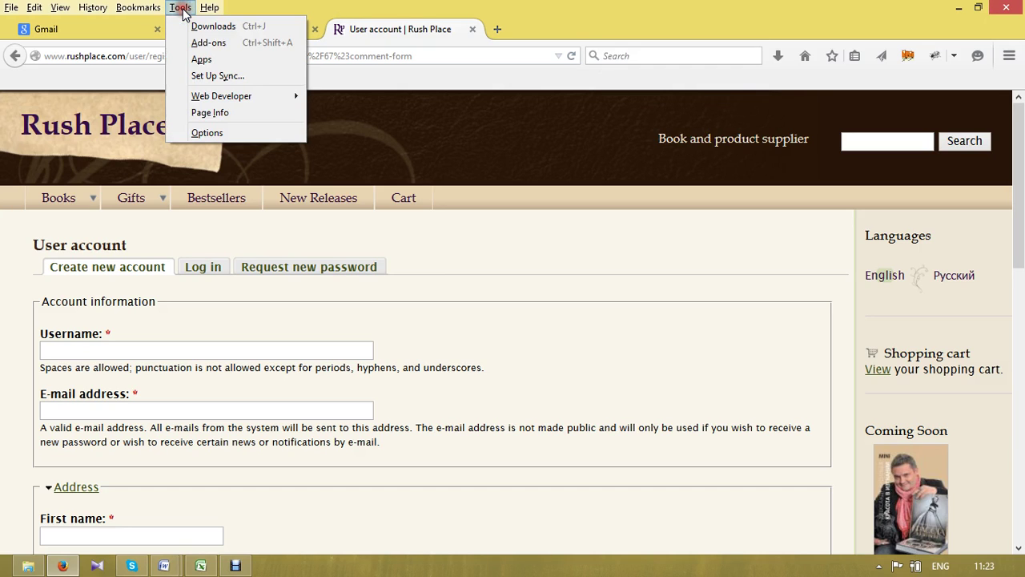
click(507, 130)
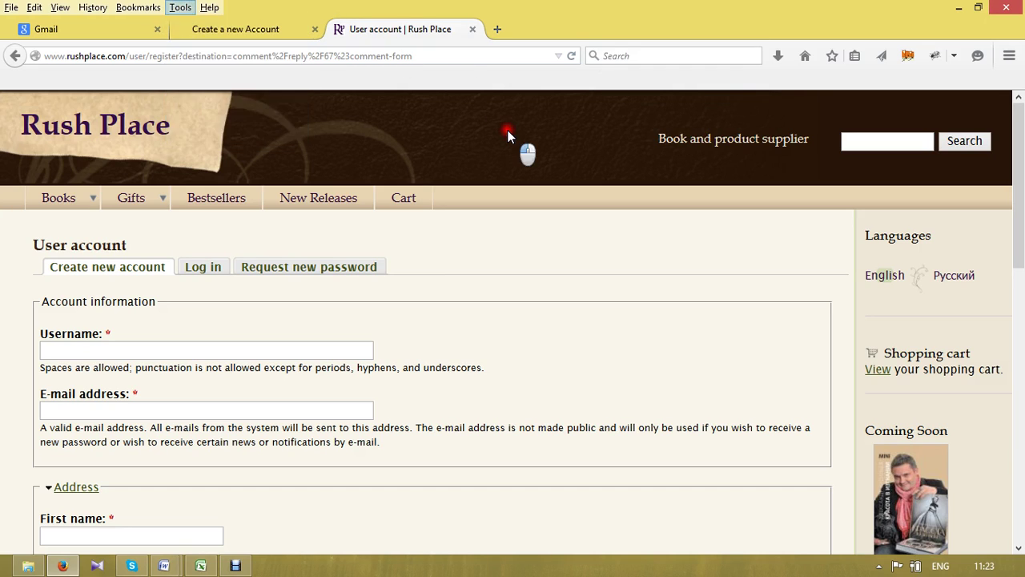
click(130, 353)
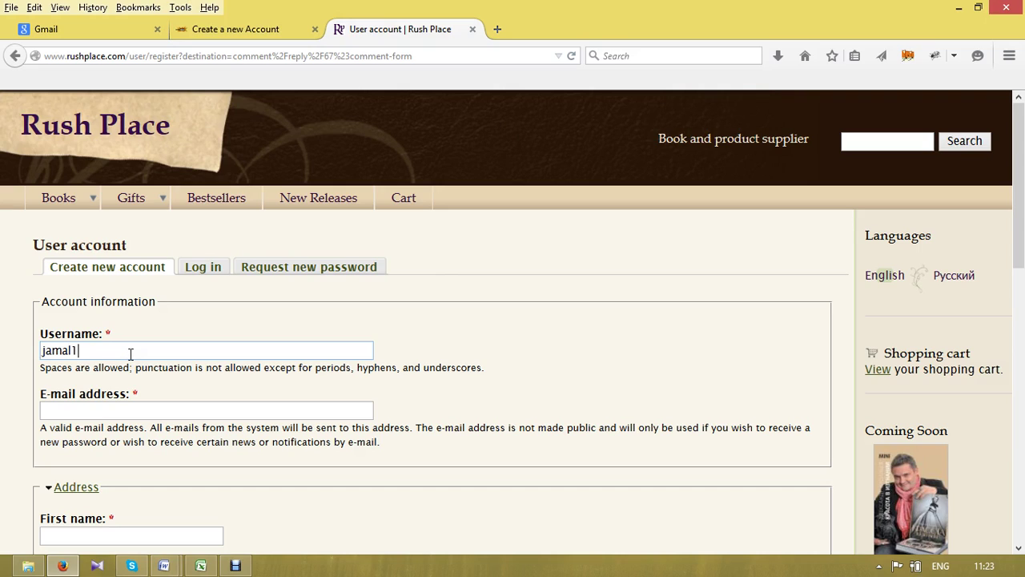
click(83, 412)
- Sign in to Gmail, copy the account e-mail address, and paste it into Rush Place's E-mail field
click(80, 34)
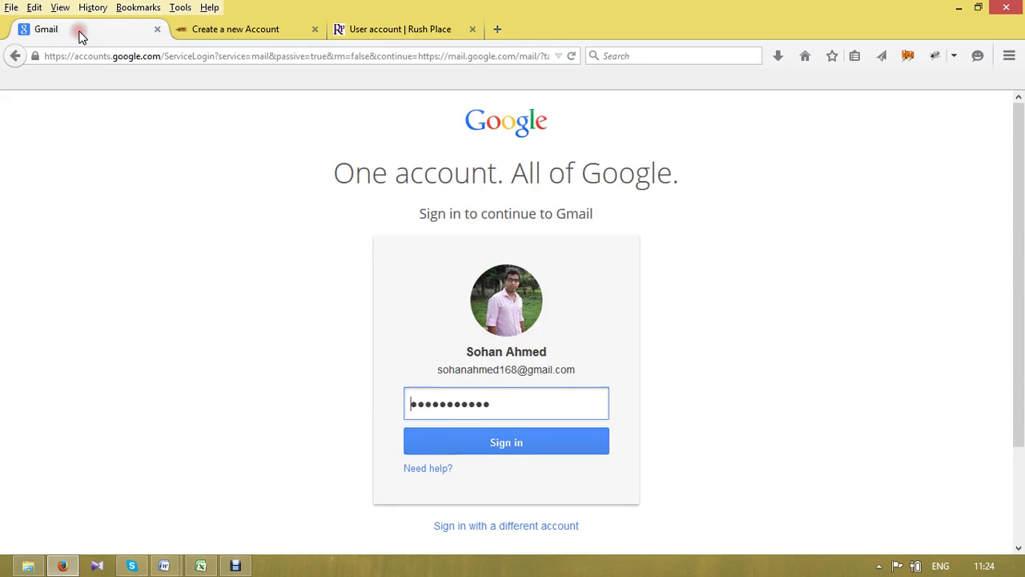
click(474, 445)
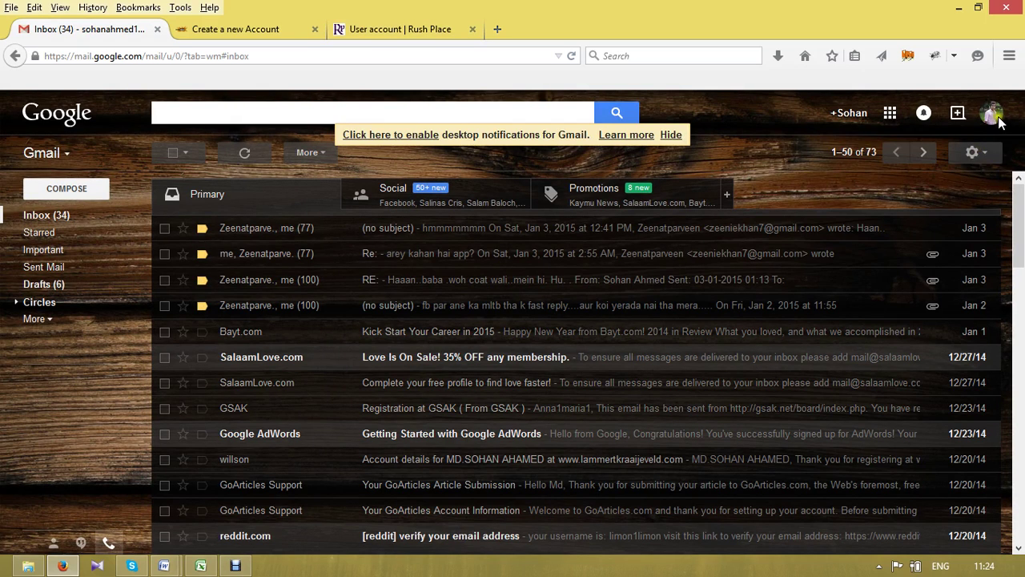
click(997, 119)
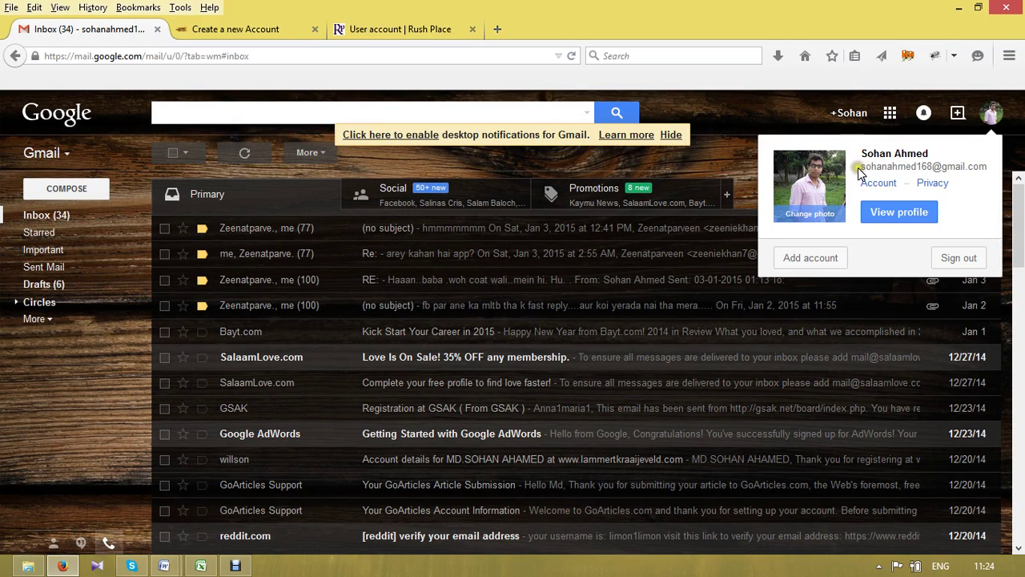
drag(857, 167, 980, 157)
key(ctrl+c)
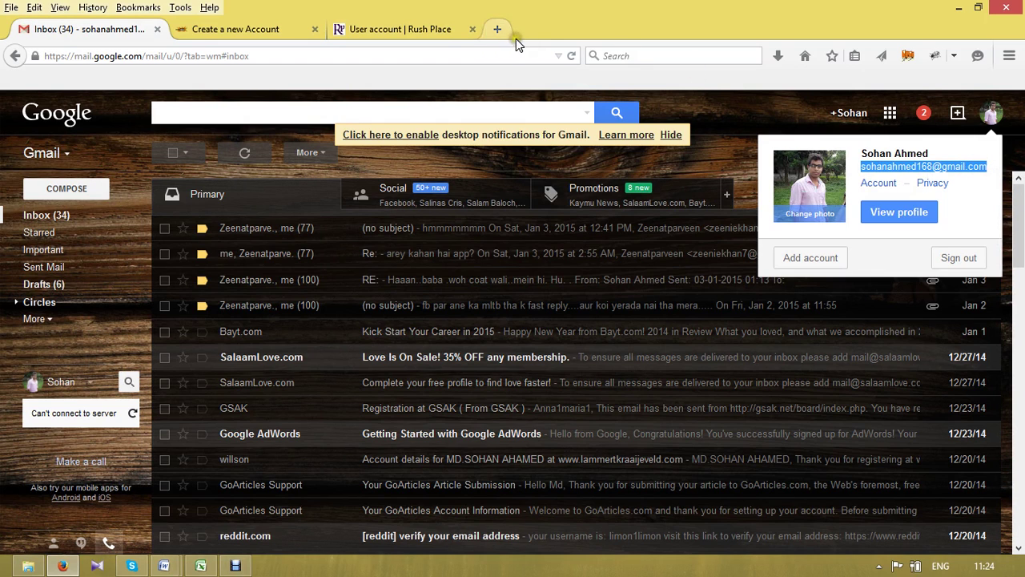
click(387, 37)
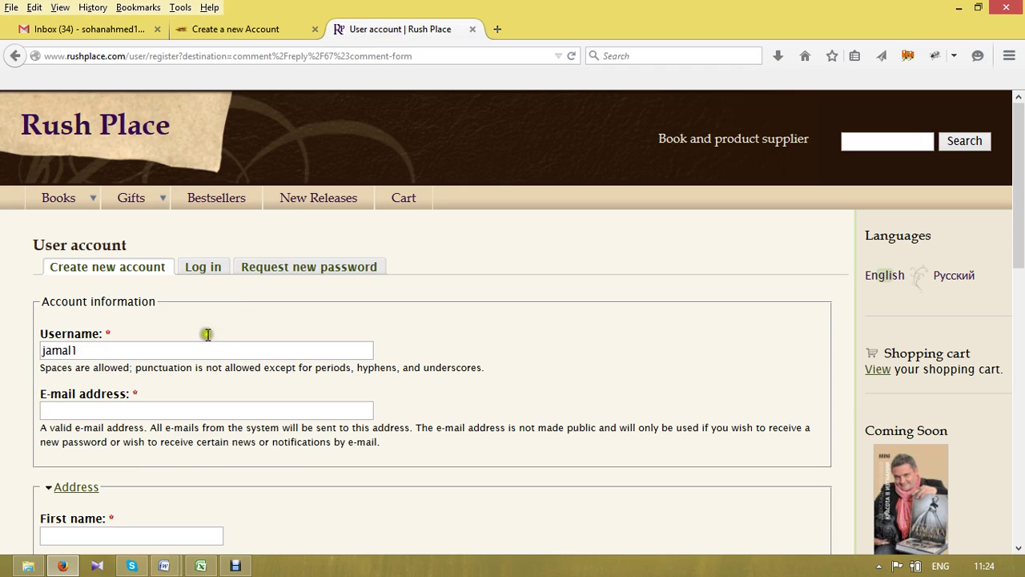
click(145, 410)
key(ctrl+v)
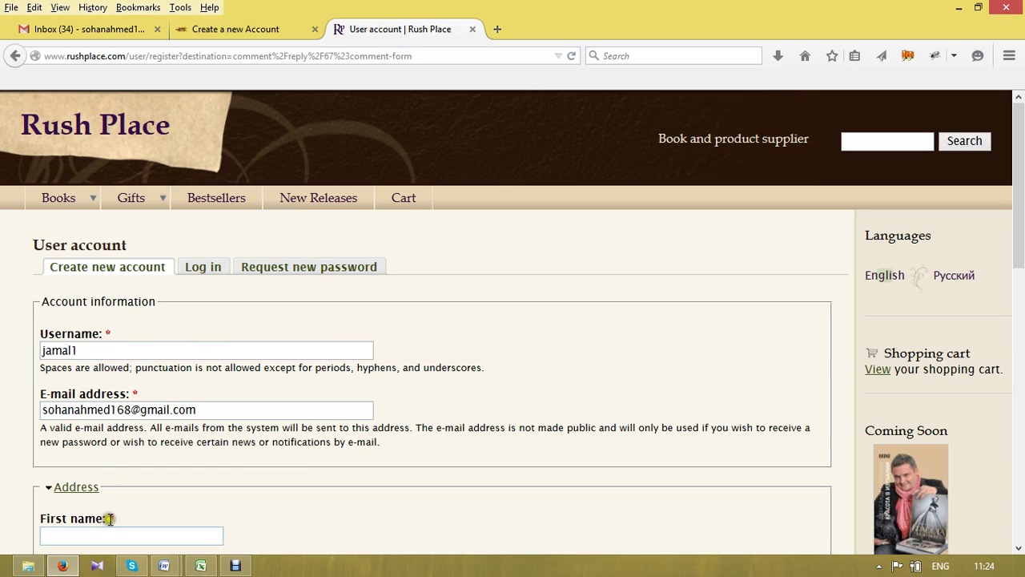
- Fill in the first name, last name and company 'onlineaidbd' on the sign-up form
click(120, 534)
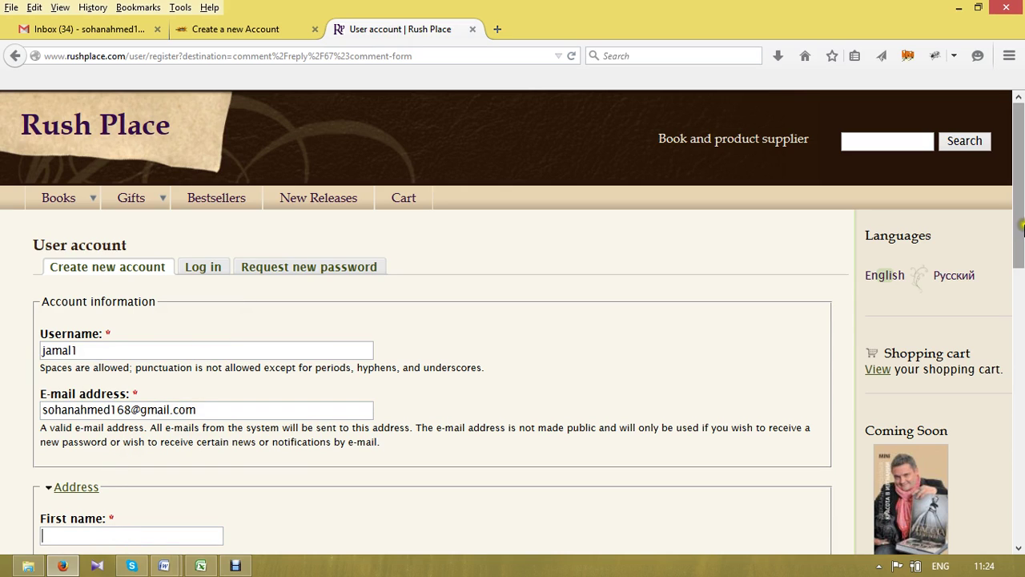
drag(1022, 230, 1021, 305)
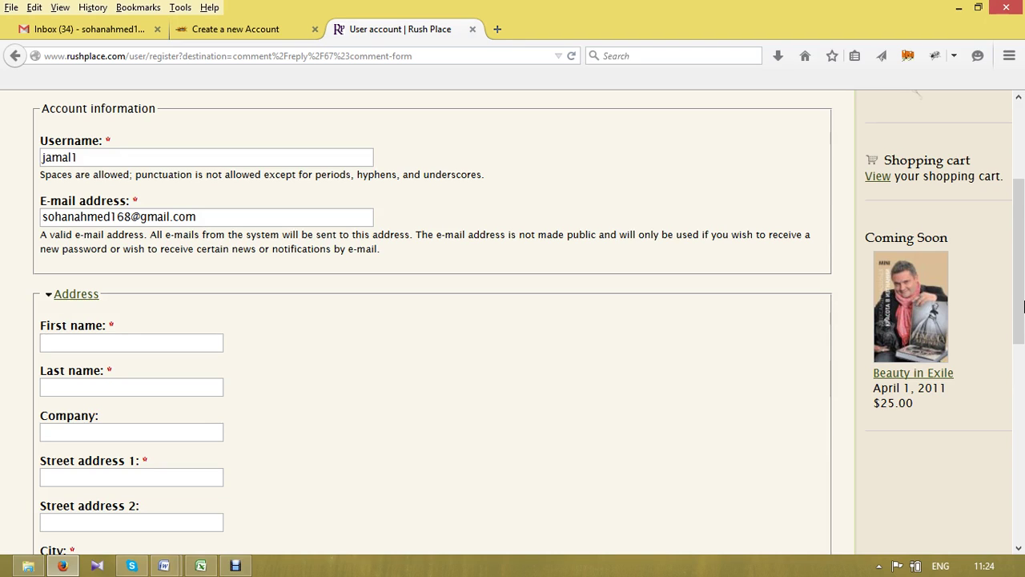
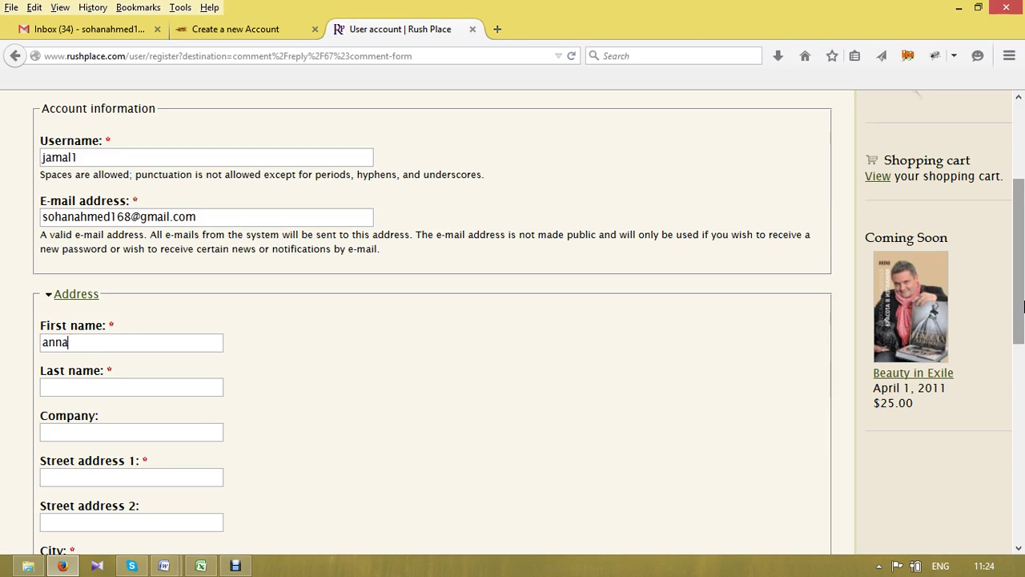
key(Tab)
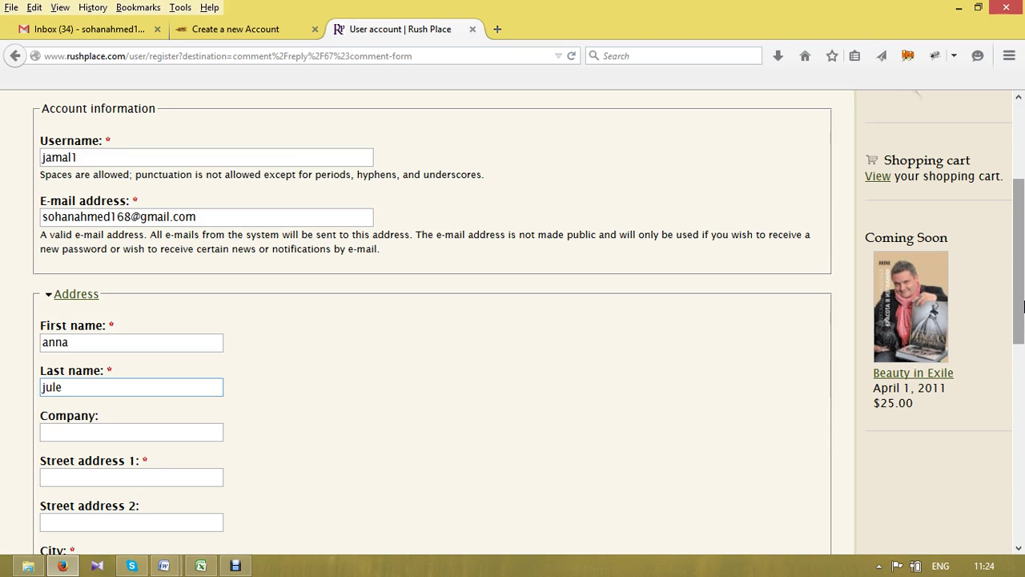
key(Tab)
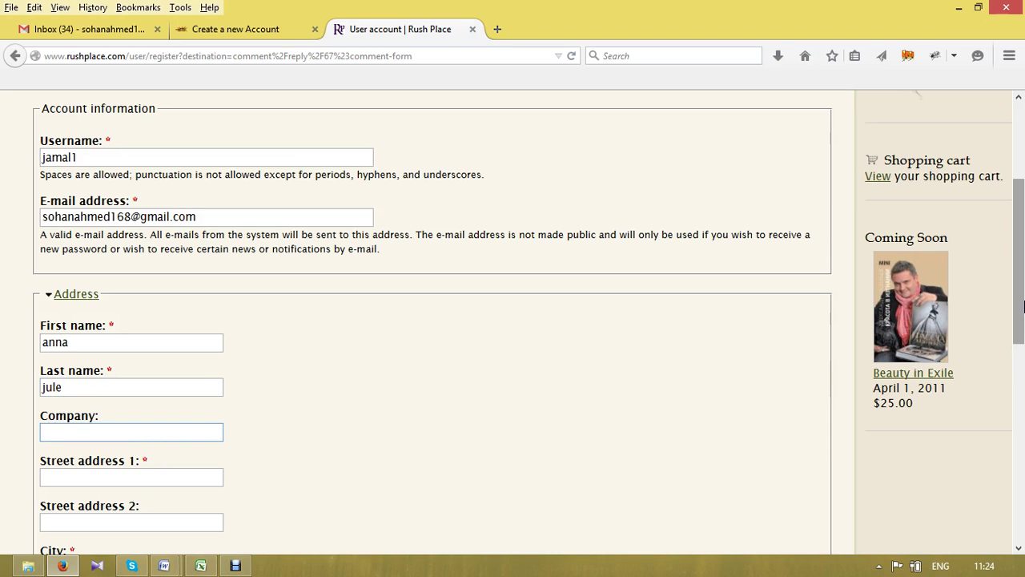
text(onlineaidbd)
key(Tab)
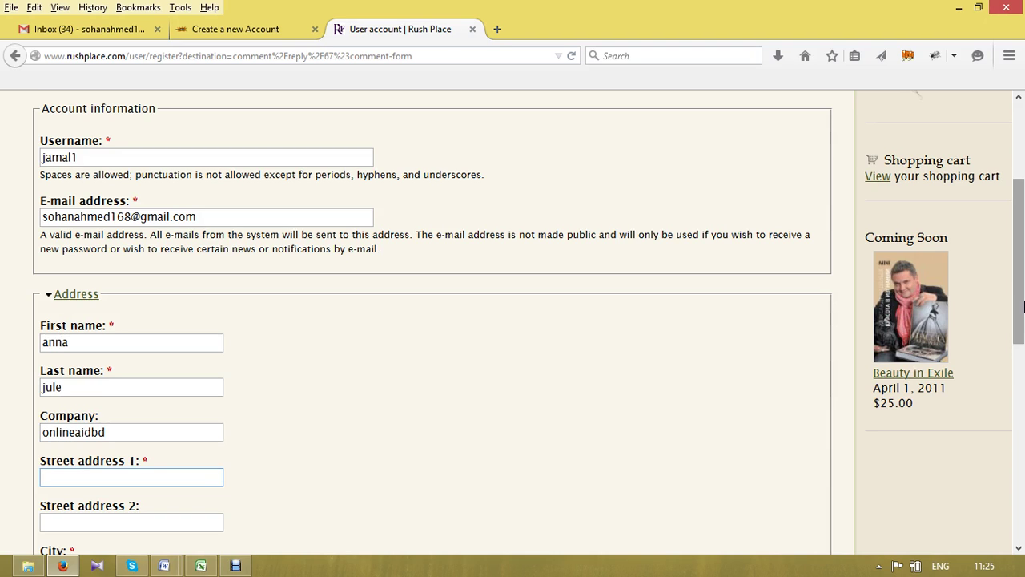
- Enter the street, city, state California and postal code on the sign-up form
text(california)
key(Tab)
key(Tab)
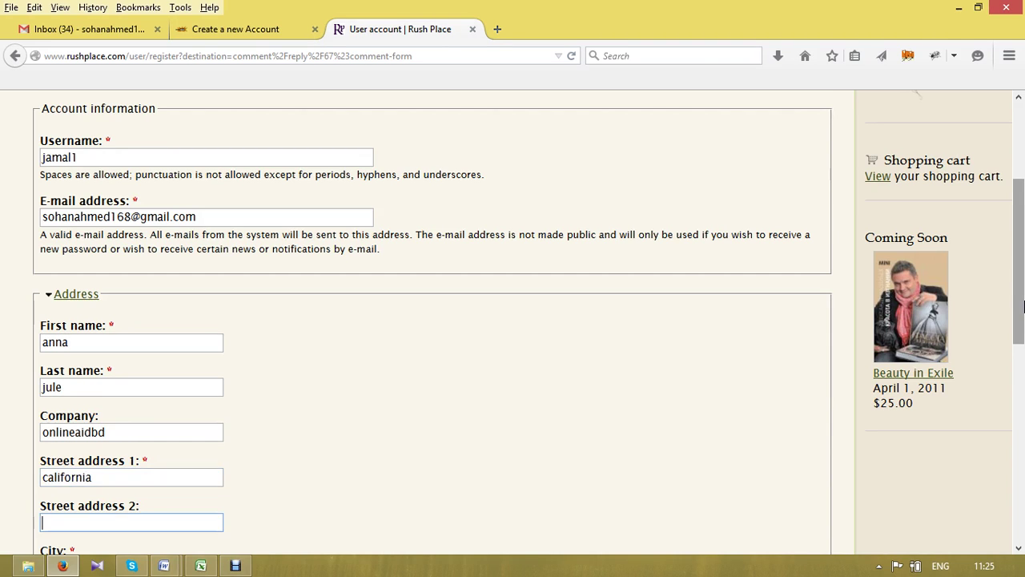
text(cal)
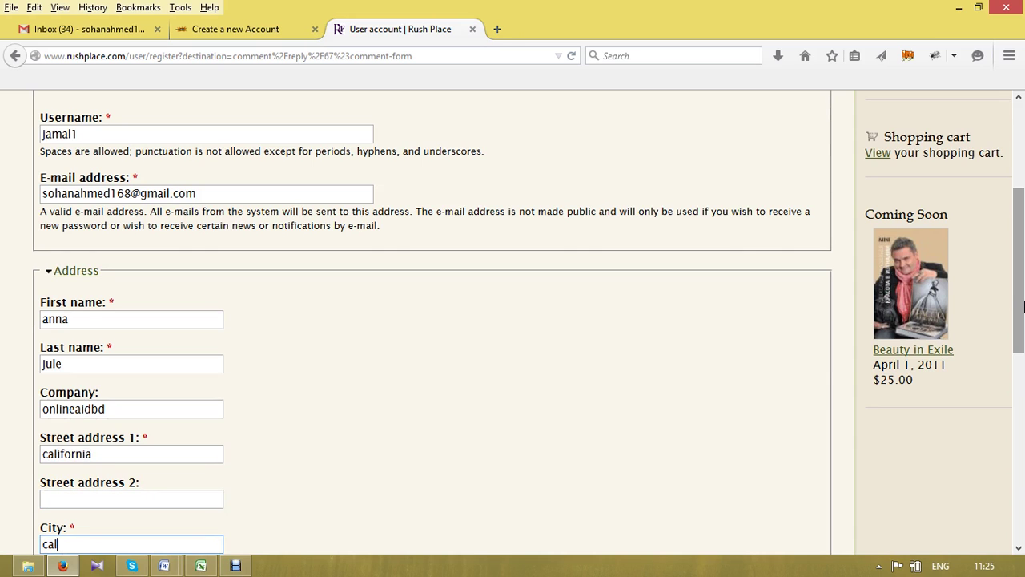
text(ifornia)
key(Tab)
key(Tab)
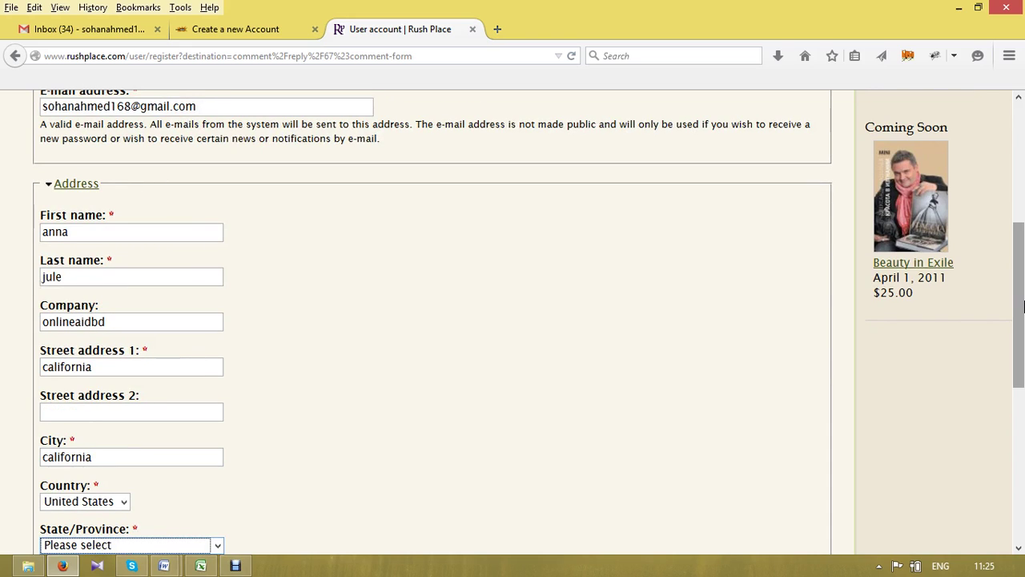
key(Down)
key(c)
key(Tab)
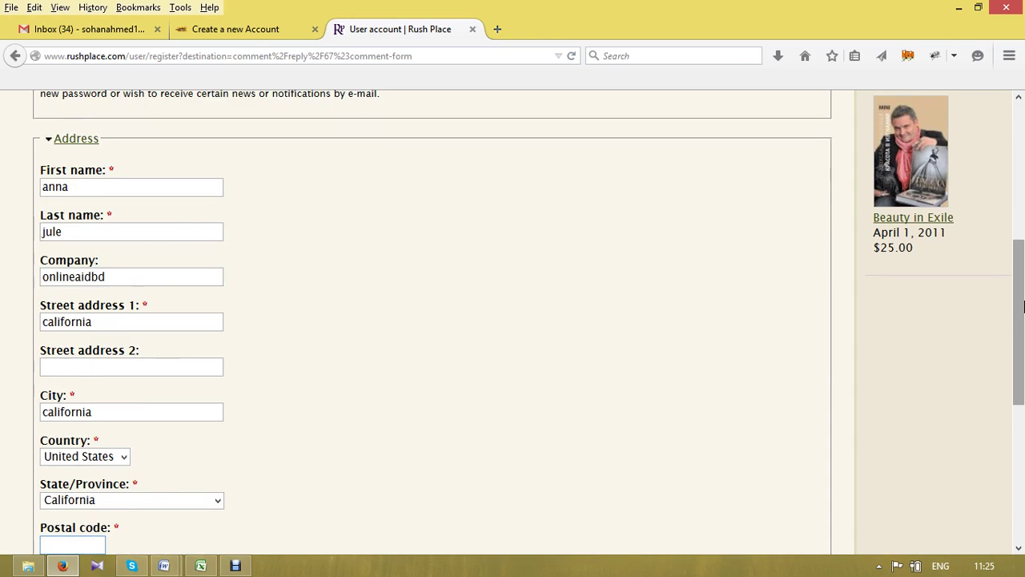
text(90003)
key(Tab)
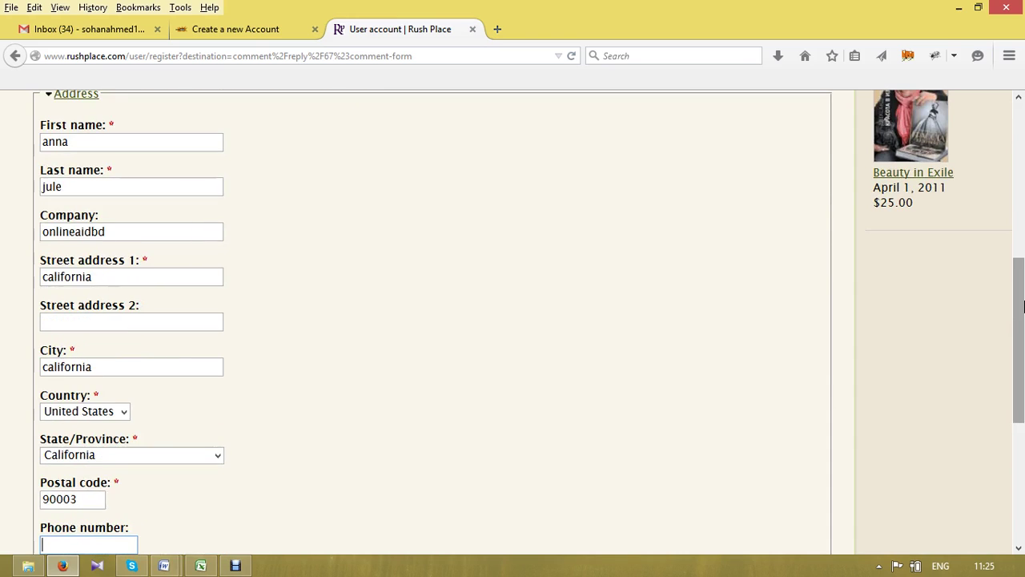
key(Tab)
key(Tab)
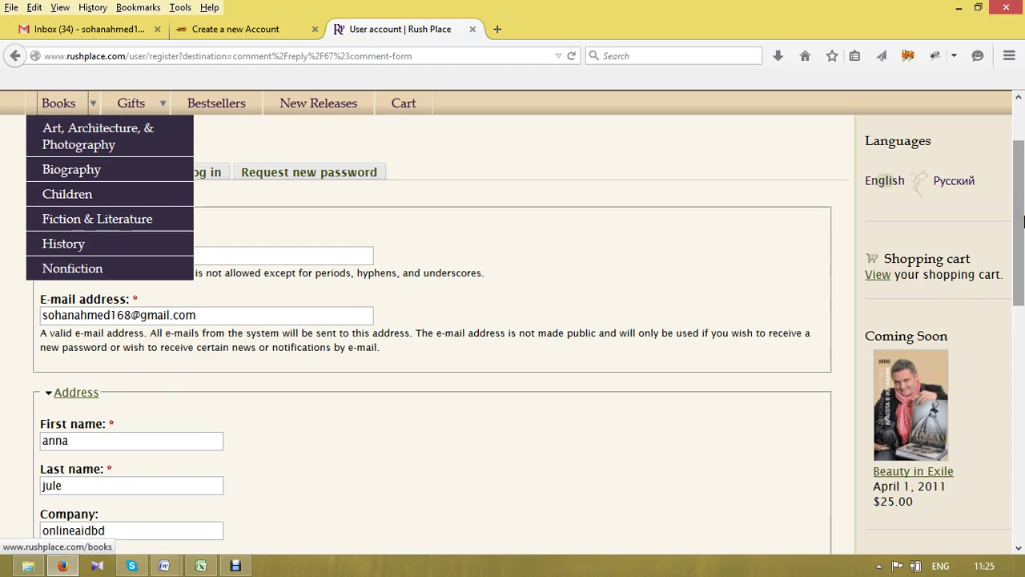
- Submit the completed Rush Place form with Create new account to get the thank-you message
scroll(1018, 221, down, 10)
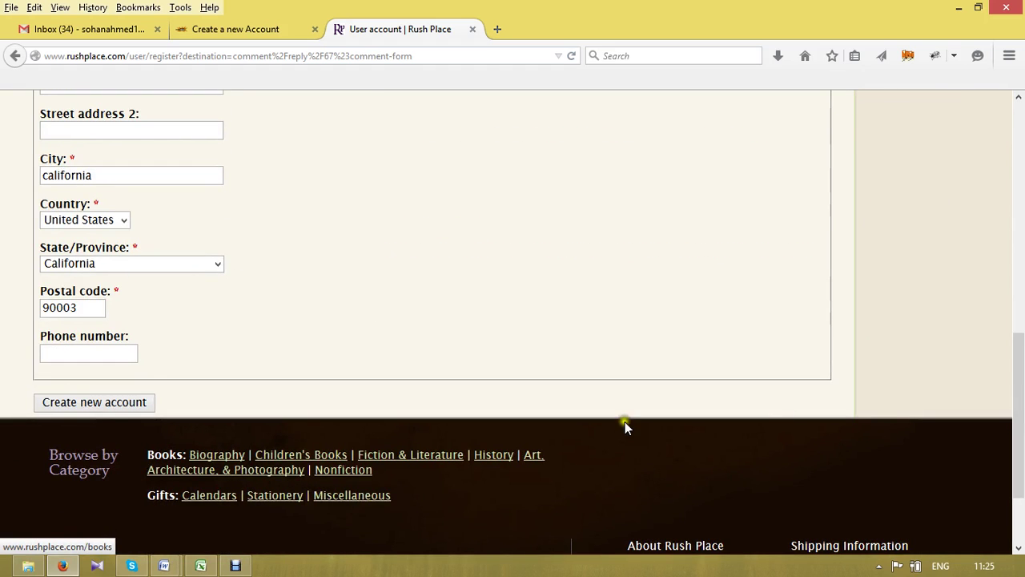
click(412, 347)
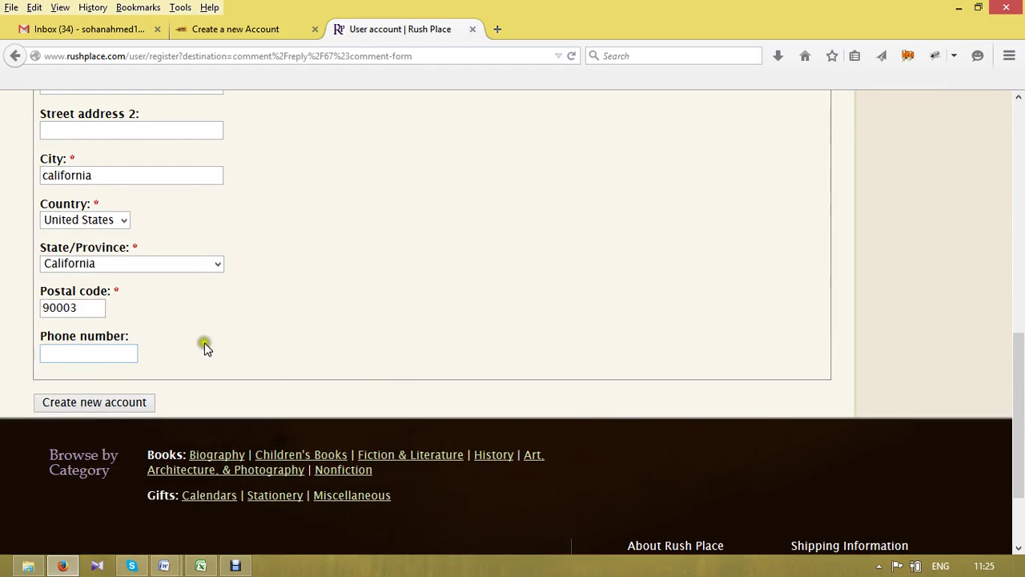
click(112, 403)
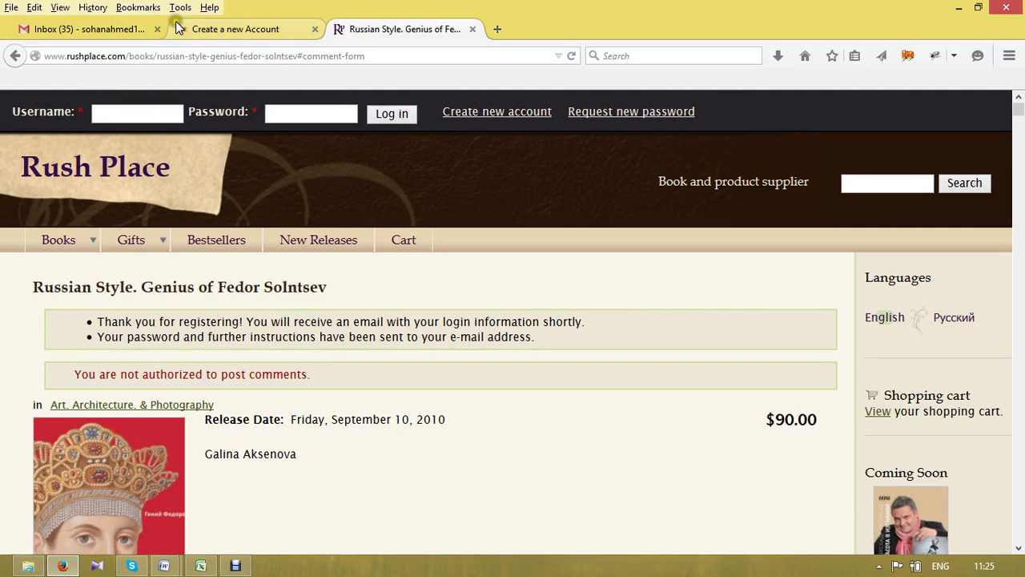
click(223, 32)
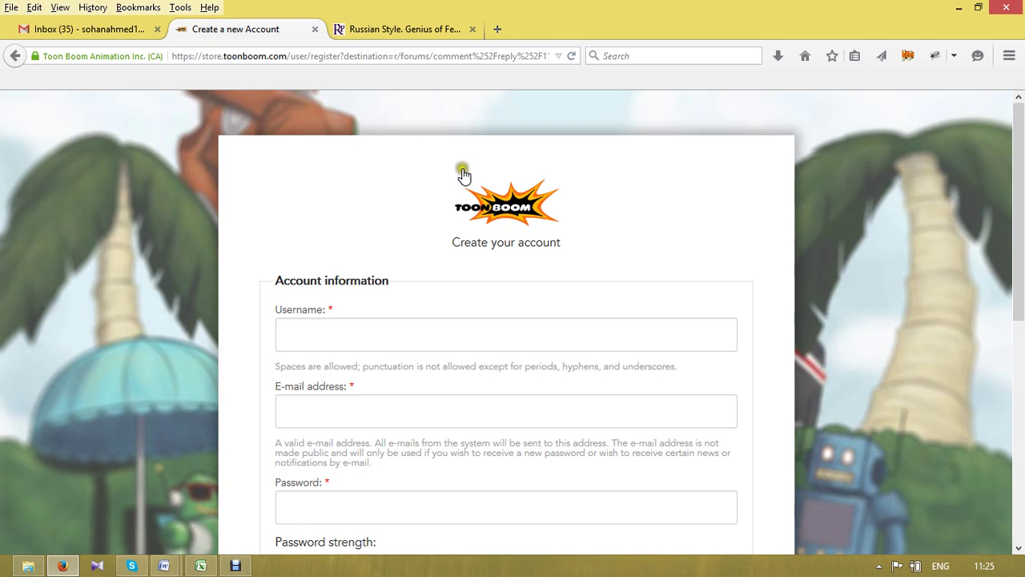
- Fill Toon Boom's form with the saved username and e-mail, plus a password and its confirmation
click(364, 340)
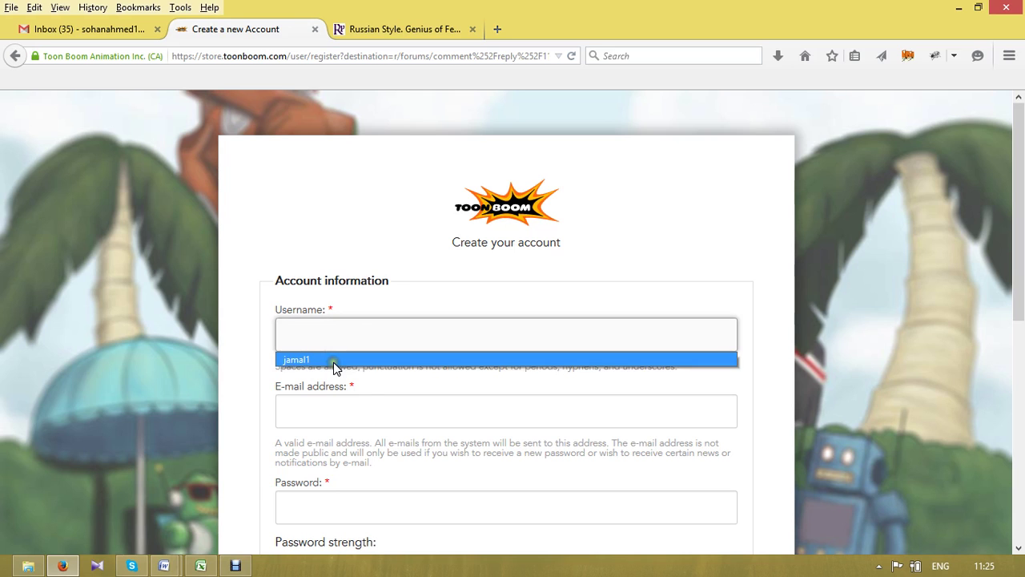
click(333, 362)
click(311, 420)
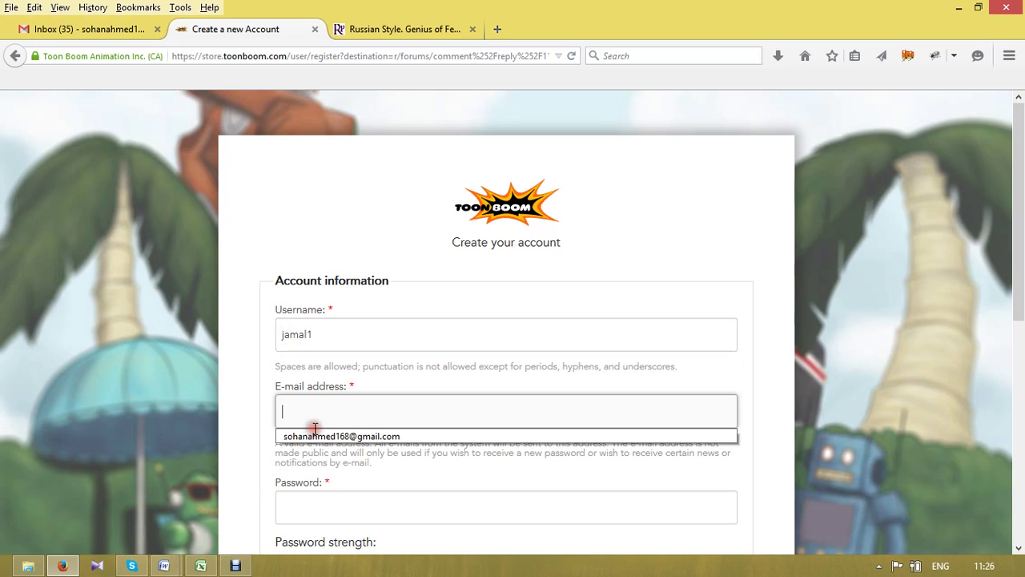
click(310, 436)
click(313, 499)
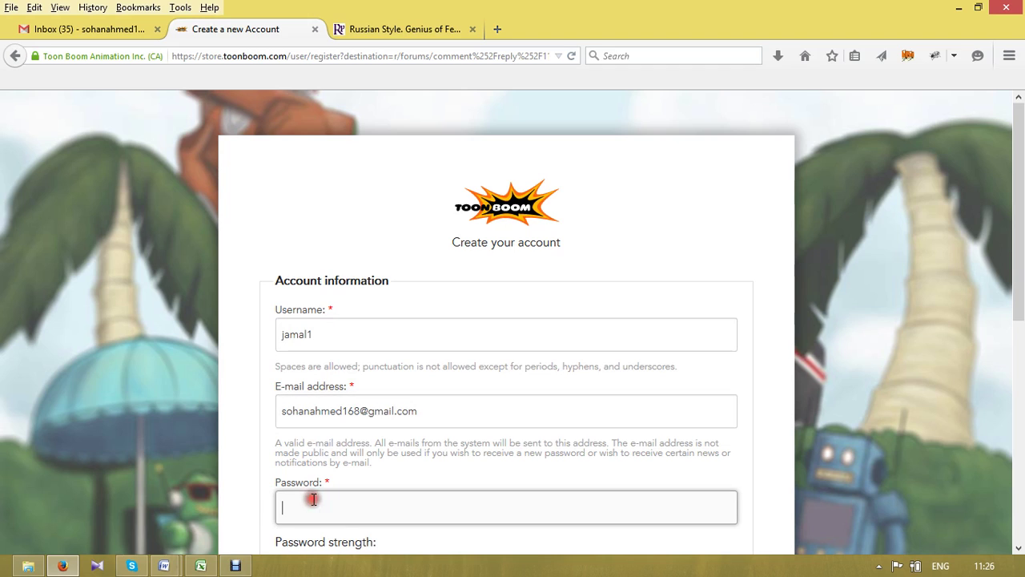
text(•••••••••)
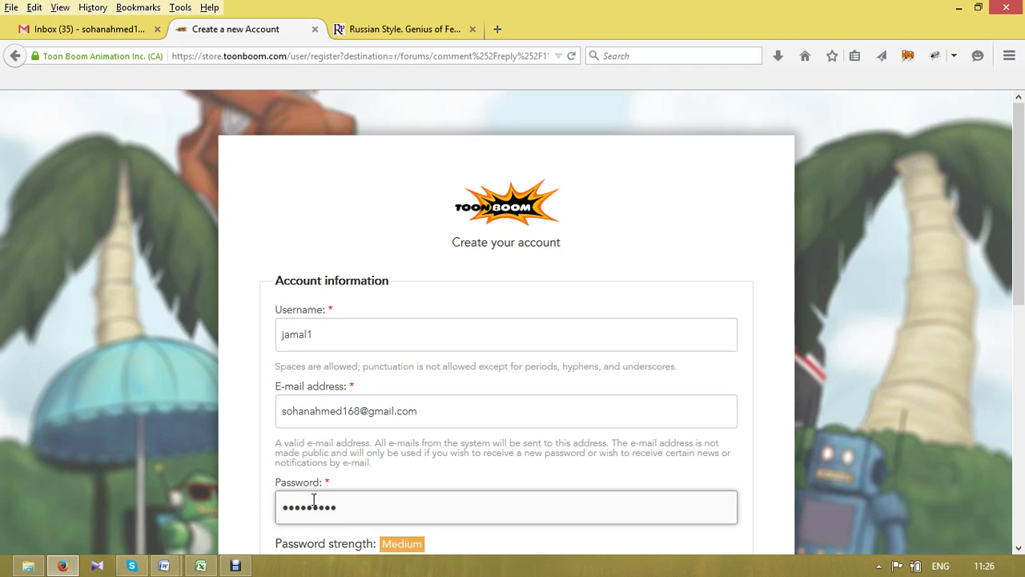
key(Tab)
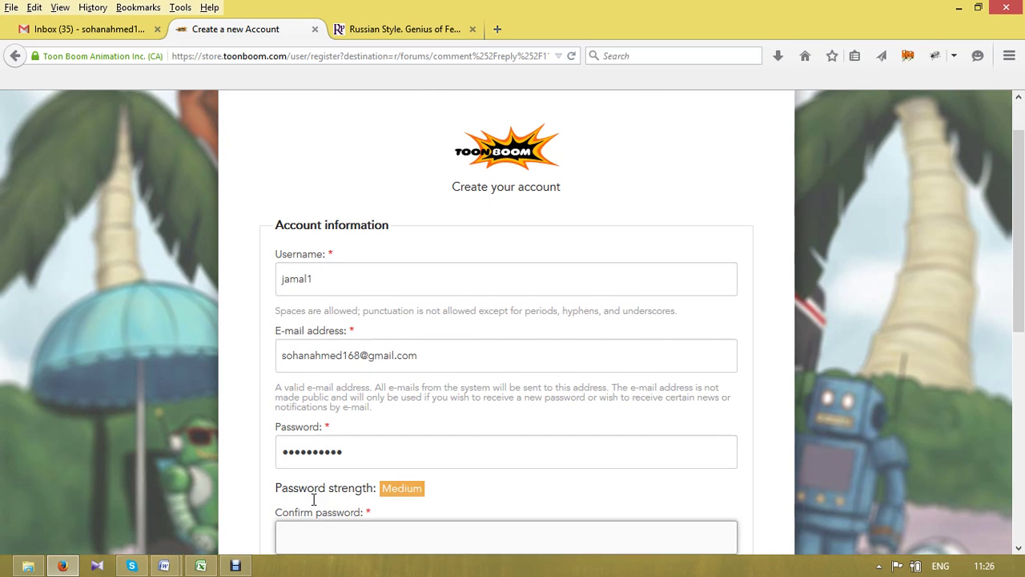
text(••••••••)
- Submit the Toon Boom registration, which is rejected for the unchecked Terms & License box
scroll(313, 499, down, 3)
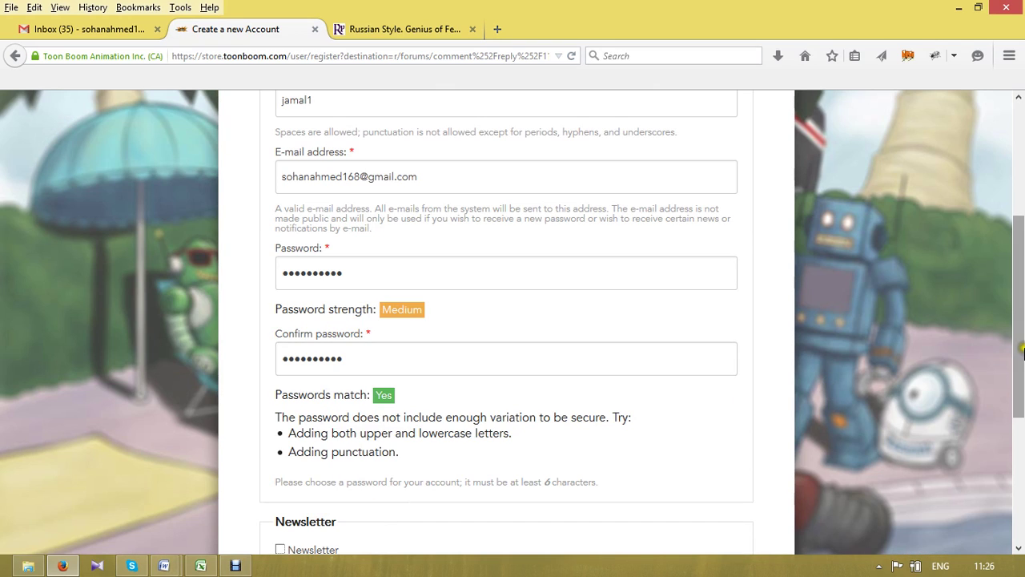
drag(1021, 328, 1021, 457)
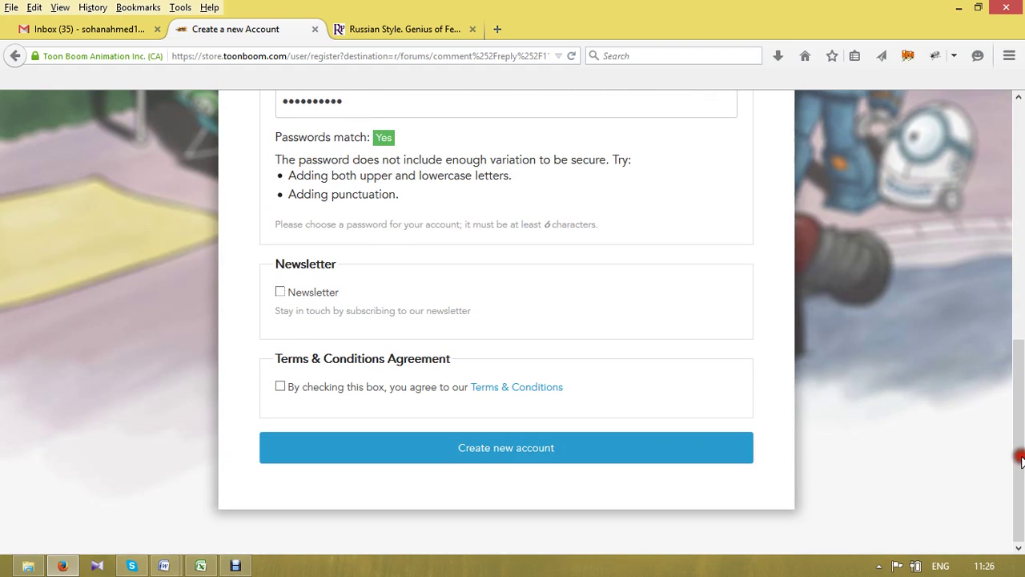
click(480, 447)
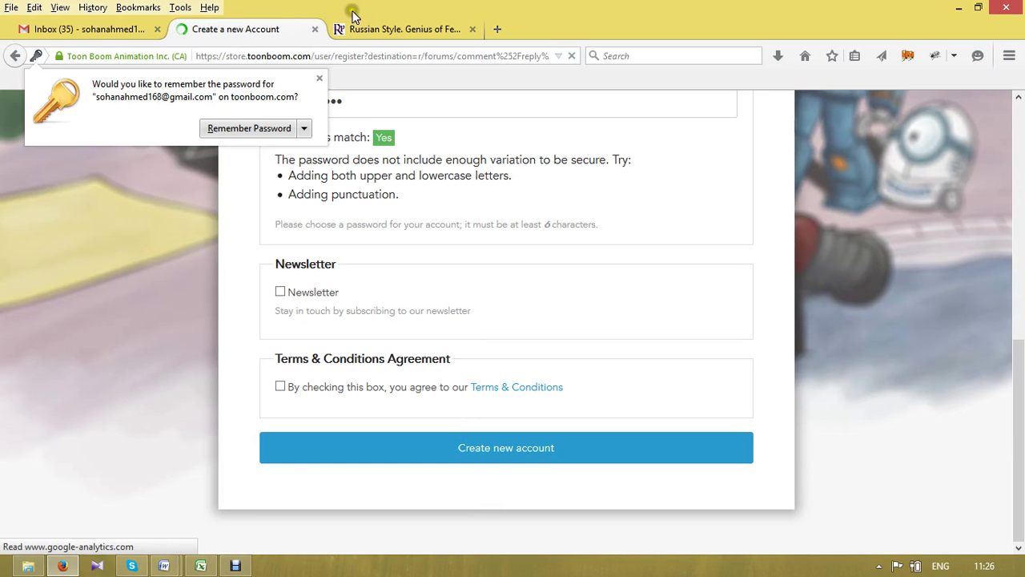
click(370, 32)
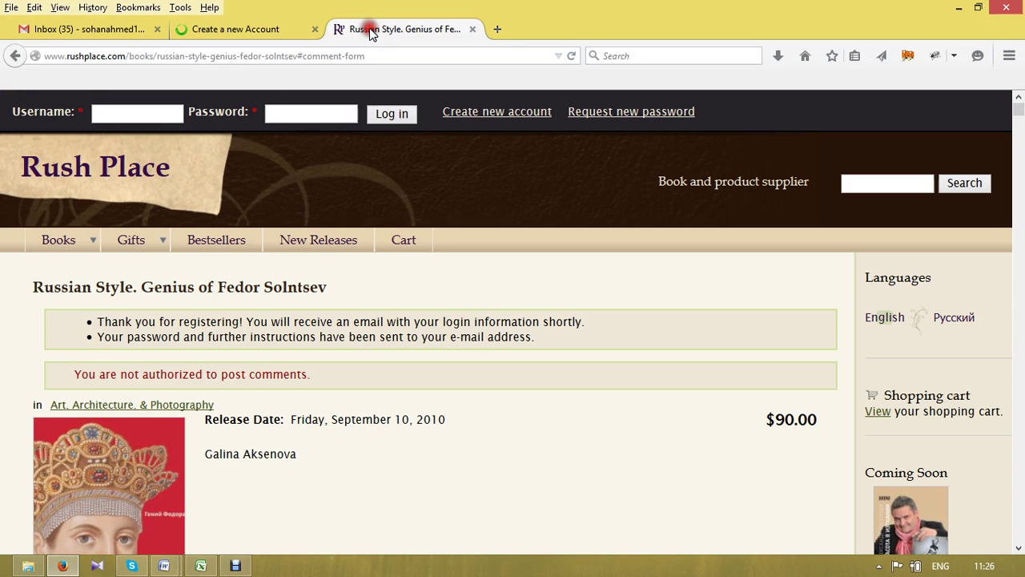
click(237, 29)
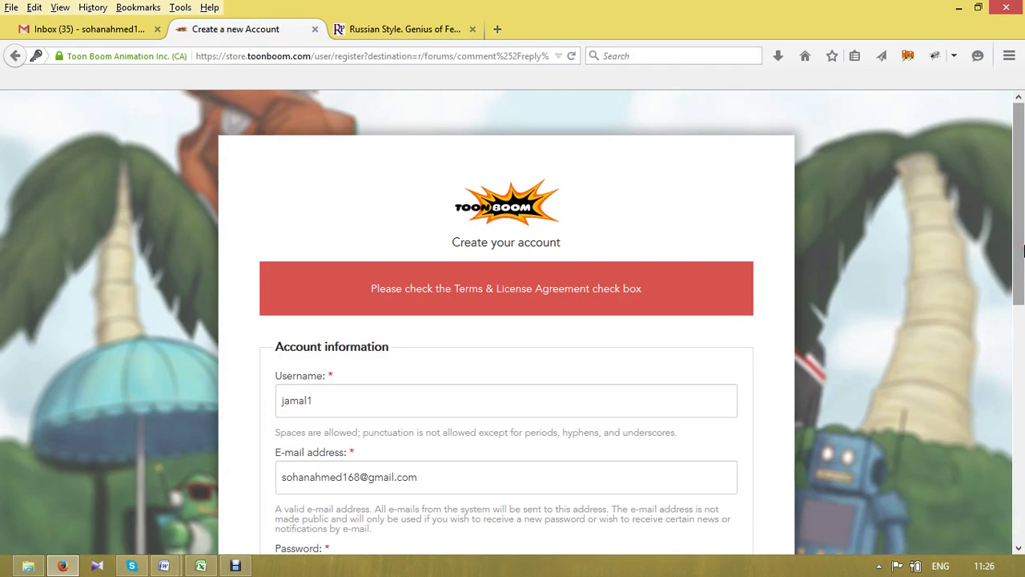
- Tick the Terms & Conditions box, re-enter both passwords, and resubmit the Toon Boom registration
drag(1022, 251, 1022, 441)
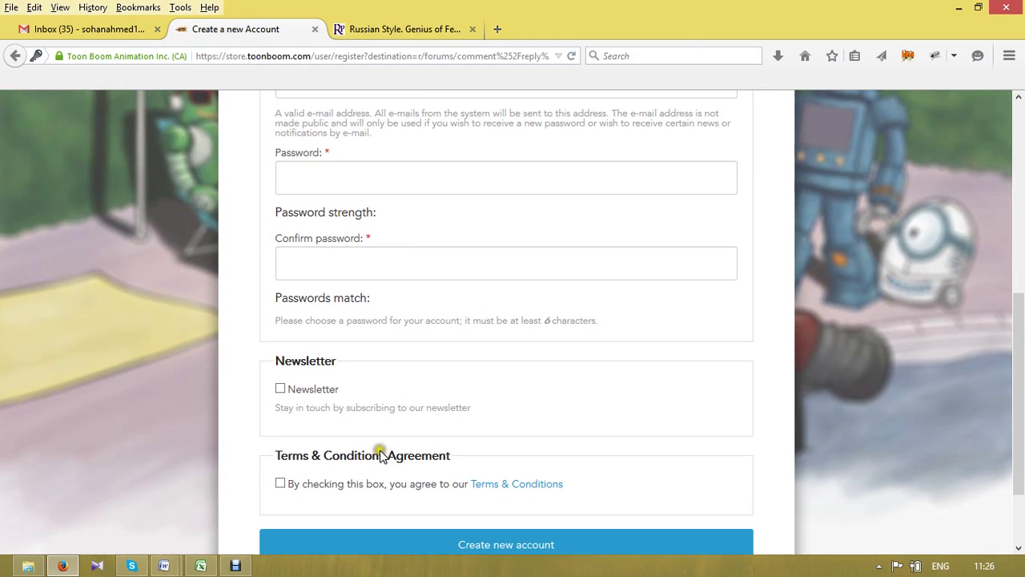
click(301, 486)
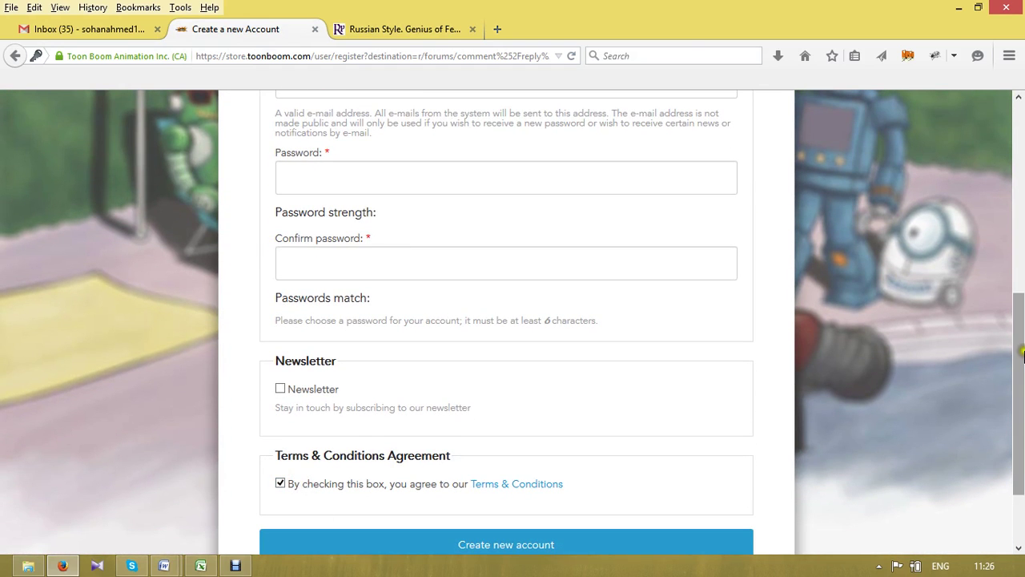
drag(1023, 358, 1022, 300)
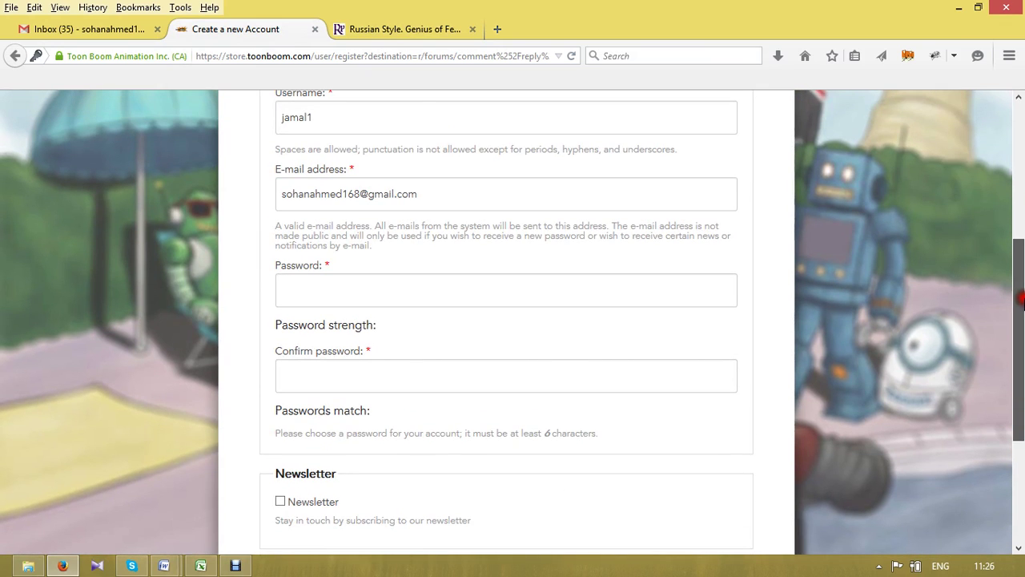
click(335, 288)
text(•••••)
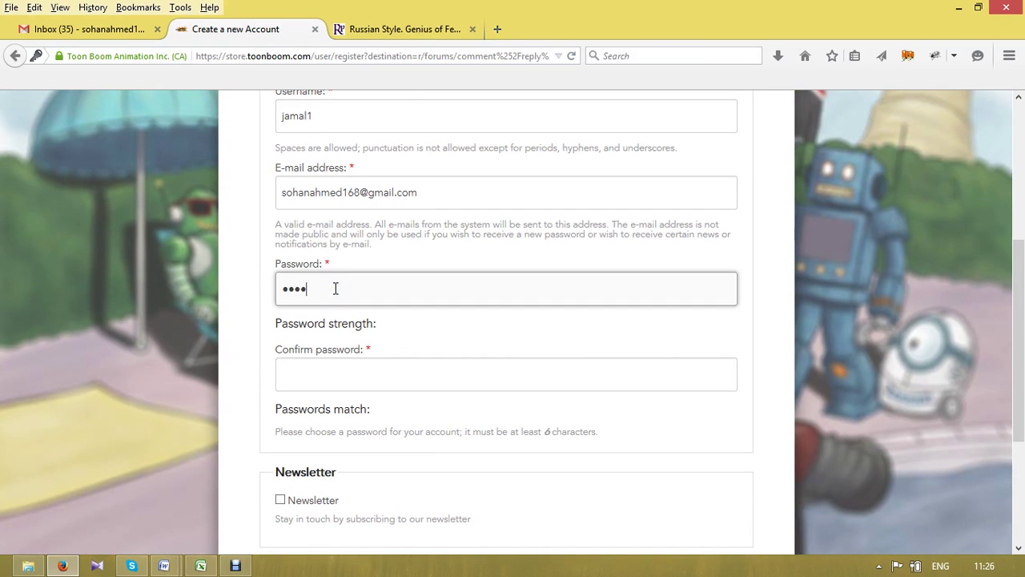
text(••)
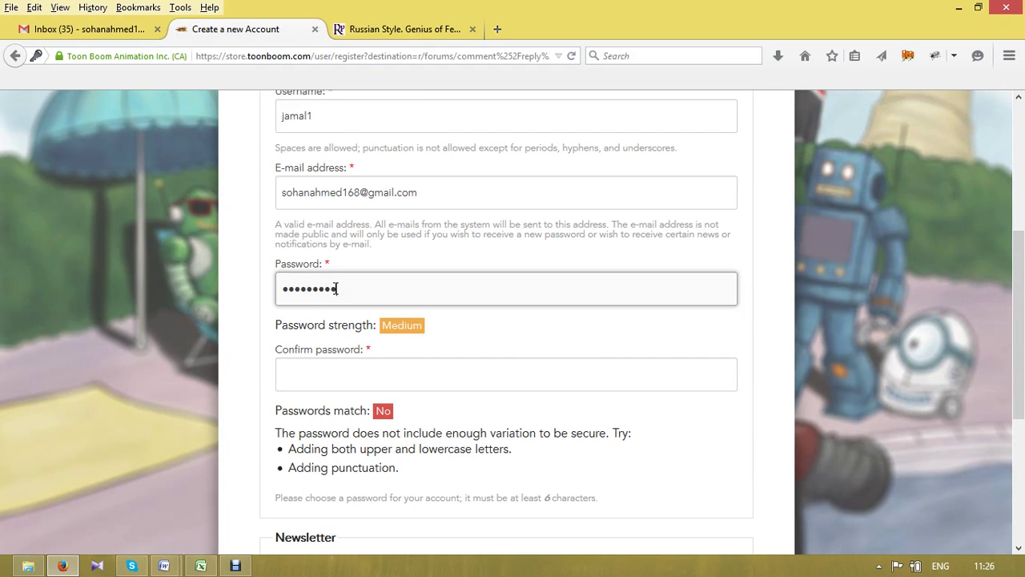
text(•)
key(Tab)
text(••••)
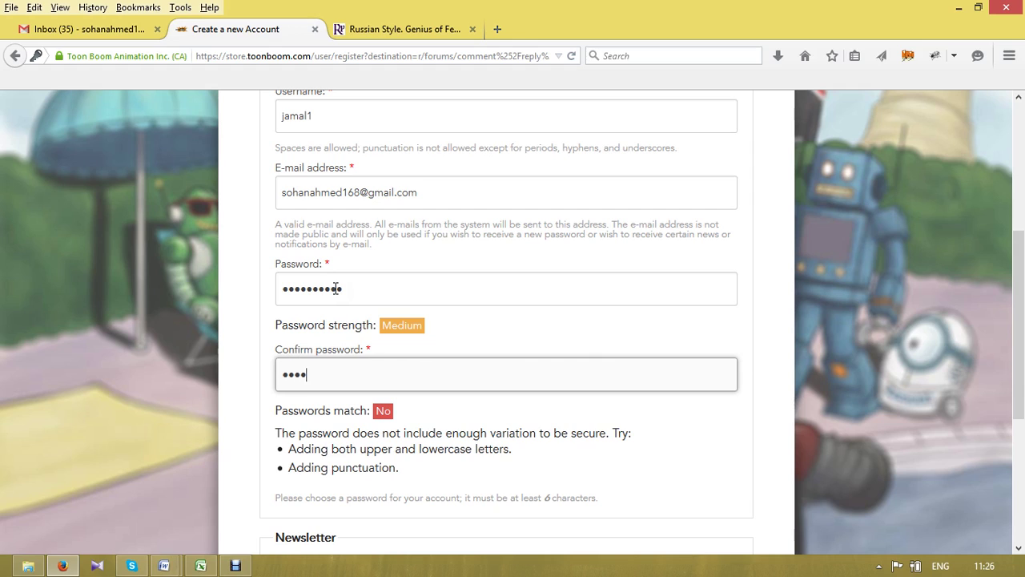
text(••••••)
drag(1020, 338, 1020, 461)
click(660, 454)
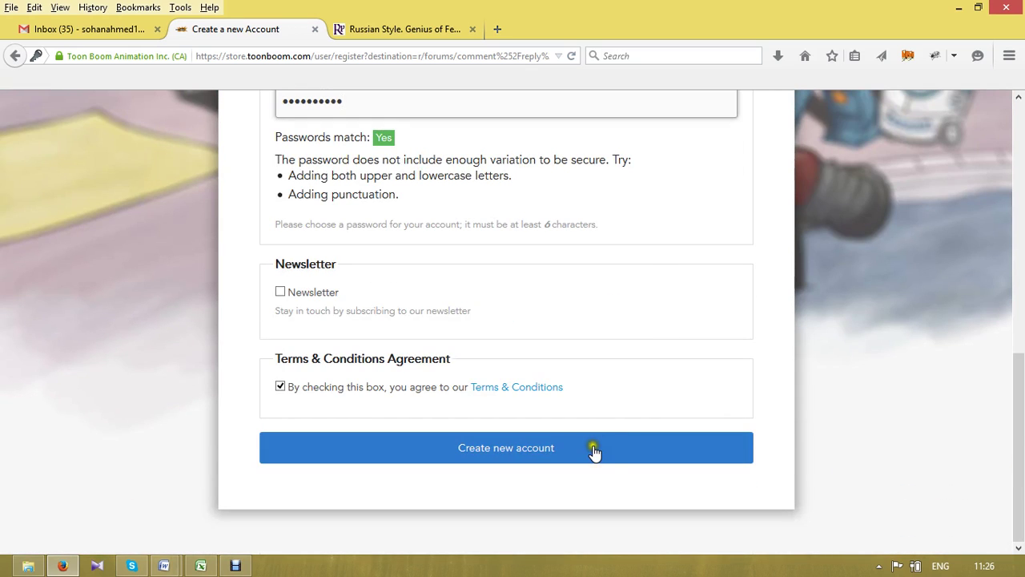
click(406, 32)
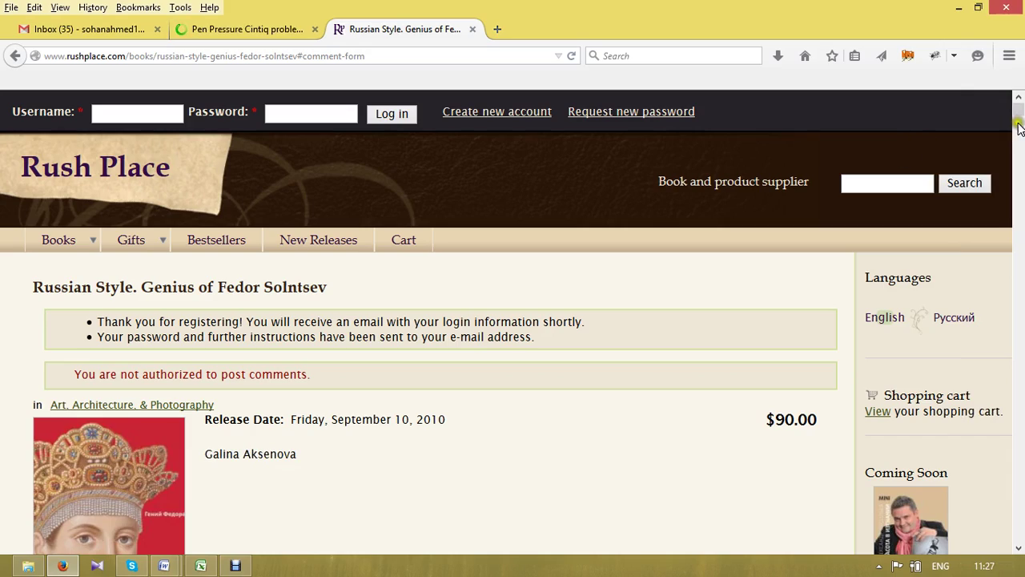
- Open the Toon Boom account e-mail in the Gmail inbox and follow its activation link
click(1020, 158)
drag(1020, 160, 1020, 173)
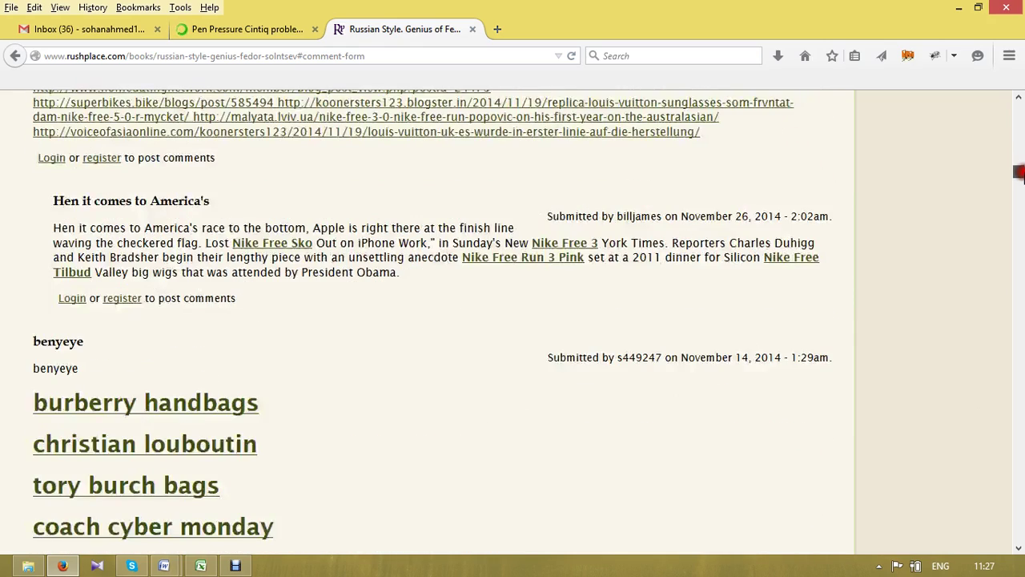
click(58, 29)
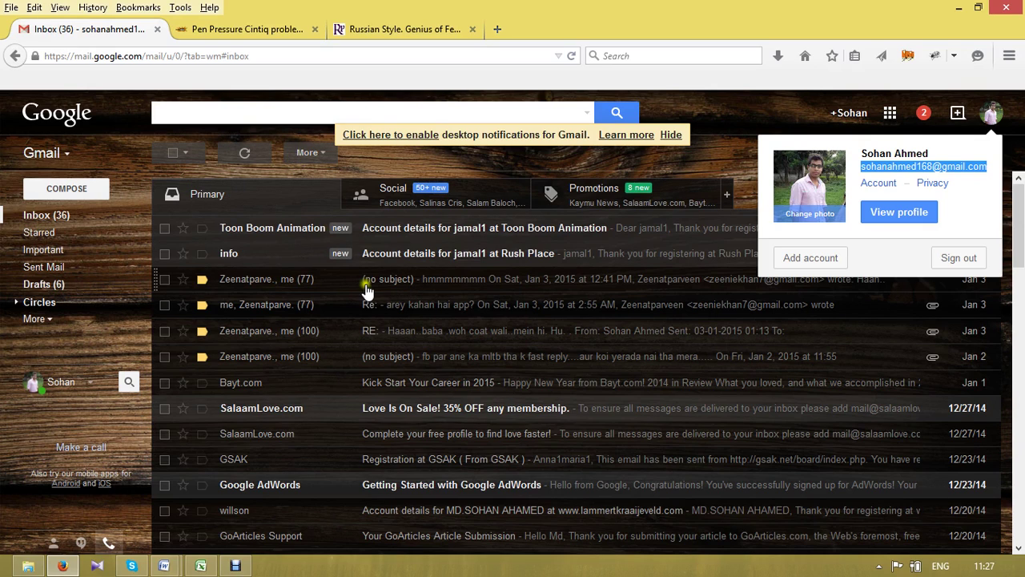
click(414, 233)
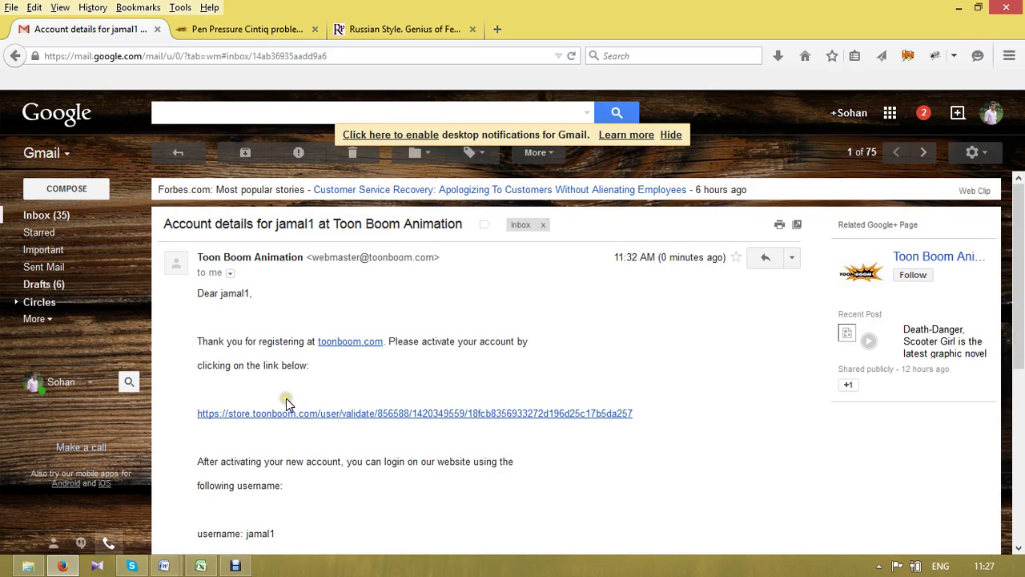
click(286, 416)
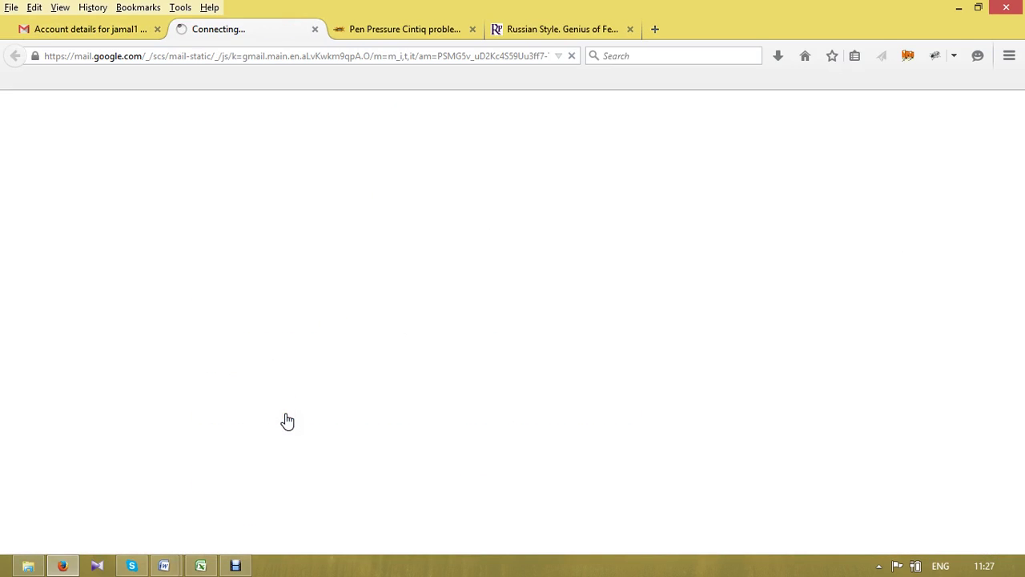
- Check the account-validated welcome page, then return to the Pen Pressure Cintiq thread
click(528, 29)
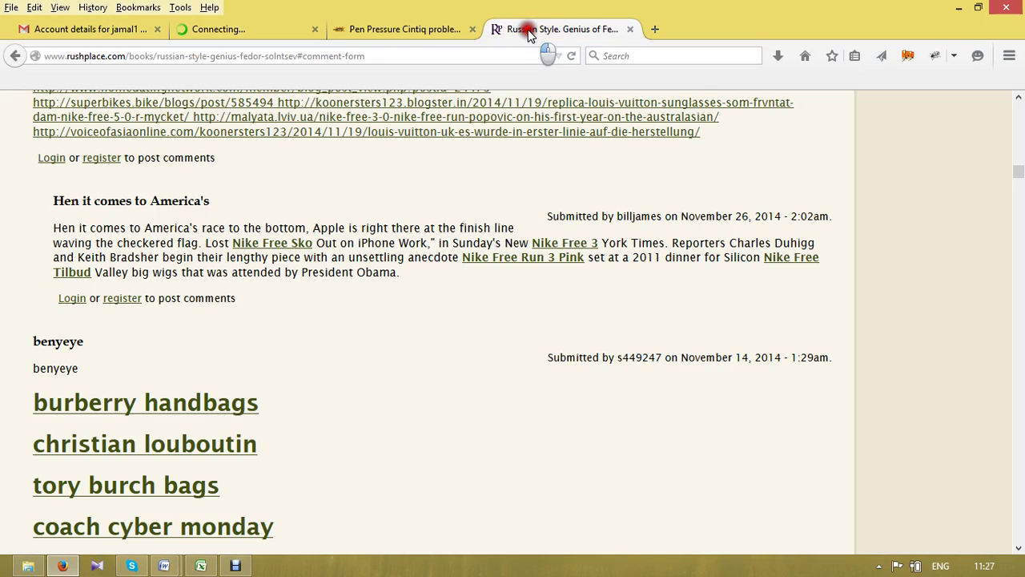
click(258, 32)
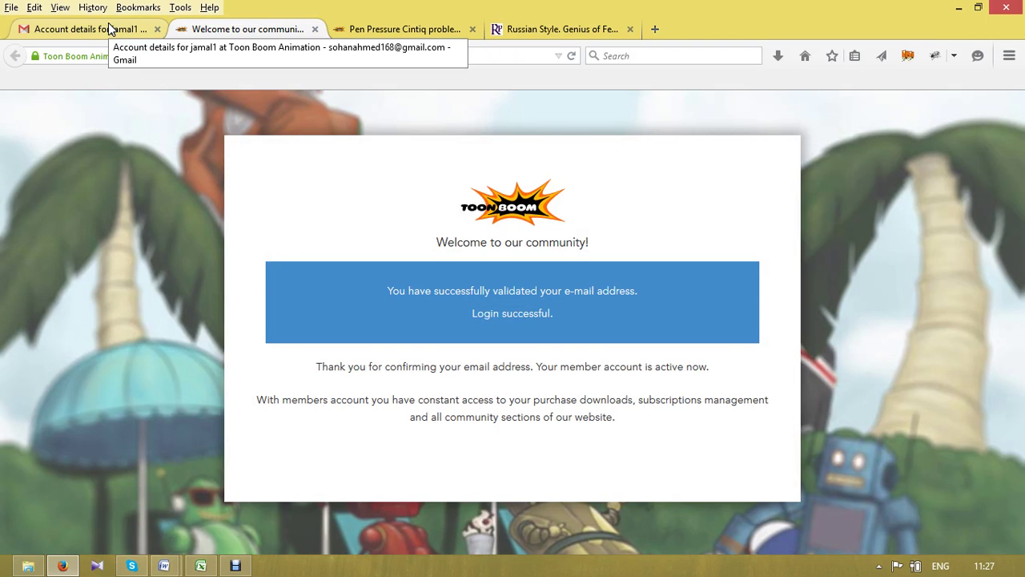
click(478, 313)
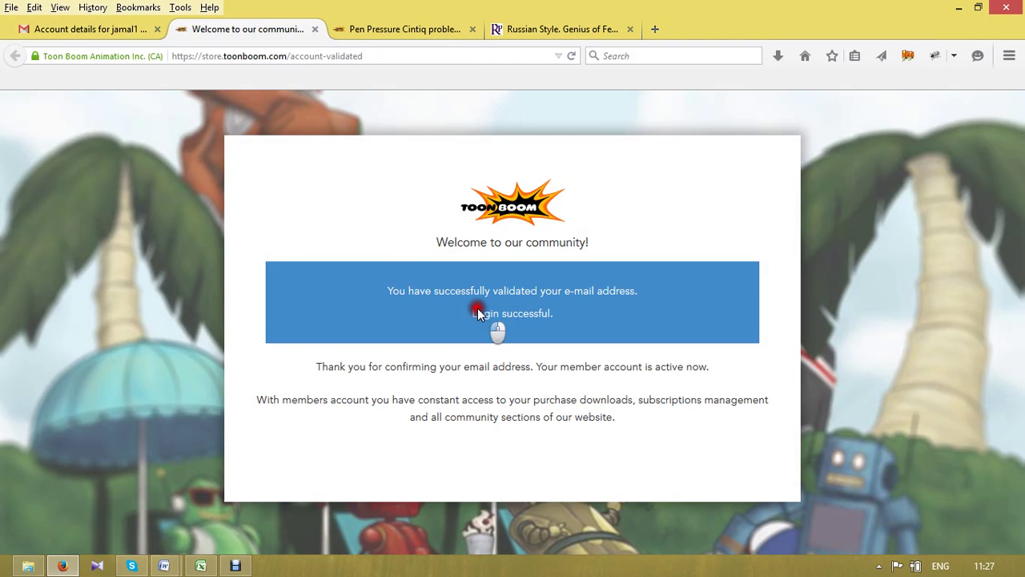
click(86, 27)
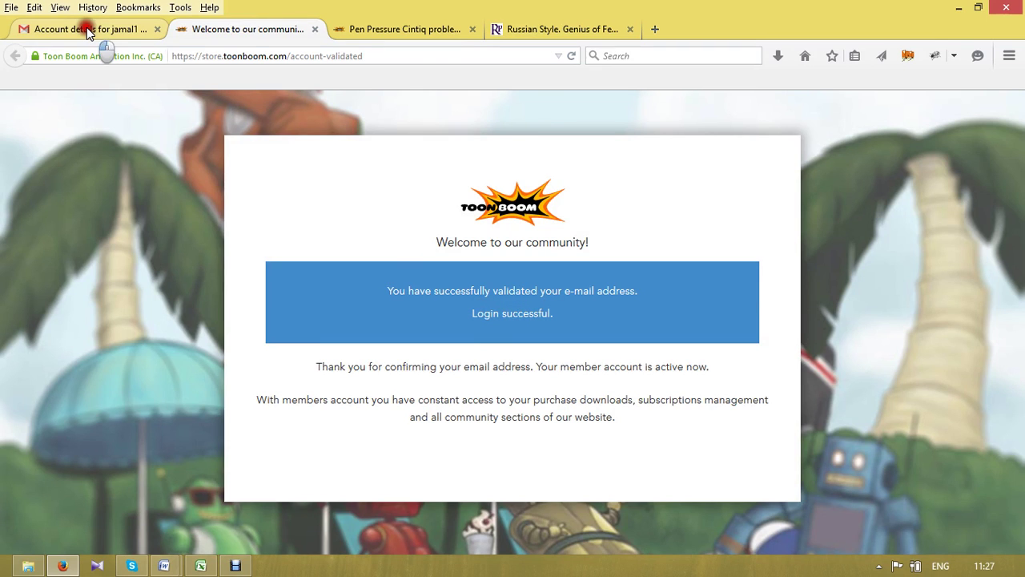
click(225, 30)
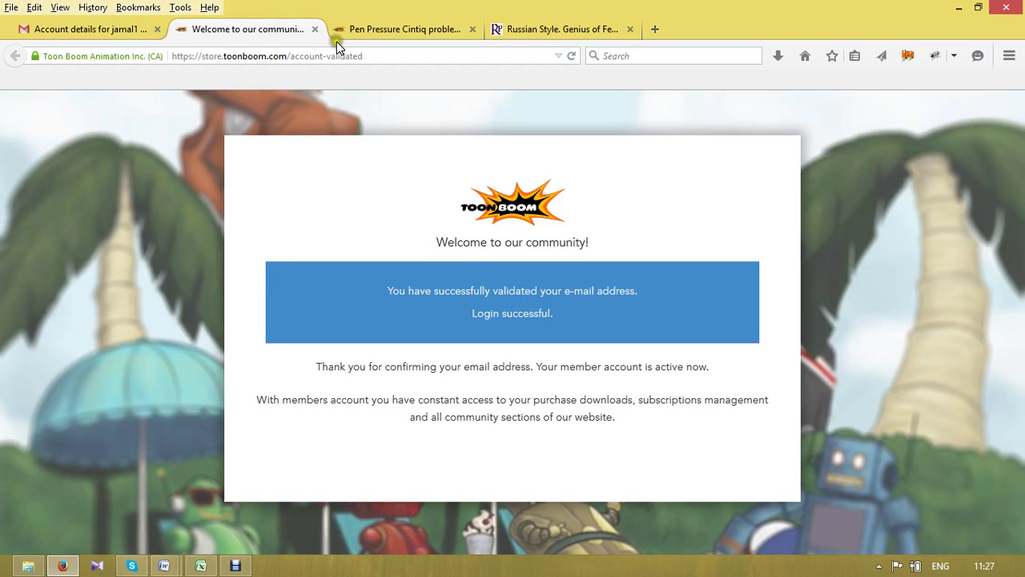
click(395, 26)
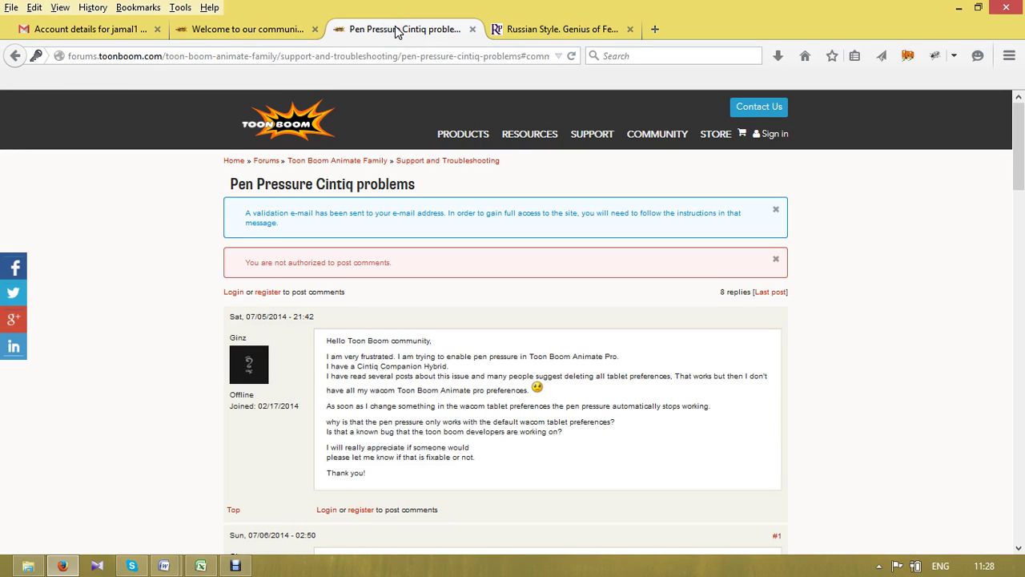
click(207, 29)
click(419, 388)
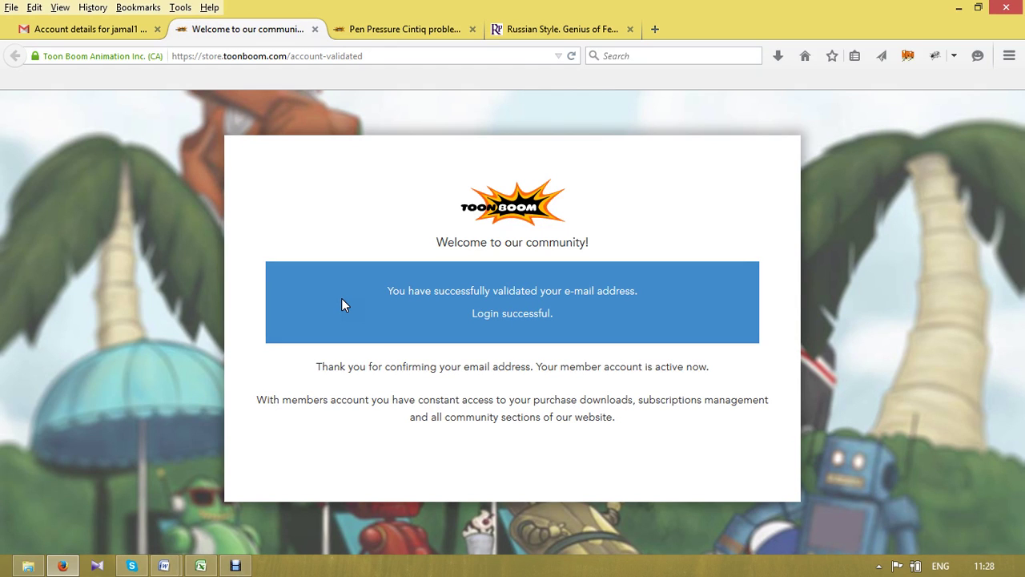
click(373, 27)
- Reload the Pen Pressure Cintiq thread while logged in and open its Post Reply comment form
right_click(372, 27)
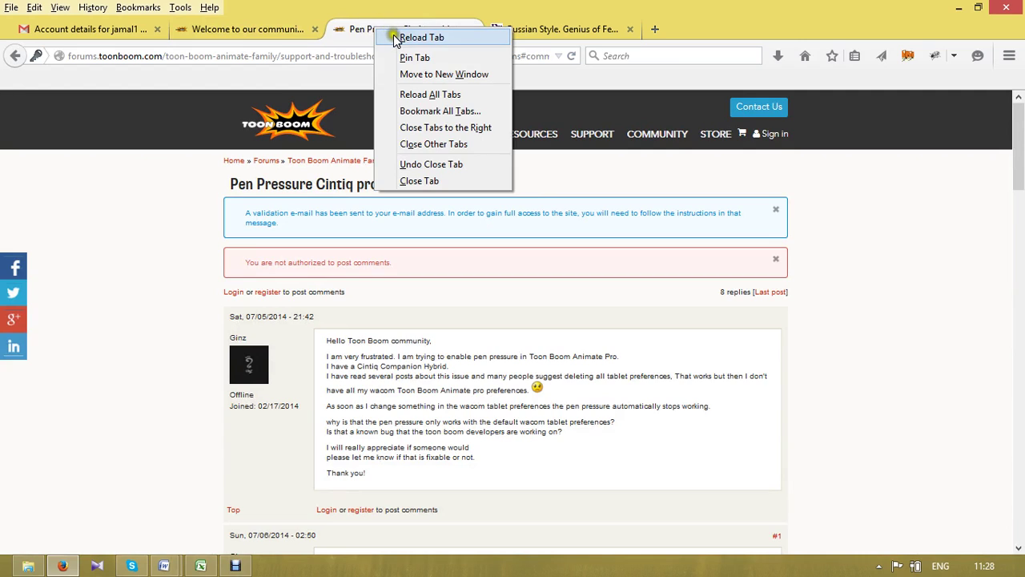
click(393, 34)
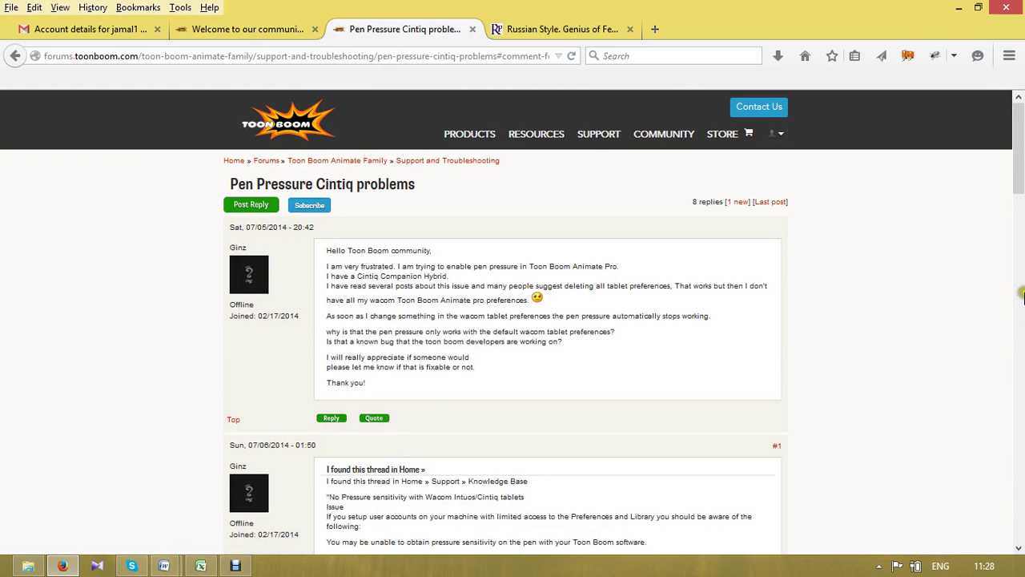
drag(1020, 151, 1019, 487)
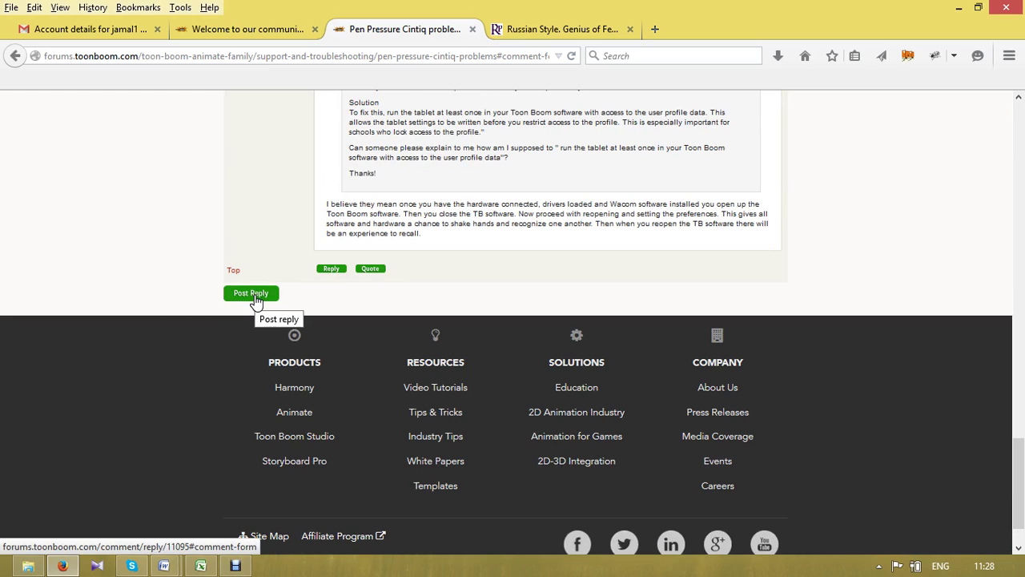
click(255, 298)
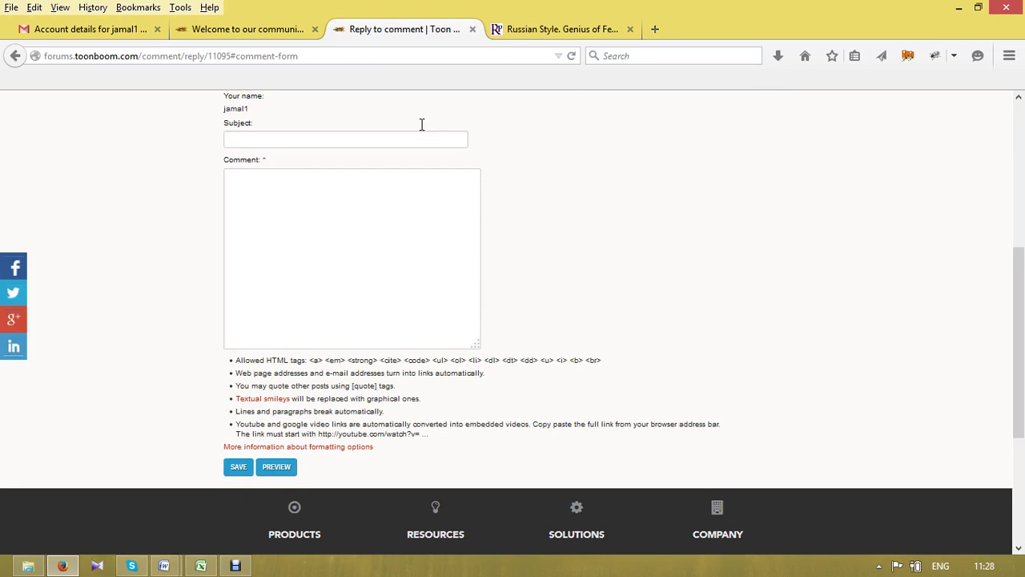
click(232, 252)
- Close the account-validated welcome tab, keeping the reply form open
click(236, 28)
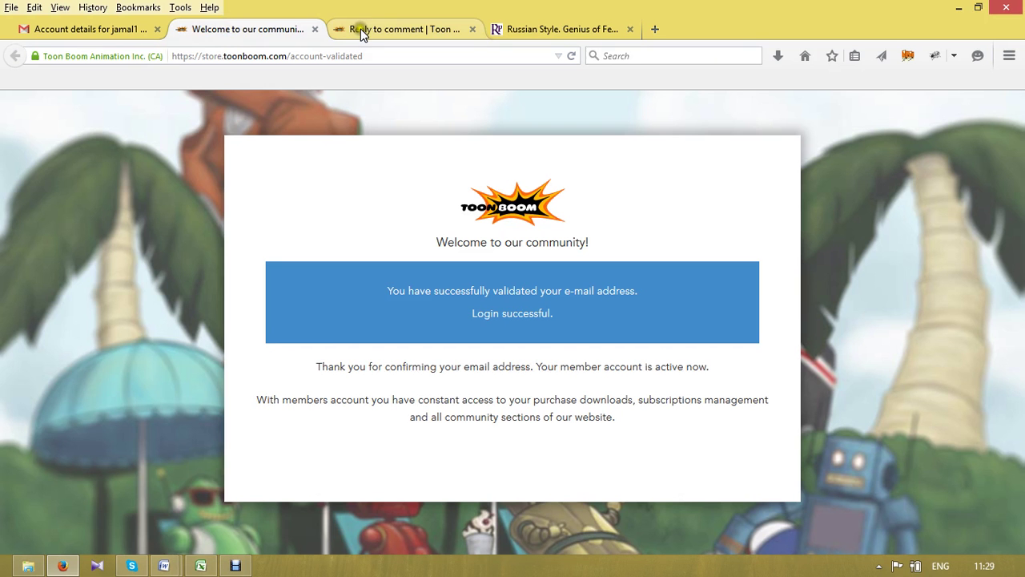
click(361, 30)
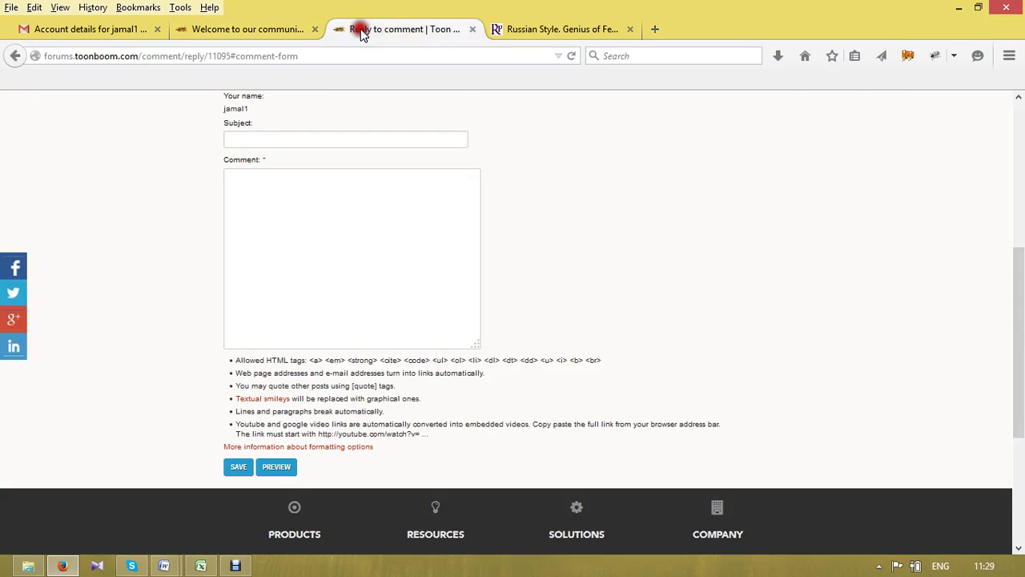
click(315, 29)
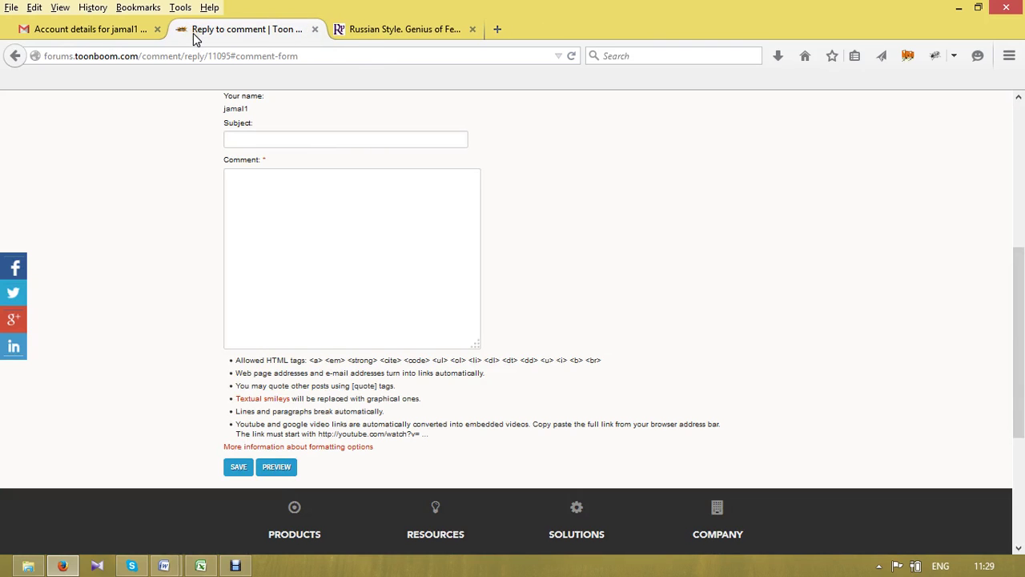
click(88, 30)
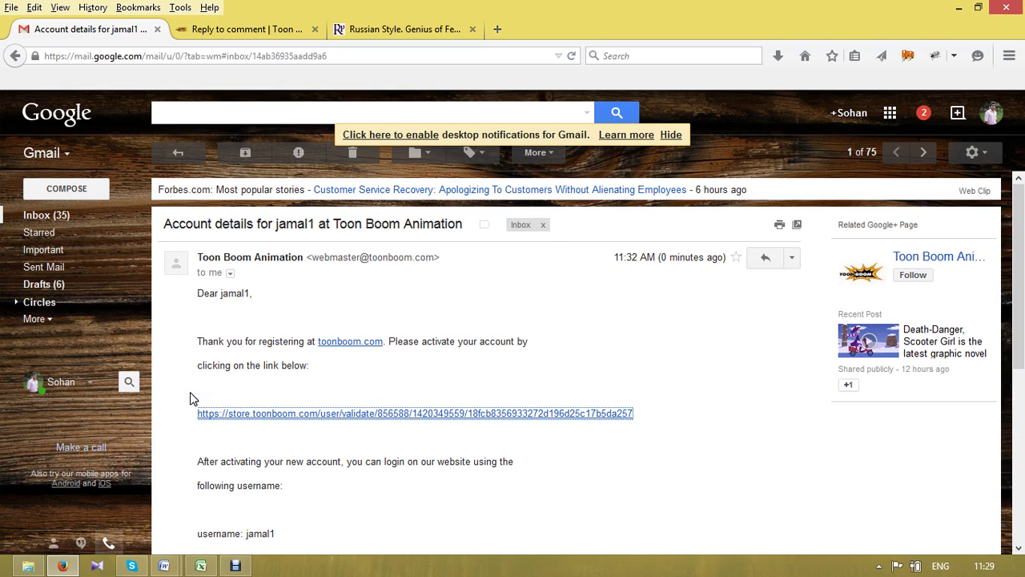
click(284, 28)
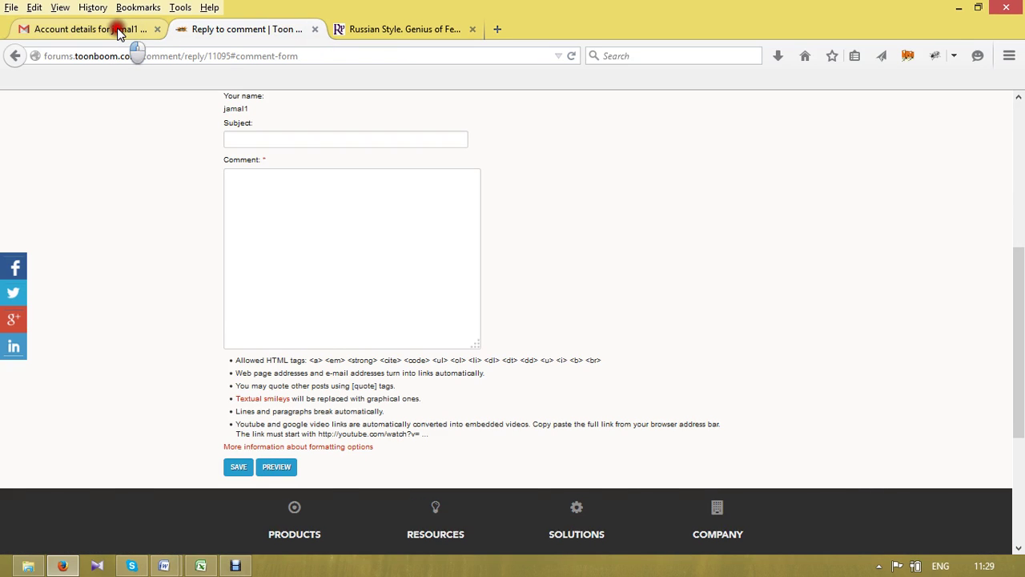
click(116, 30)
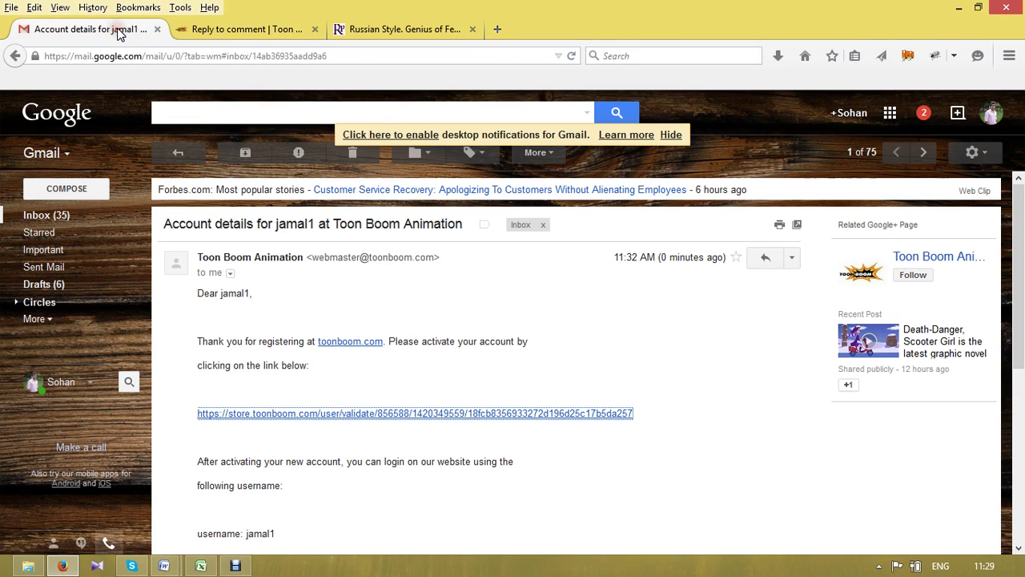
click(46, 216)
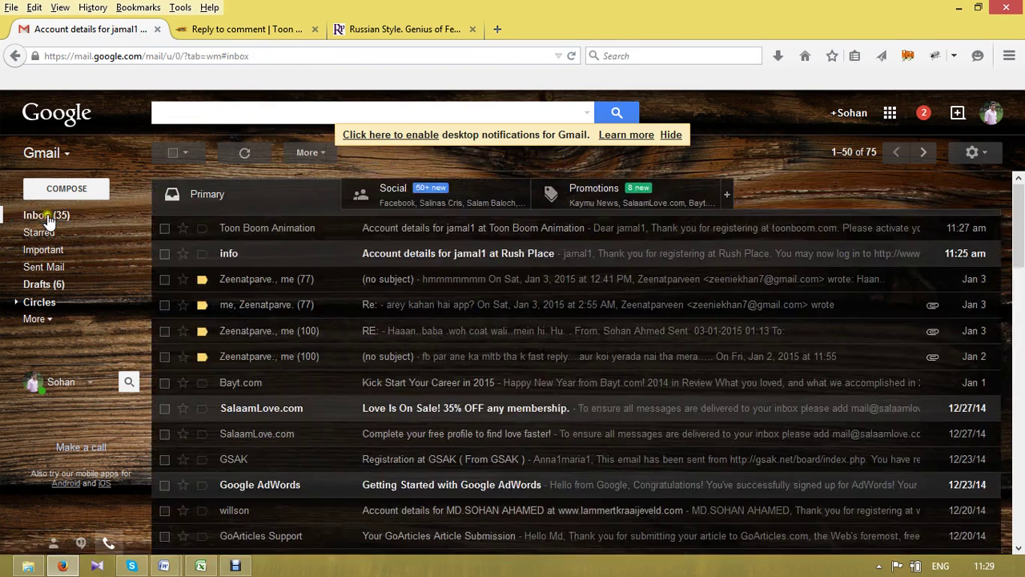
- Open the Rush Place account-details e-mail and log in through its one-time login link
click(381, 255)
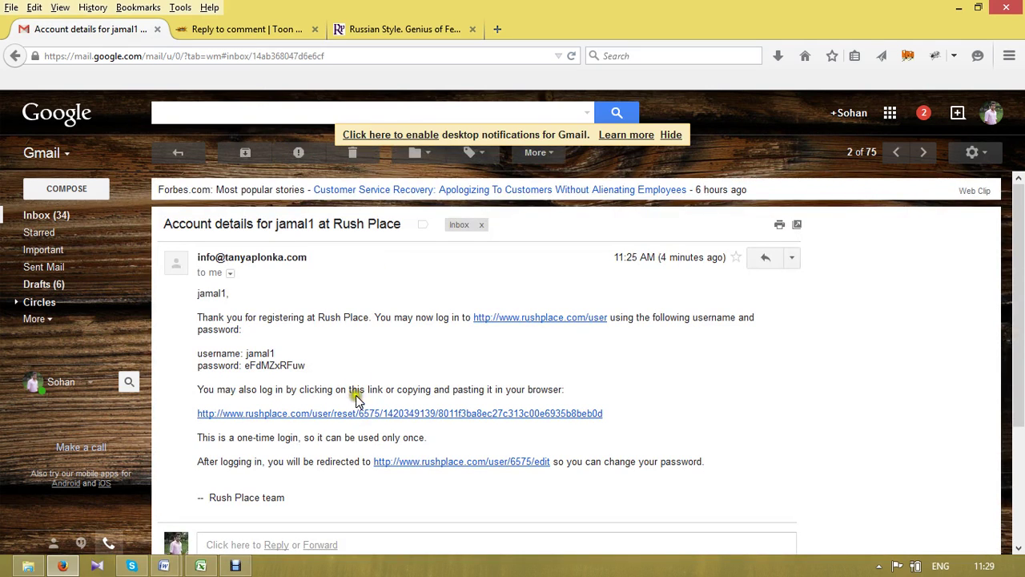
click(344, 414)
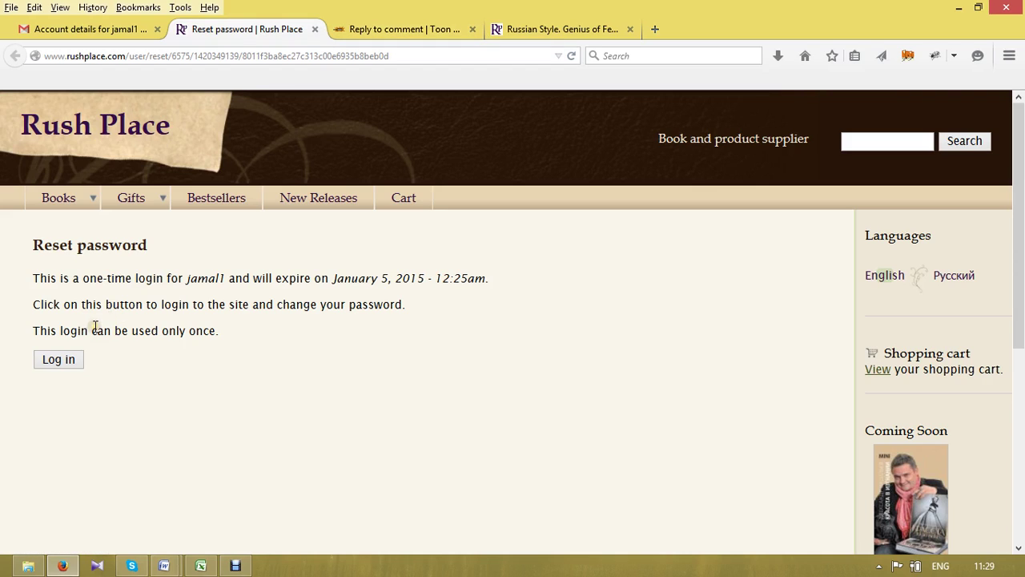
click(58, 360)
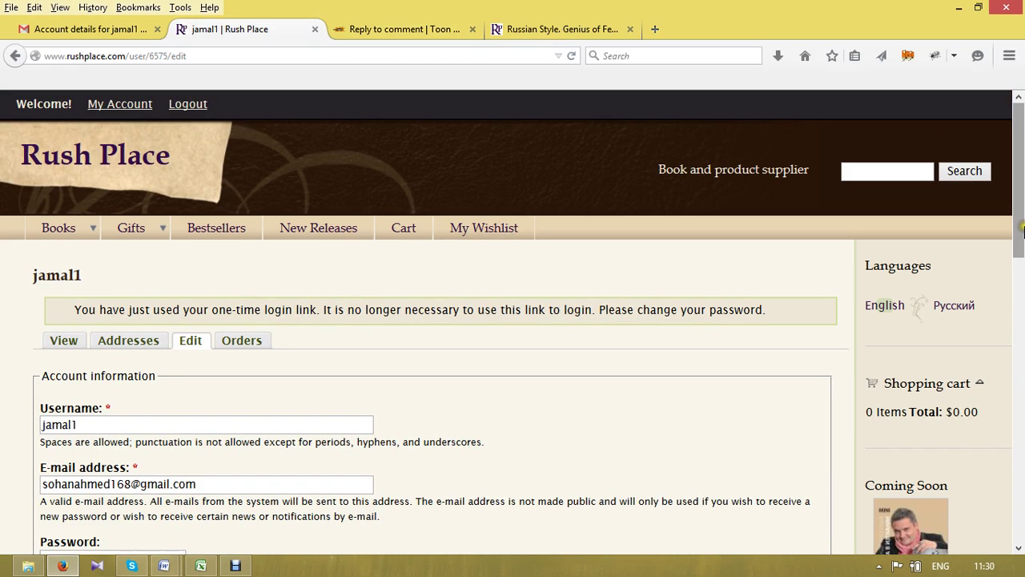
- Check the Rush Place account-details e-mail, then return to the account edit page
scroll(1020, 230, down, 5)
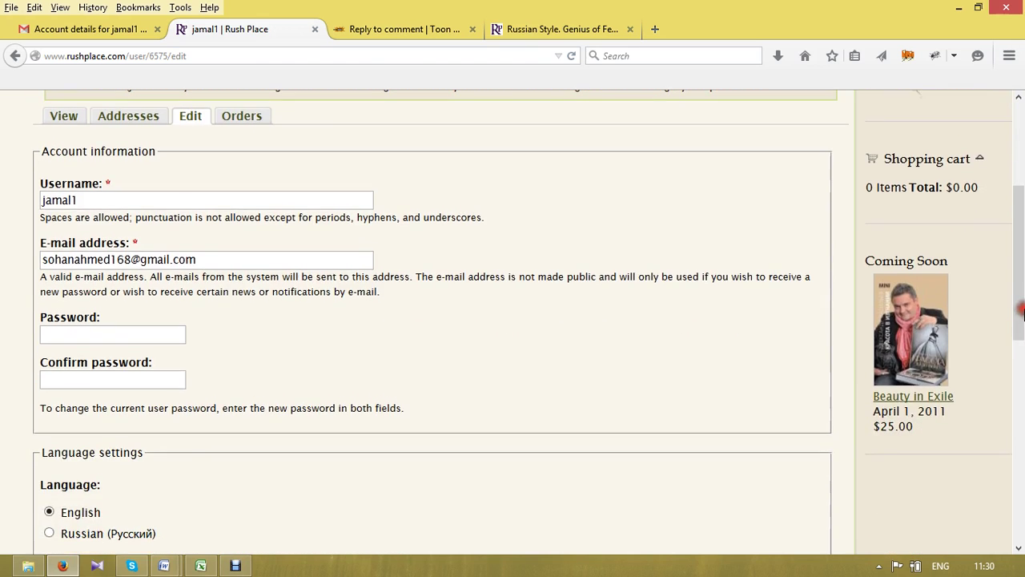
click(113, 333)
click(101, 31)
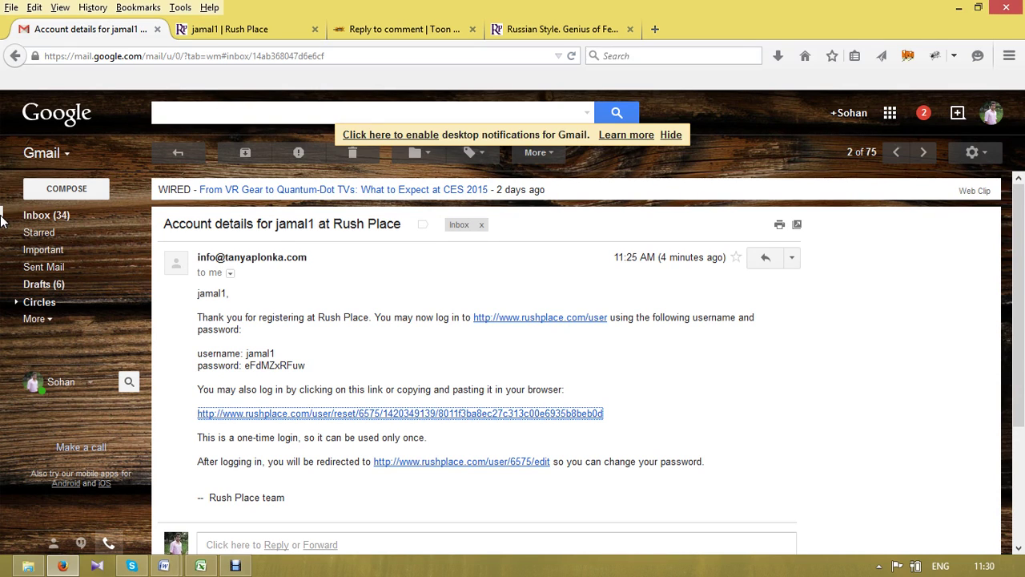
click(211, 24)
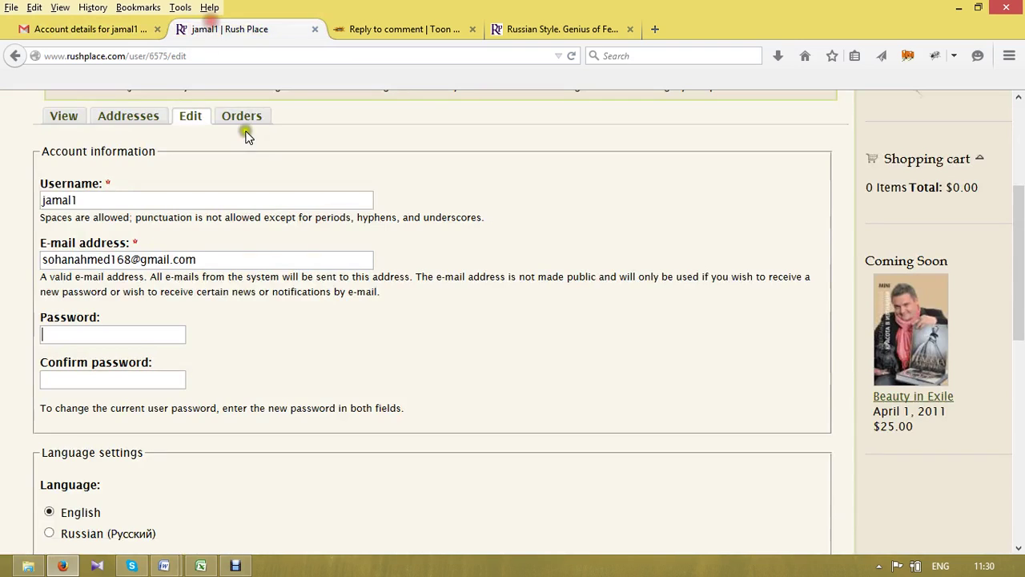
- Enter the new password in Password and Confirm password, then save the account changes
click(121, 334)
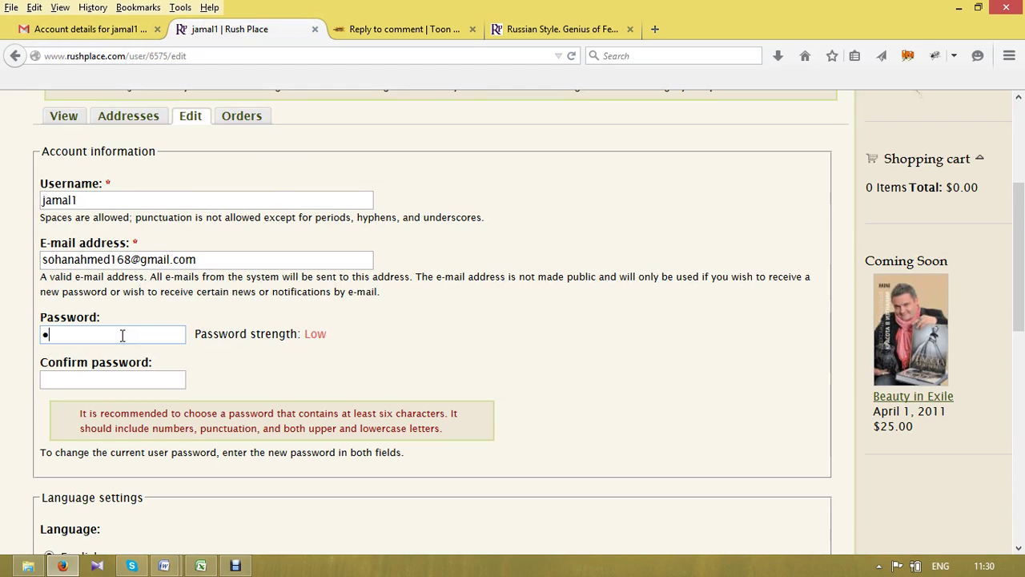
key(BackSpace)
key(BackSpace)
key(BackSpace)
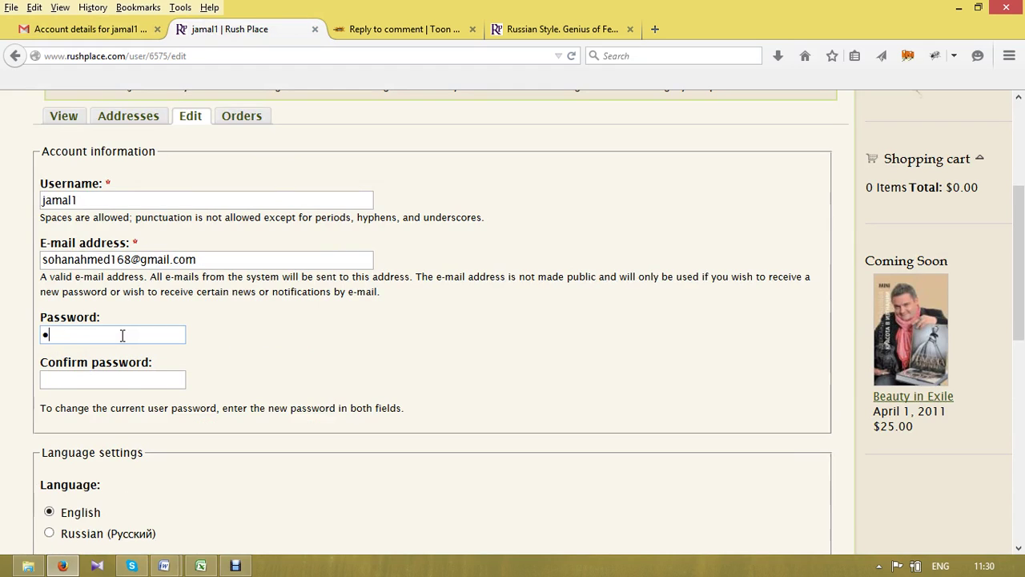
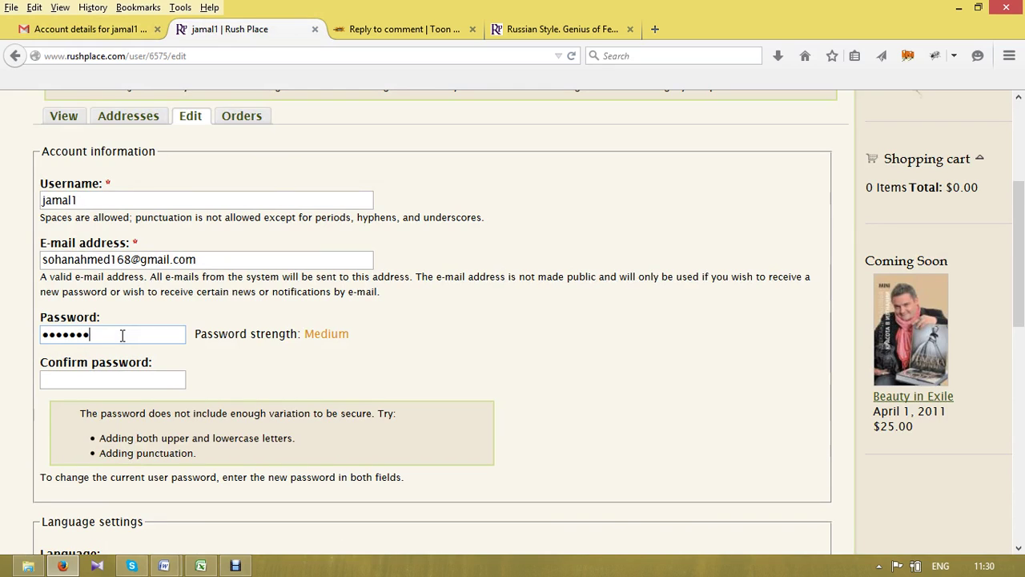
key(Tab)
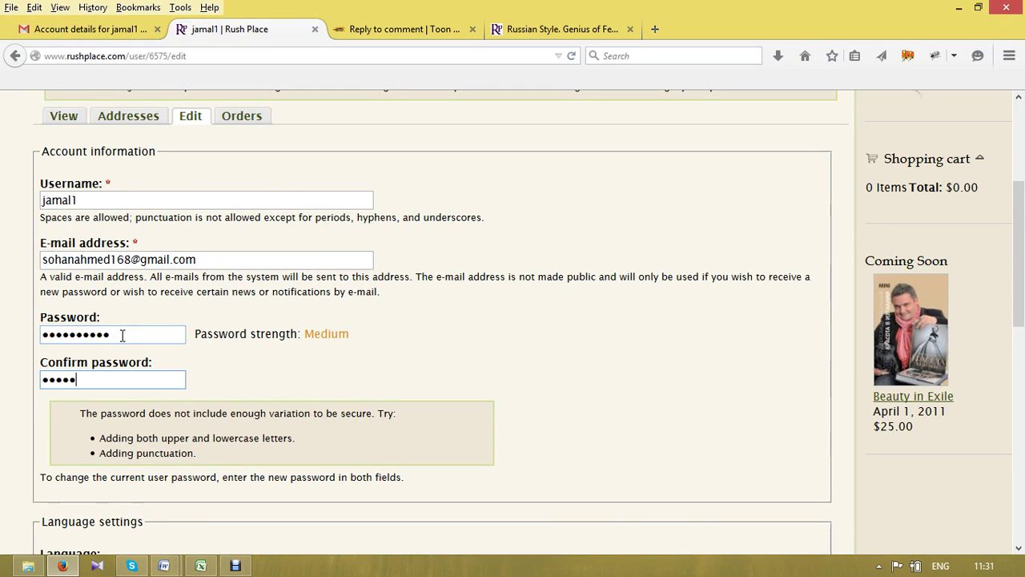
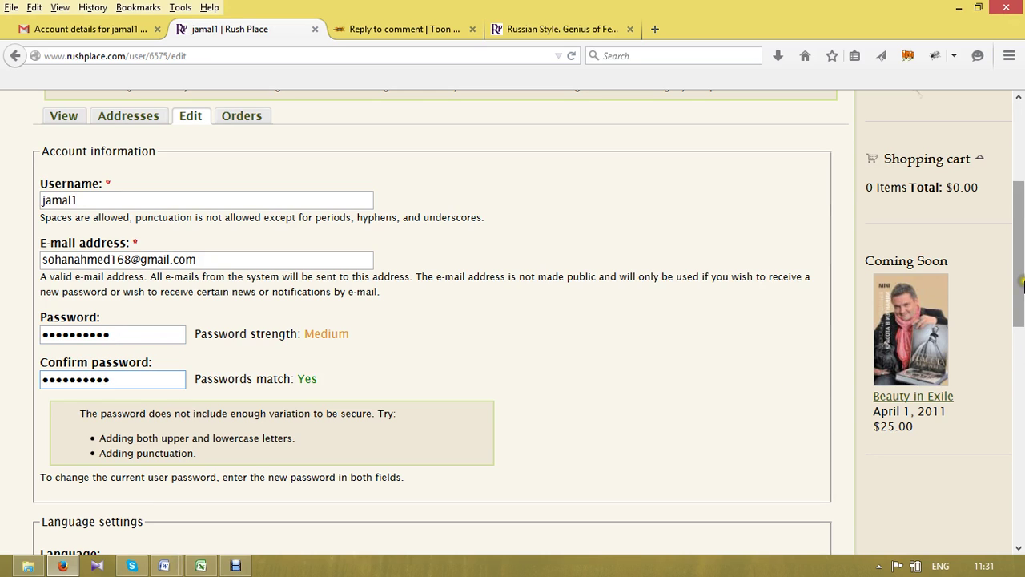
drag(1023, 282, 1022, 477)
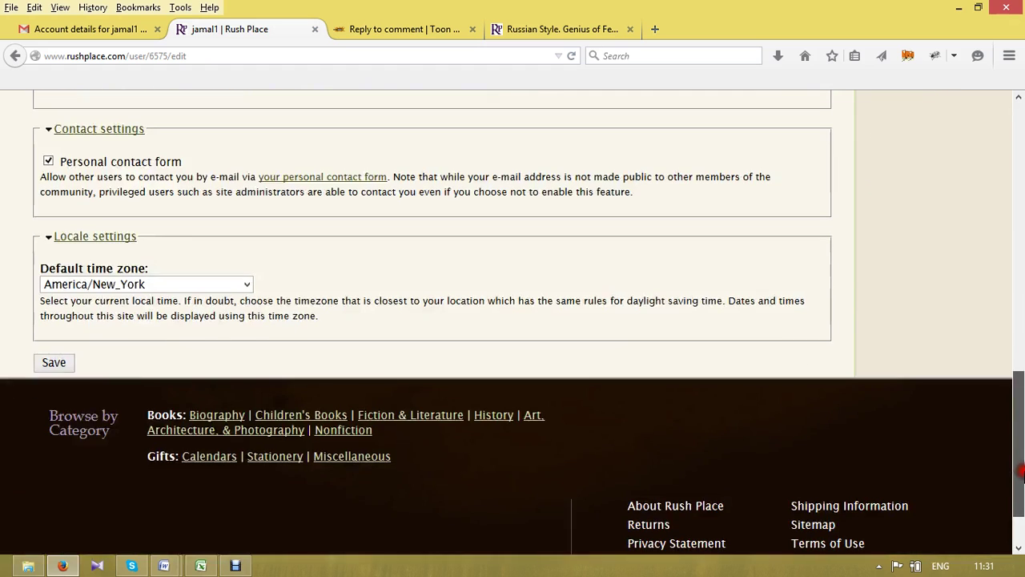
click(64, 366)
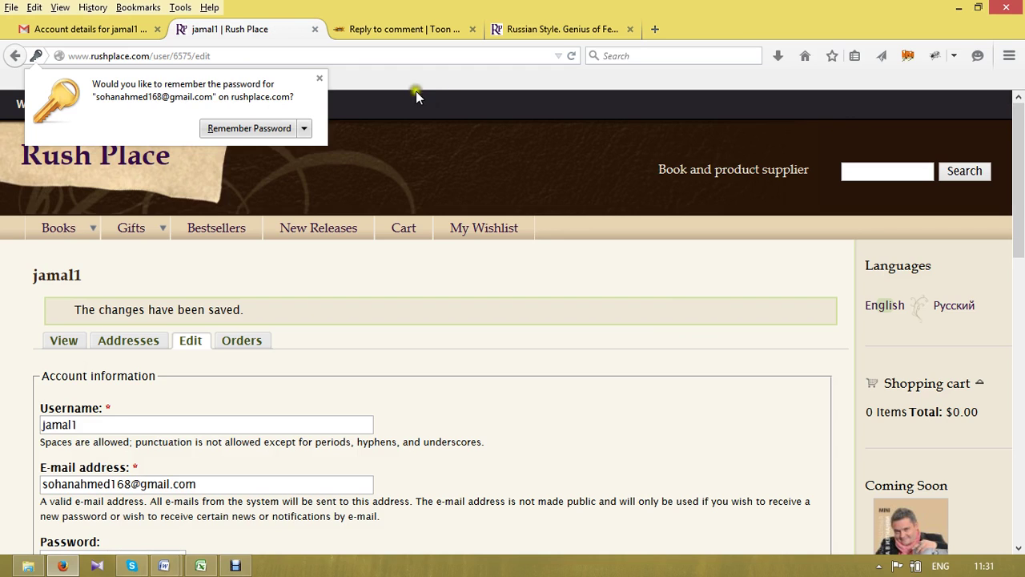
- Dismiss Firefox's offer to remember the new password
click(319, 79)
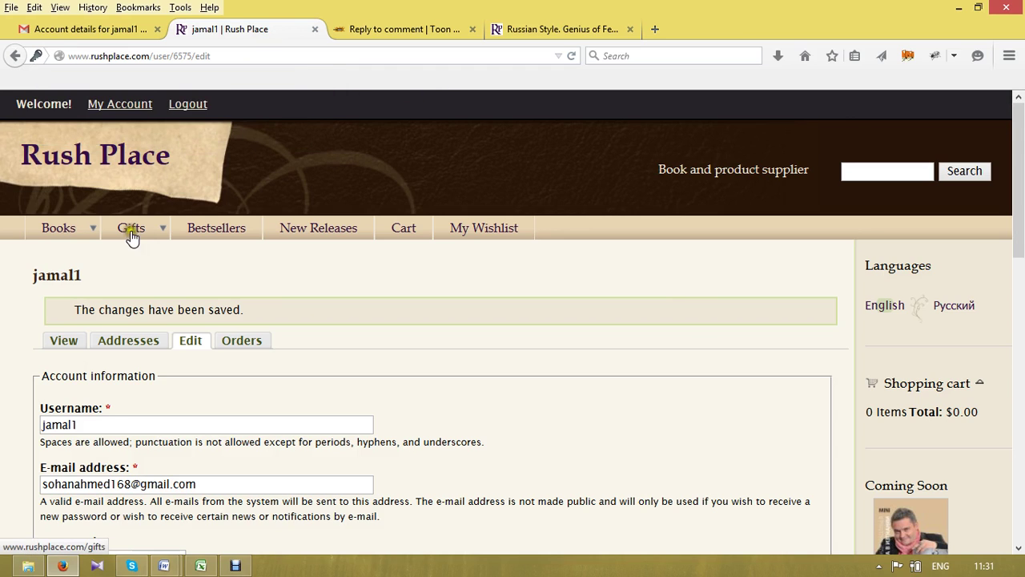
mouse_move(115, 237)
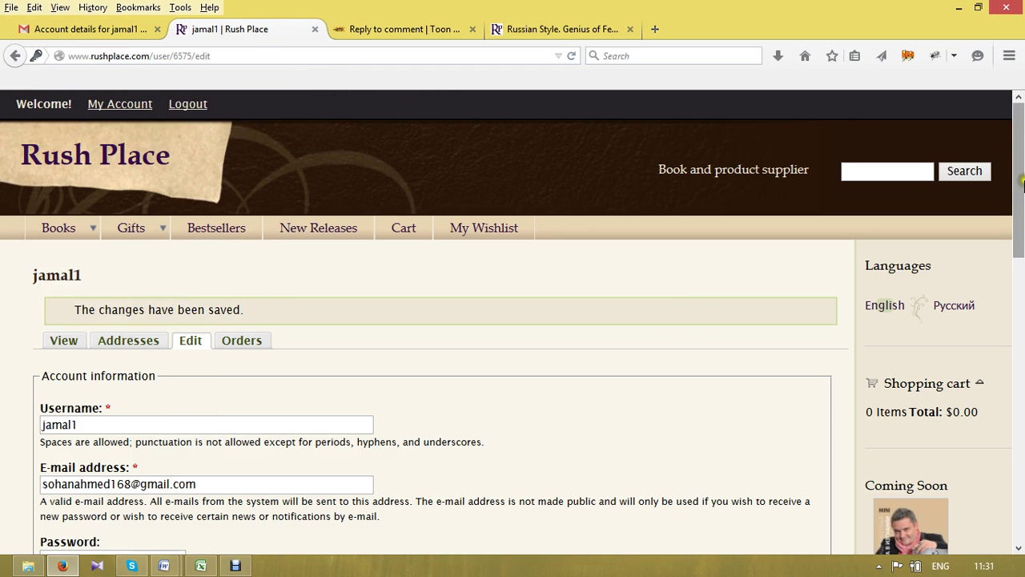
drag(1020, 192, 1021, 324)
drag(1022, 220, 1022, 177)
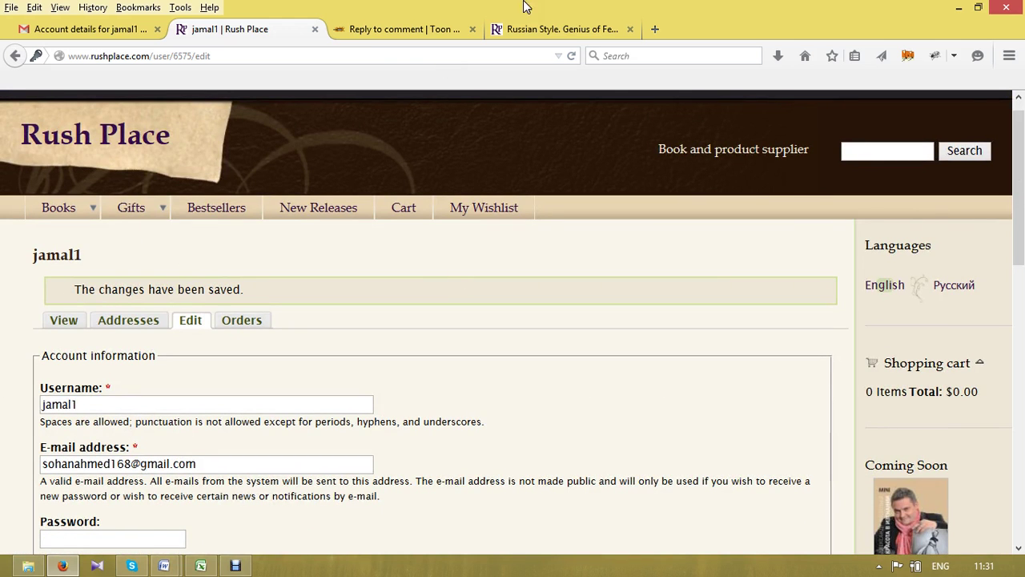
- Reload the Russian Style book page tab and close the account settings tab
click(532, 32)
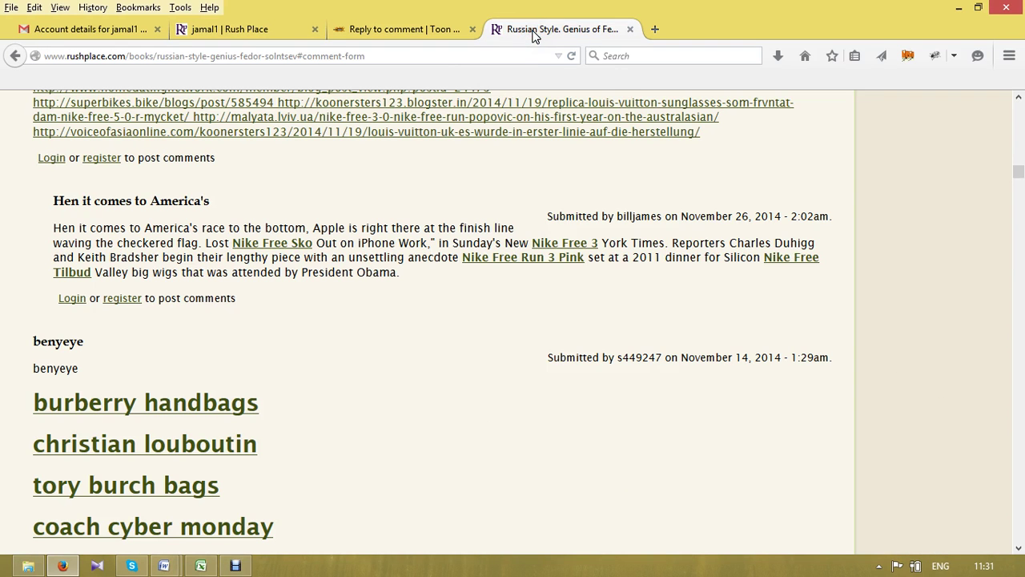
right_click(533, 33)
click(234, 32)
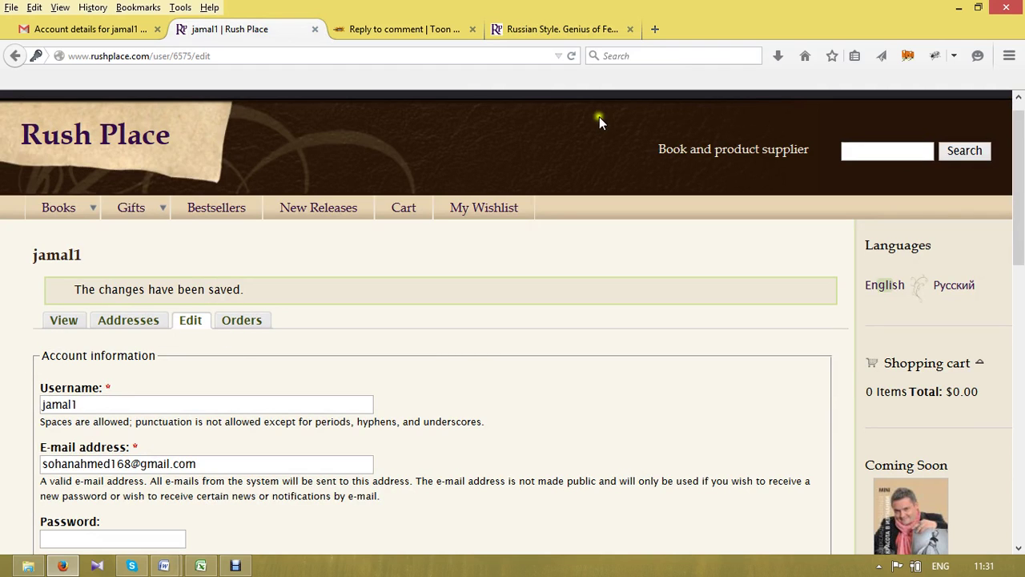
click(525, 37)
right_click(525, 37)
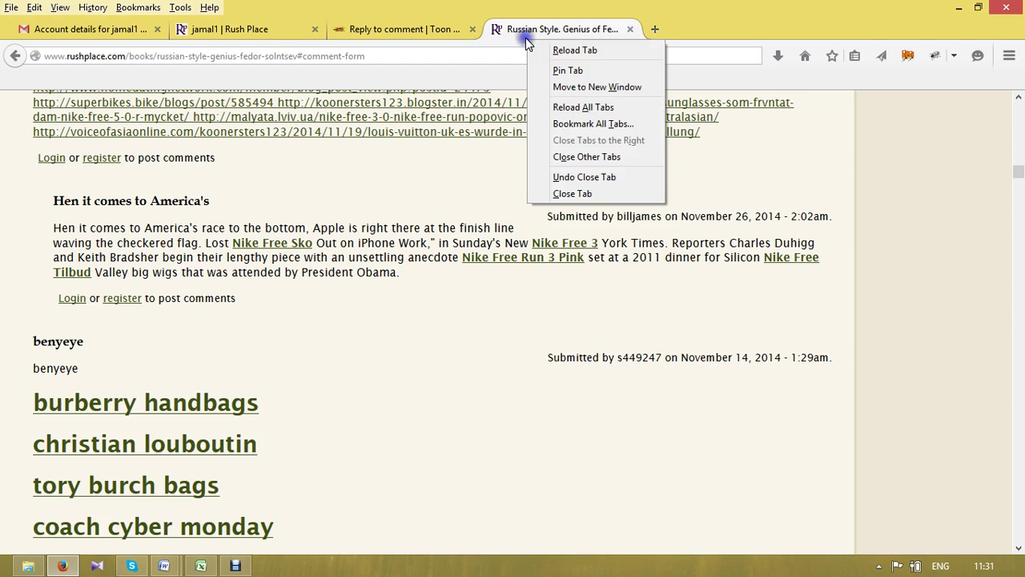
click(587, 47)
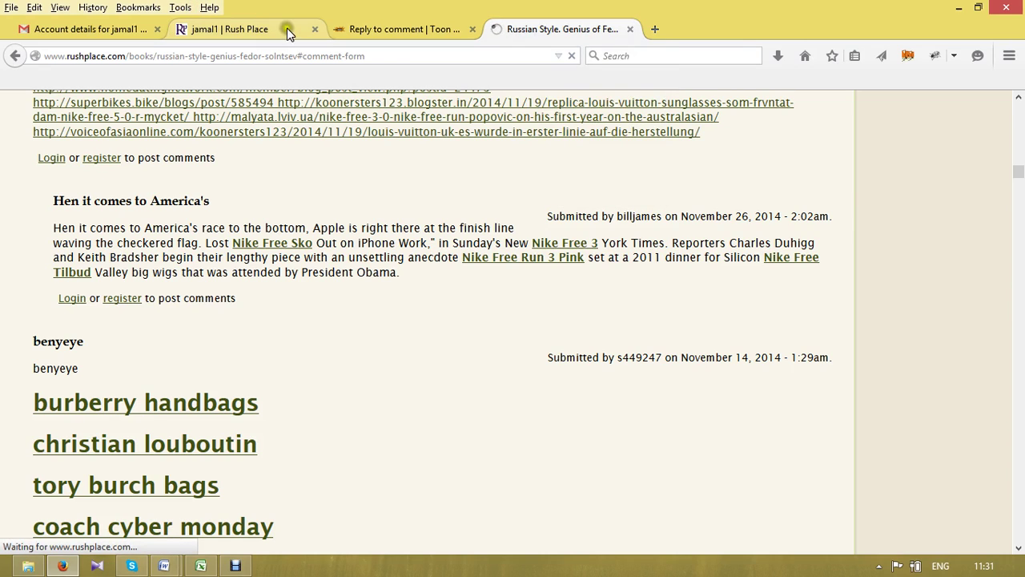
click(315, 29)
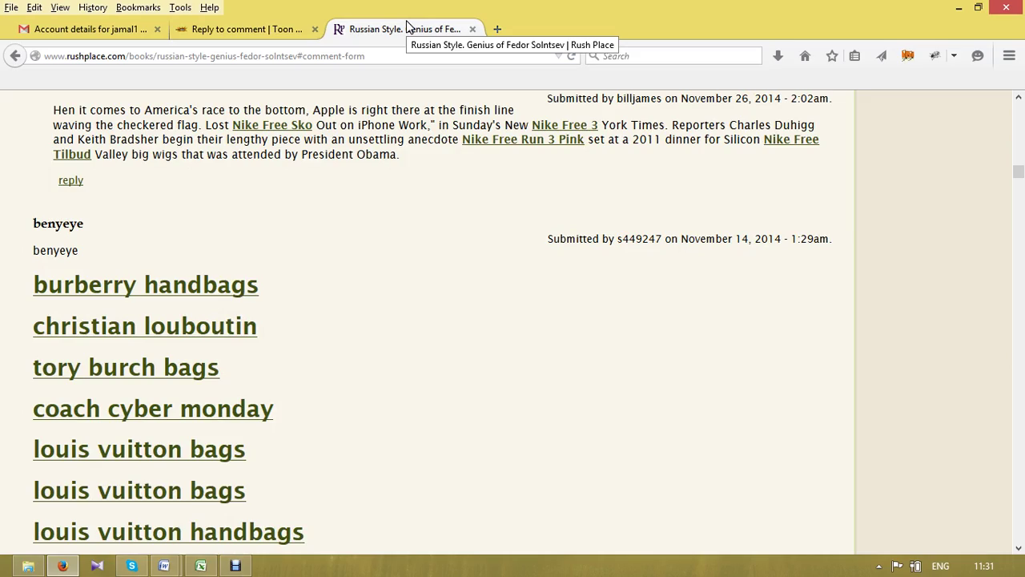
- Start a new comment on the Russian Style book and clear its star rating
click(1016, 172)
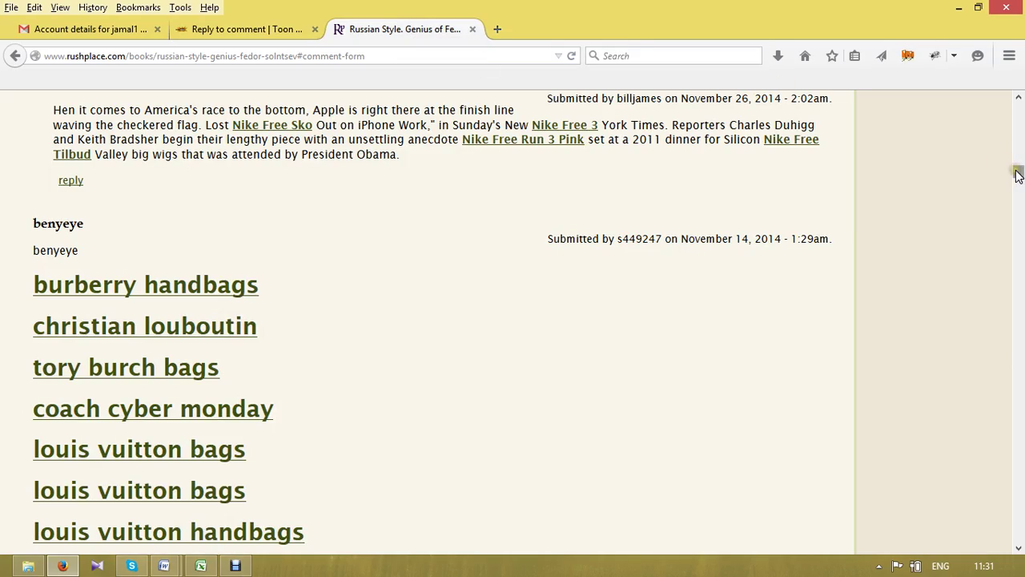
drag(1015, 173, 1020, 117)
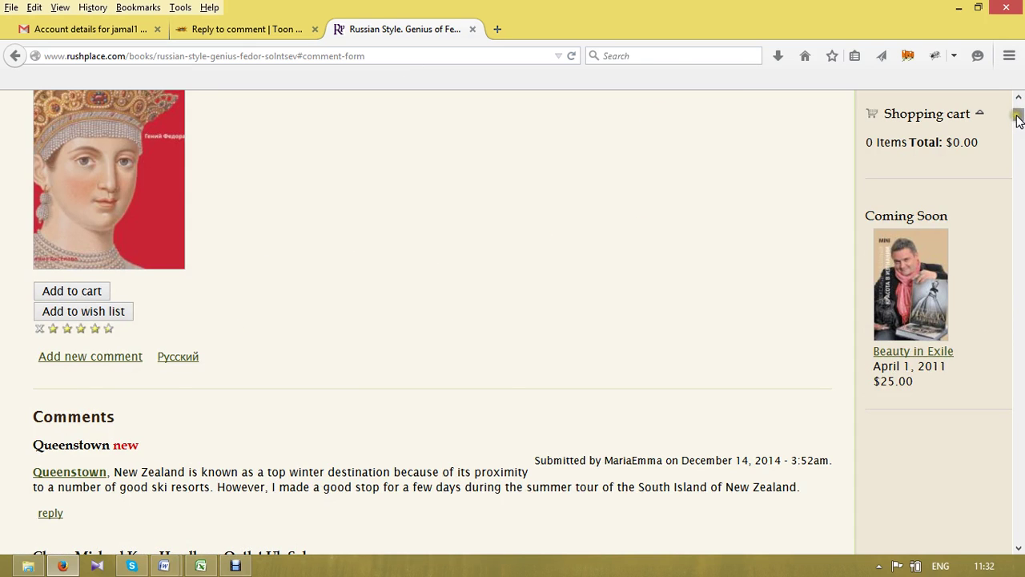
drag(1018, 117, 1019, 549)
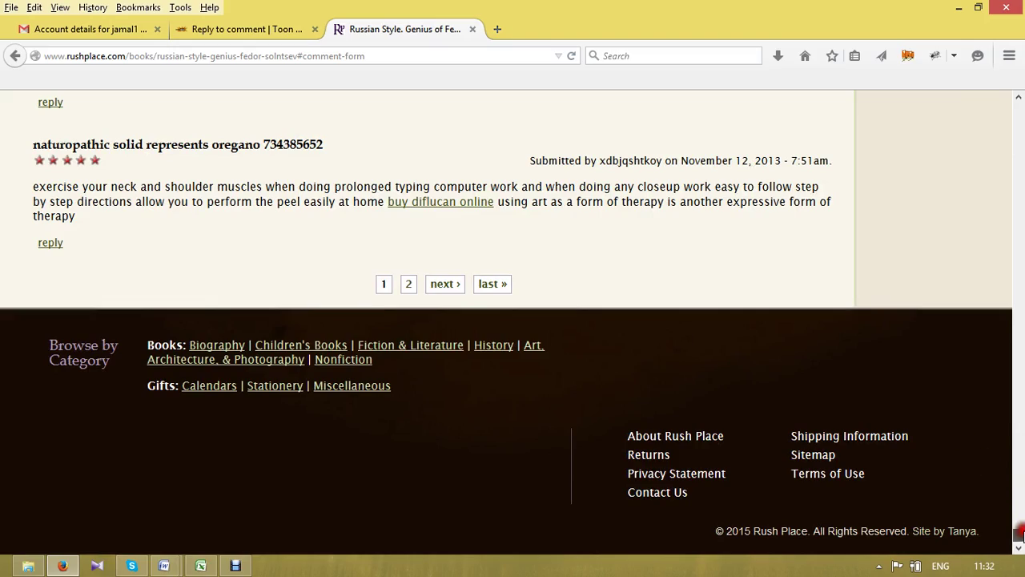
drag(1019, 534, 1019, 115)
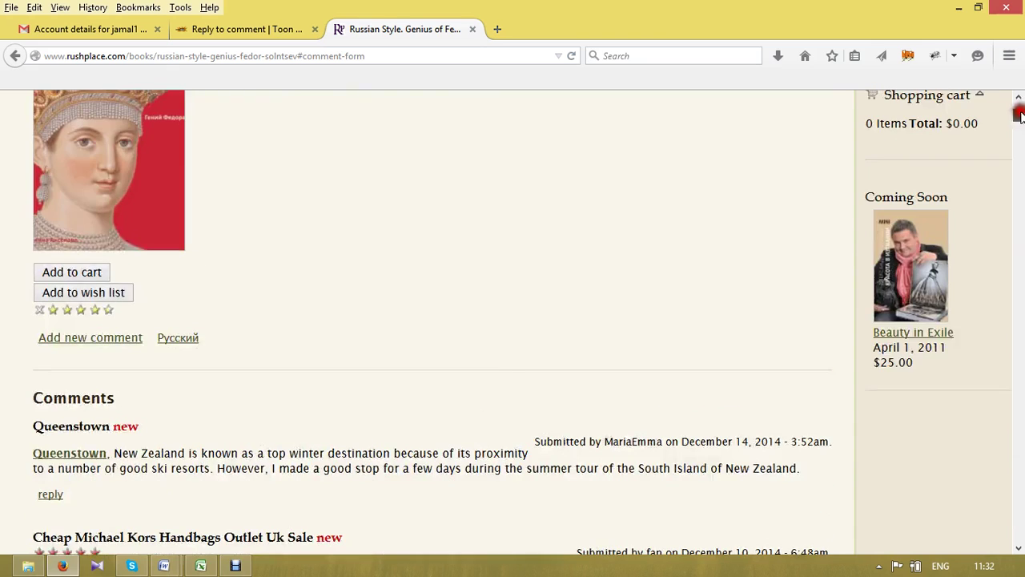
click(78, 337)
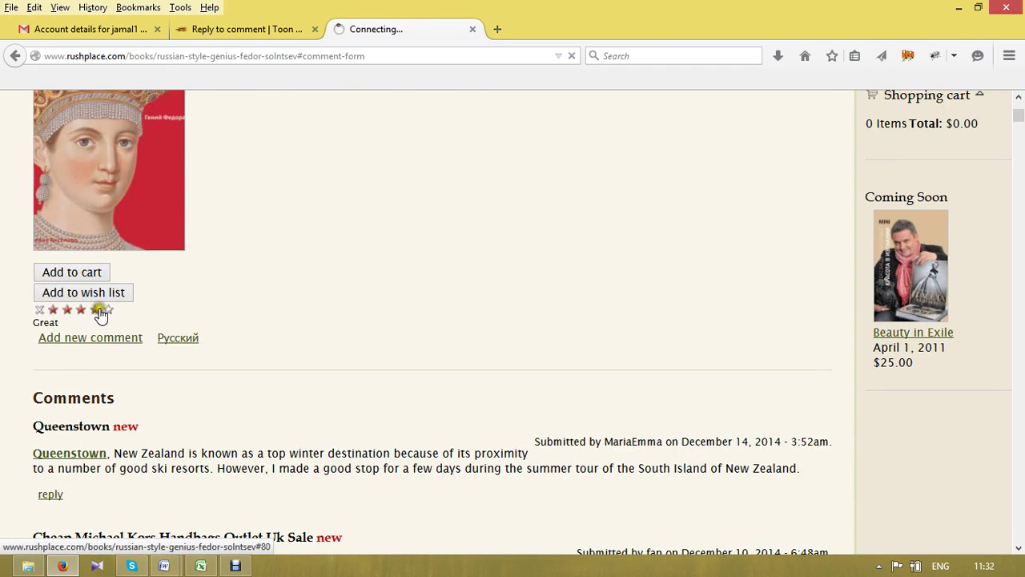
click(109, 310)
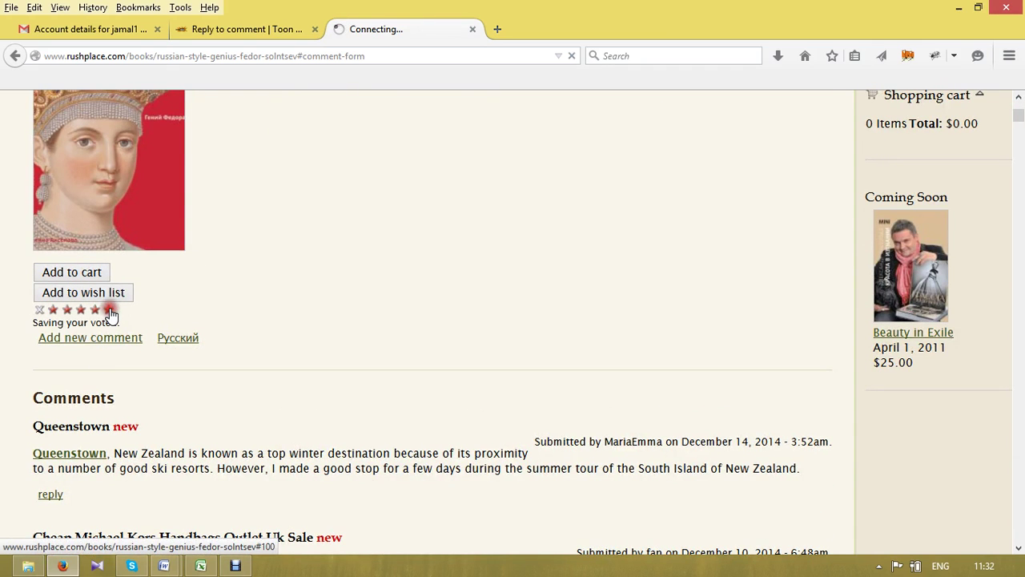
click(40, 310)
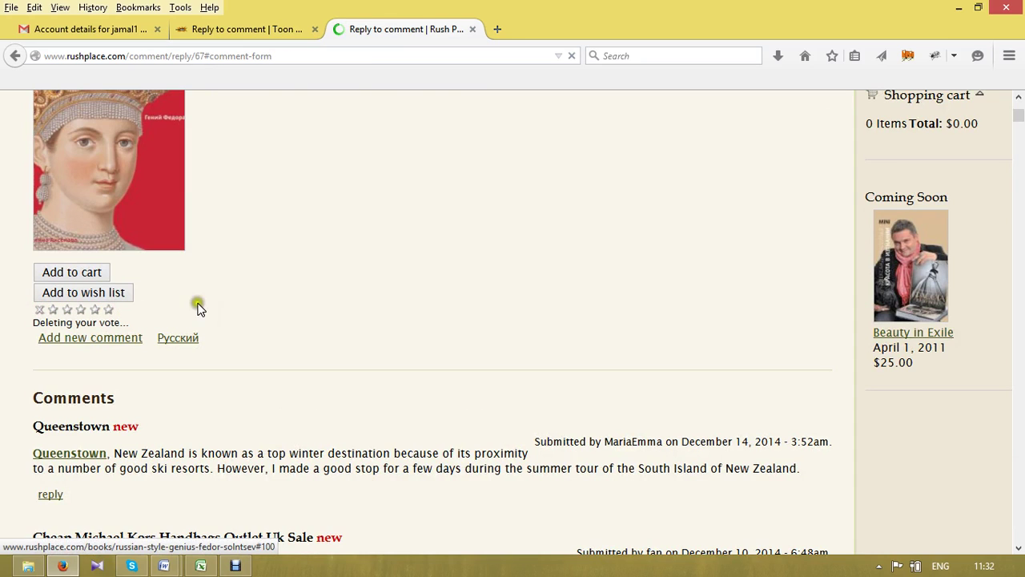
- Focus the empty Comment box of the Reply form, with Subject, Rating and Comment in view
click(280, 286)
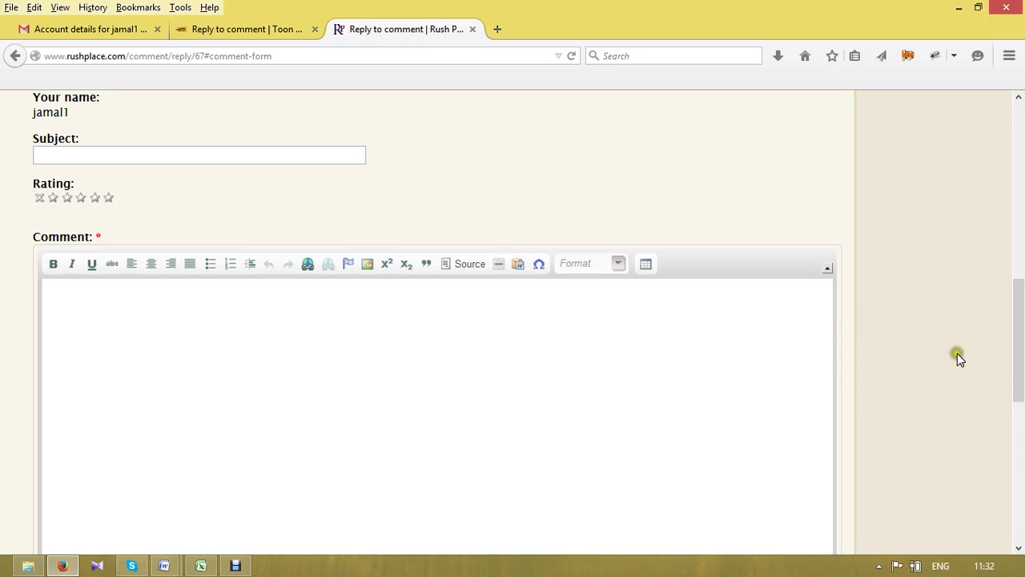
mouse_move(1023, 364)
mouse_down()
mouse_move(1021, 386)
mouse_move(1020, 354)
mouse_move(1021, 369)
mouse_up()
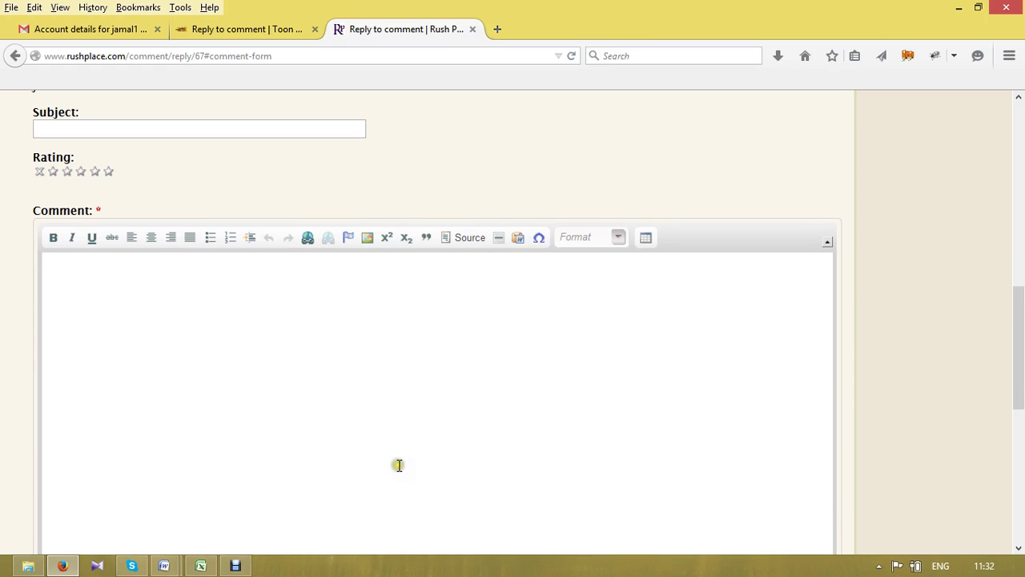
click(395, 465)
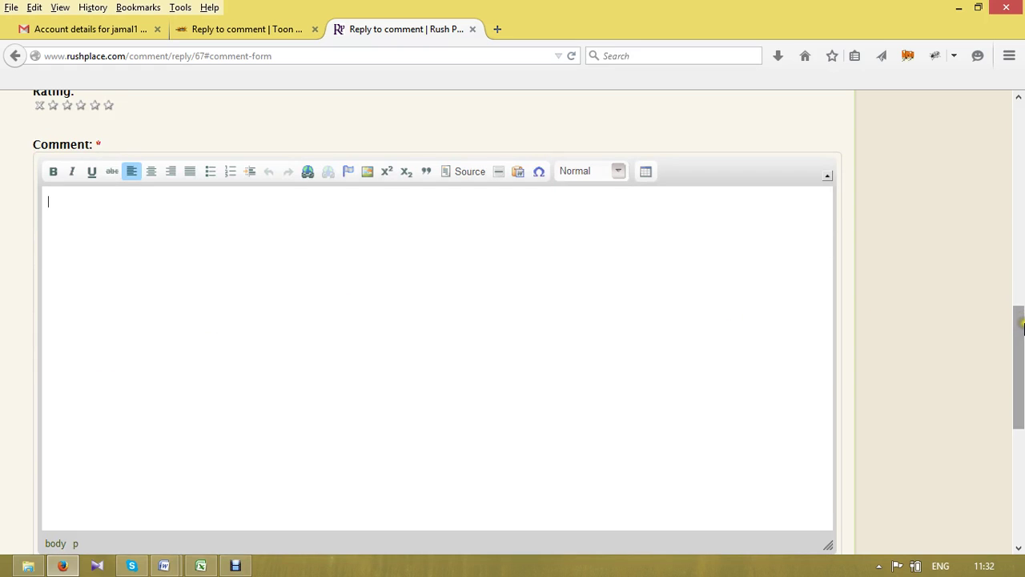
drag(1022, 327, 1022, 244)
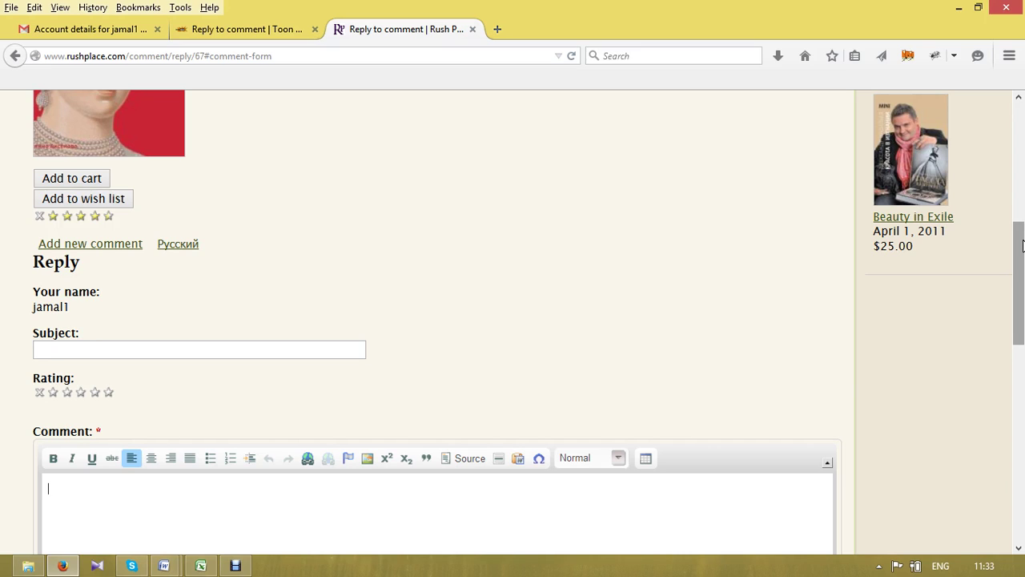
mouse_move(1022, 245)
mouse_down()
mouse_move(1017, 114)
mouse_move(1023, 324)
mouse_up()
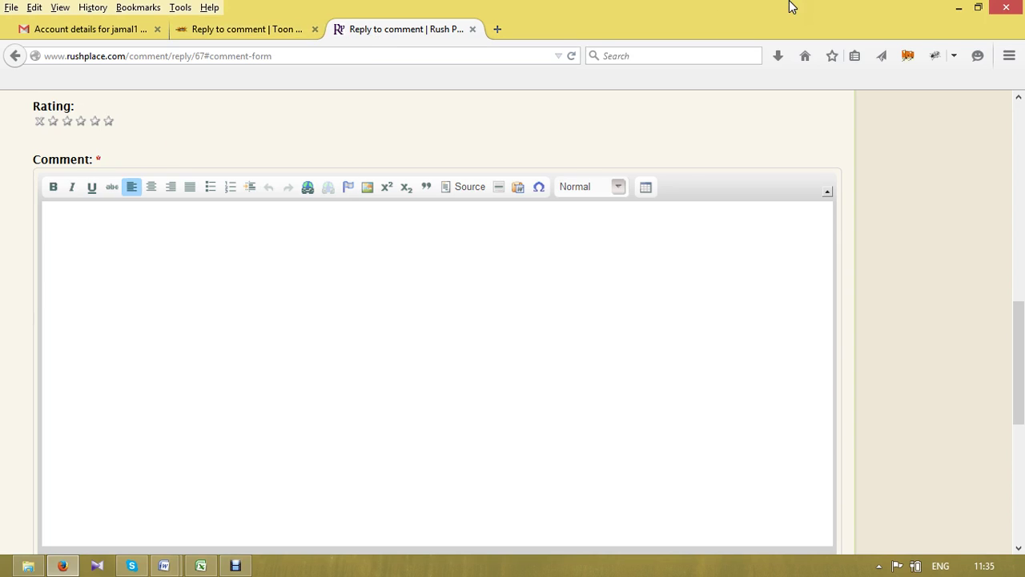
click(1021, 324)
drag(1021, 325, 1022, 385)
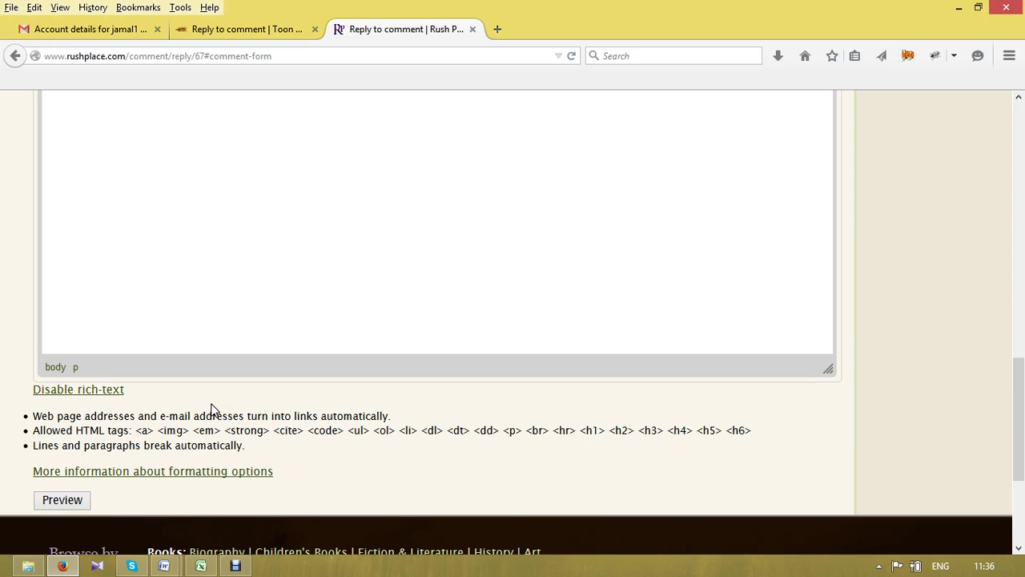
- Paste the 'Cheap pens should not be presented…' paragraph from article all.docx into the comment box
click(309, 279)
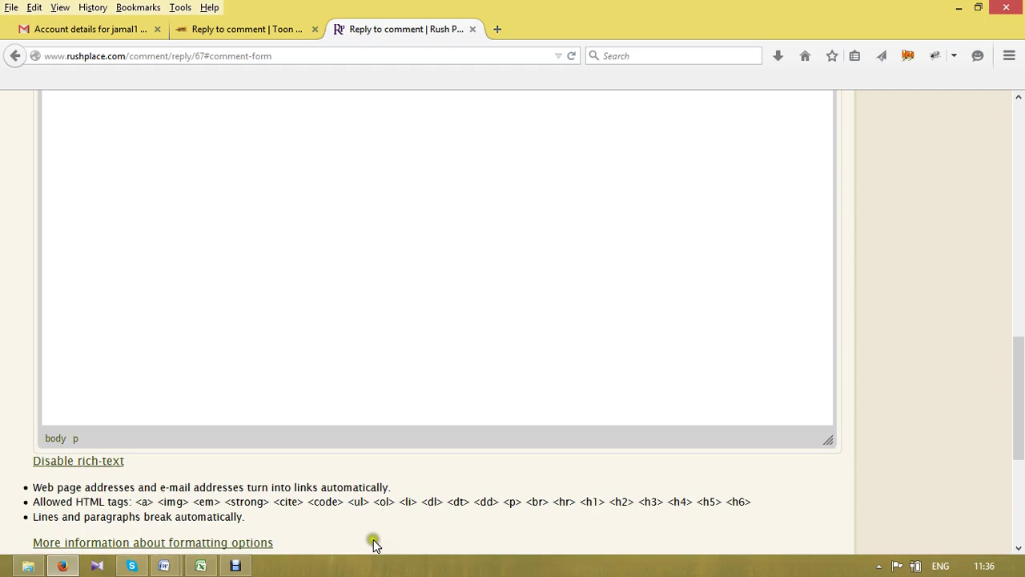
click(165, 564)
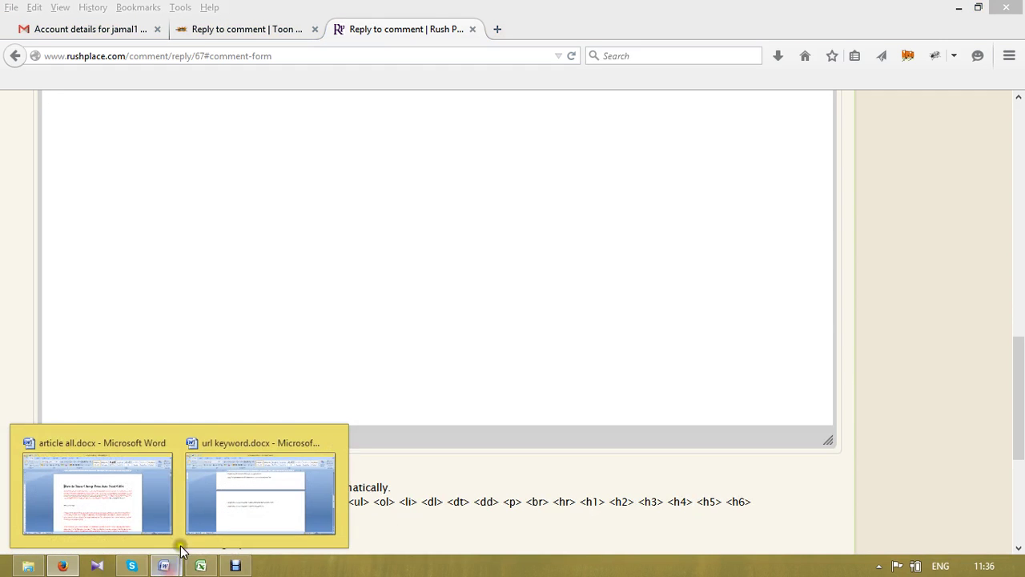
click(82, 498)
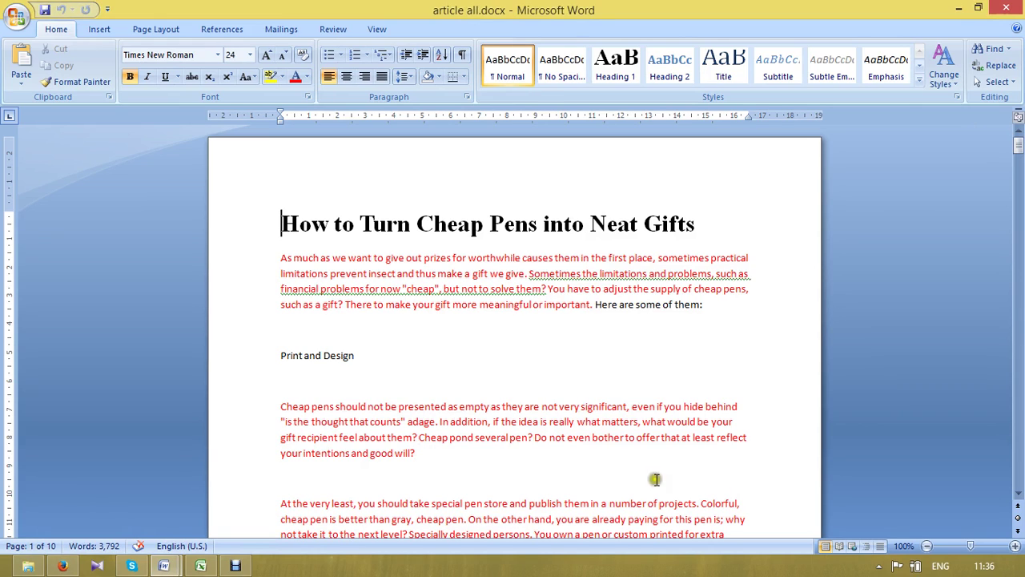
drag(432, 463, 323, 394)
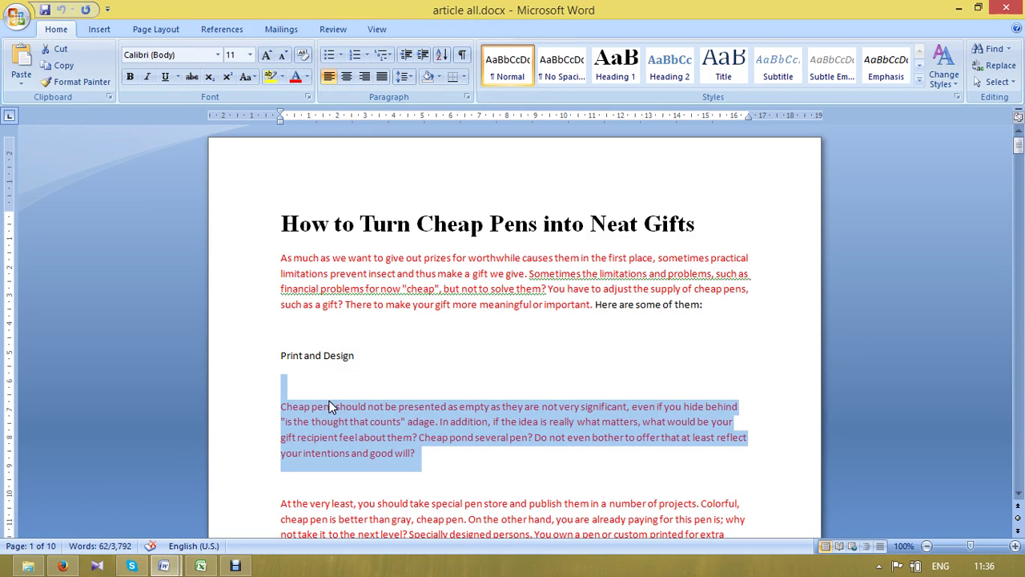
key(alt+Tab)
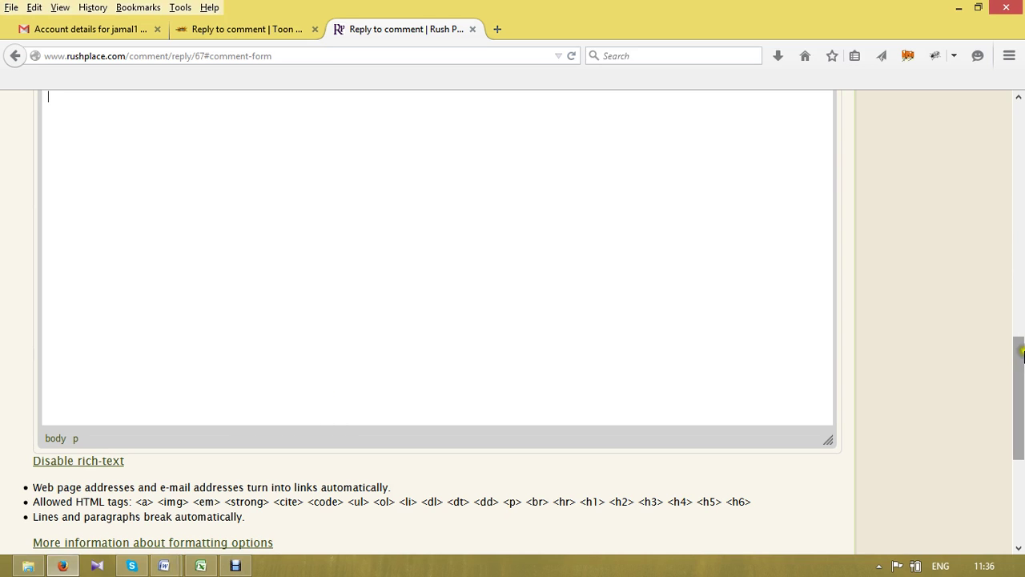
text(Cheap pens should not be presented as empty as they are not very significant, even if you hide behind "is the thought that counts" adage.In addition, if the idea is really what matters, what would be your gift recipient feel about them? Cheap pond several pen? Do not even bother to offer that at least reflect your intentions and good will?)
- Delete the blank line above the pasted paragraph and select the words 'Cheap pens'
drag(1021, 358, 1021, 317)
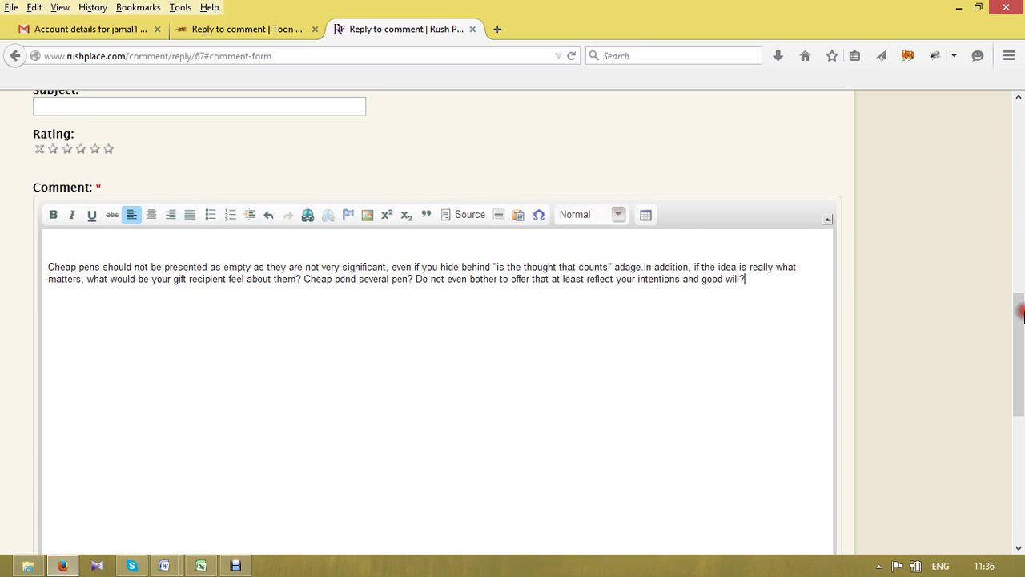
scroll(48, 265, down, 1)
click(48, 264)
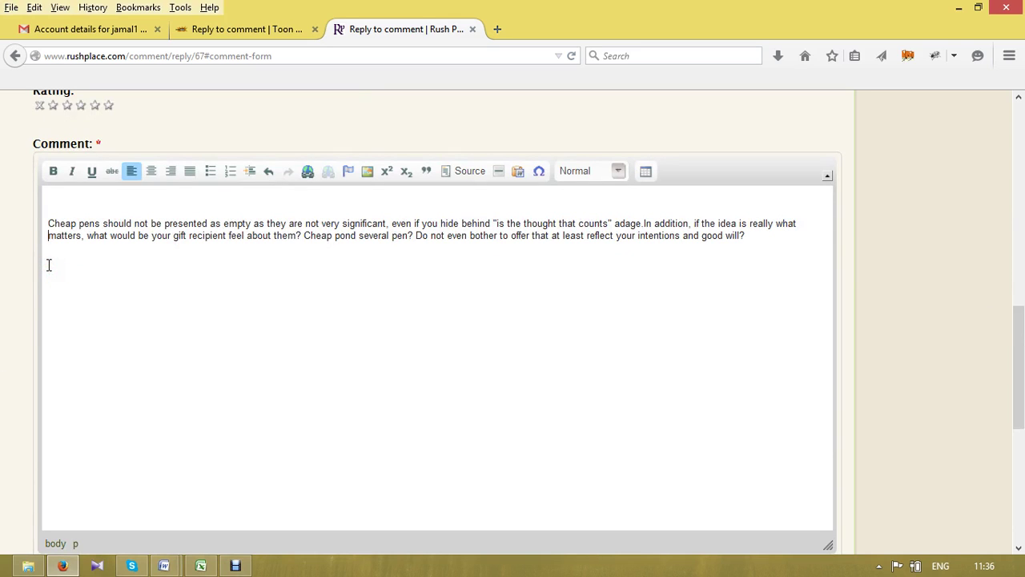
key(BackSpace)
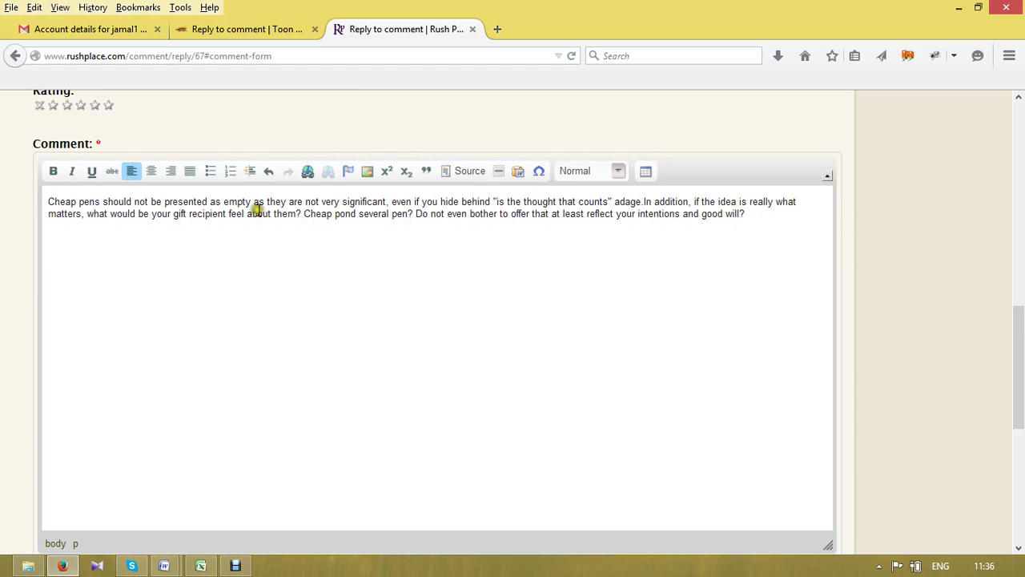
click(99, 201)
drag(99, 201, 44, 197)
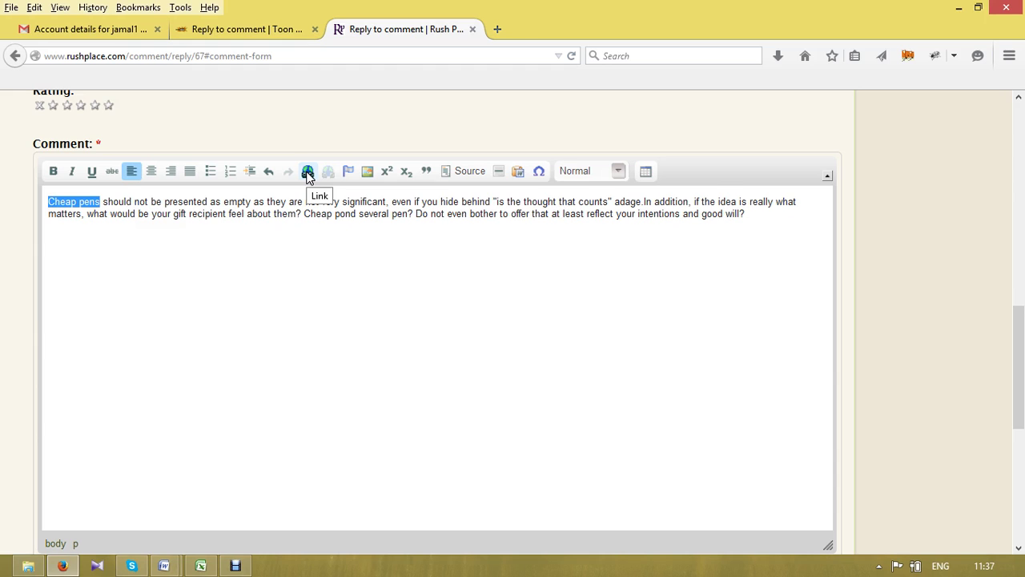
- Link 'Cheap pens' to the unitedbell.com address copied from url keyword.docx
click(307, 174)
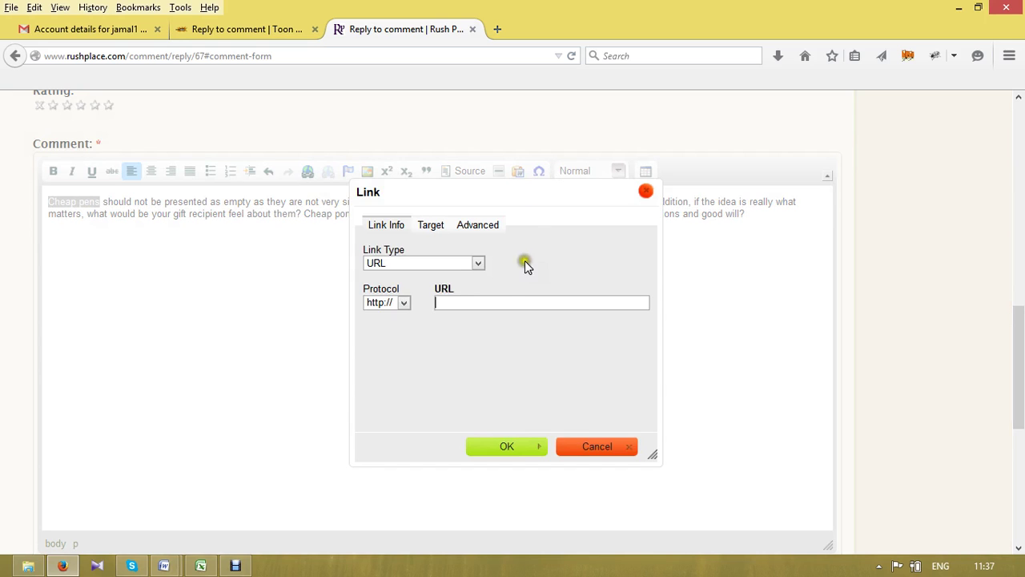
click(477, 301)
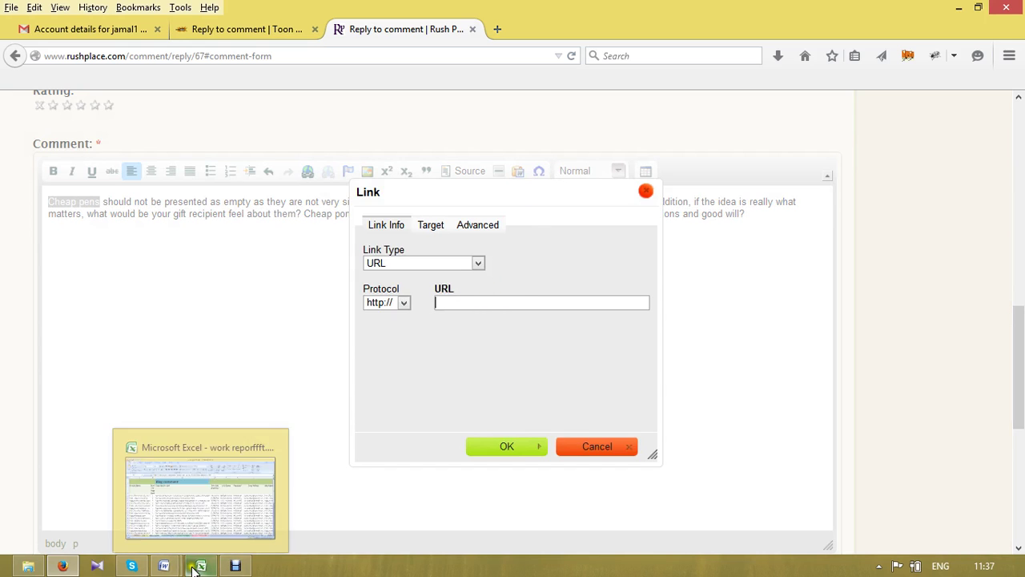
click(162, 566)
click(307, 483)
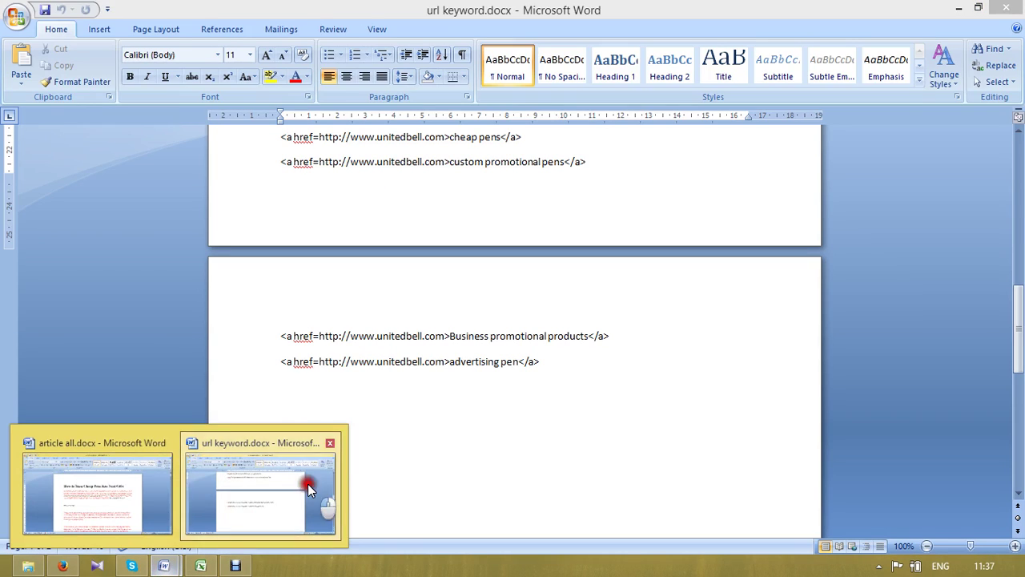
click(437, 334)
drag(437, 335, 321, 332)
key(ctrl+c)
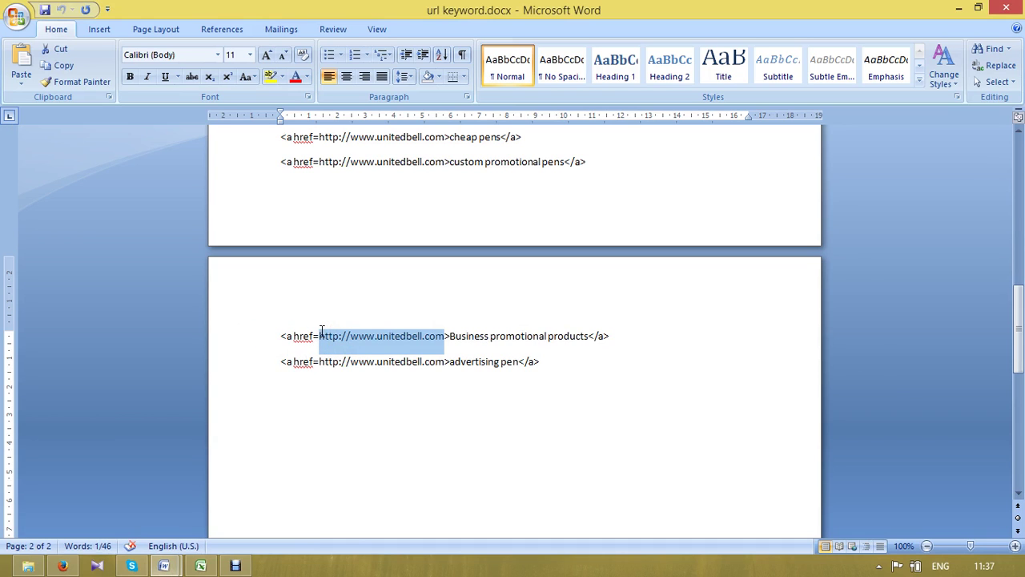
key(alt+Tab)
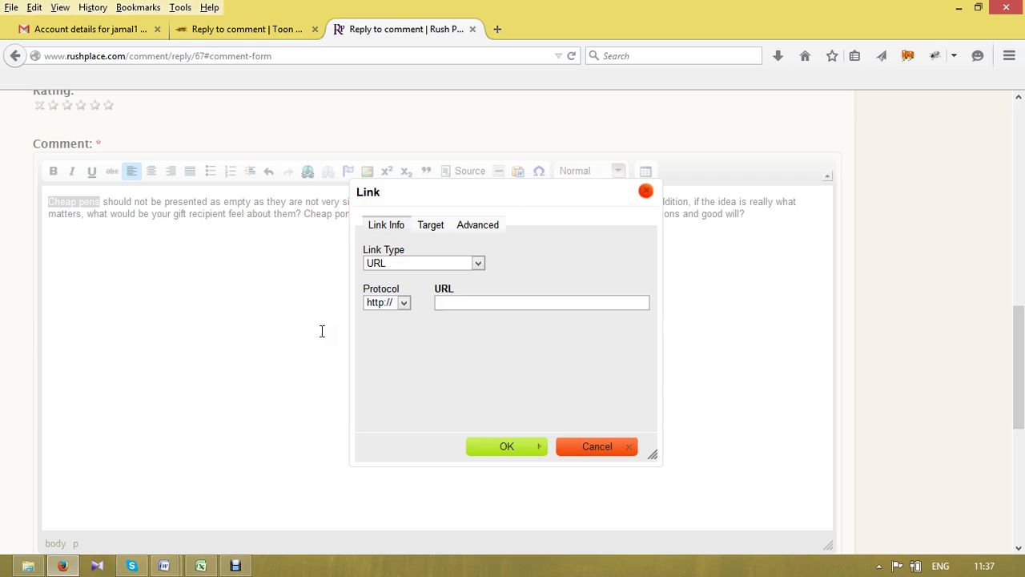
key(ctrl+v)
click(511, 446)
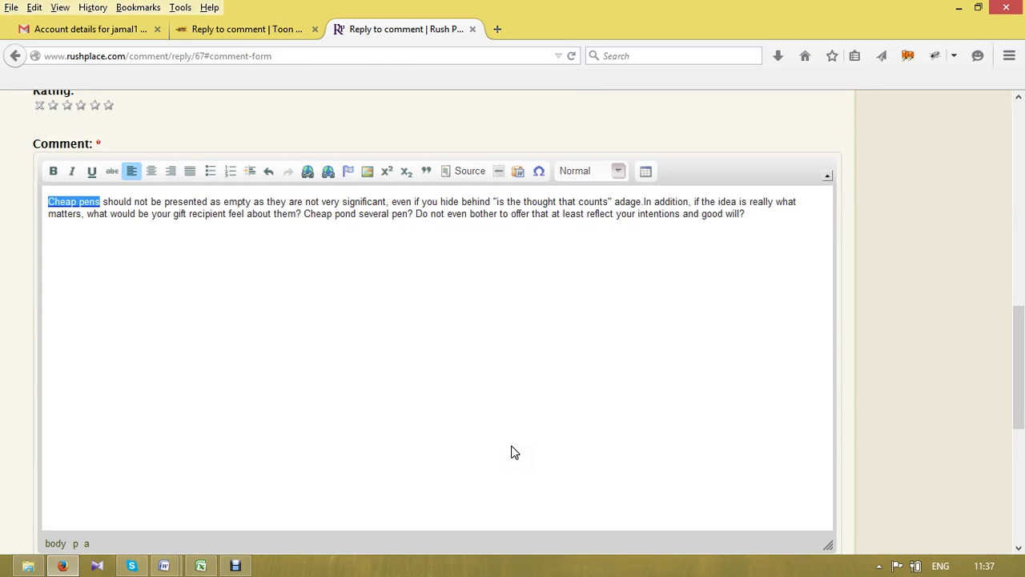
- Make 'Cheap pens' bold and put the caret at the end of the comment
click(55, 171)
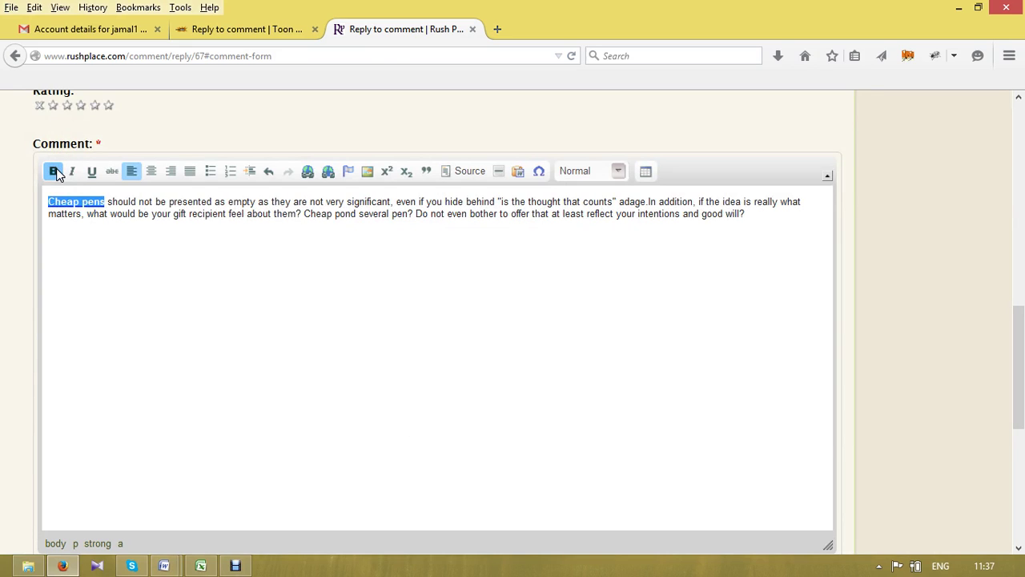
click(161, 285)
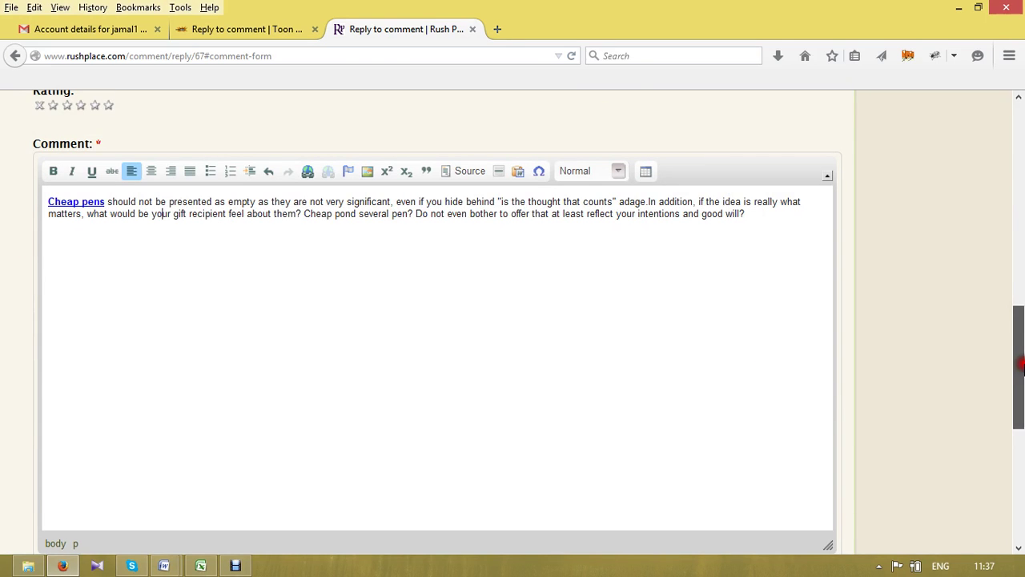
scroll(1023, 368, down, 3)
scroll(1023, 366, up, 3)
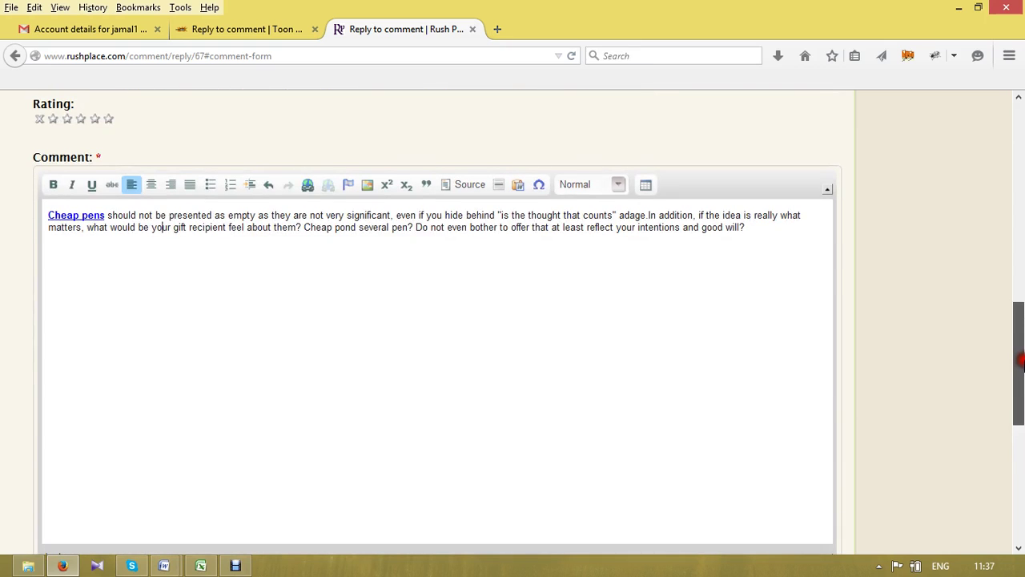
click(764, 228)
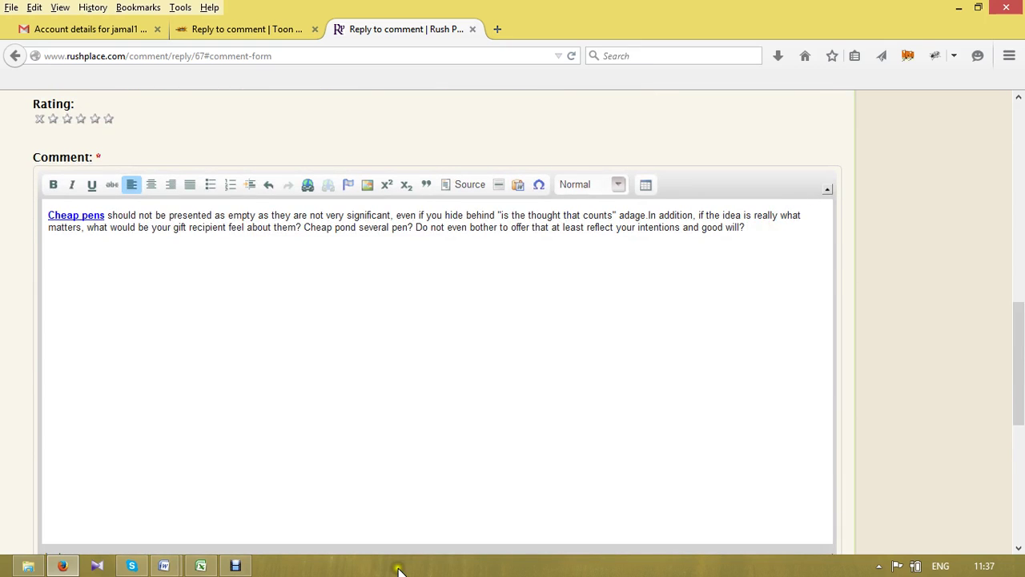
- Copy the advertising pen anchor code line from url keyword.docx and return to Firefox
click(164, 565)
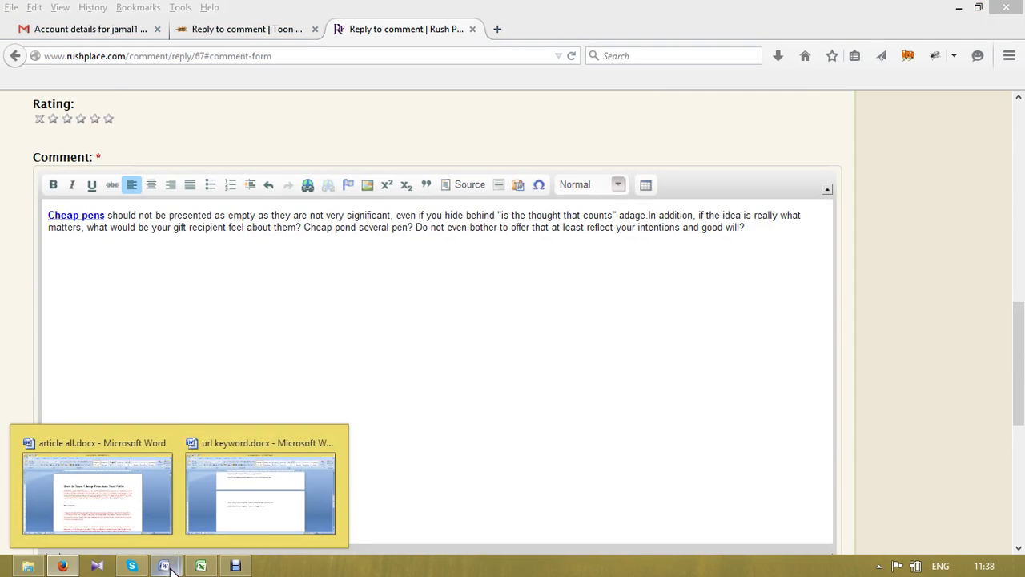
click(237, 514)
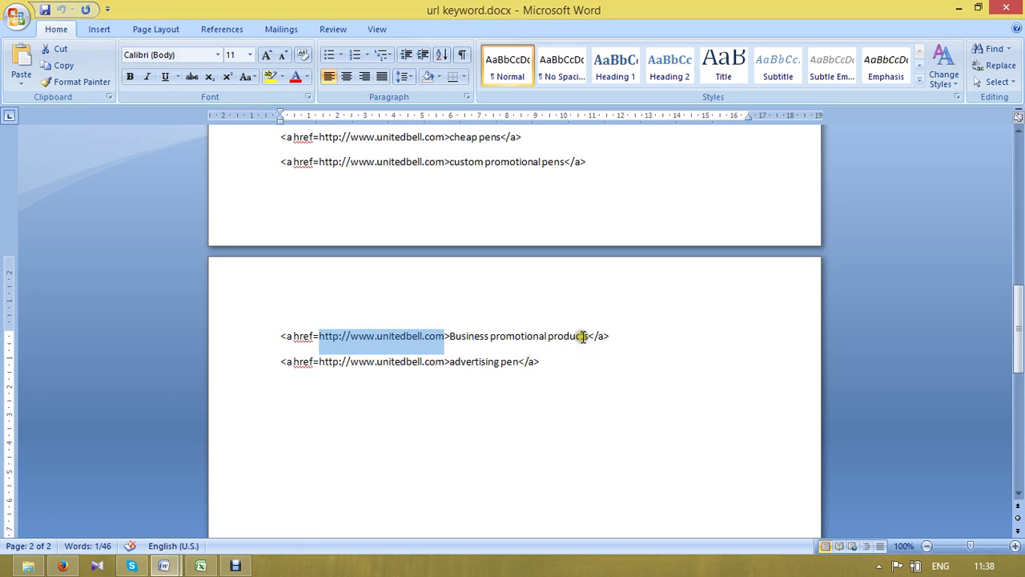
drag(569, 354, 385, 353)
click(579, 382)
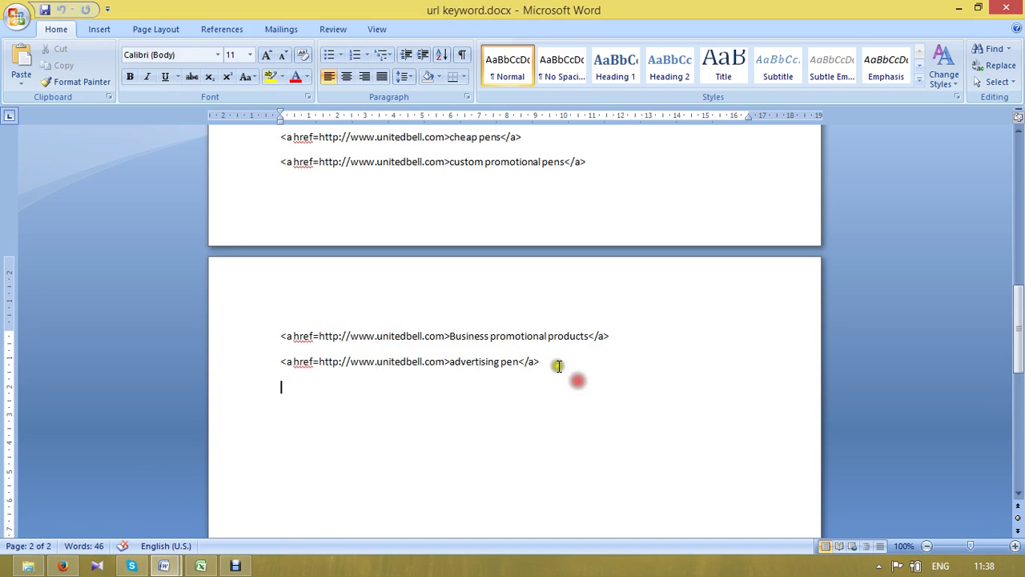
click(555, 365)
mouse_move(555, 365)
mouse_down()
mouse_move(393, 343)
mouse_move(393, 357)
mouse_move(290, 361)
mouse_move(280, 372)
mouse_up()
key(ctrl+c)
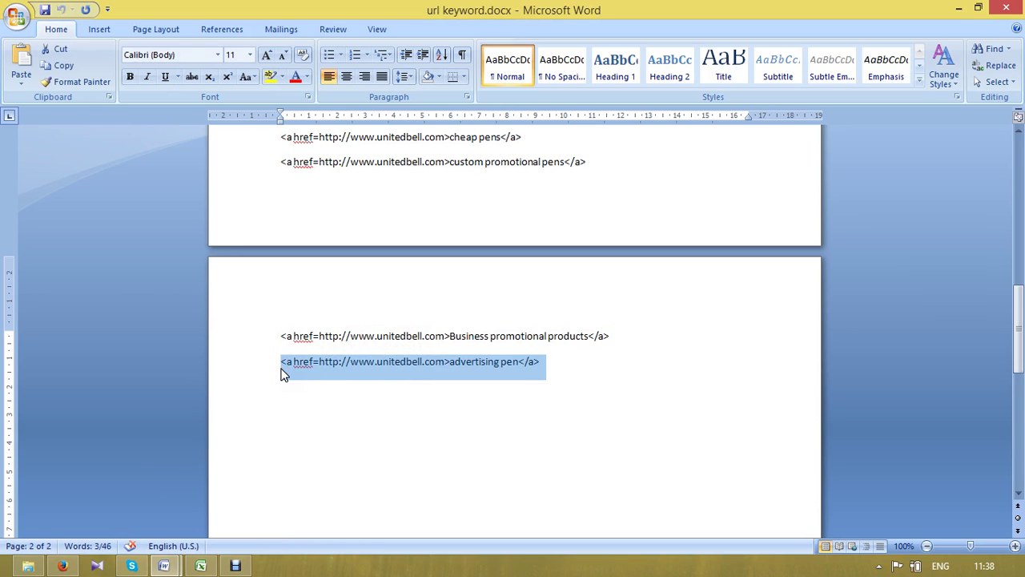
key(alt+Tab)
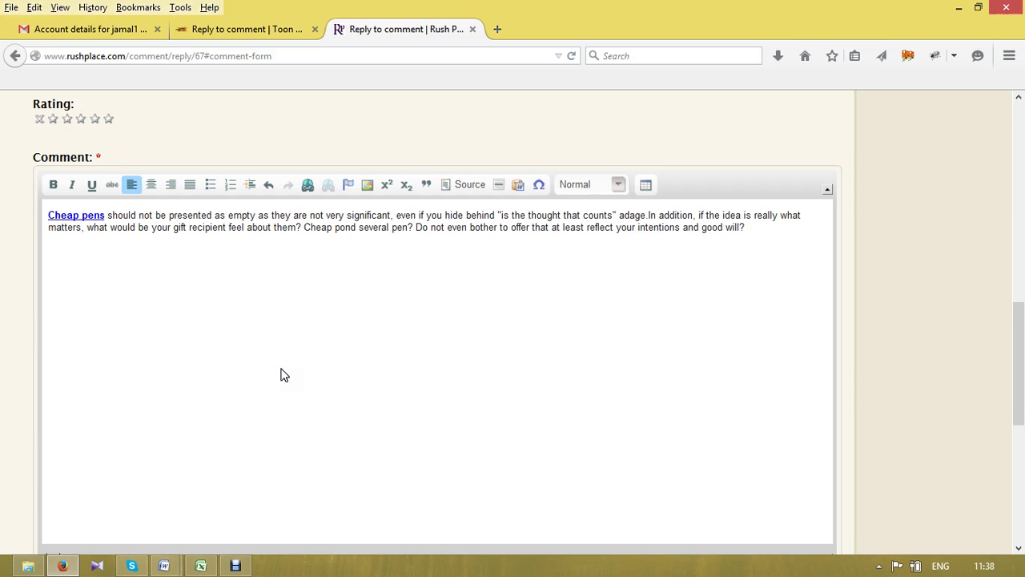
- Paste the advertising pen anchor code below the paragraph and set the subject to 'pens......'
key(ctrl+v)
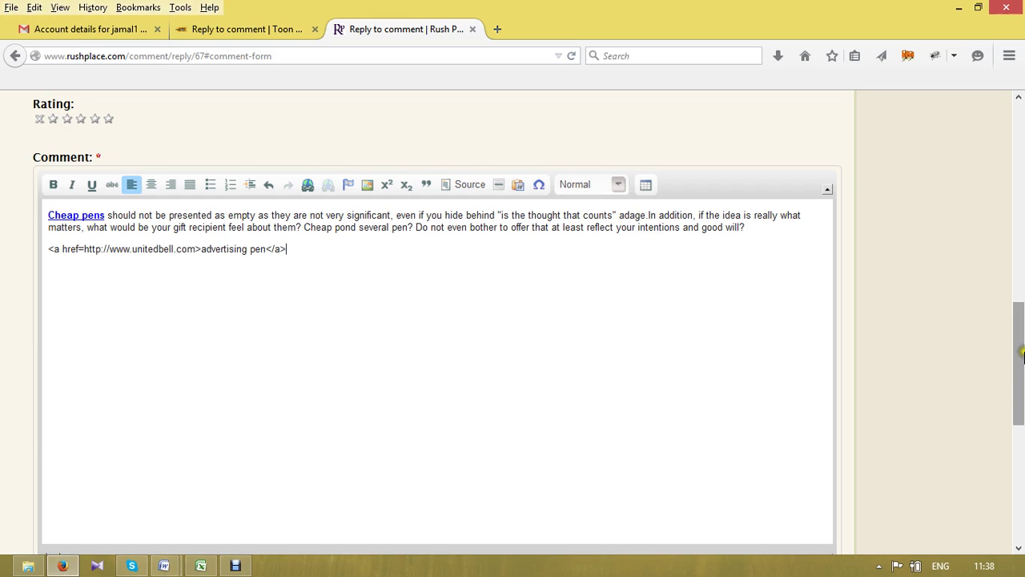
click(1022, 352)
drag(1022, 352, 1021, 278)
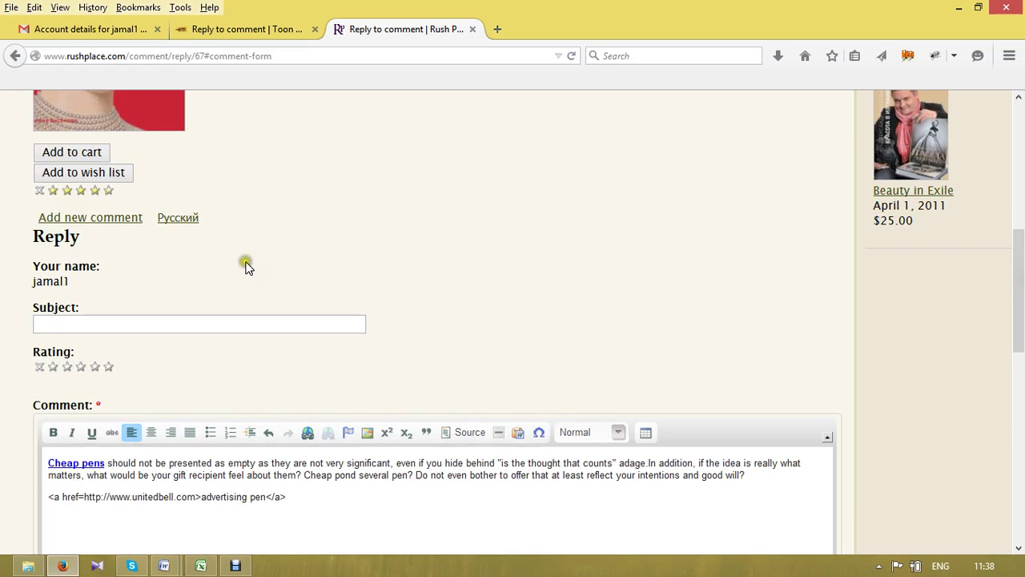
click(179, 325)
text(pens......)
drag(1022, 232, 1018, 397)
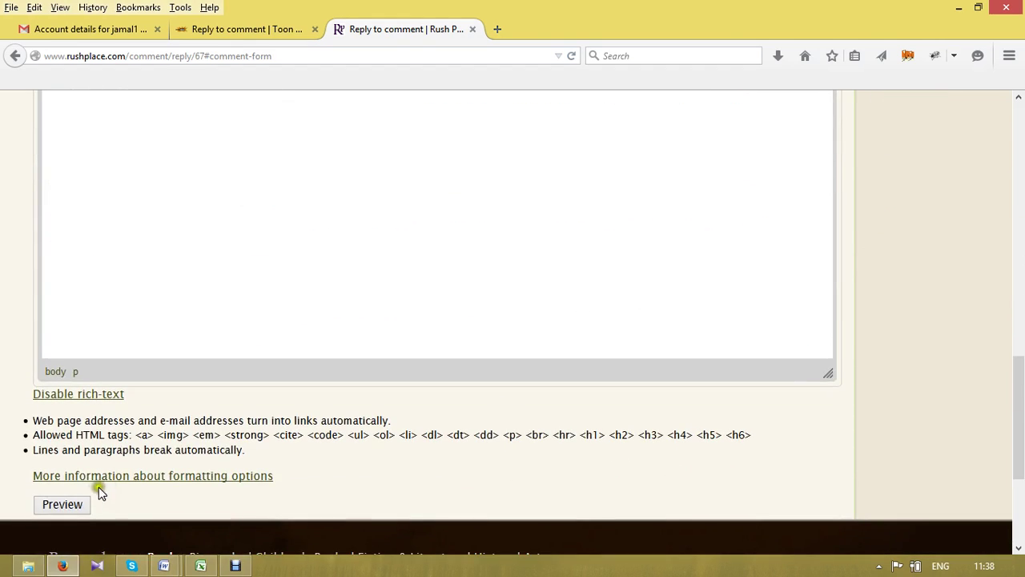
- Preview the Rush Place comment: Cheap pens shows as a link, the anchor code as plain text
click(72, 504)
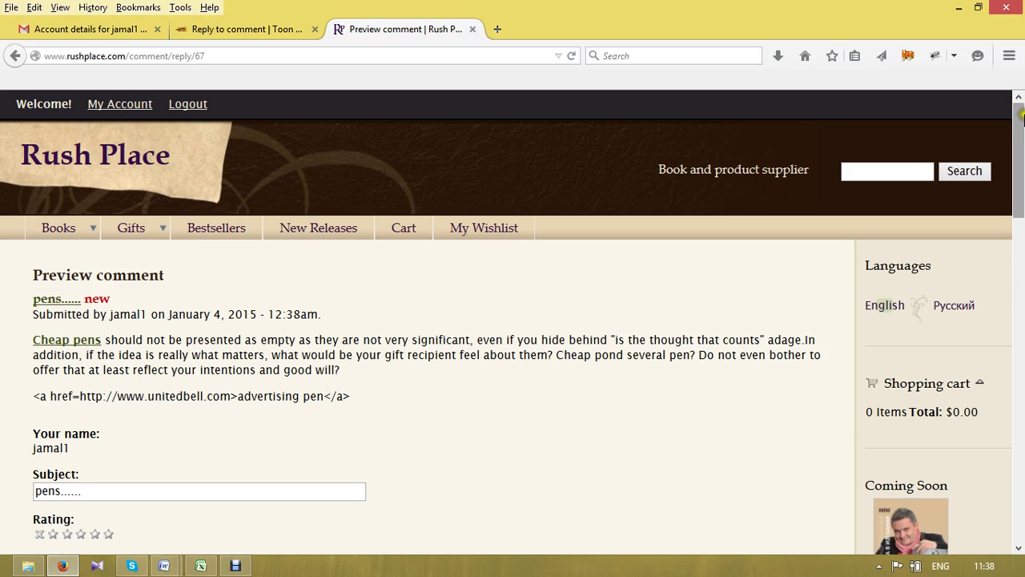
scroll(1022, 144, down, 5)
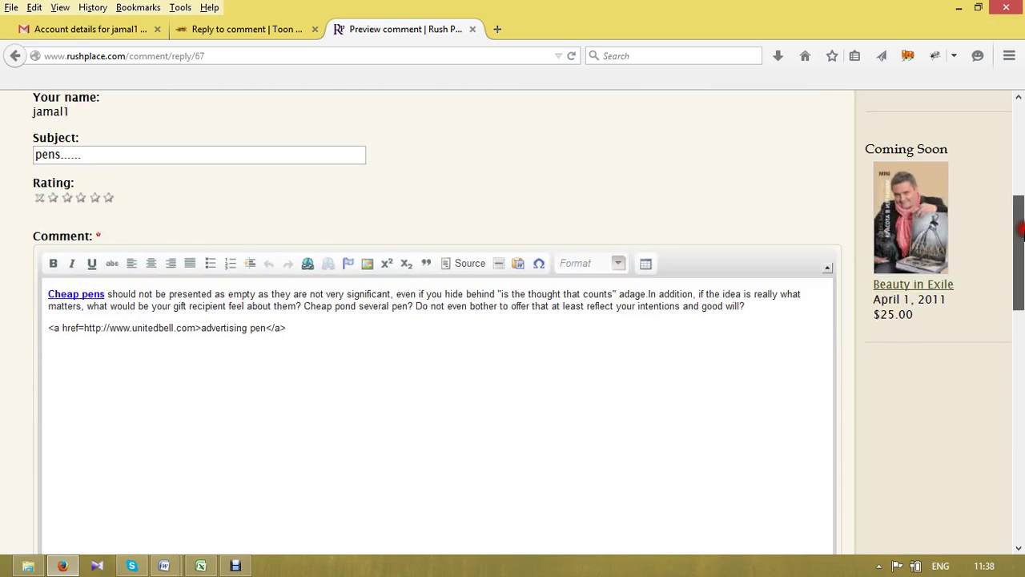
scroll(1022, 160, up, 5)
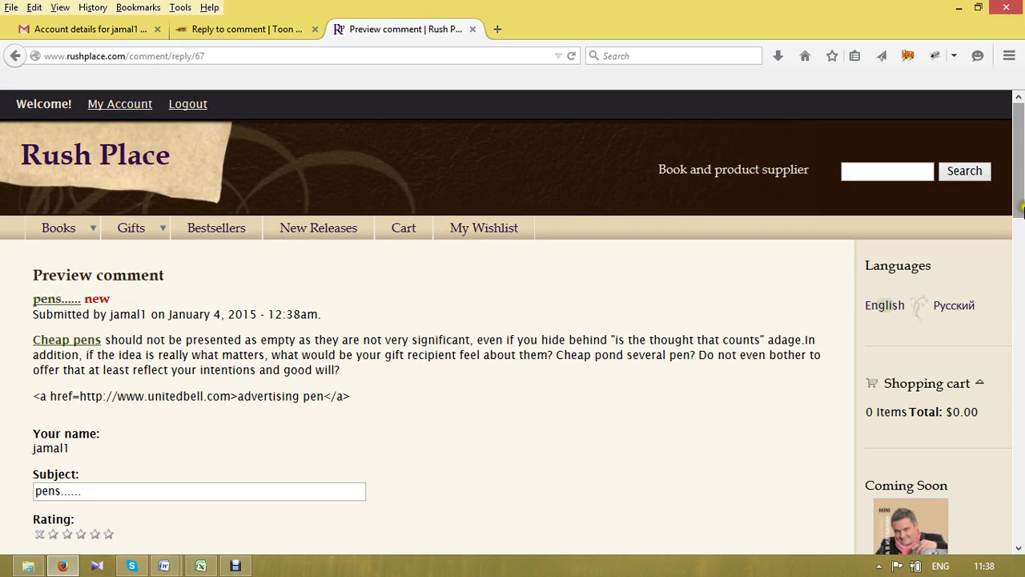
drag(1022, 186, 989, 278)
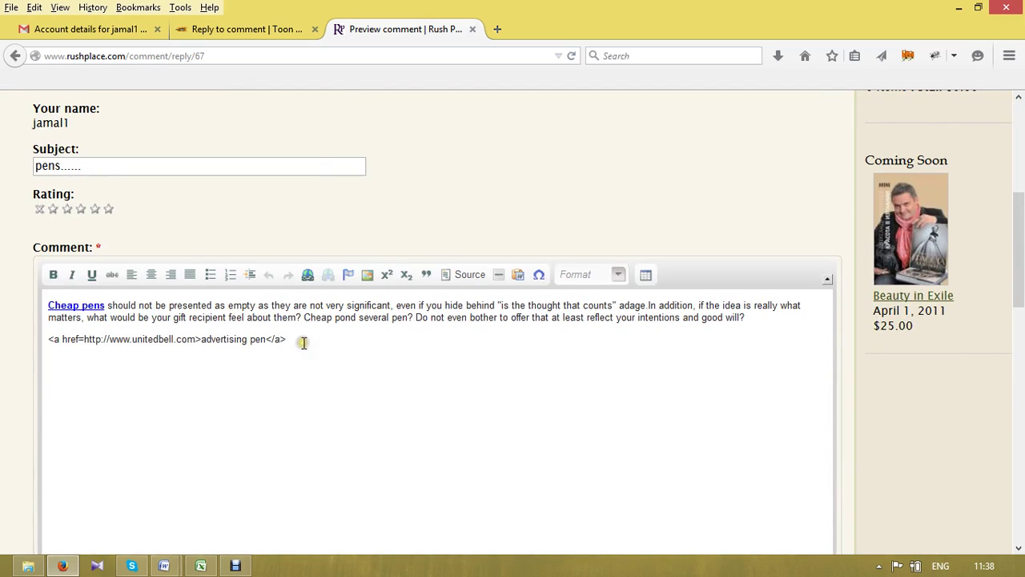
- Delete the raw anchor code line from the comment and save it to publish
drag(298, 341, 46, 341)
key(BackSpace)
key(BackSpace)
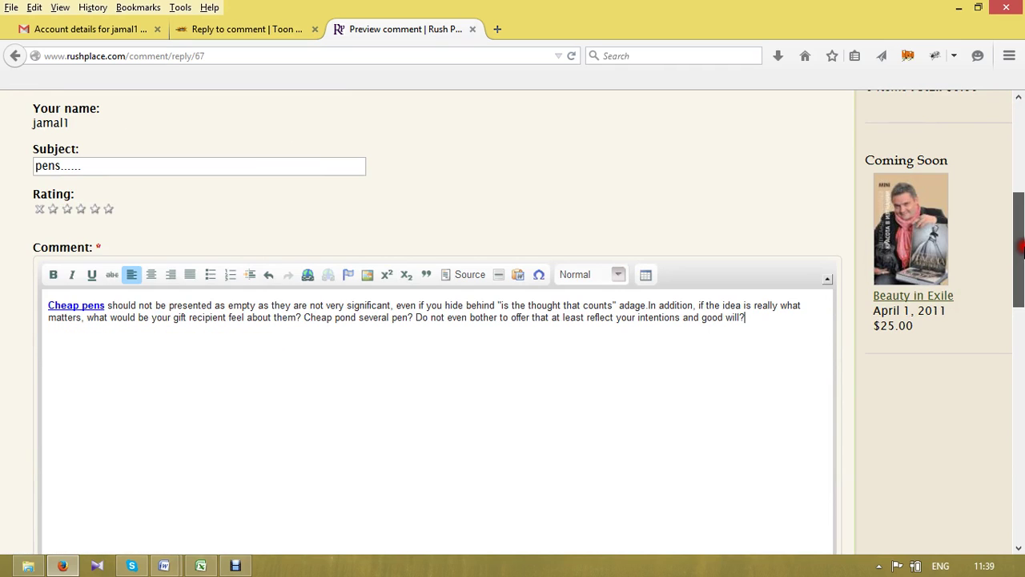
drag(1021, 248, 1021, 344)
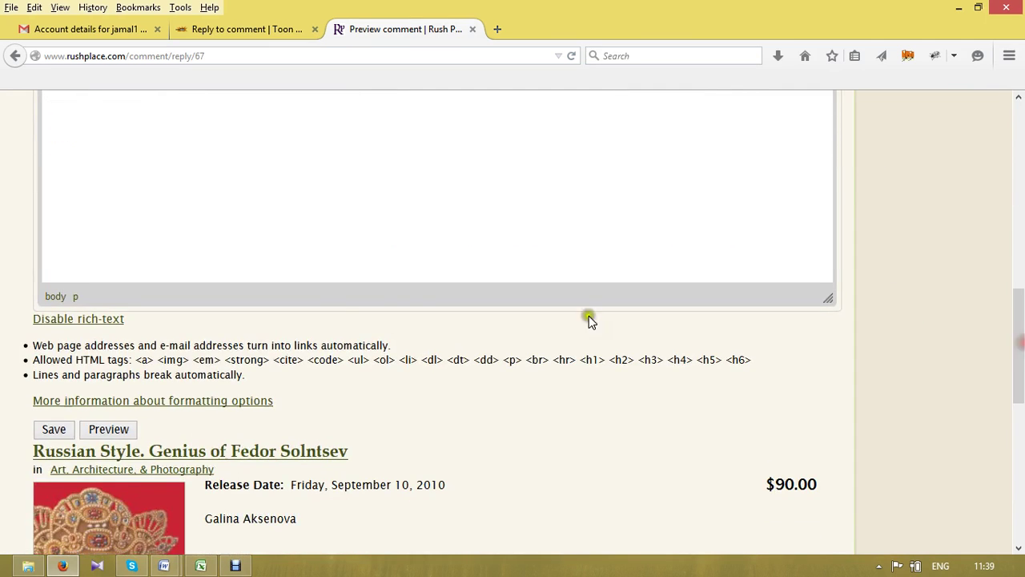
click(54, 427)
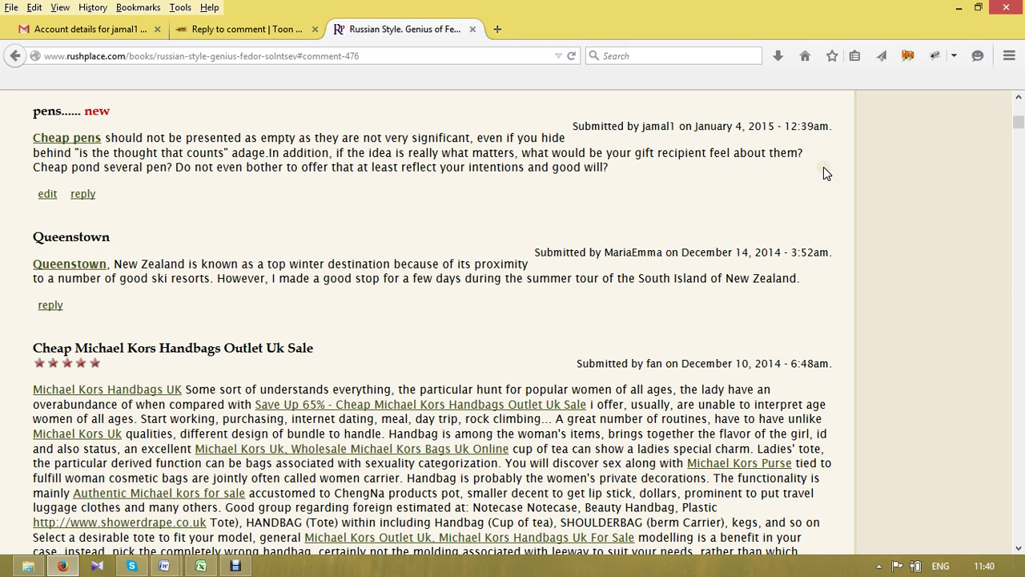
- Check that the 'pens......' comment sits at the top of the Russian Style book's comments
click(154, 198)
drag(154, 202, 236, 206)
click(235, 205)
drag(1019, 120, 1017, 103)
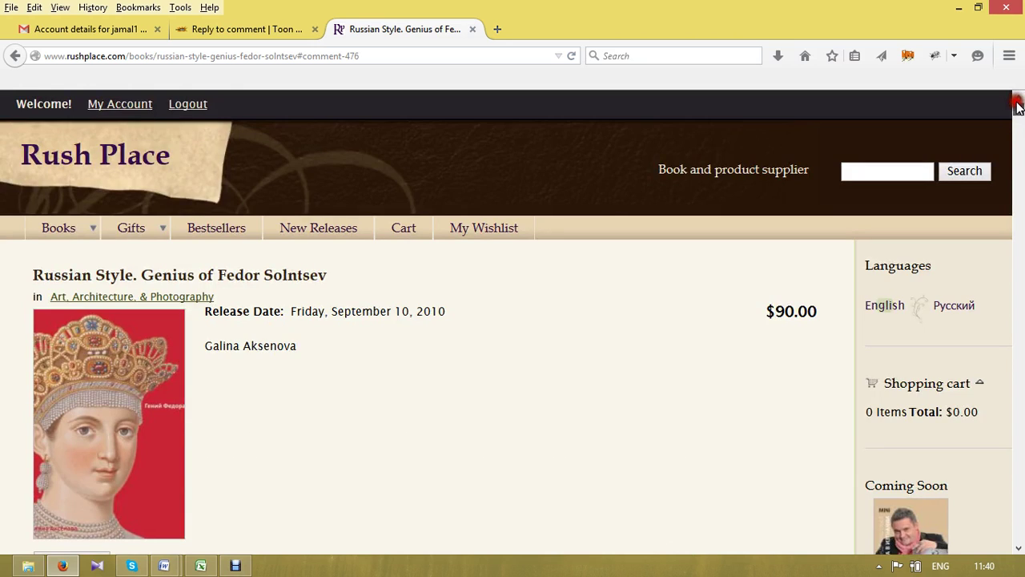
scroll(1017, 106, down, 4)
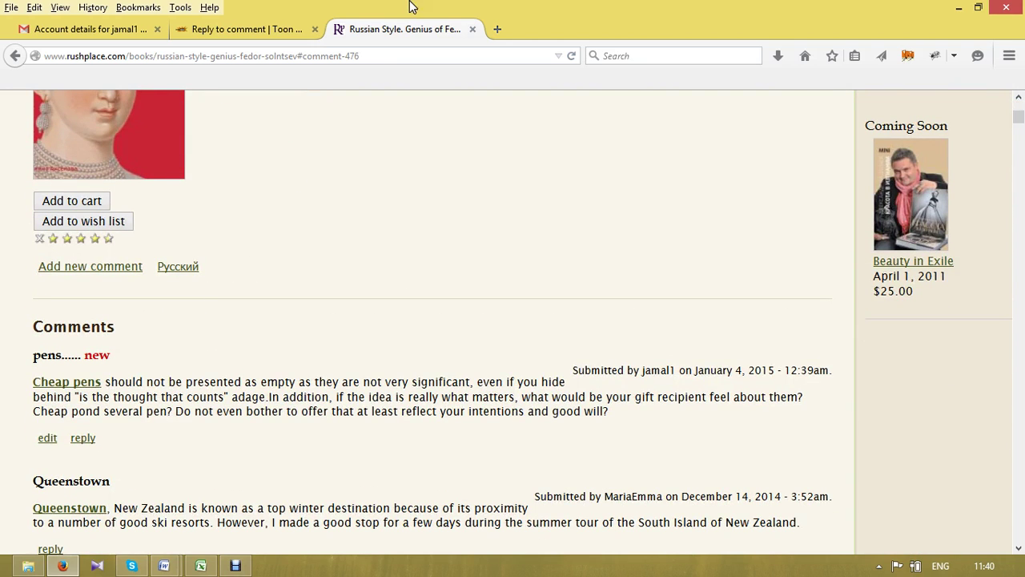
- Paste the 'Cheap pens should not be presented…' paragraph from article all.docx into the Toon Boom comment box
click(224, 31)
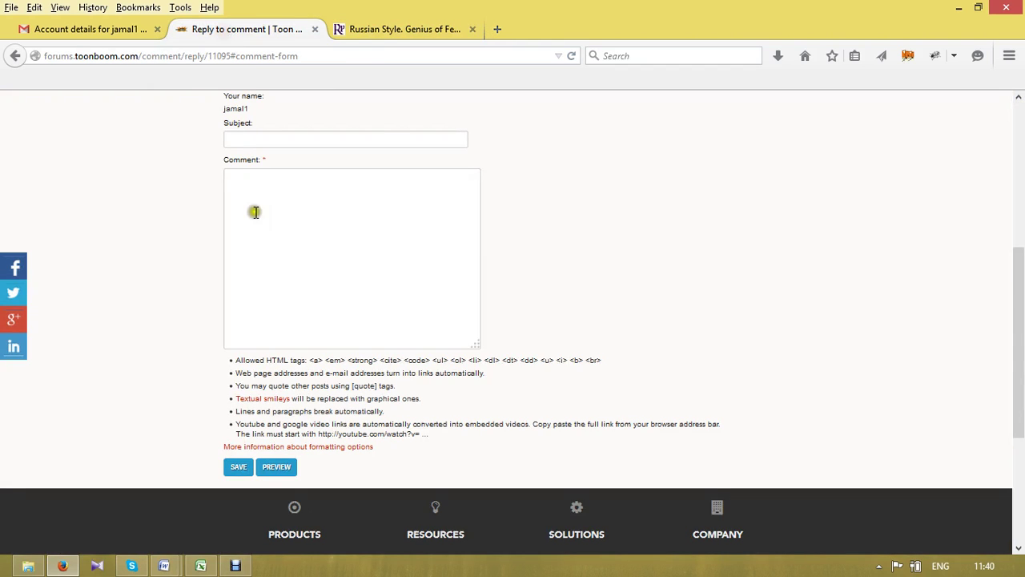
click(360, 284)
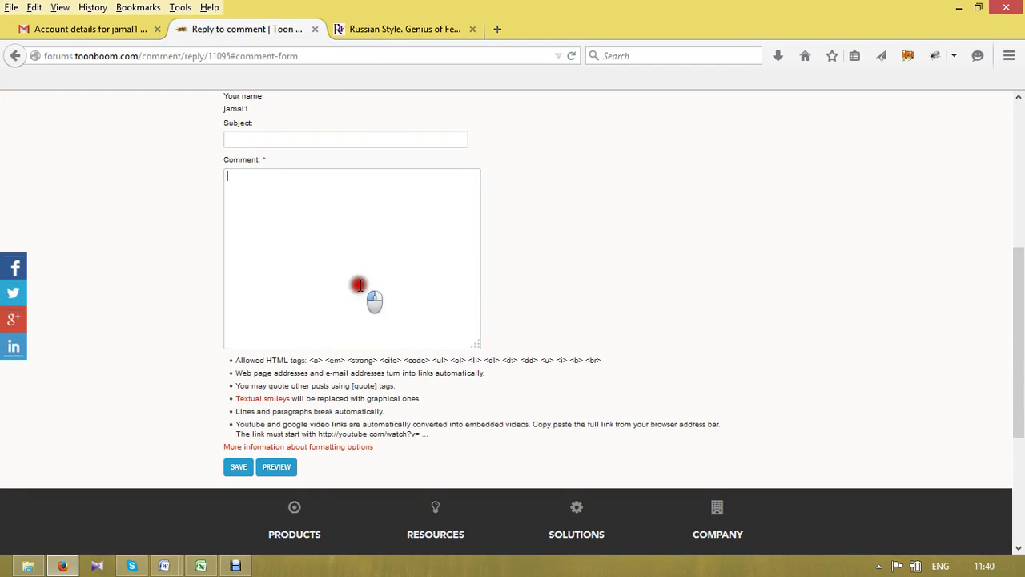
click(165, 567)
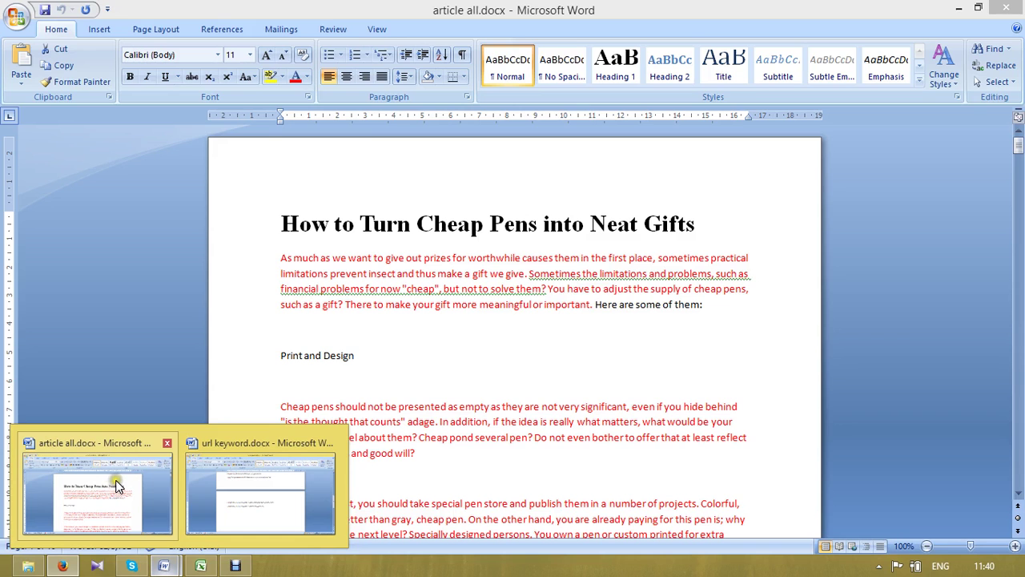
click(112, 480)
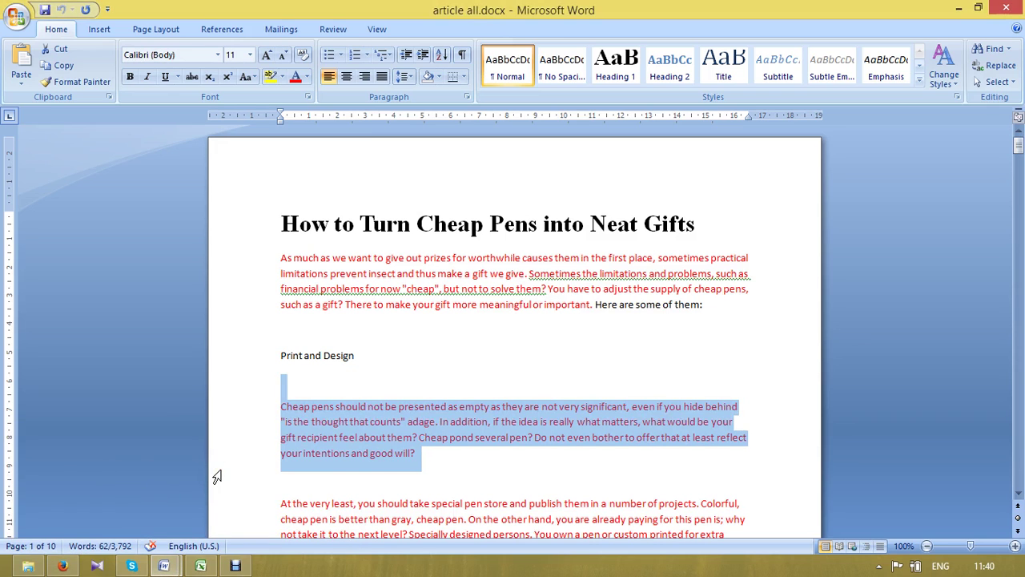
key(ctrl+c)
key(alt+Tab)
click(290, 288)
key(ctrl+v)
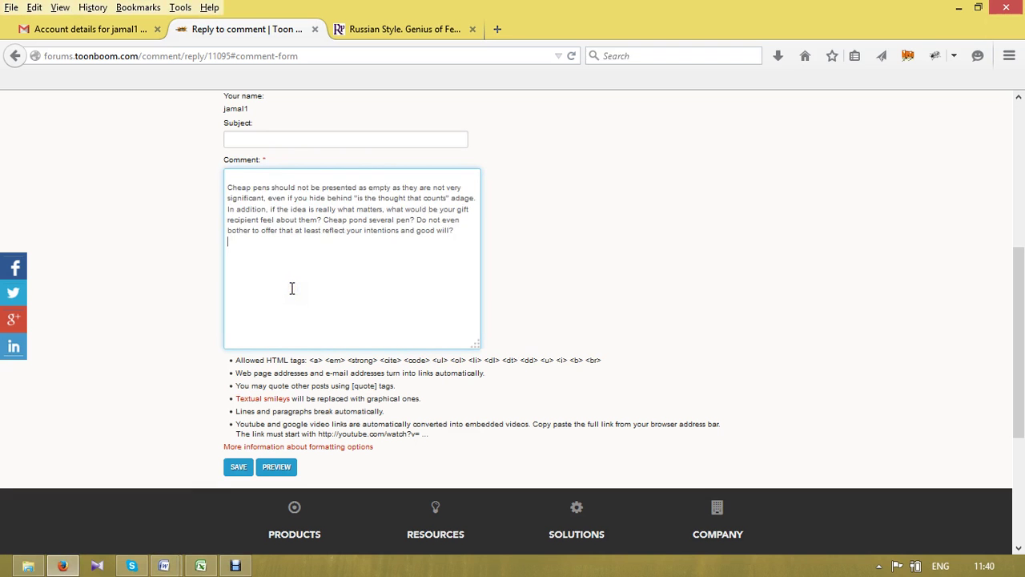
- Remove the blank first line and fill Subject with the saved 'information ..........' entry
click(226, 186)
key(BackSpace)
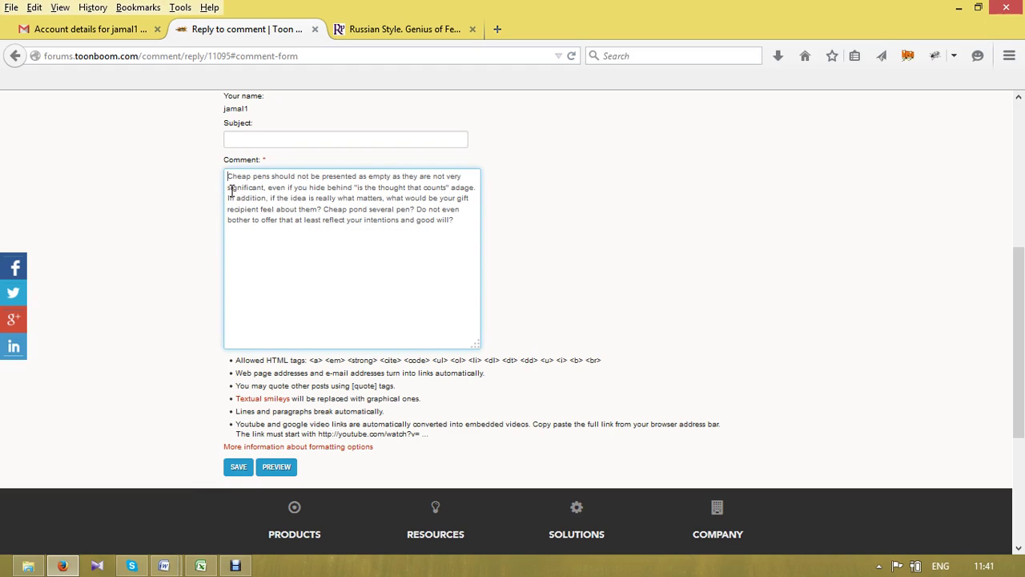
click(255, 141)
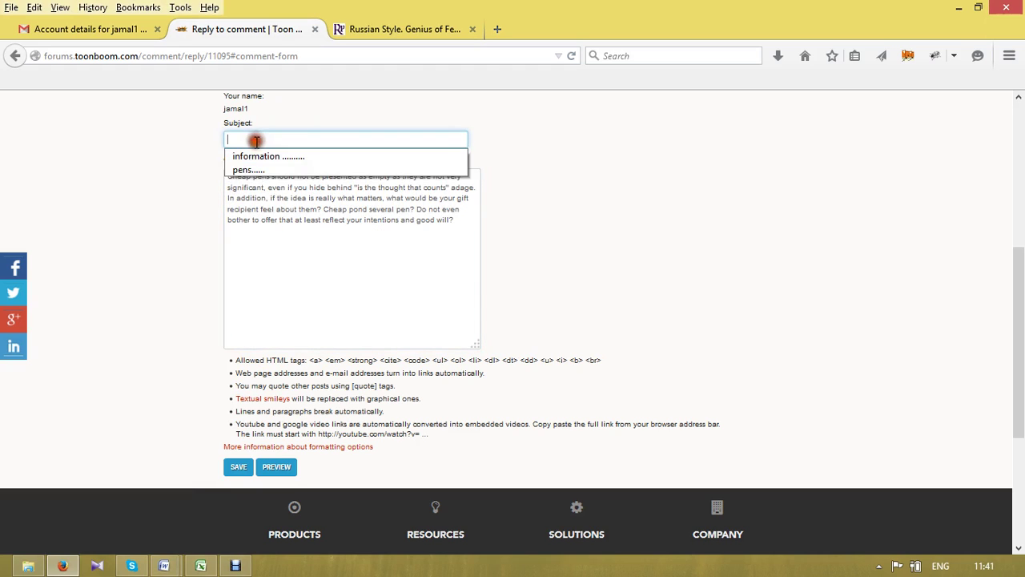
click(248, 156)
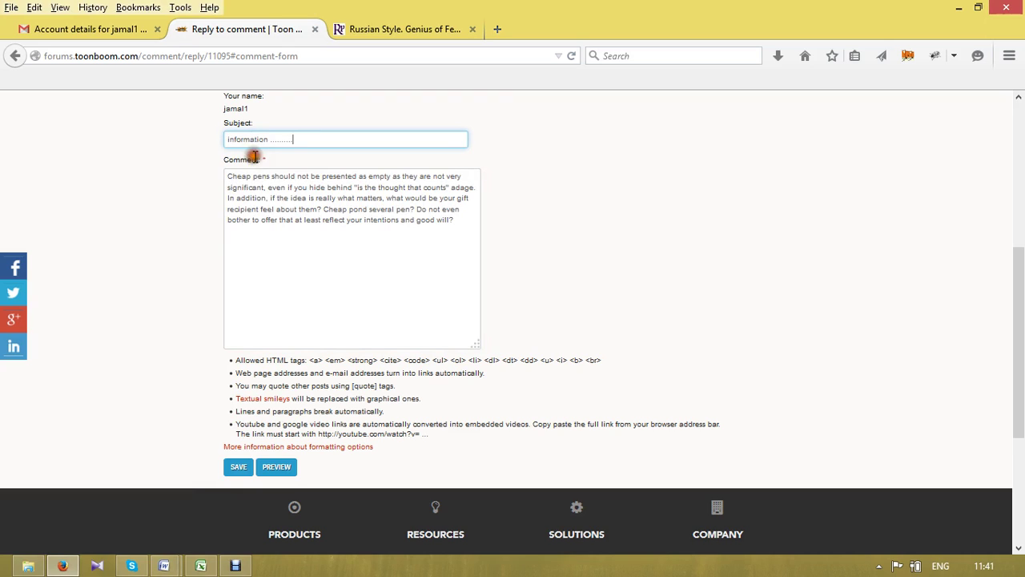
click(289, 236)
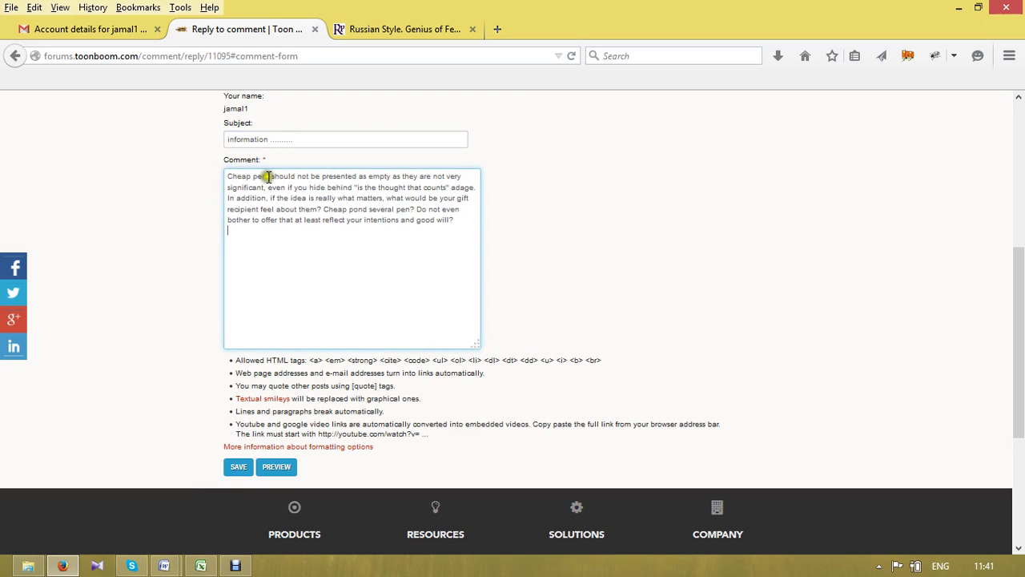
- Replace 'Cheap pens' with the advertising pen link line copied from url keyword.docx
drag(269, 176, 229, 176)
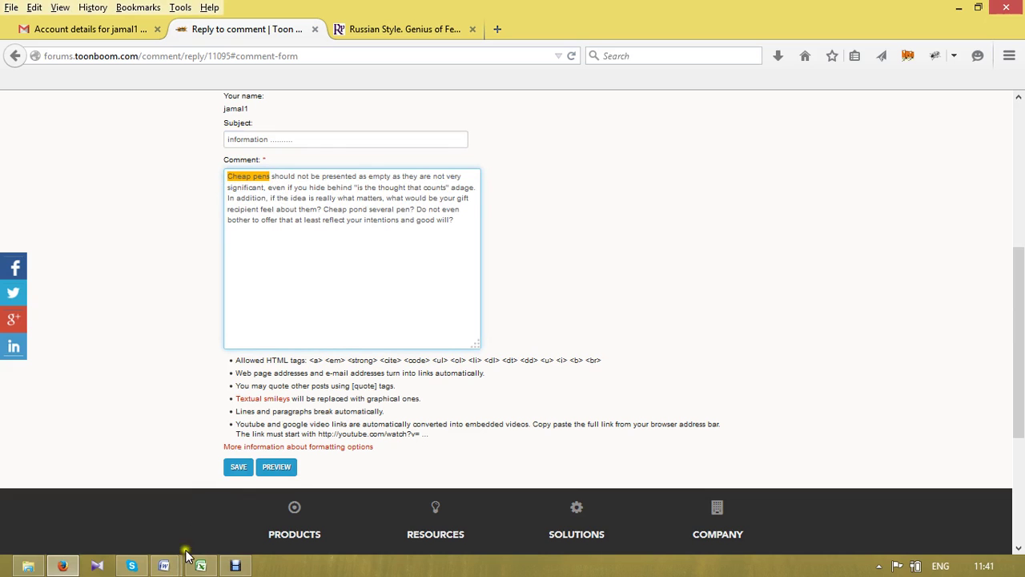
click(163, 565)
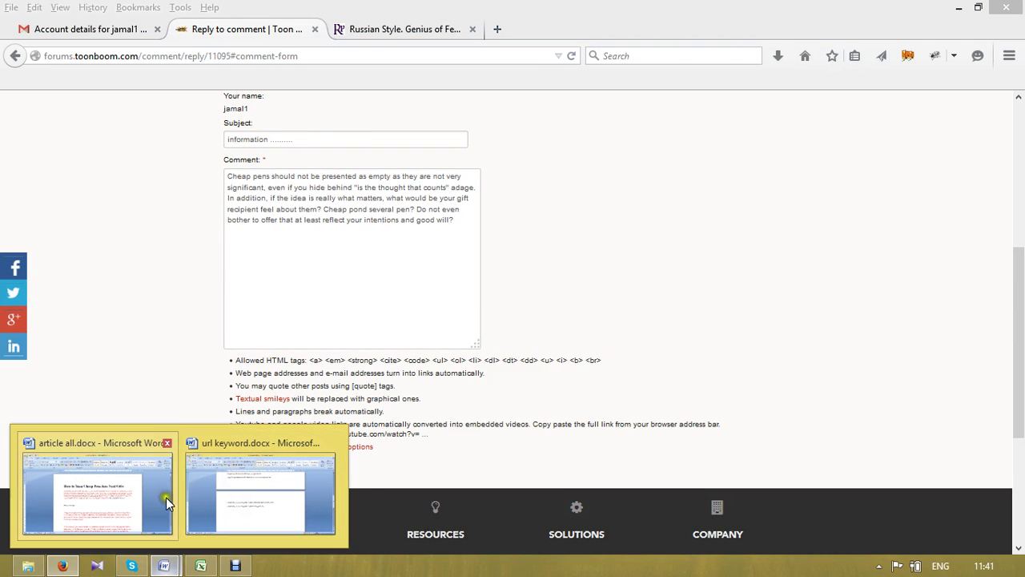
click(240, 484)
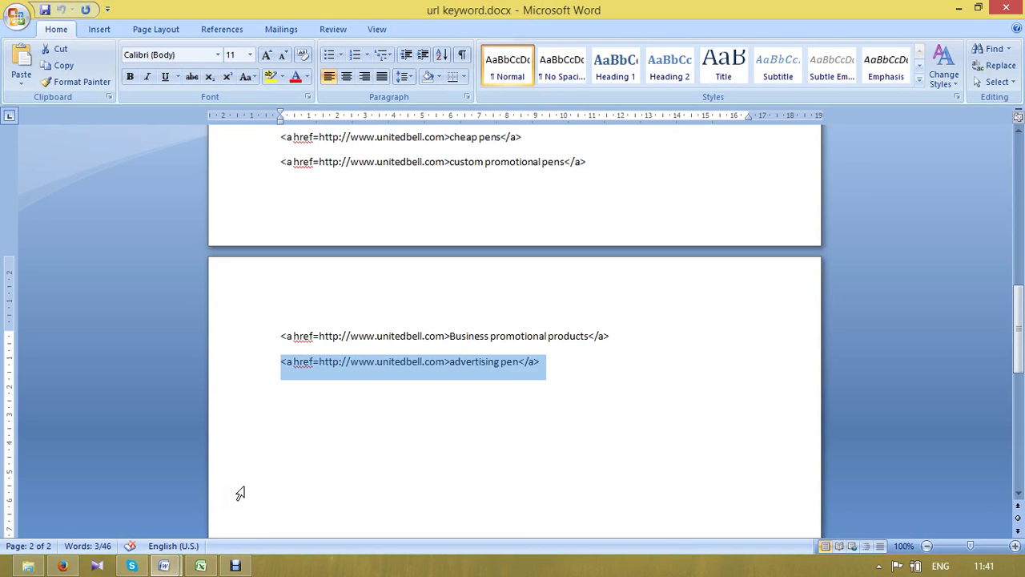
click(62, 565)
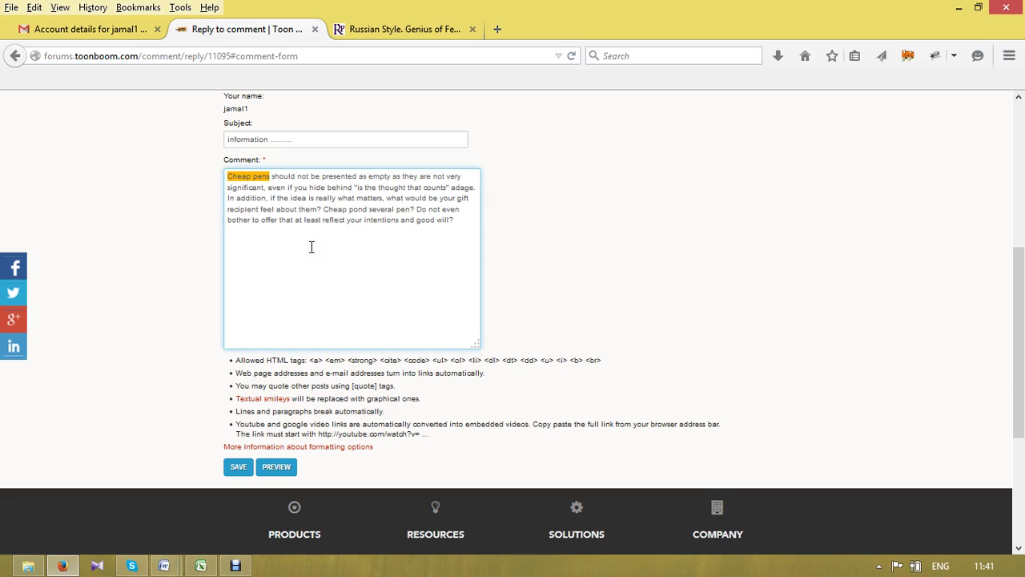
key(ctrl+v)
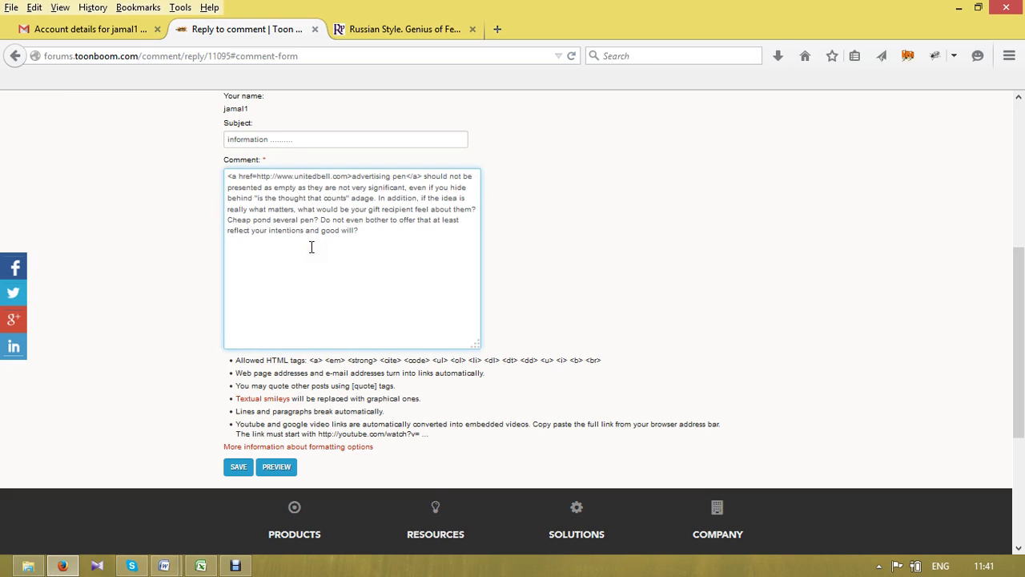
click(424, 30)
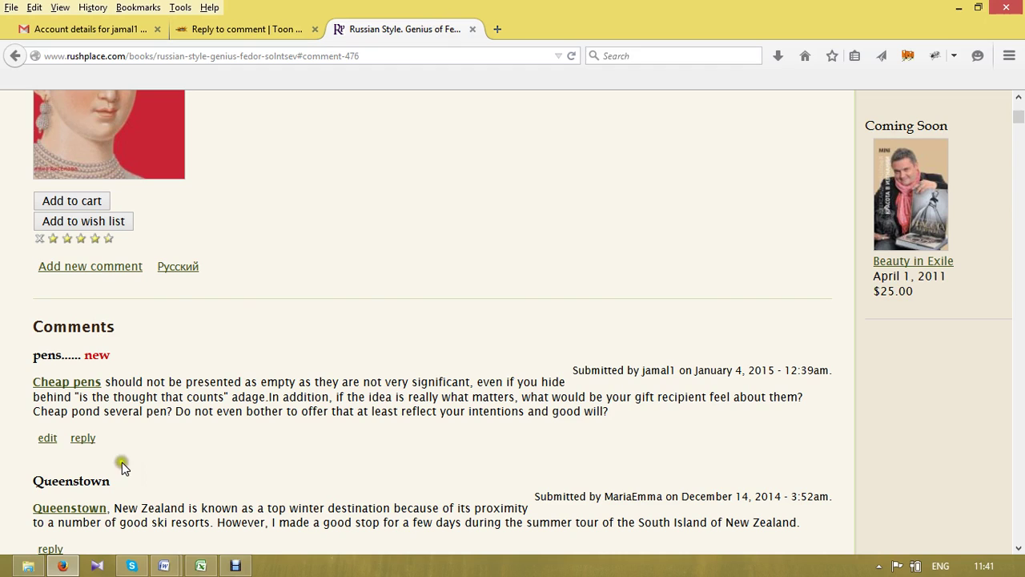
click(158, 363)
click(237, 28)
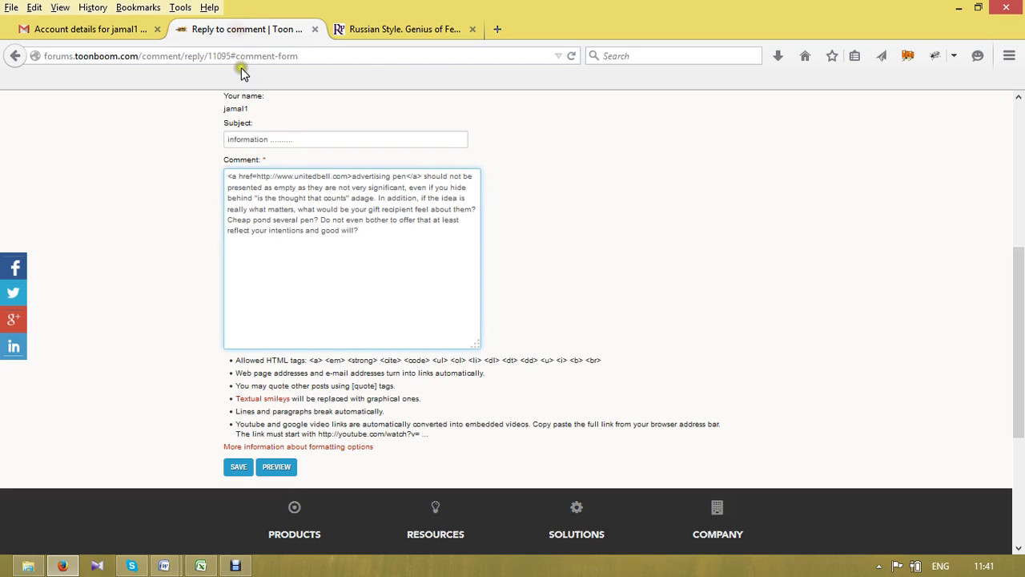
click(422, 175)
key(BackSpace)
click(262, 470)
- Preview the reply, then save it to the Pen Pressure Cintiq problems thread as comment #9
click(240, 466)
scroll(240, 467, down, 5)
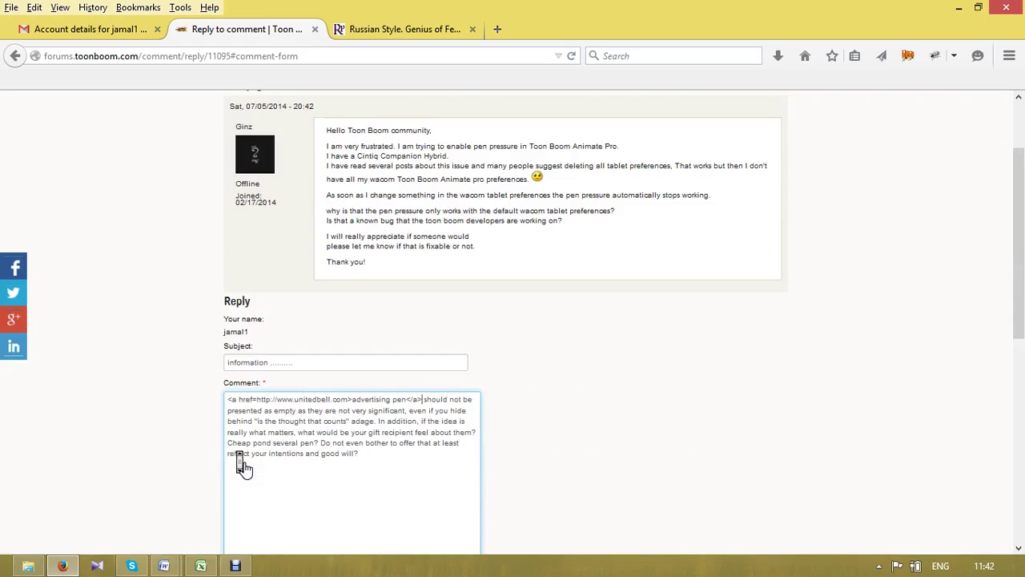
scroll(241, 464, up, 2)
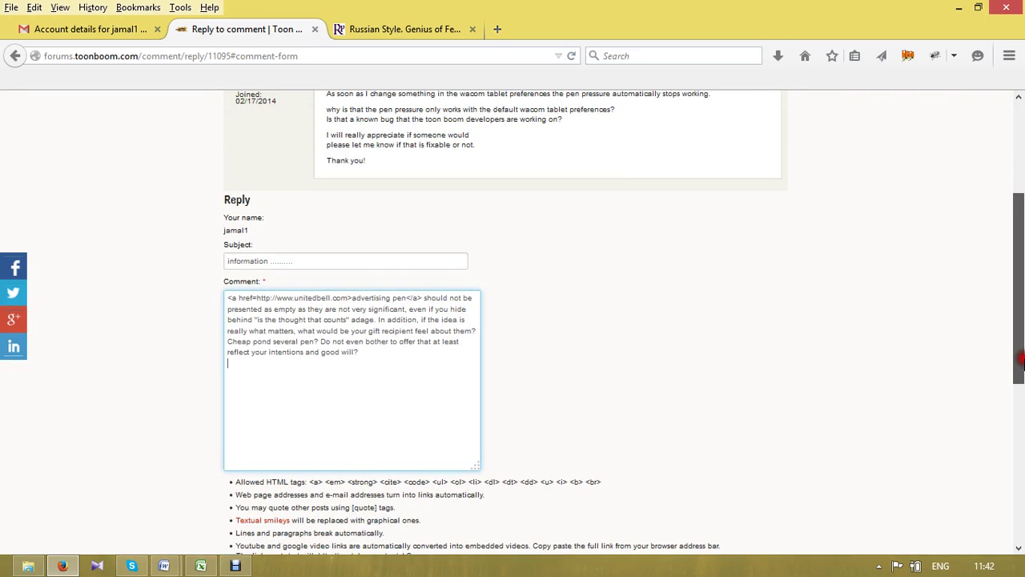
drag(1023, 363, 1023, 402)
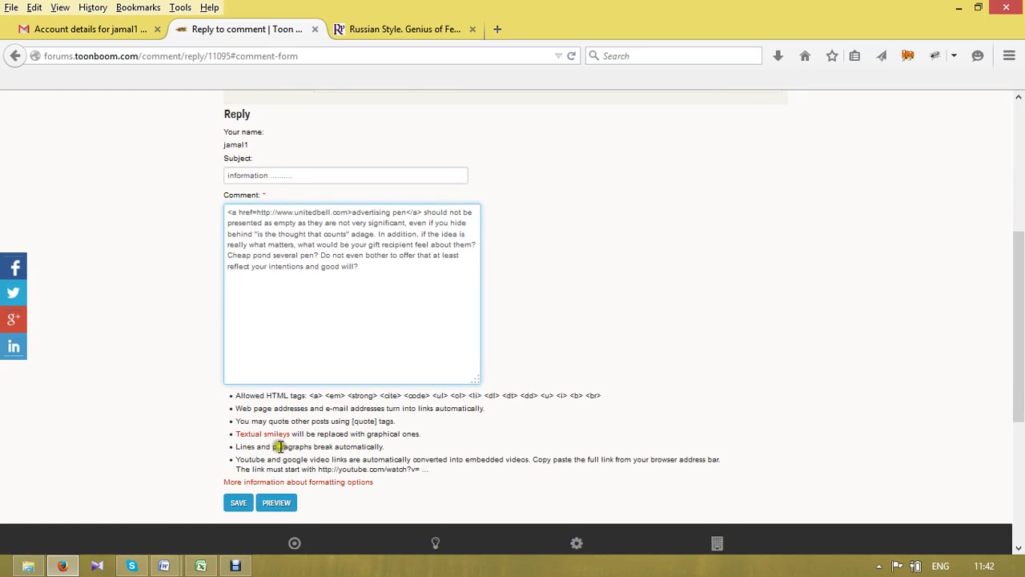
click(273, 504)
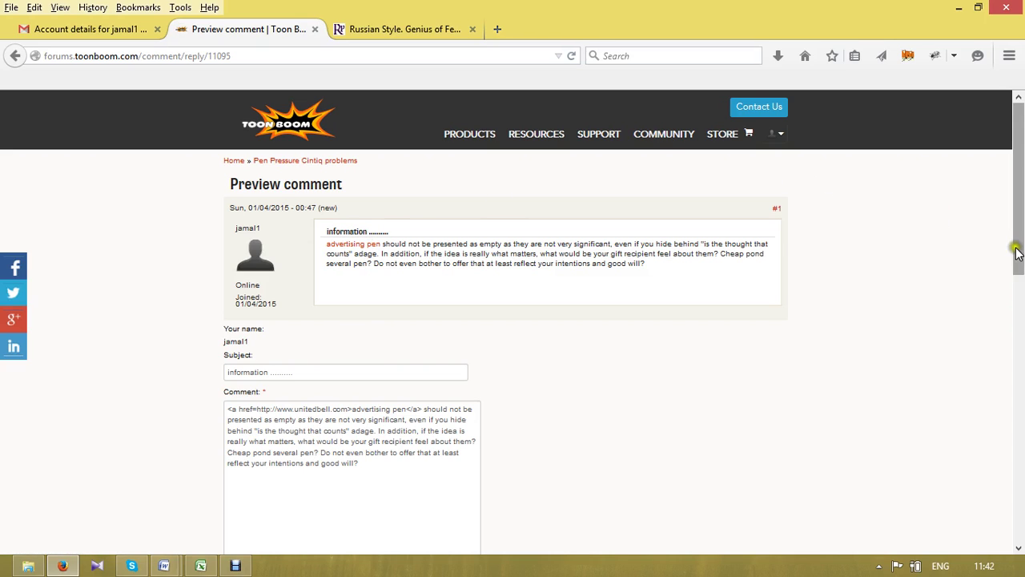
drag(1021, 231, 1021, 342)
click(237, 422)
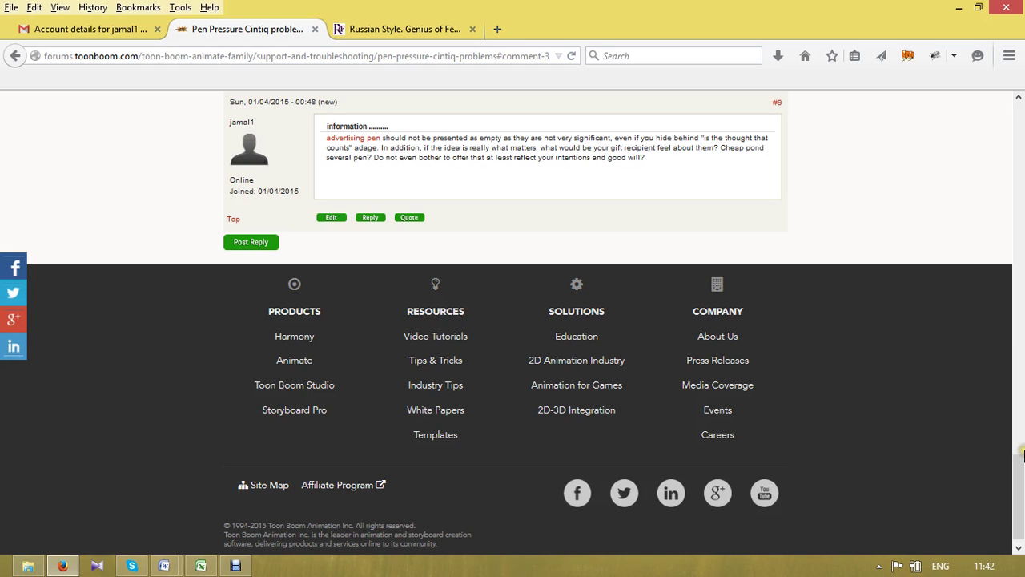
drag(1021, 454, 1021, 419)
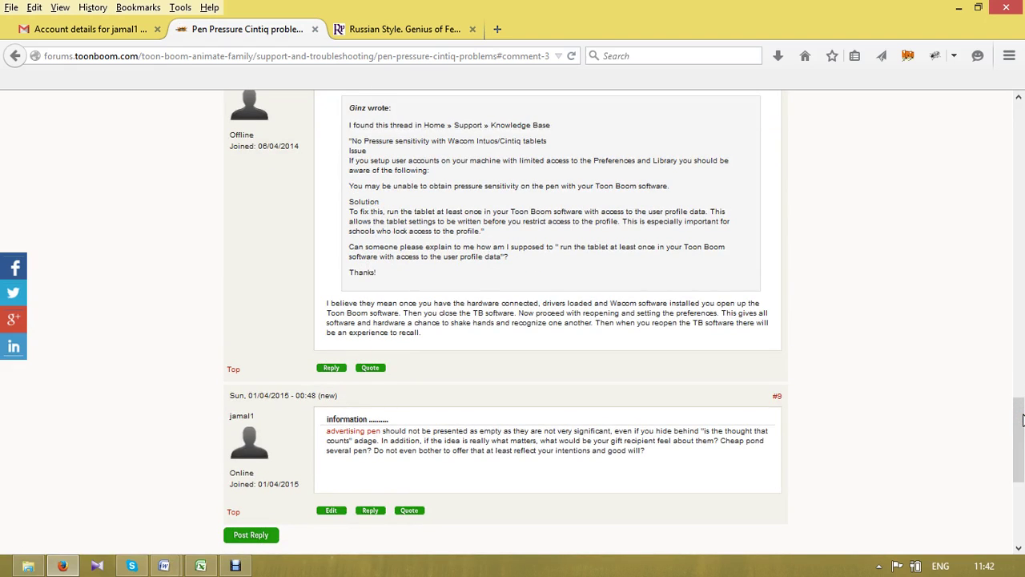
scroll(1022, 419, down, 2)
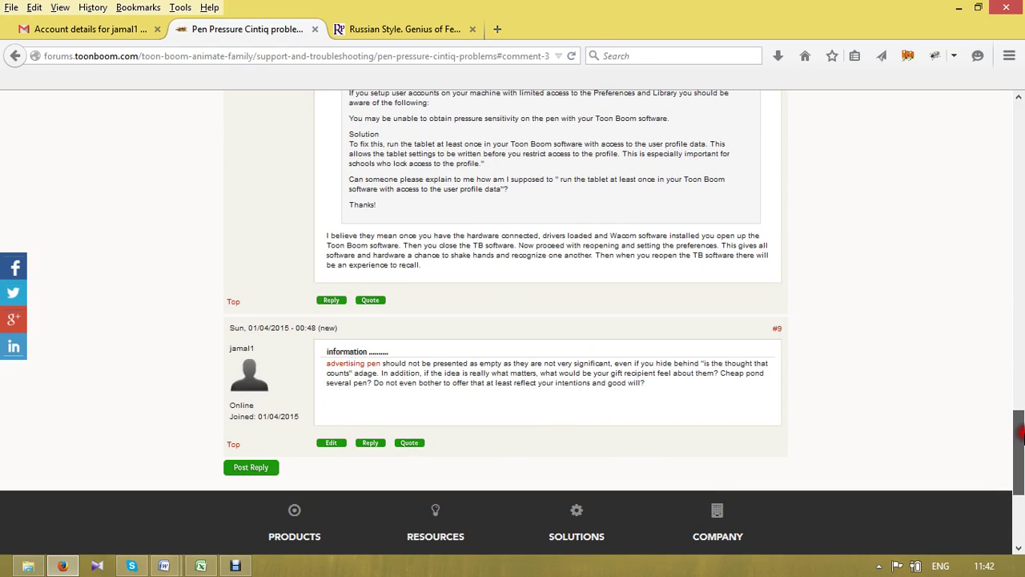
drag(1021, 433, 1022, 289)
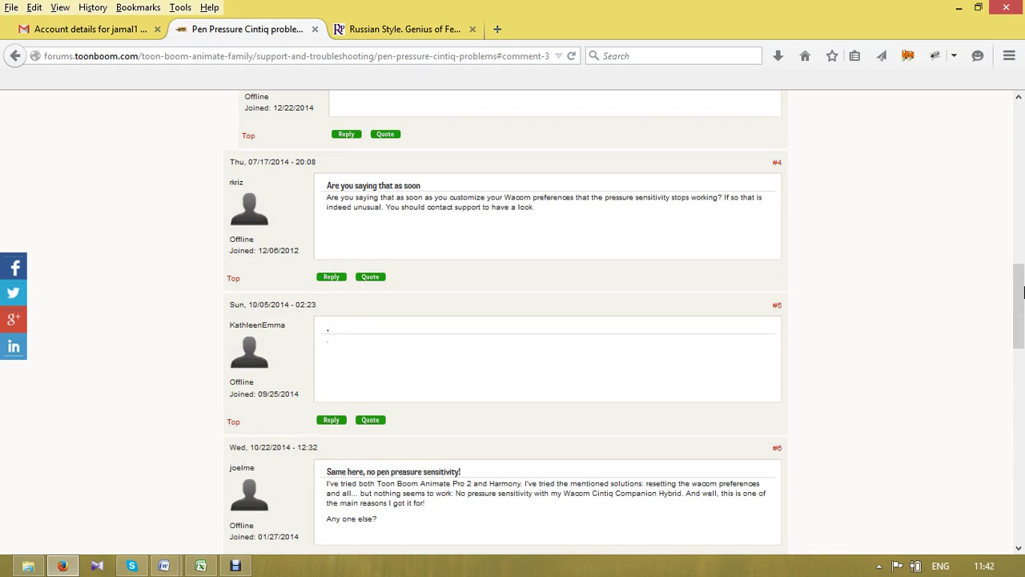
drag(1021, 292, 1021, 112)
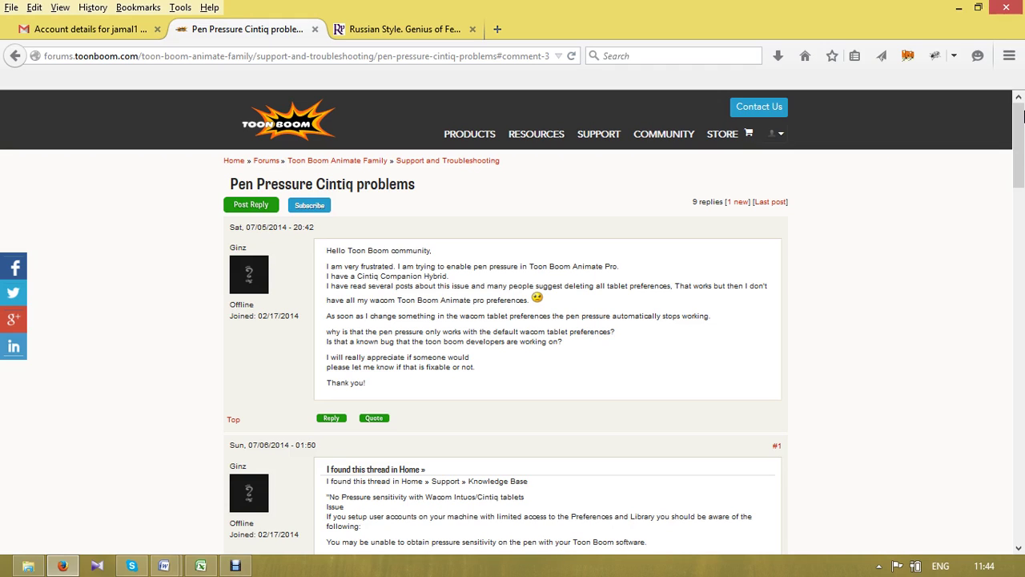
click(1020, 180)
mouse_move(1019, 180)
mouse_down()
mouse_move(1019, 530)
mouse_move(1023, 185)
mouse_up()
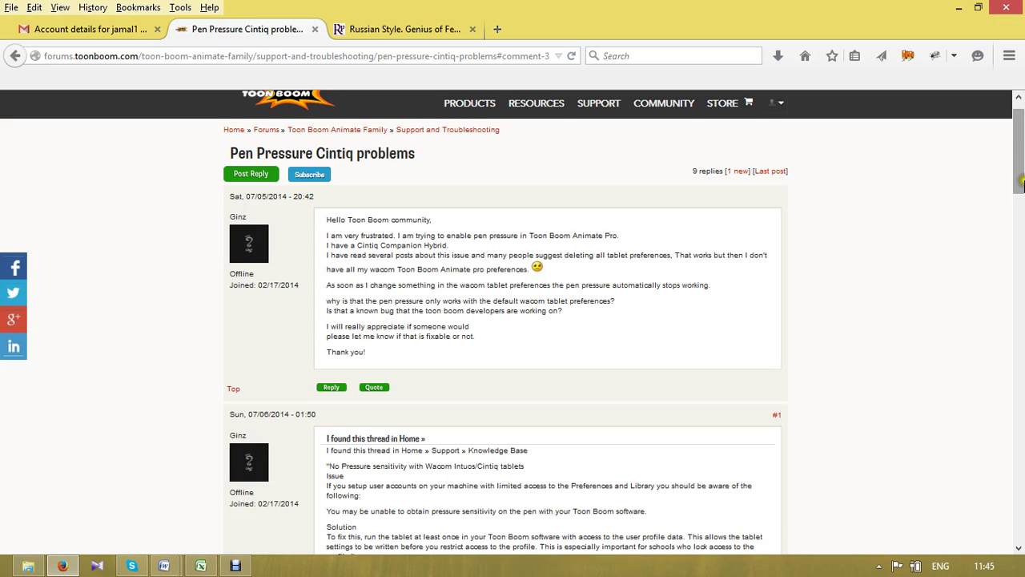
scroll(1023, 186, down, 3)
drag(1023, 180, 1022, 138)
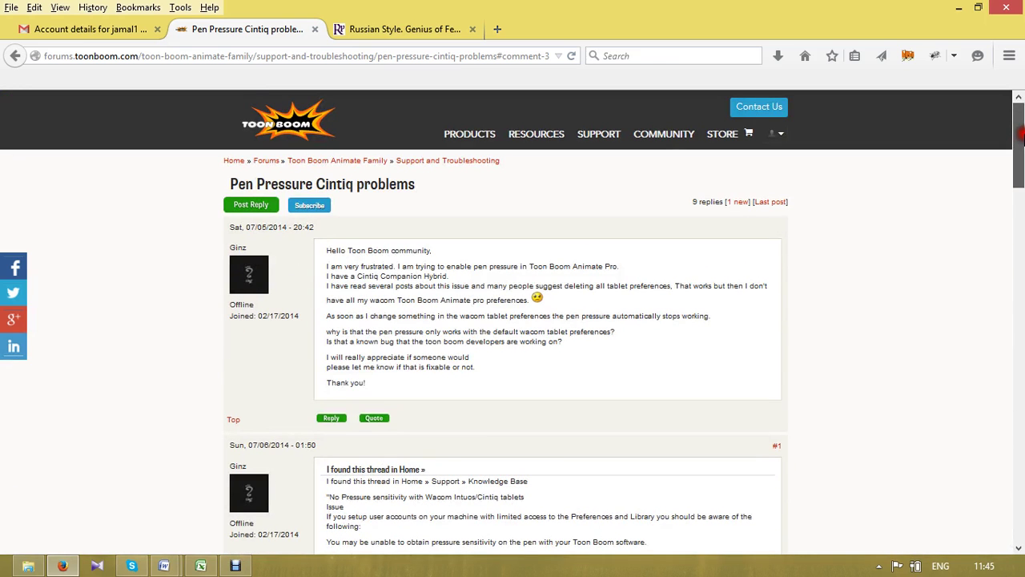
- Return to the Russian Style. Genius of Fedor Solntsev tab and scroll back to its top
click(384, 30)
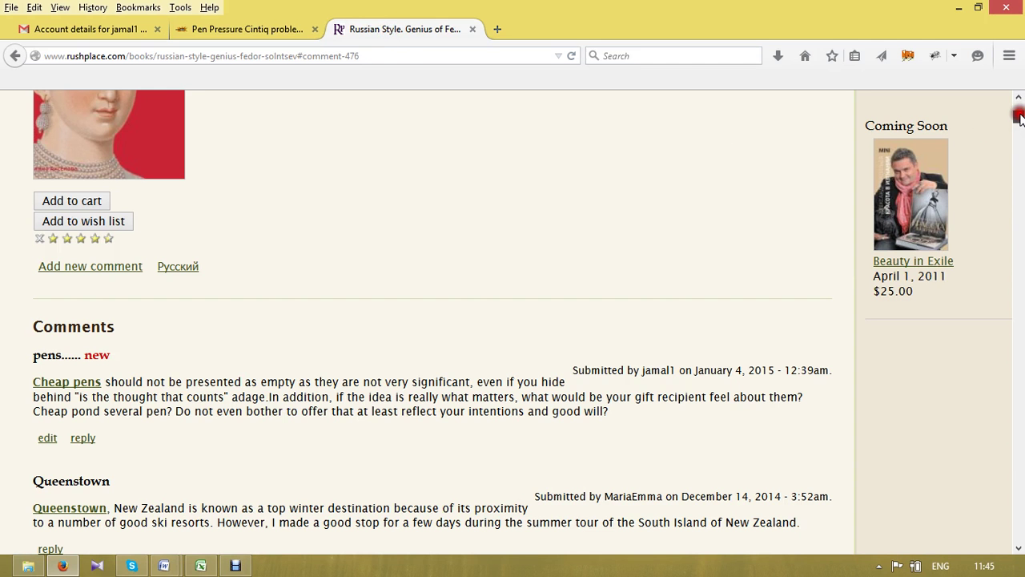
scroll(1020, 112, up, 5)
drag(1019, 112, 1019, 541)
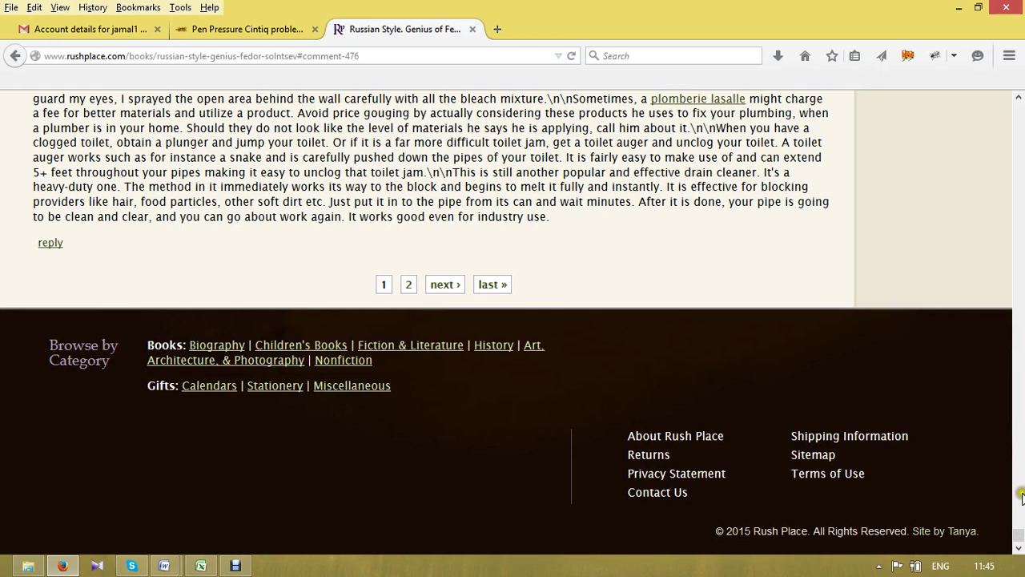
drag(1019, 535, 1022, 50)
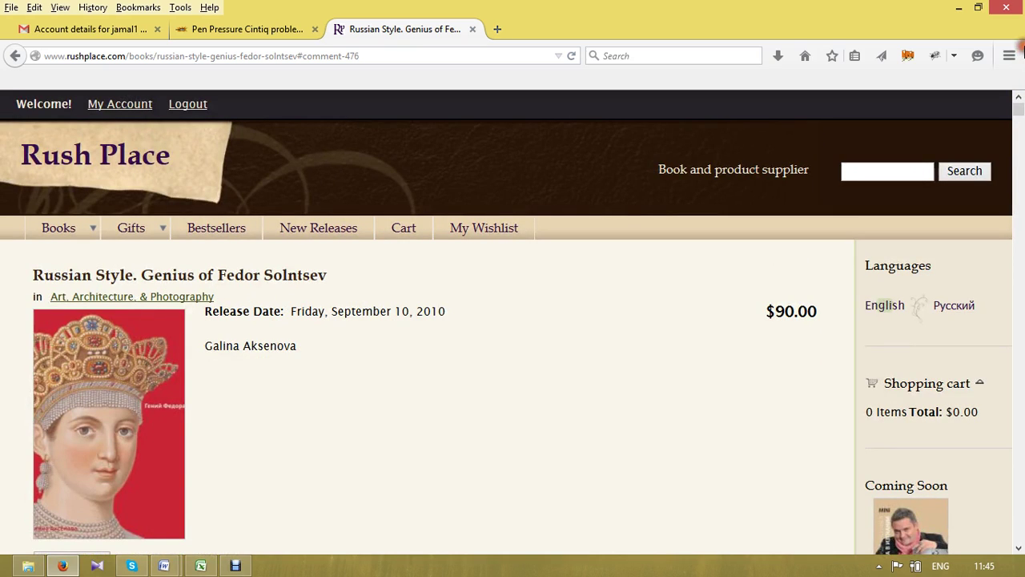
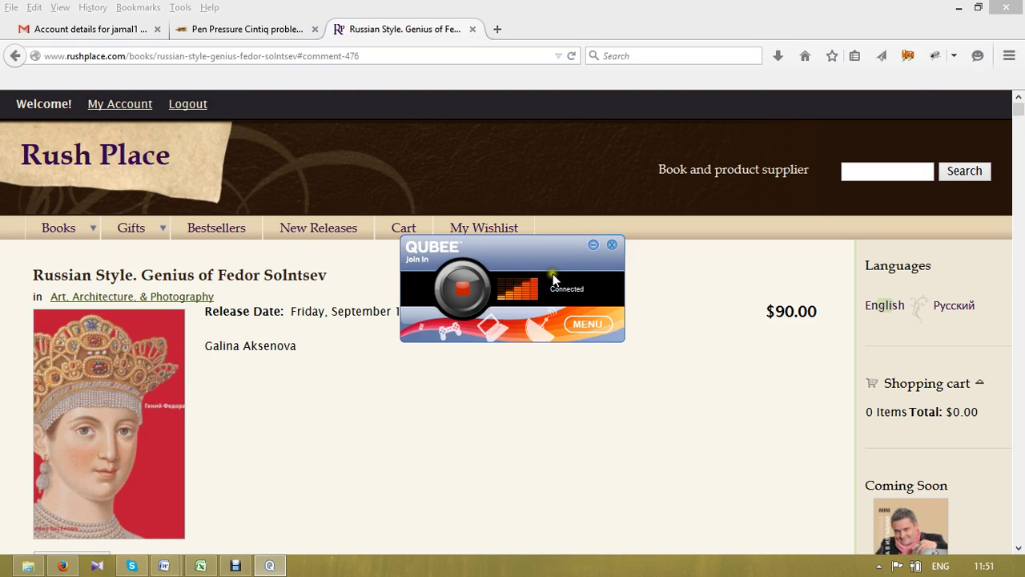
- Hide the floating Qubee connection window covering the Russian Style book page
mouse_move(553, 280)
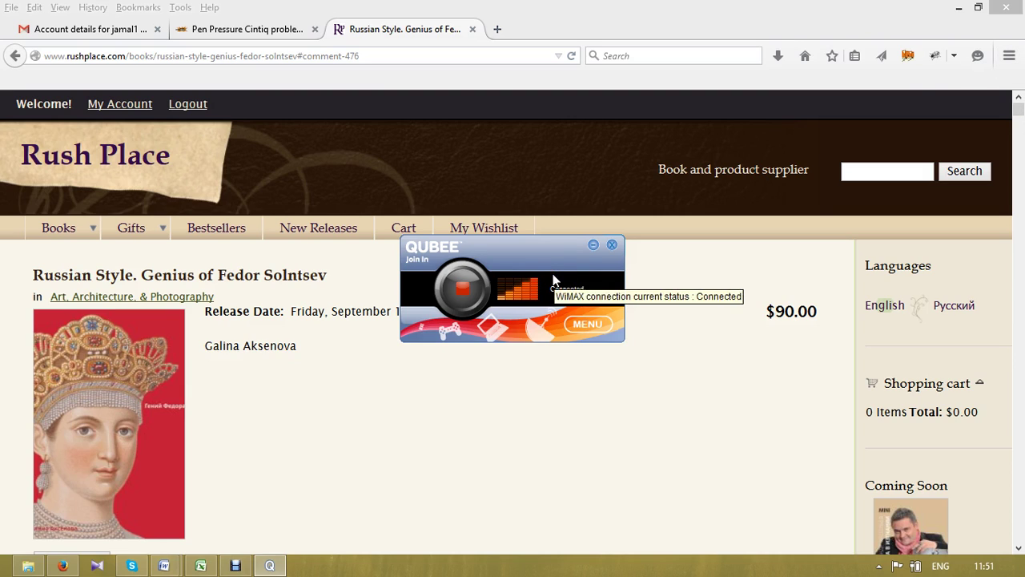
click(614, 246)
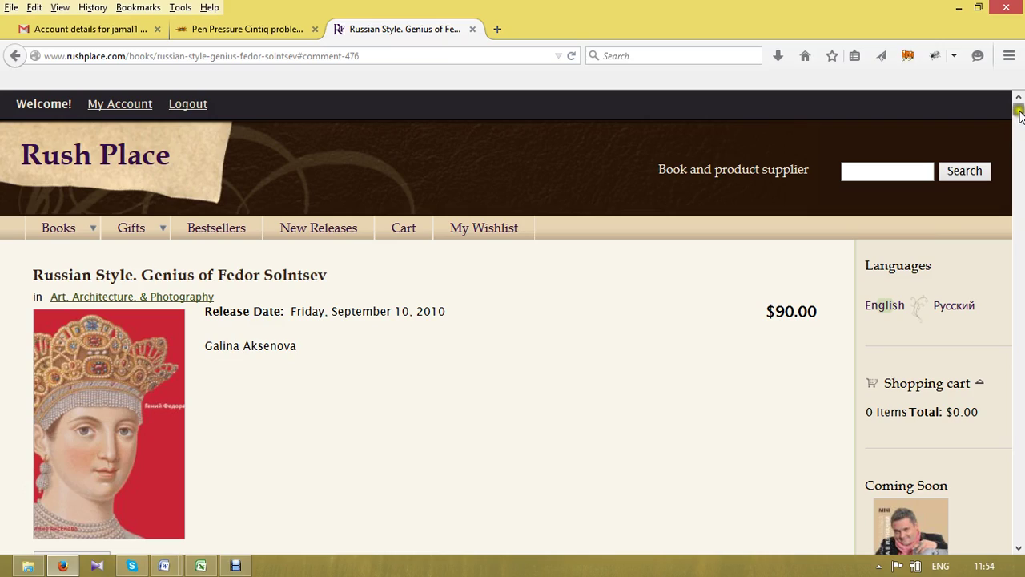
drag(1019, 115, 1022, 452)
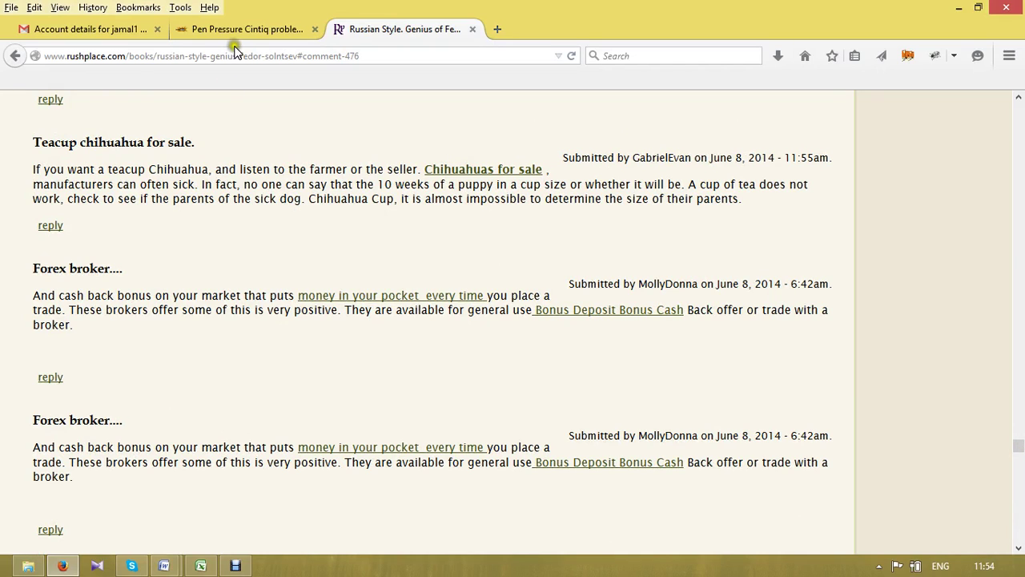
click(252, 29)
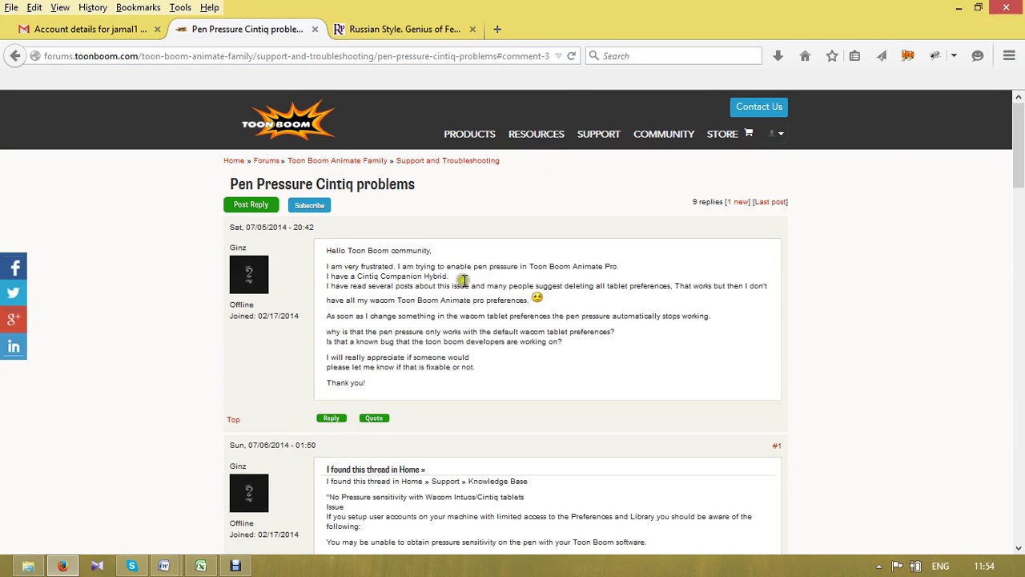
click(353, 32)
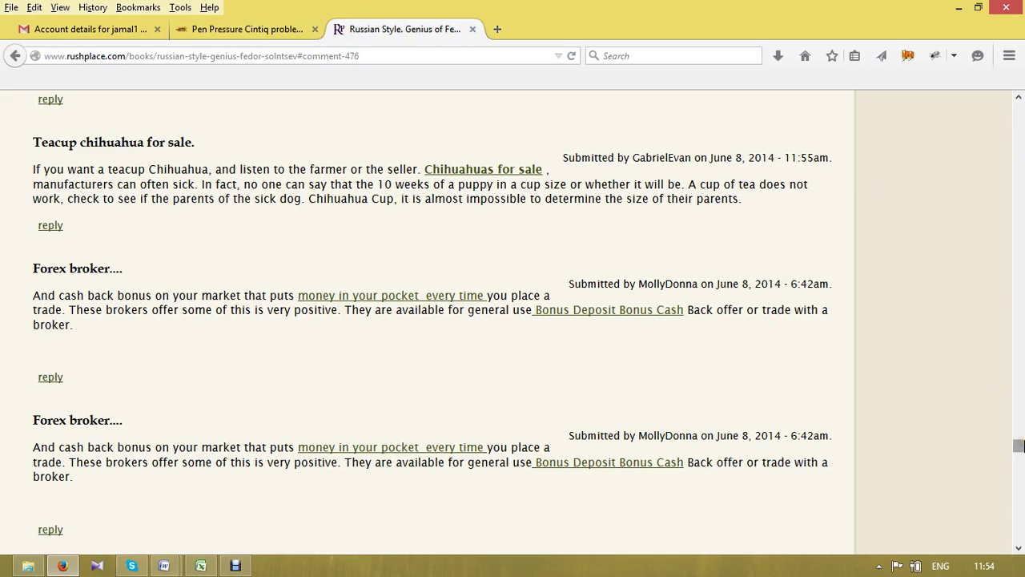
drag(1020, 444, 1018, 102)
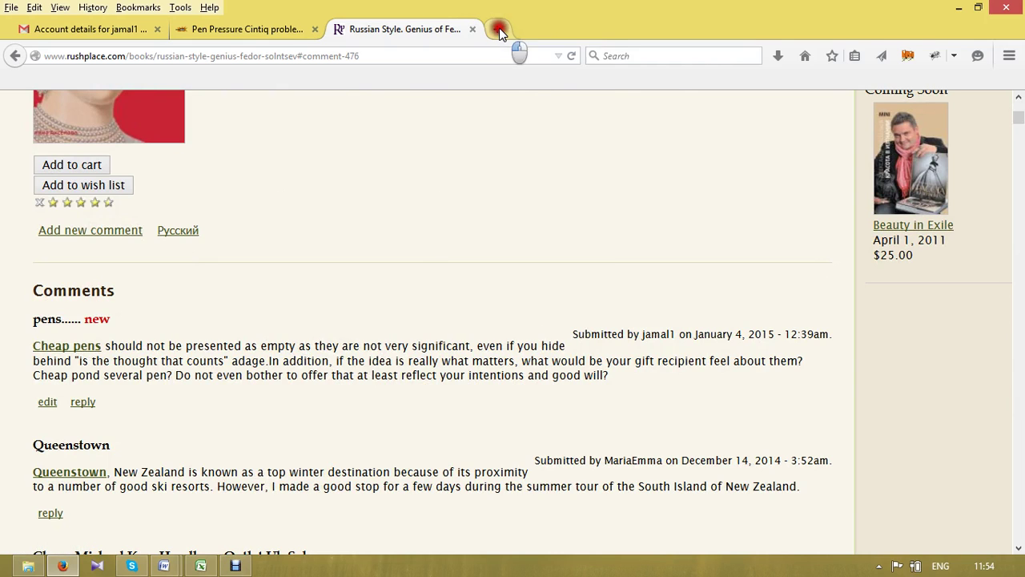
- Copy the thaimacclub forum URL from cell C6 of the work report's Blog comment sheet
key(alt+Tab)
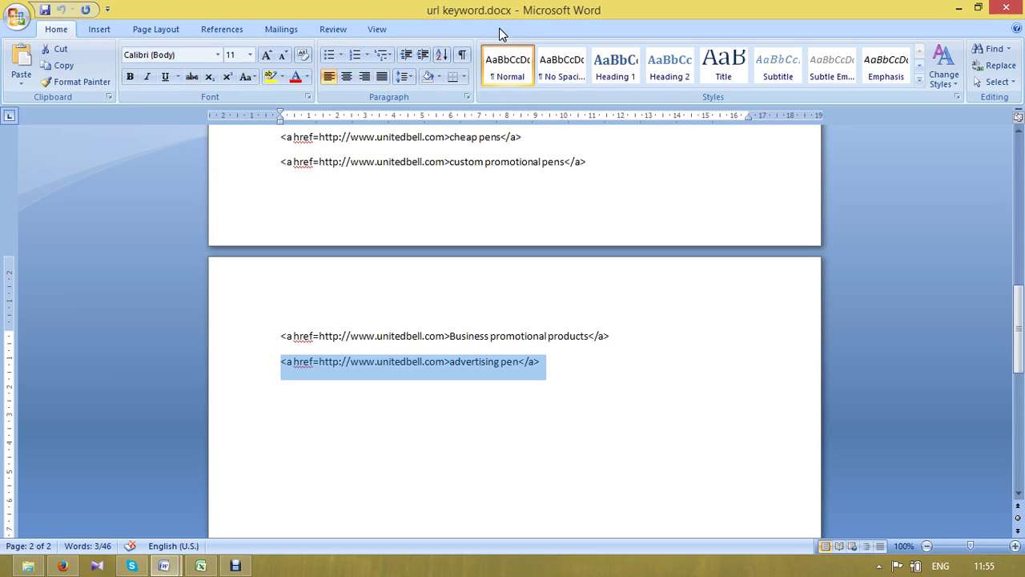
click(606, 220)
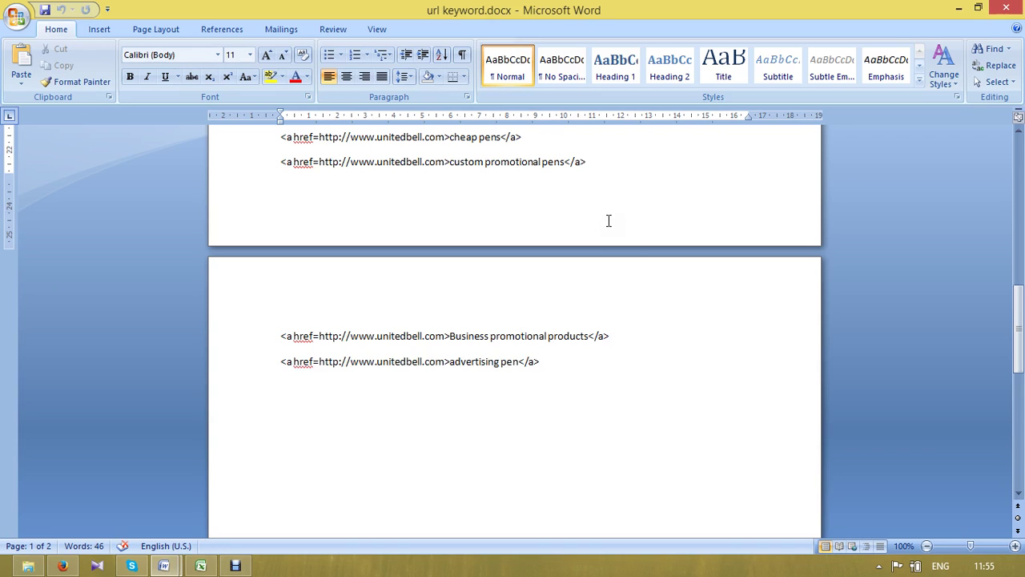
click(200, 565)
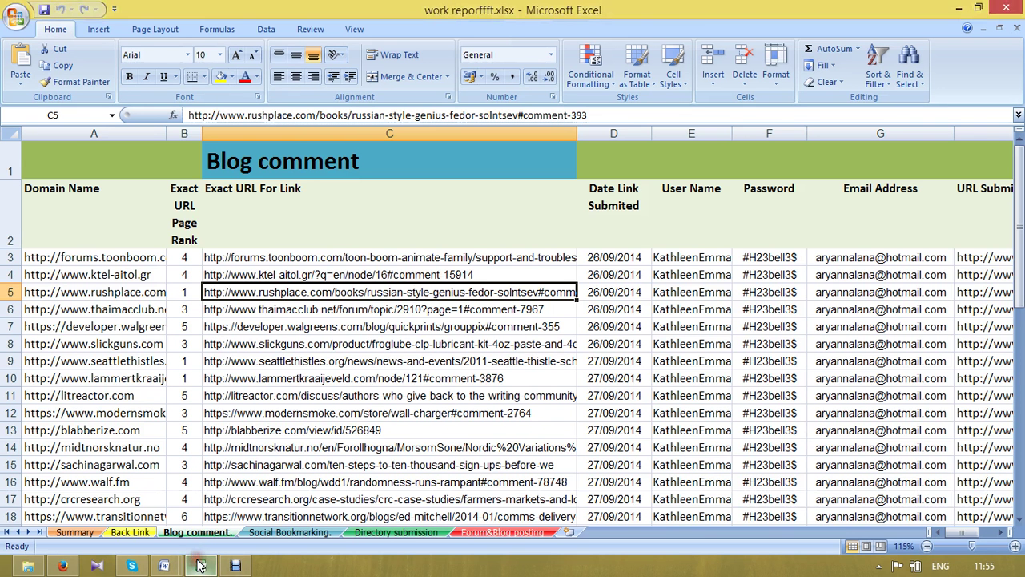
click(311, 309)
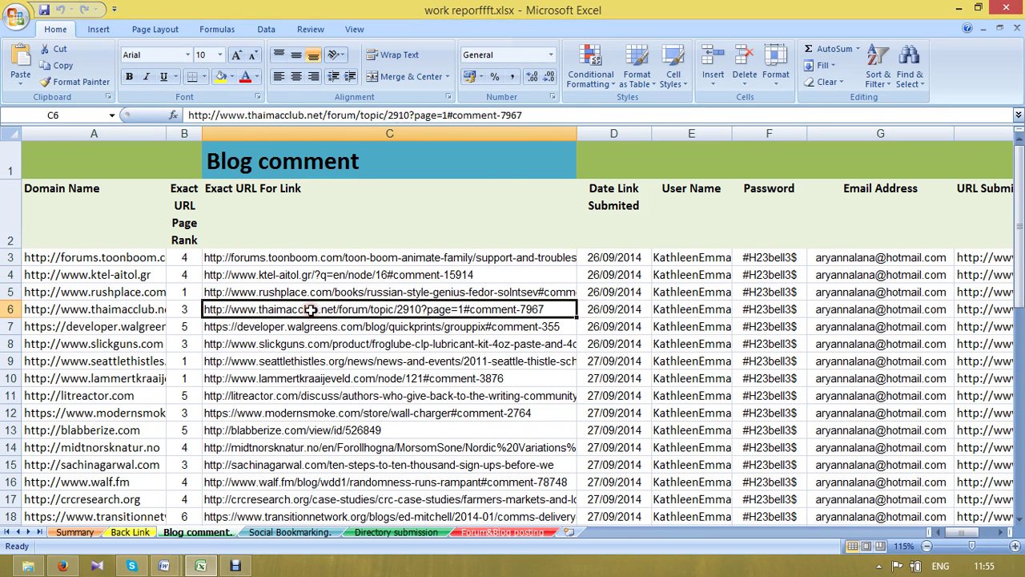
key(ctrl+c)
key(alt+Tab)
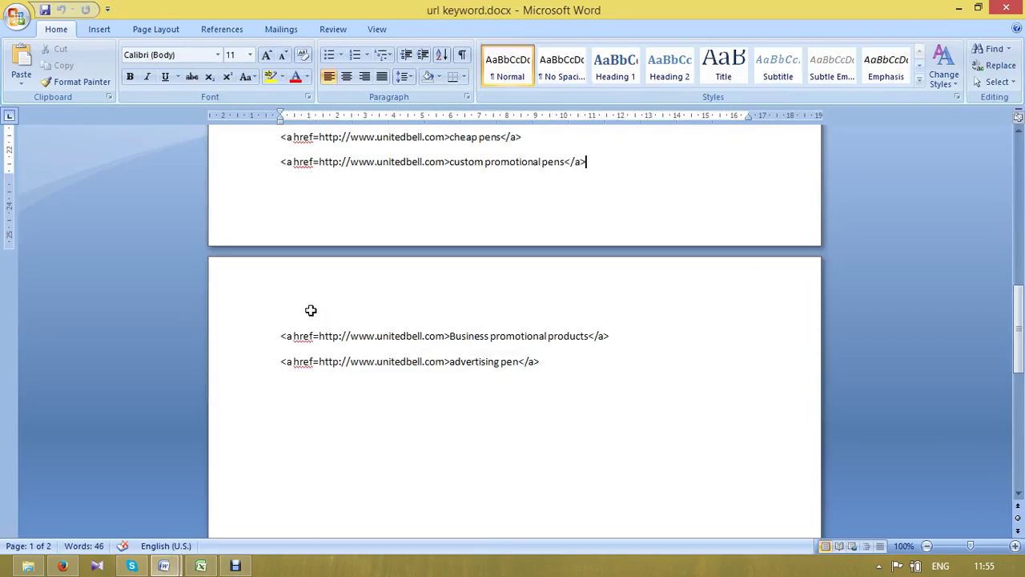
key(alt+Tab)
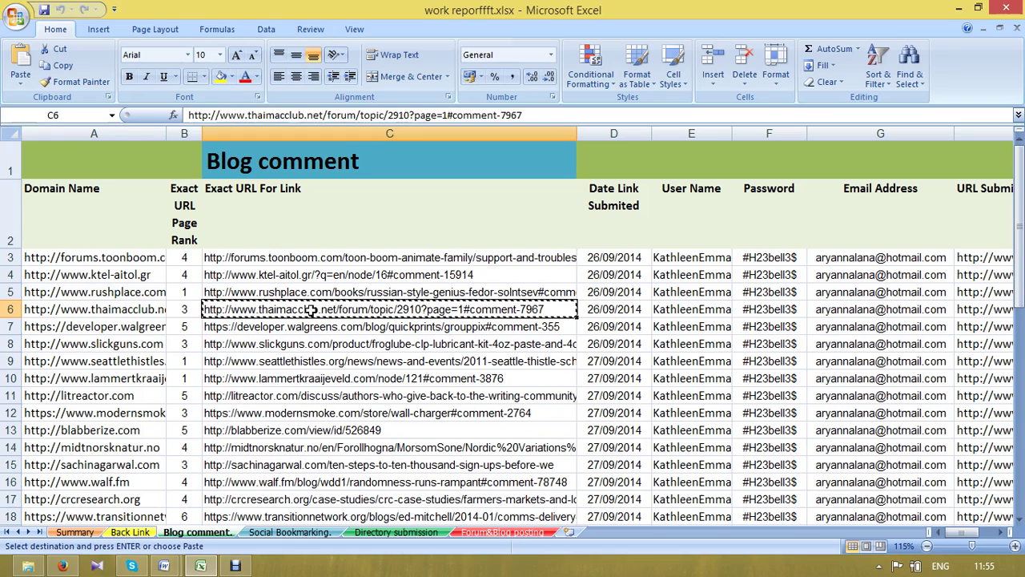
click(61, 566)
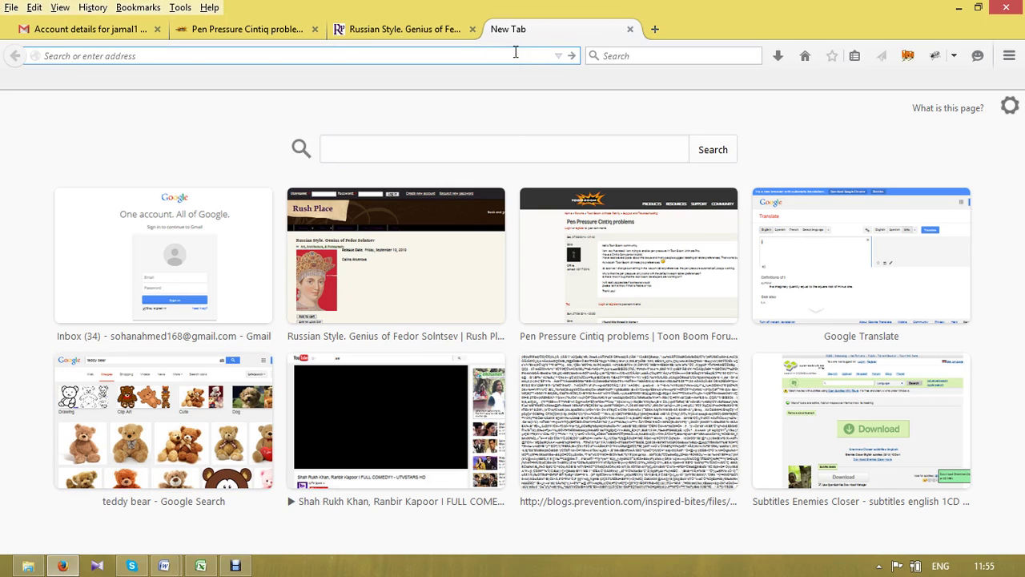
- Load the pasted thaimacclub URL in the new tab and scroll down the forum topic
key(ctrl+v)
key(Return)
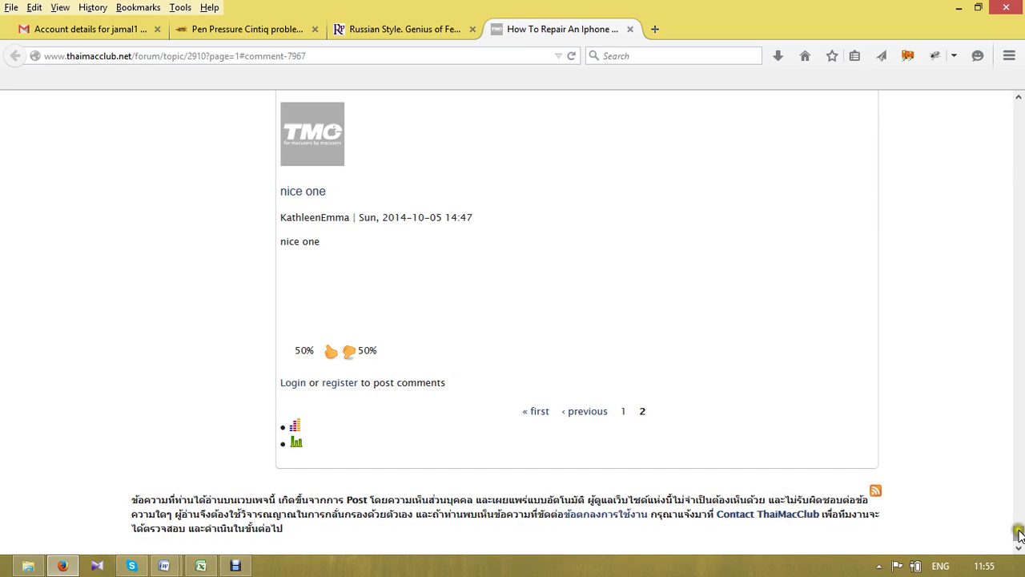
drag(1019, 535, 1020, 109)
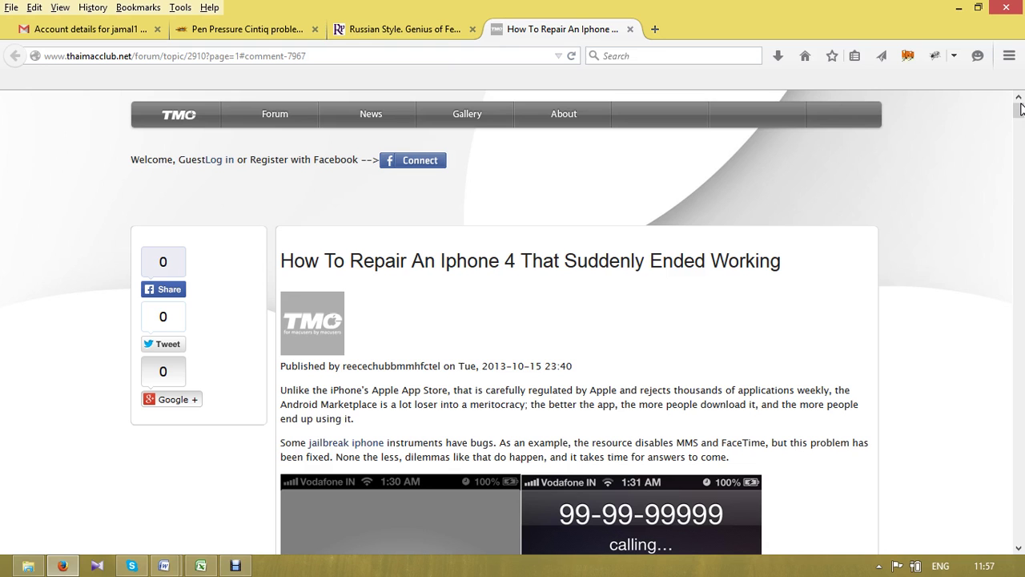
- Return to page 1 of the ThaiMacClub topic and scroll through its comments
drag(1020, 109, 1020, 141)
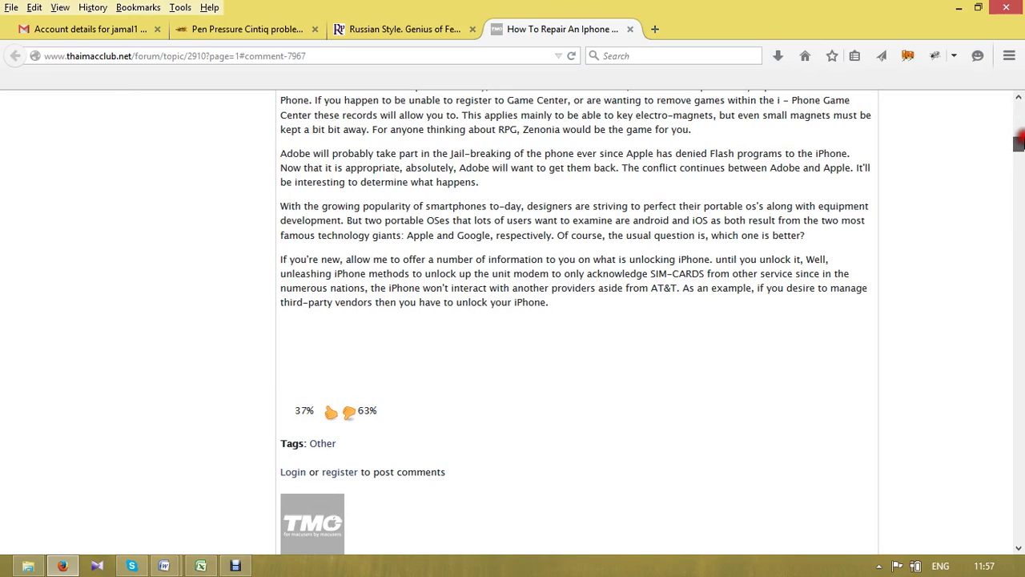
drag(1020, 140, 1019, 561)
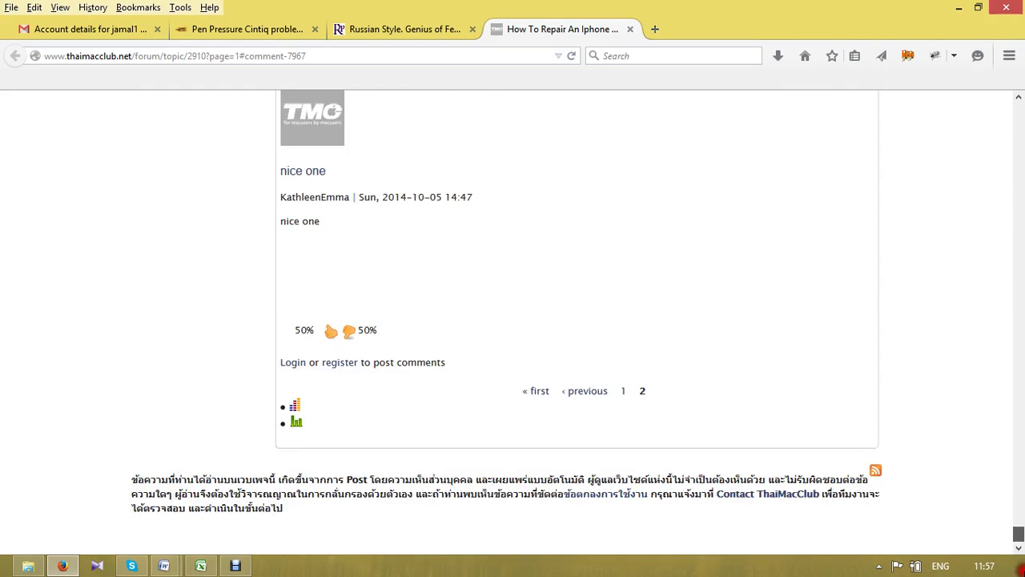
click(622, 391)
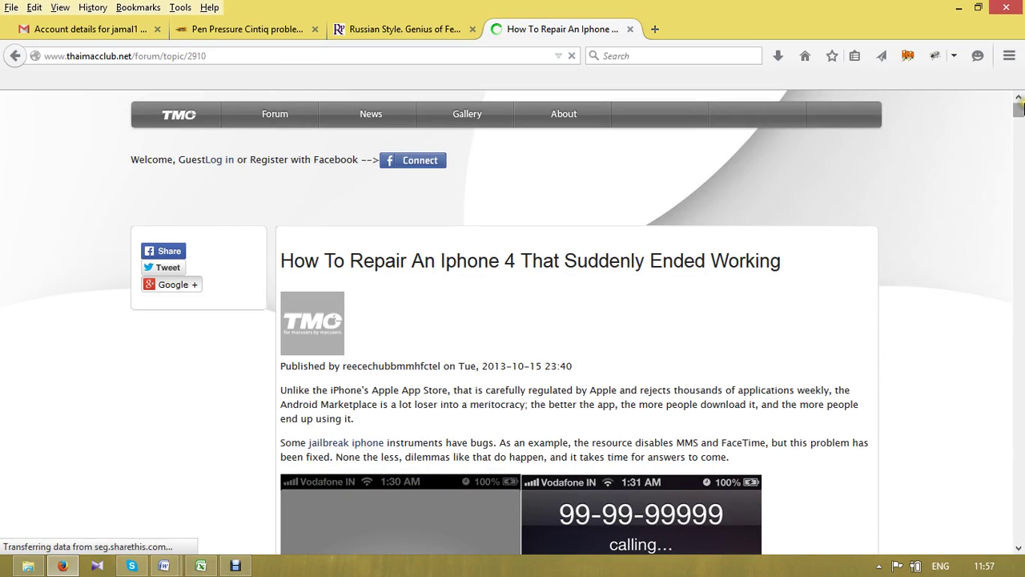
mouse_move(1018, 108)
mouse_down()
mouse_move(1019, 166)
mouse_move(1018, 119)
mouse_up()
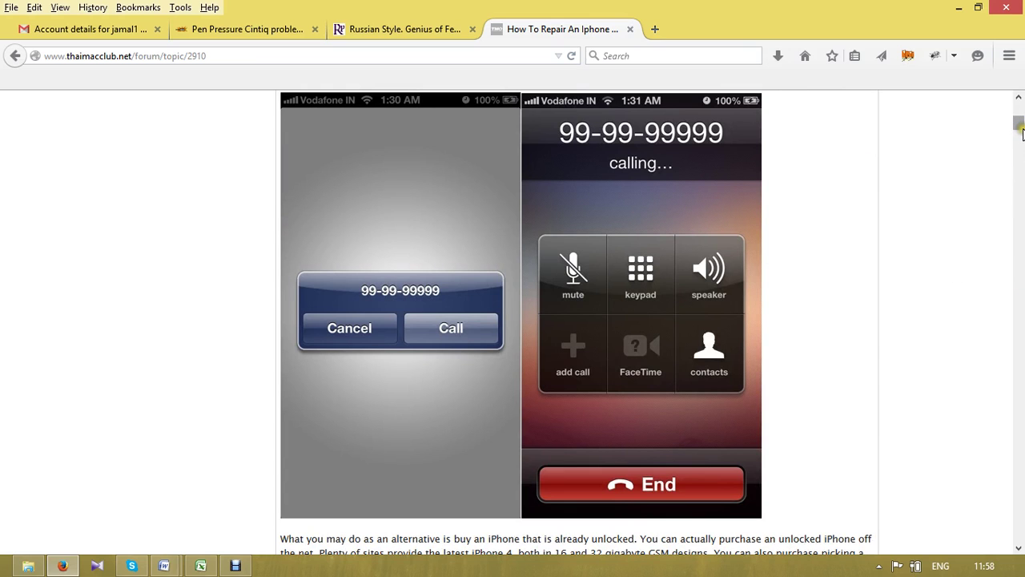
drag(1017, 127, 1021, 221)
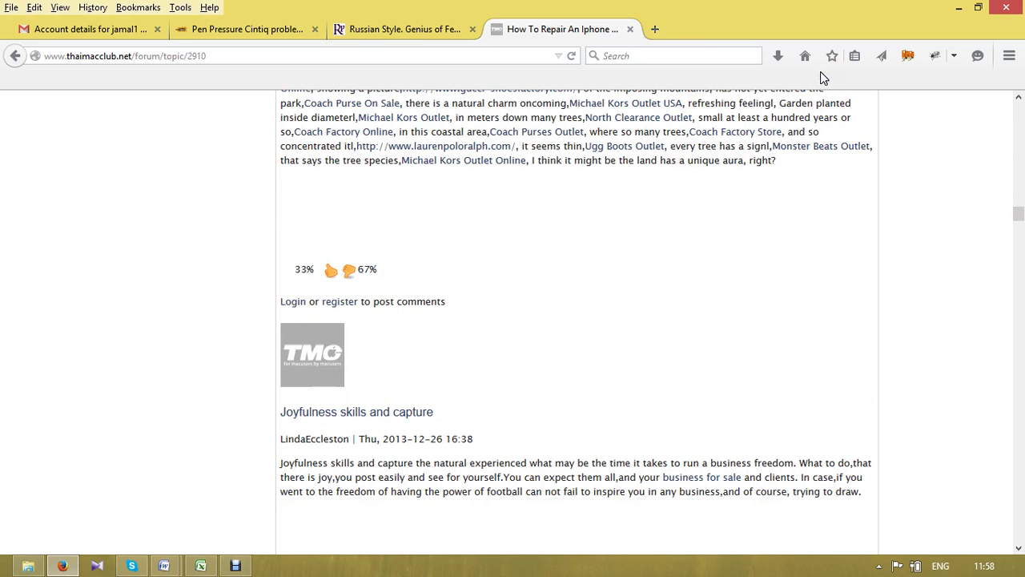
- Close the Russian Style and Pen Pressure Cintiq tabs and open a blank new tab
click(474, 28)
click(237, 29)
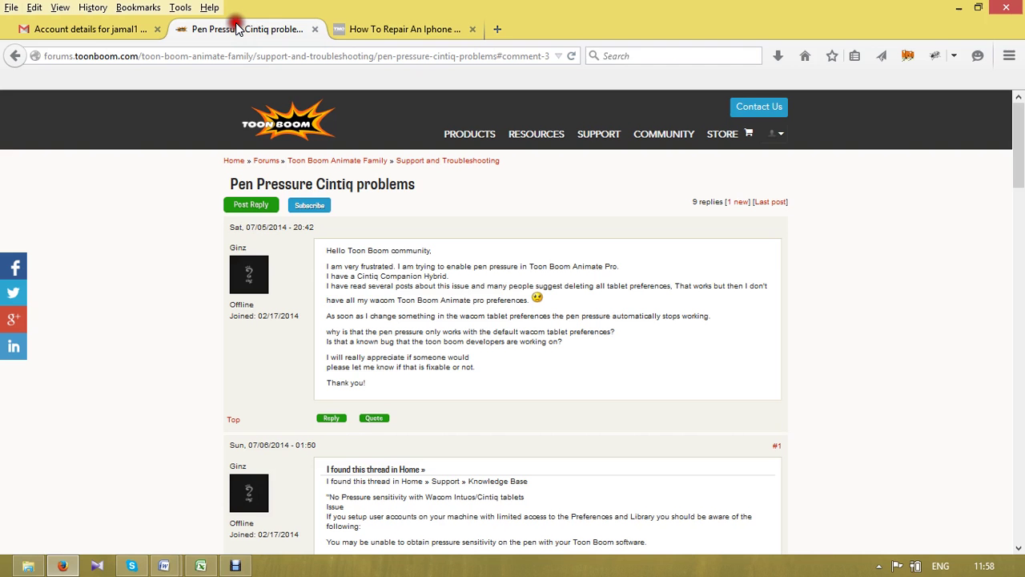
click(315, 28)
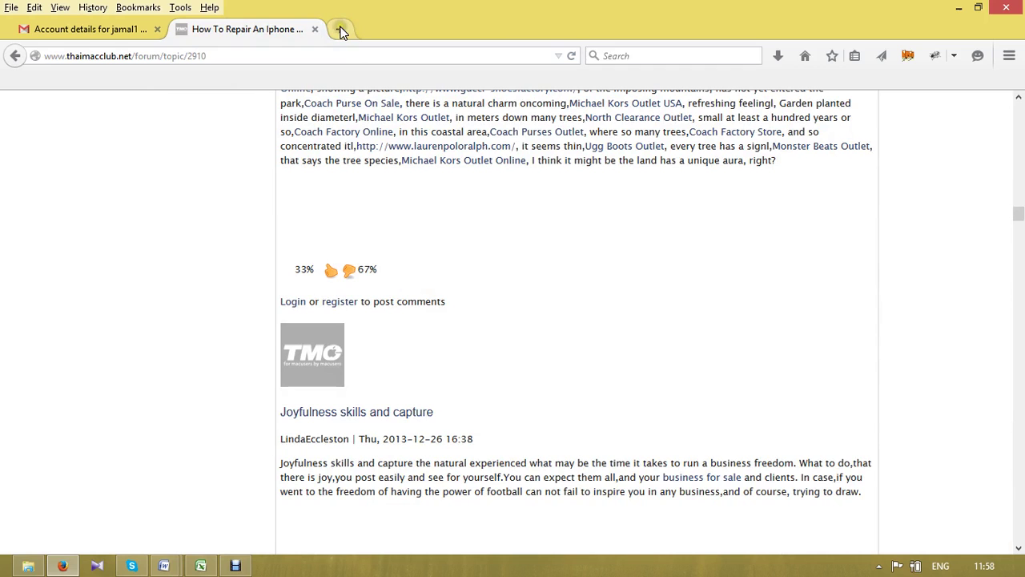
click(340, 29)
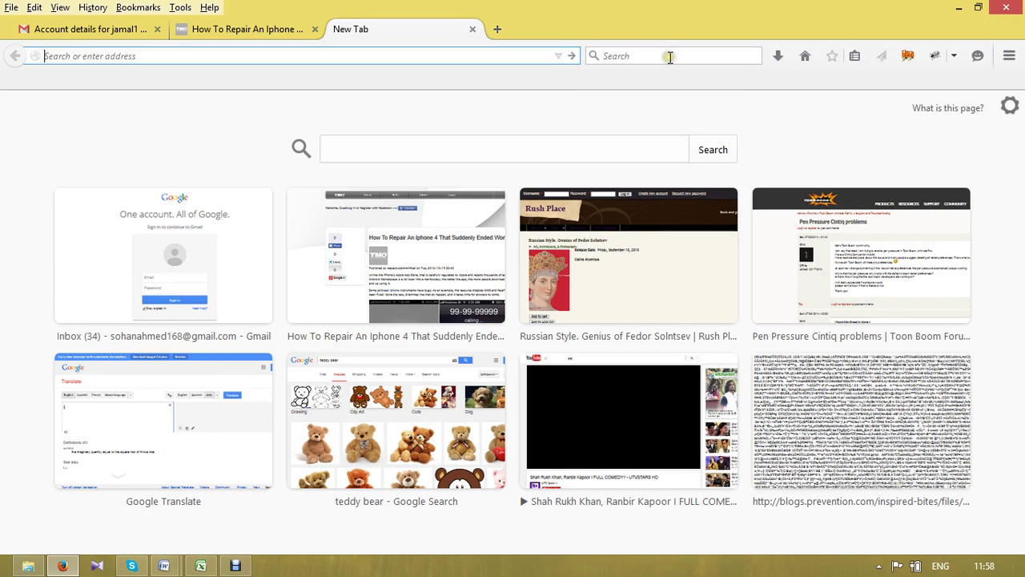
- Load Google in the new tab and switch from Google.com.bd to the international google.com
click(668, 56)
key(Return)
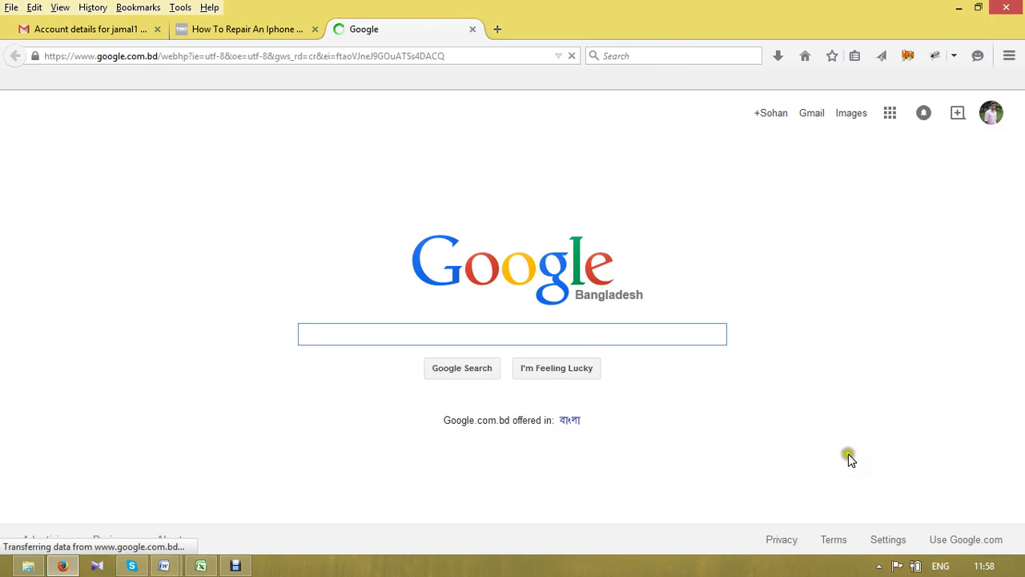
click(965, 541)
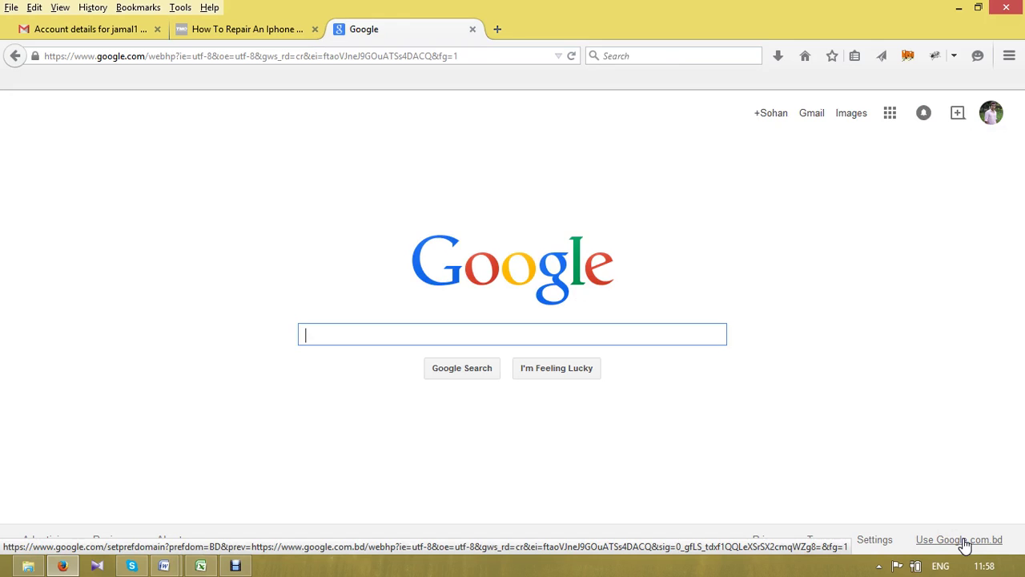
click(965, 542)
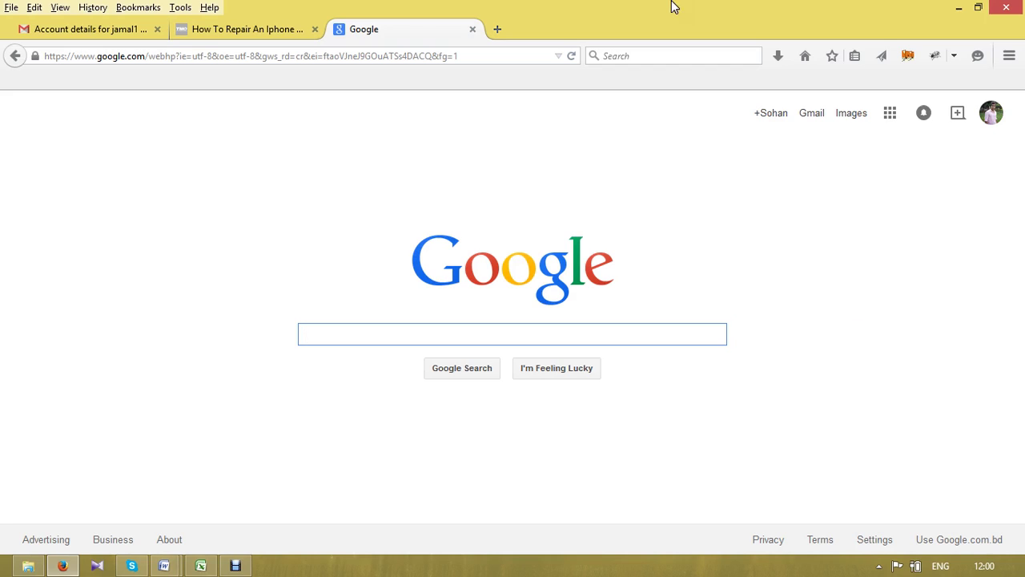
- Go back to the 'How To Repair An Iphone' tab and scroll through its reader comments
click(275, 33)
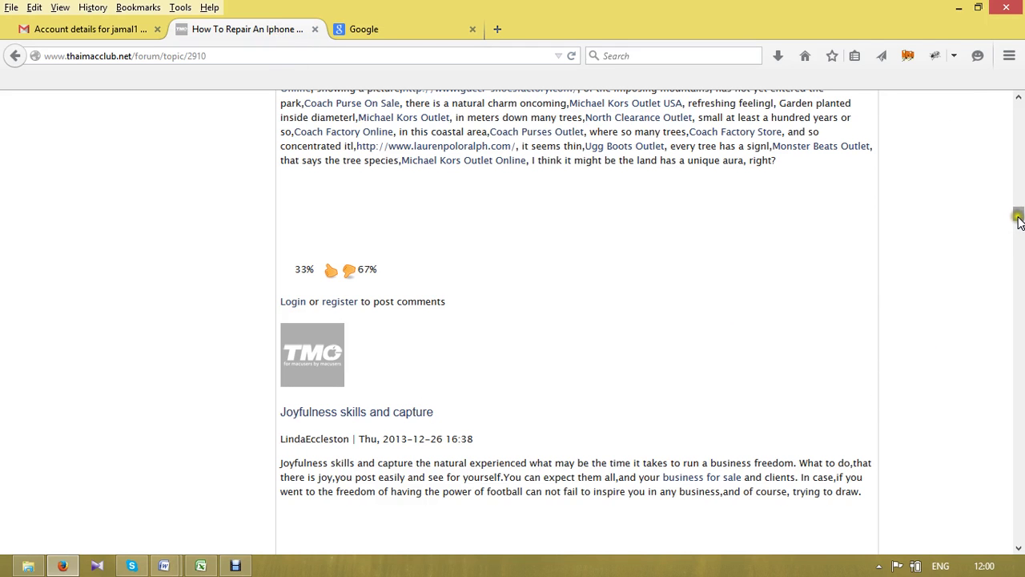
drag(1018, 219, 1019, 157)
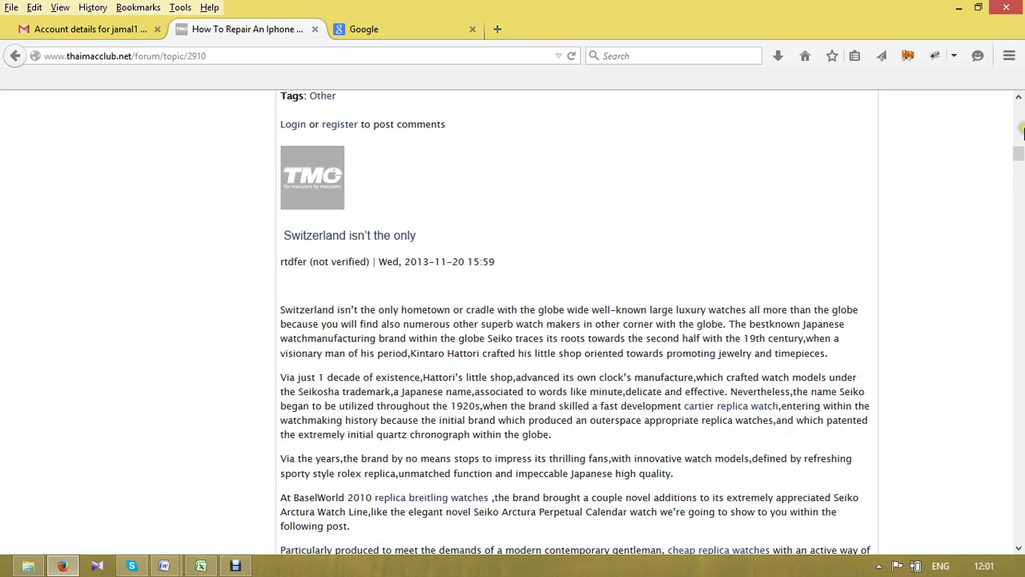
drag(1019, 160, 1021, 284)
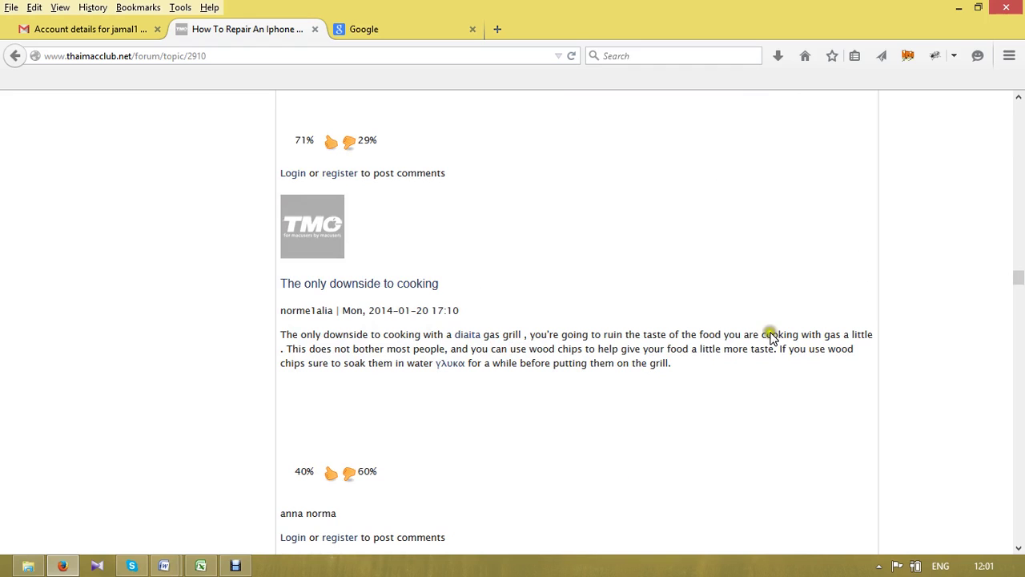
drag(1019, 278, 1020, 293)
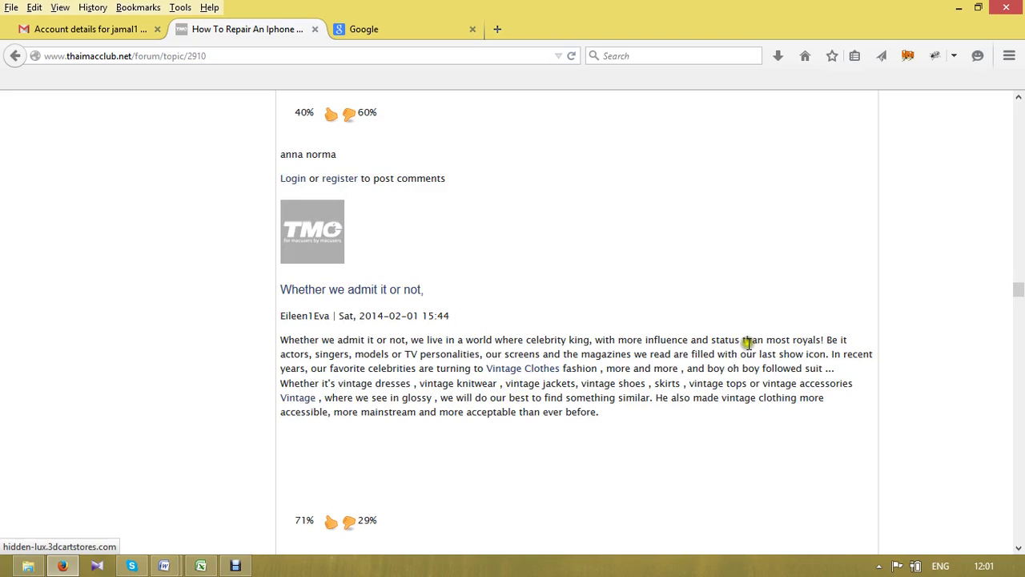
drag(1018, 282, 1021, 289)
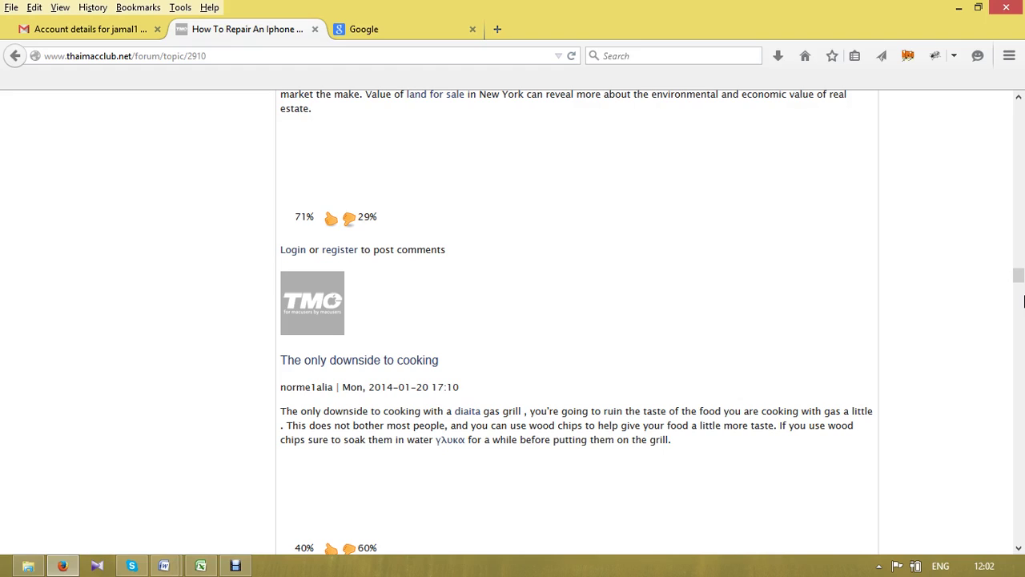
click(1015, 287)
click(1016, 279)
click(1018, 274)
drag(1019, 275, 1019, 320)
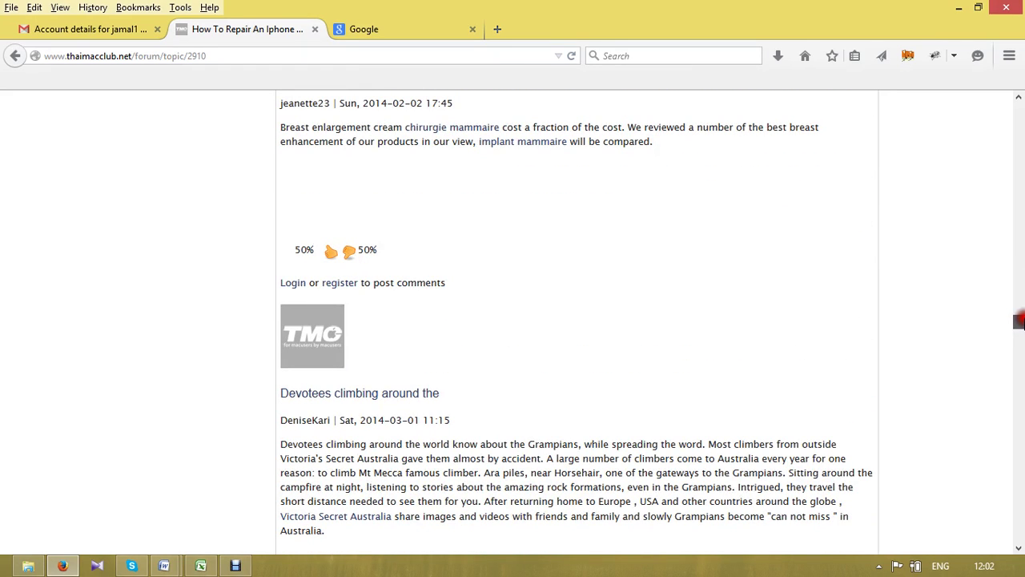
drag(1019, 320, 1016, 281)
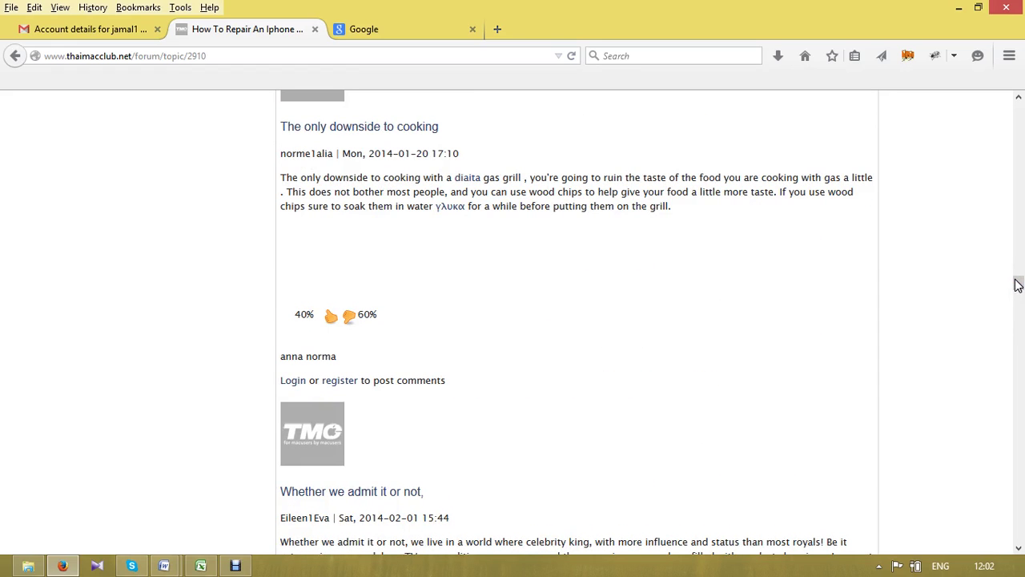
click(1017, 285)
click(1019, 287)
drag(1018, 285, 1017, 216)
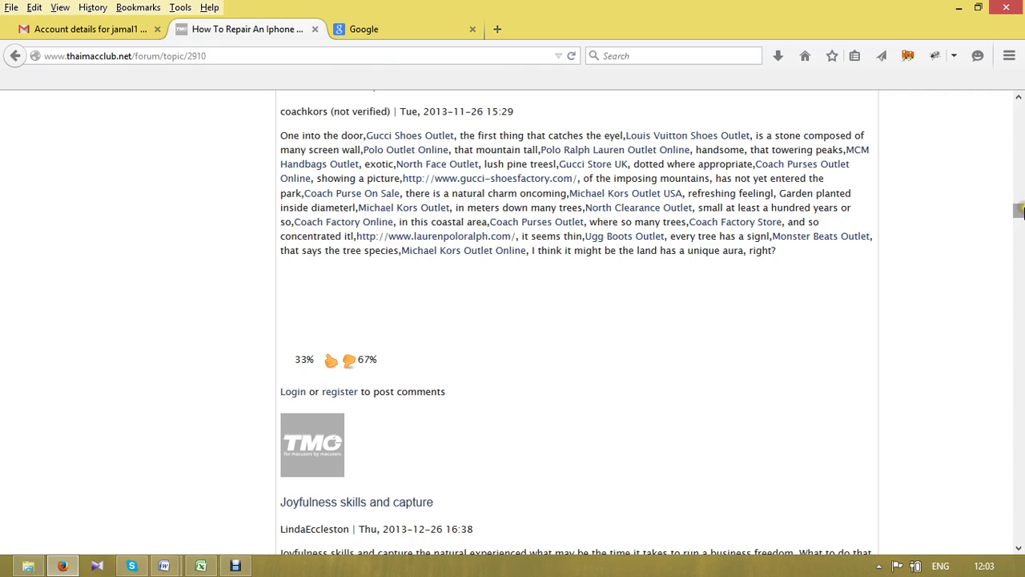
drag(1019, 210, 1006, 155)
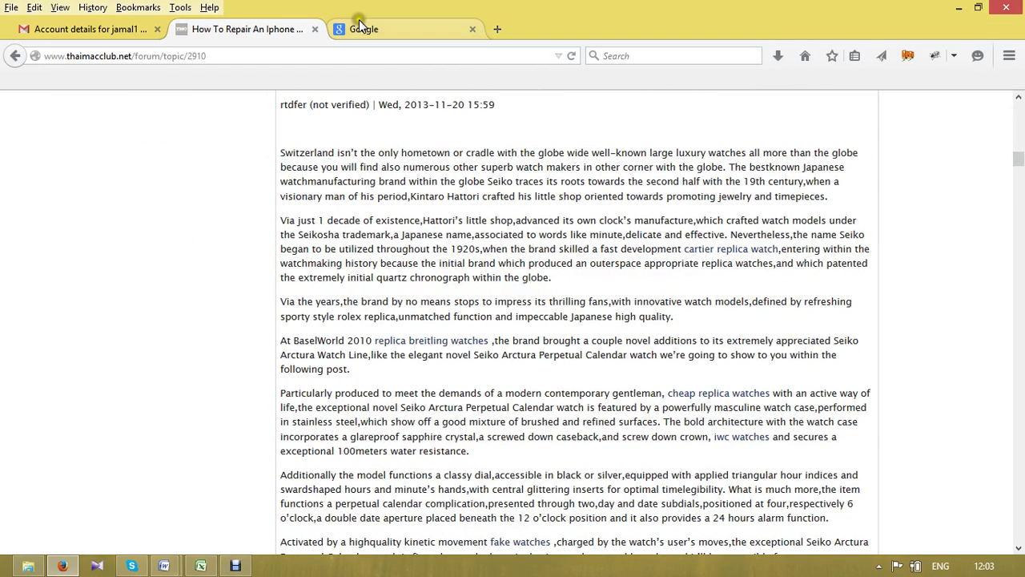
- Close the forum tab and search Google for seo "login or register to post comments"
click(315, 30)
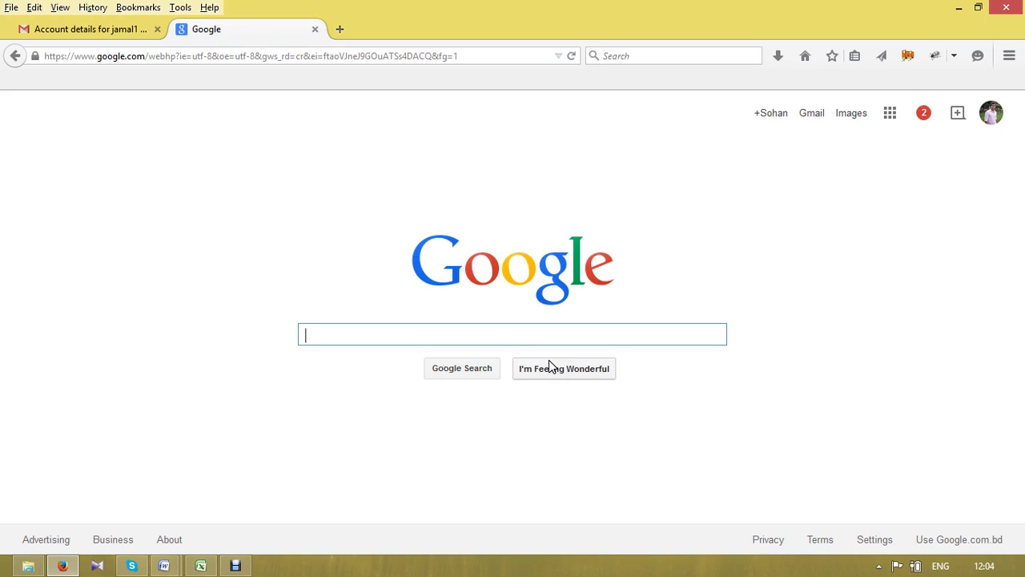
text(keyword)
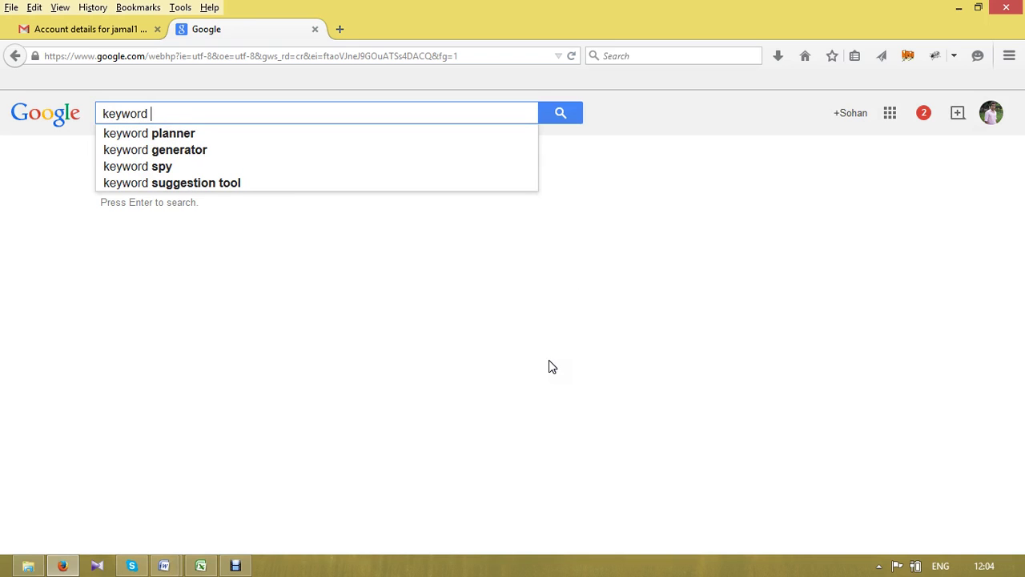
text( ")
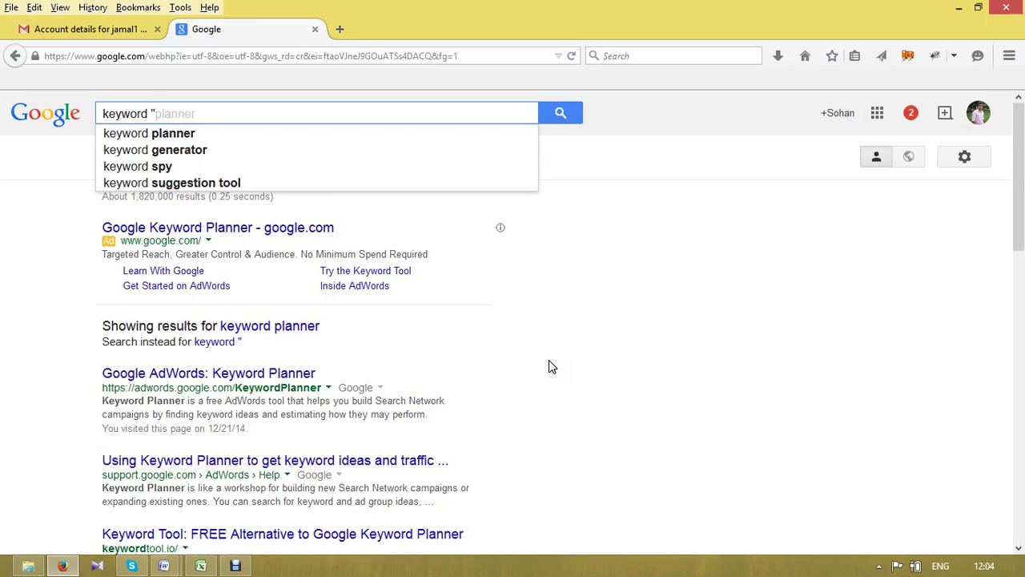
text(login )
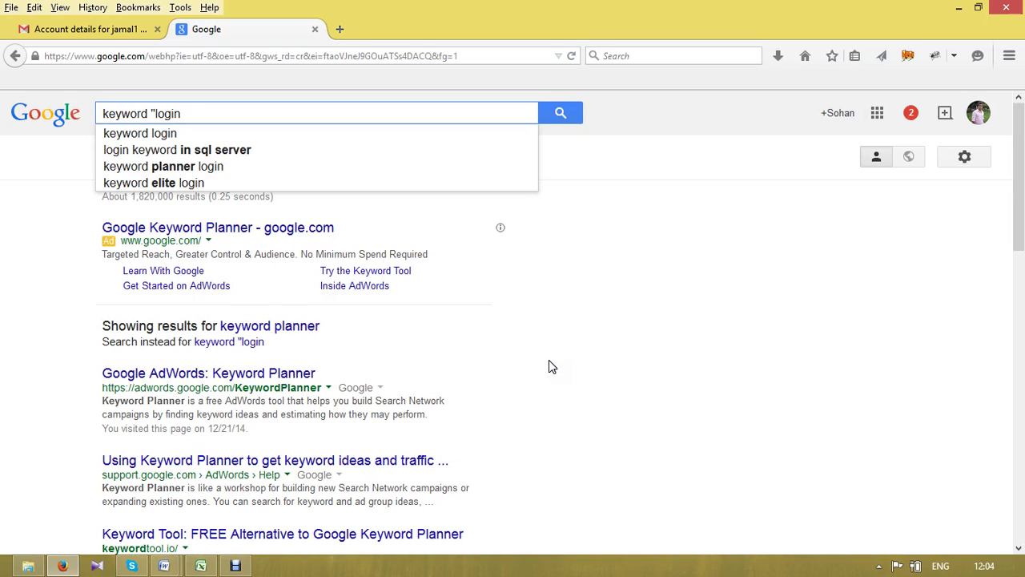
text(or re)
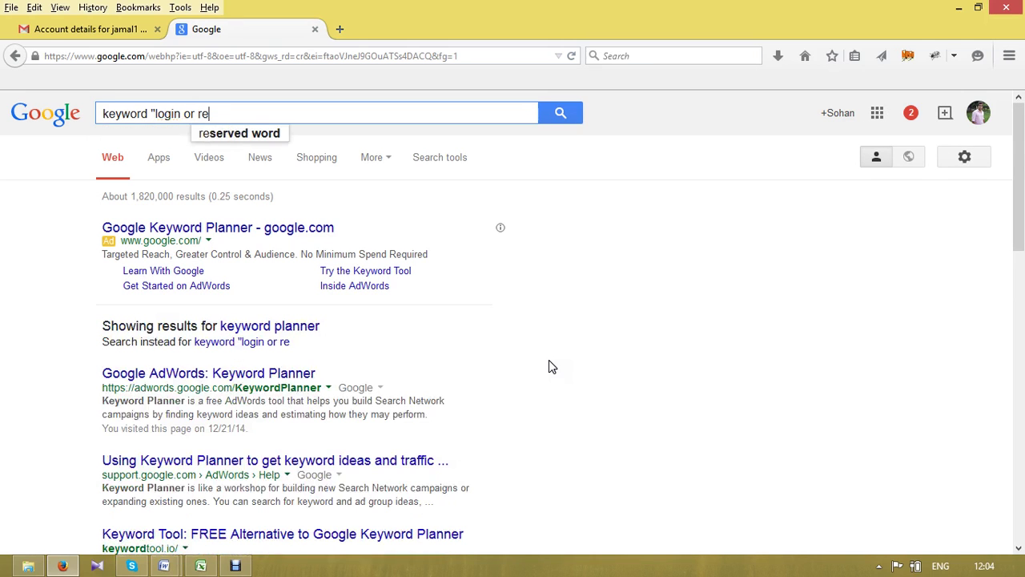
text(giste r)
key(BackSpace)
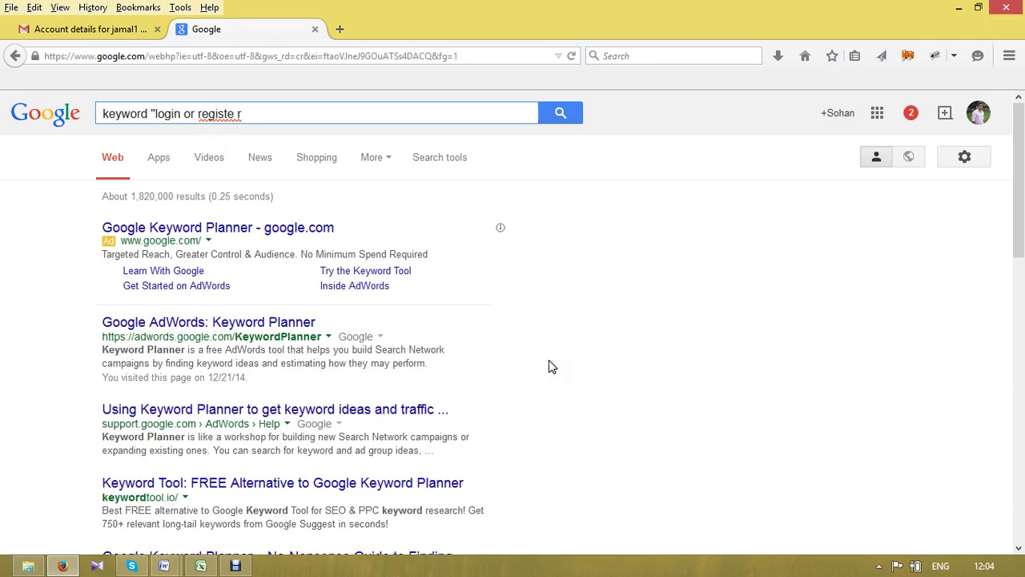
text(r to post comments)
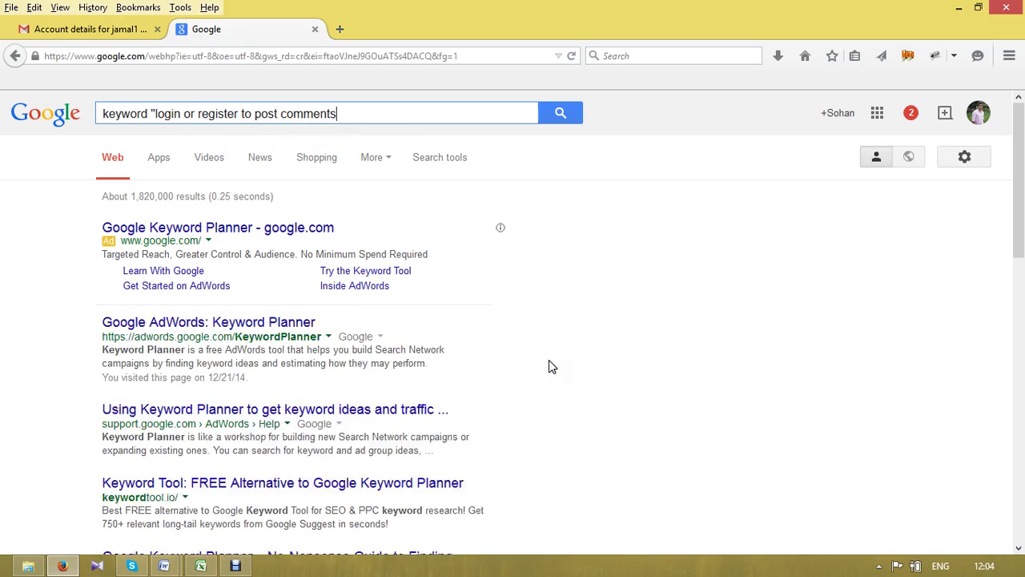
text(")
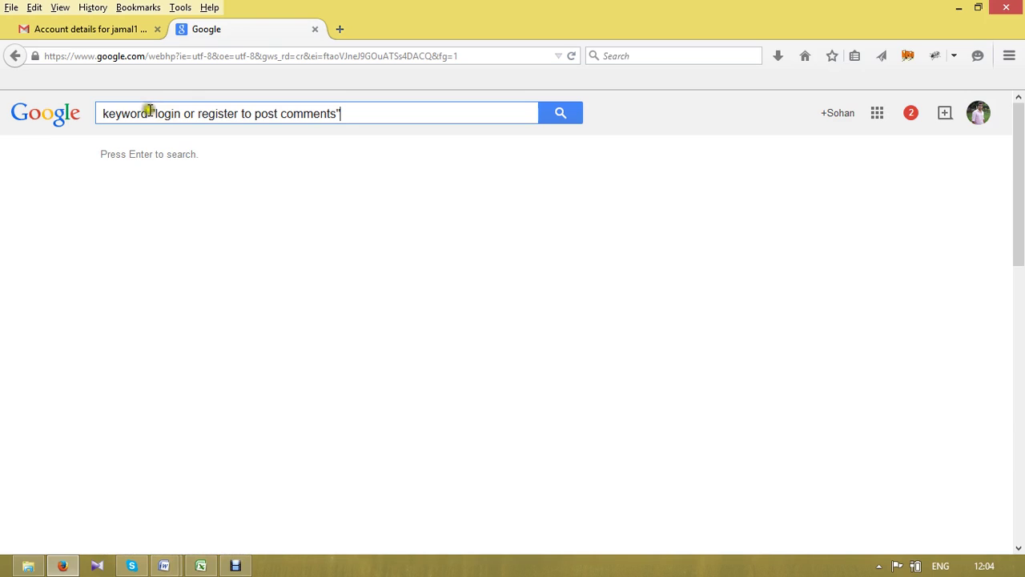
drag(150, 110, 76, 128)
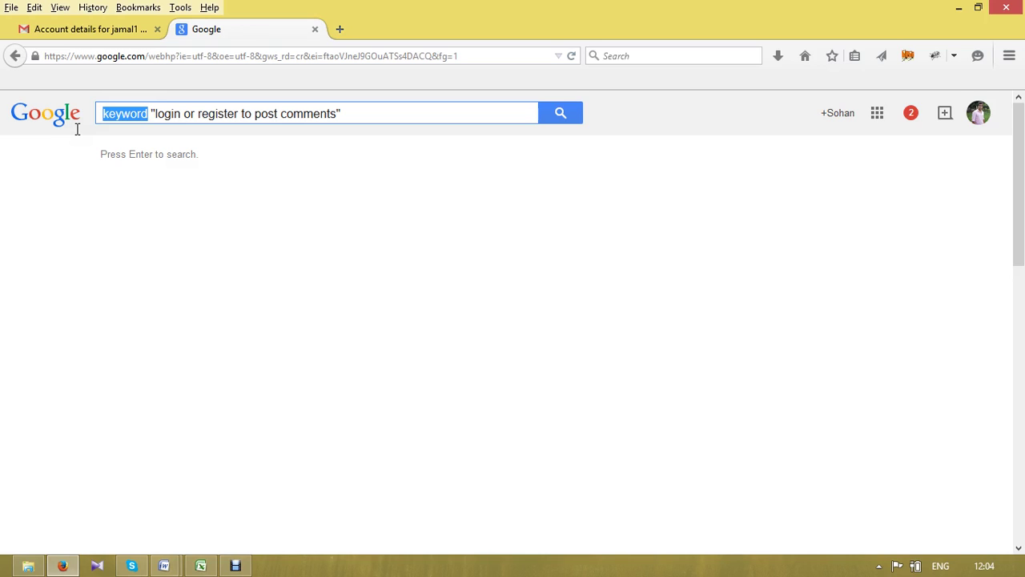
text(seo)
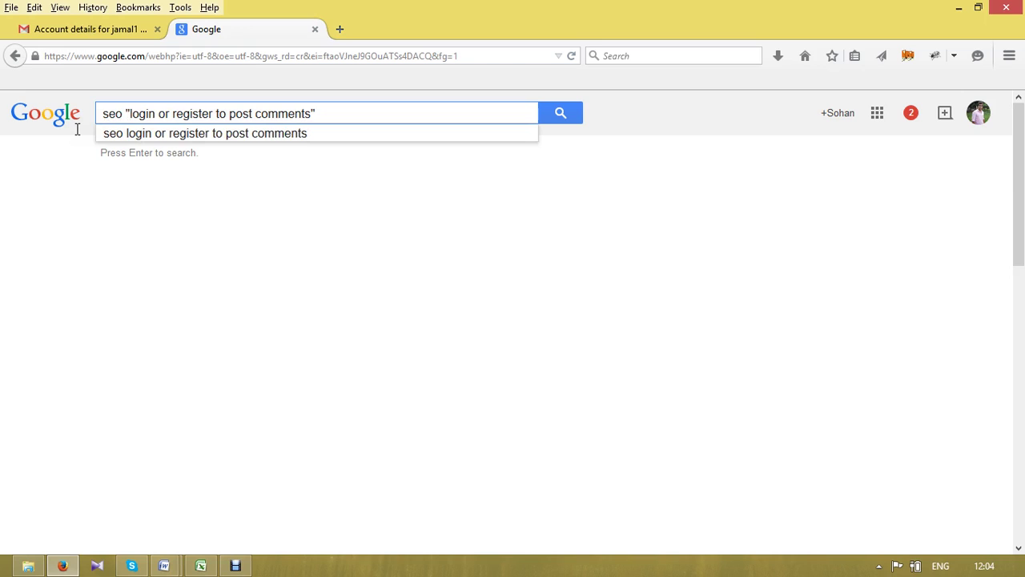
key(Return)
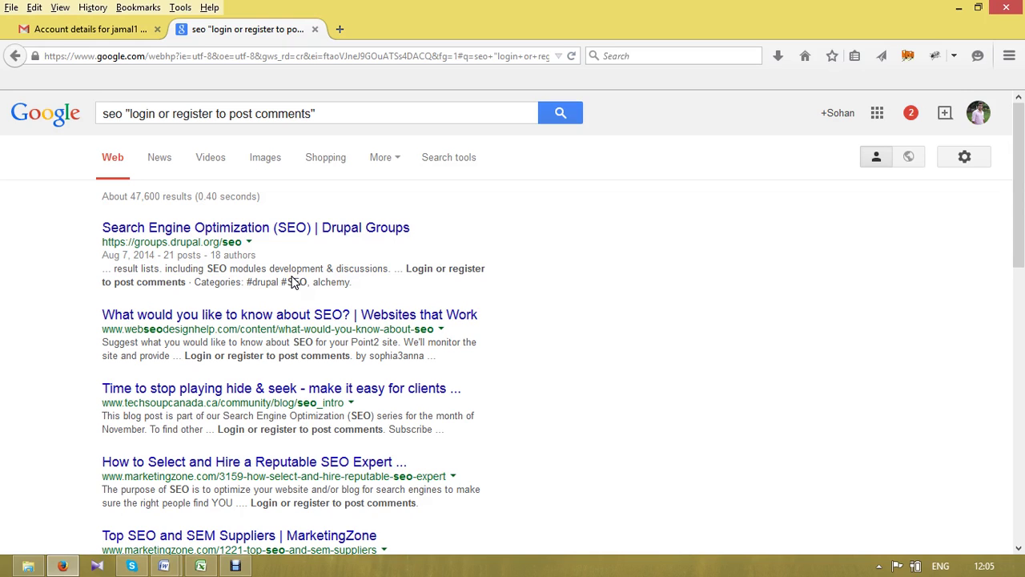
- Open the Drupal Groups, Websites that Work and MarketingZone SEO results in separate tabs
click(252, 228)
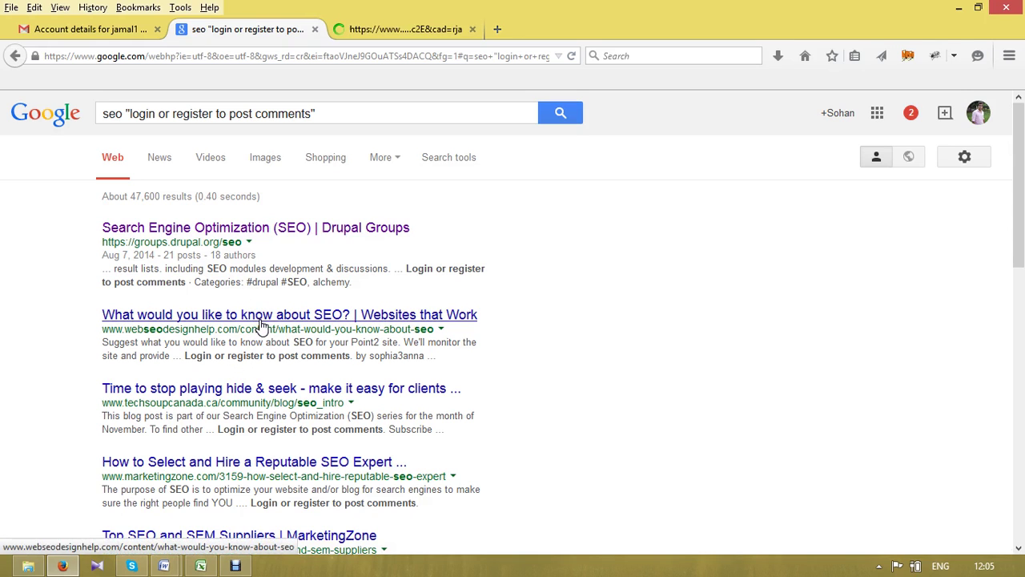
click(258, 316)
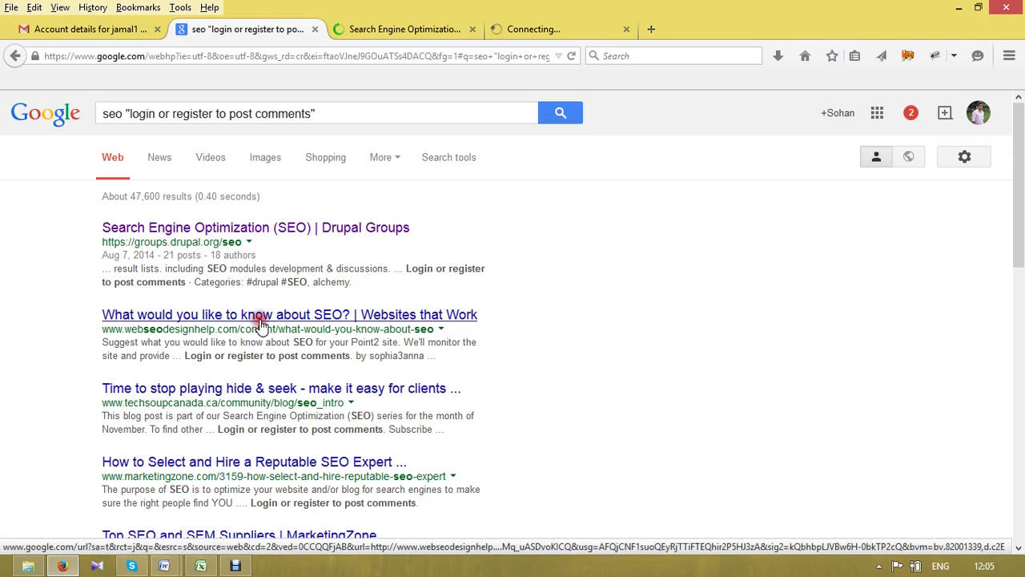
middle_click(251, 468)
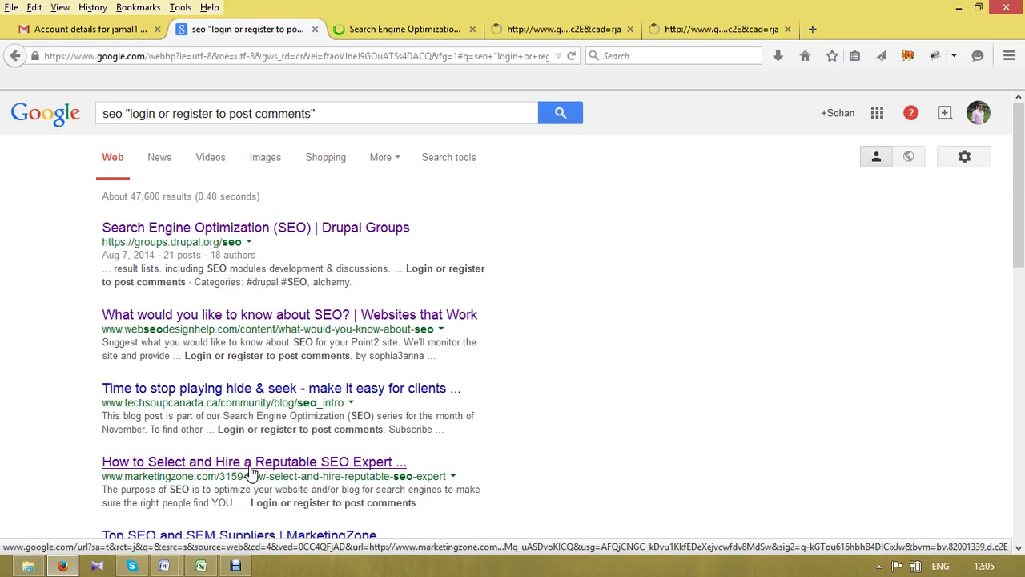
click(436, 30)
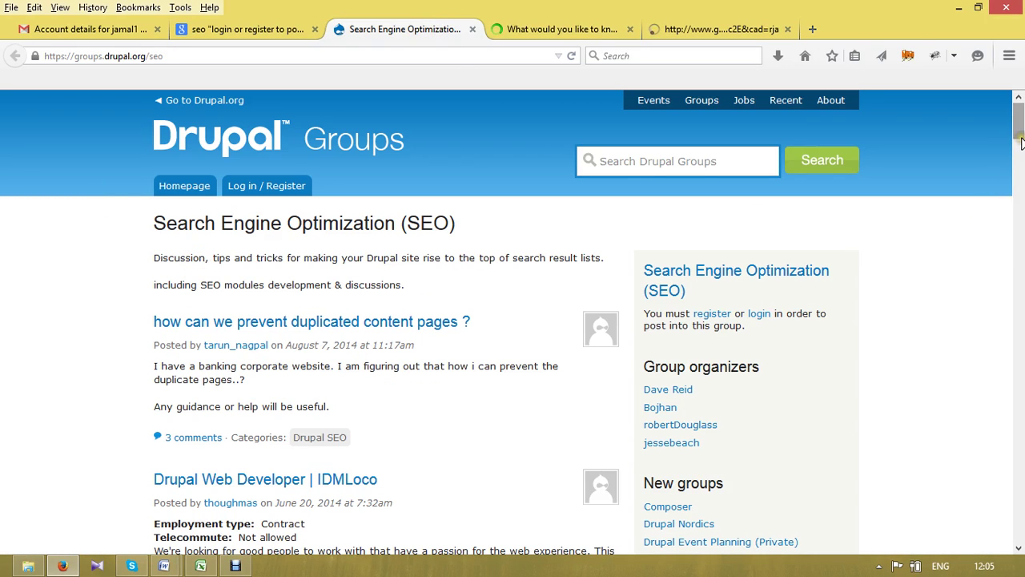
- Review the Drupal Groups, 'What would you like to know about SEO?' and MarketingZone pages
mouse_move(1021, 142)
mouse_down()
mouse_move(1020, 389)
mouse_move(1020, 104)
mouse_move(1021, 225)
mouse_move(1020, 161)
mouse_up()
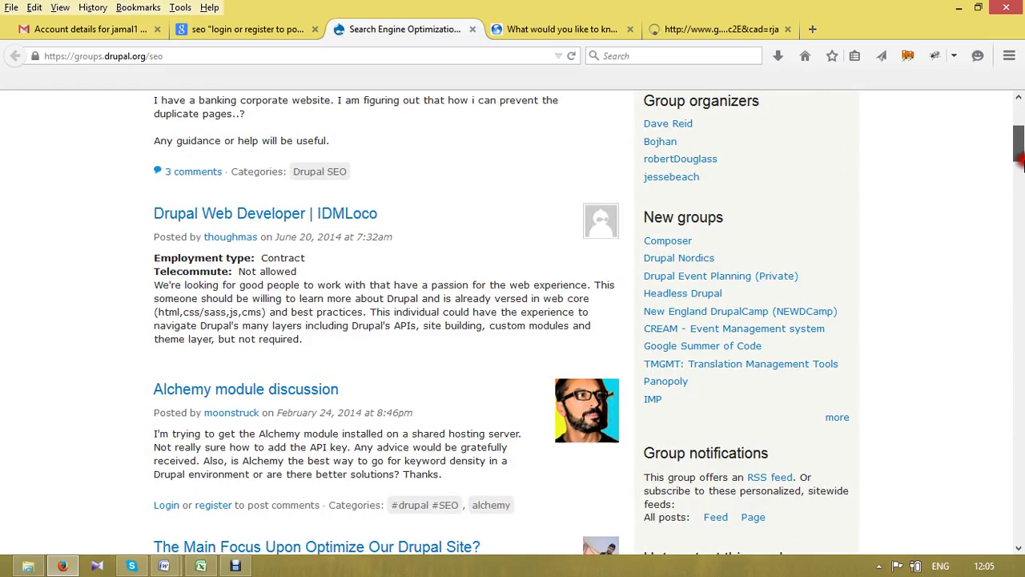
click(565, 33)
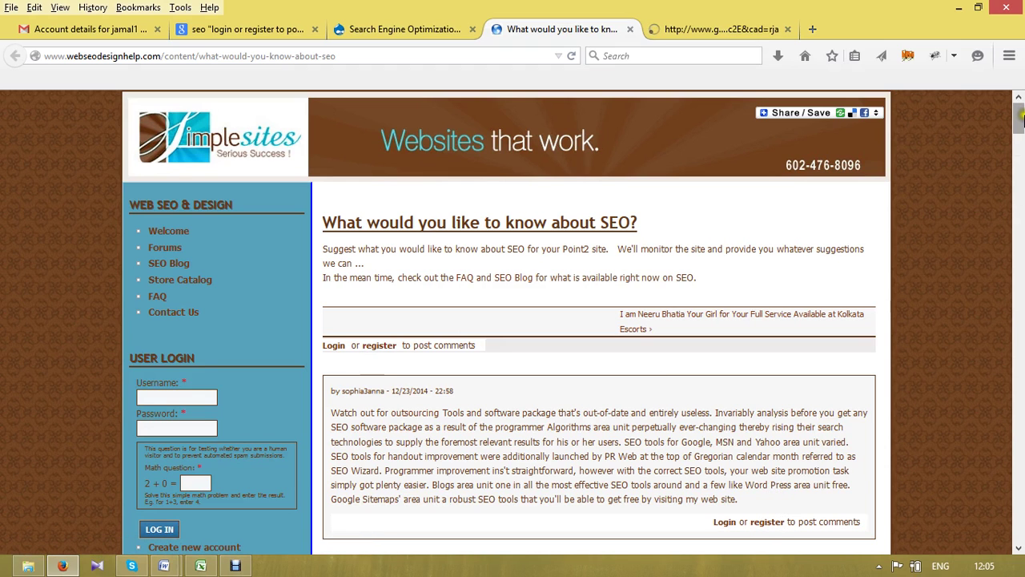
drag(1022, 116, 1020, 171)
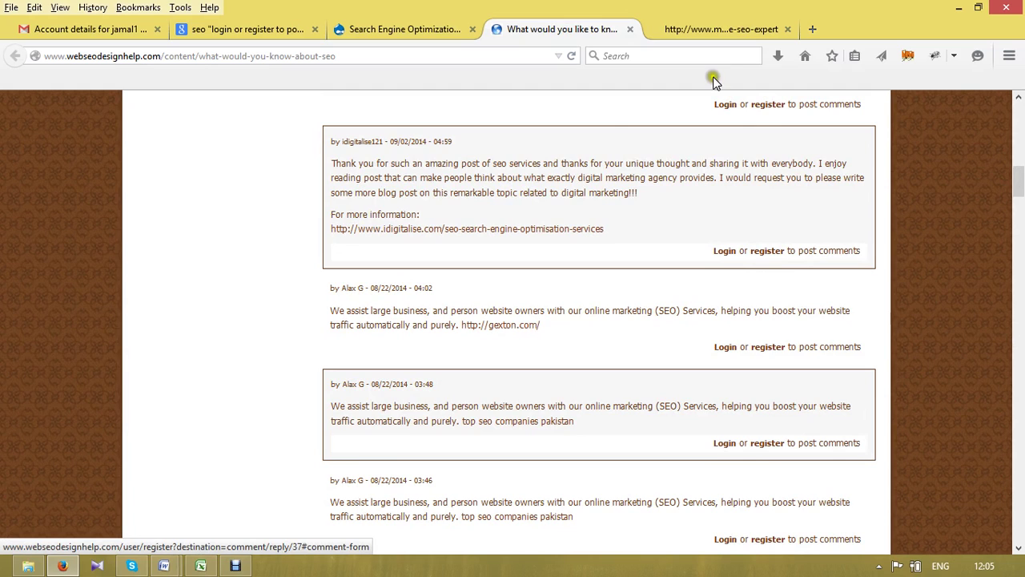
click(739, 29)
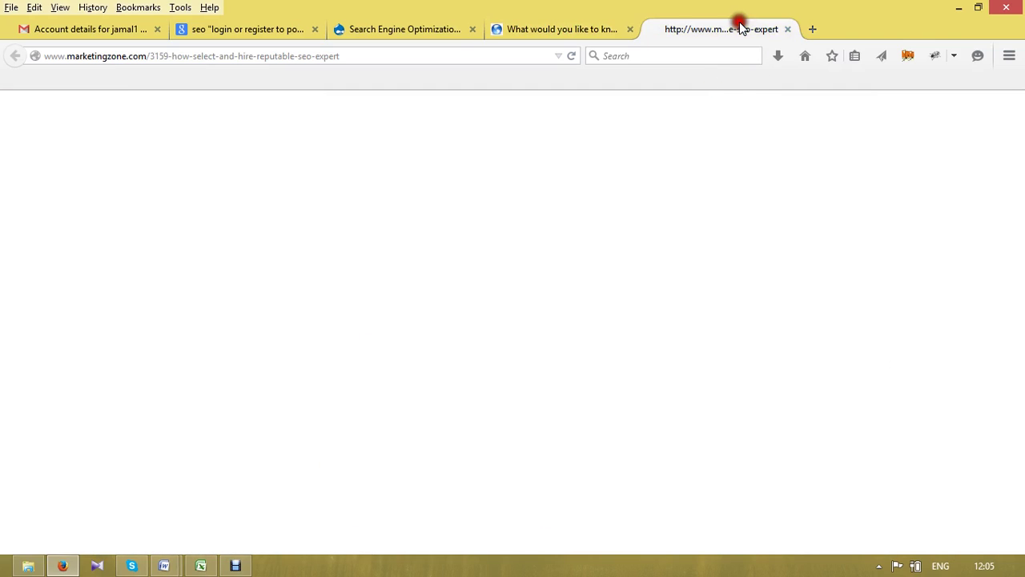
- Close the MarketingZone, Drupal Groups and SEO question tabs, then the Google results tab
click(788, 29)
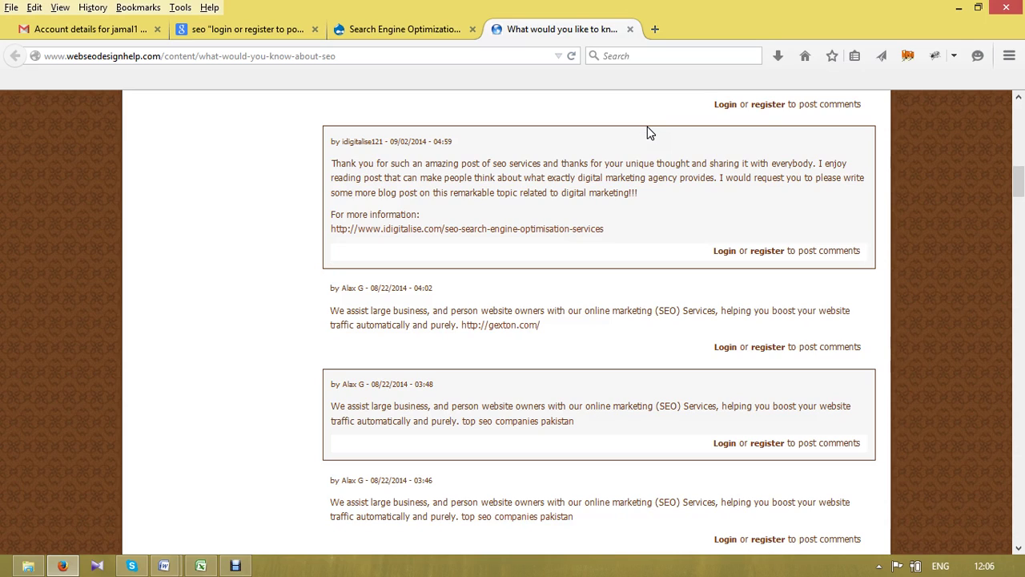
click(529, 134)
click(354, 27)
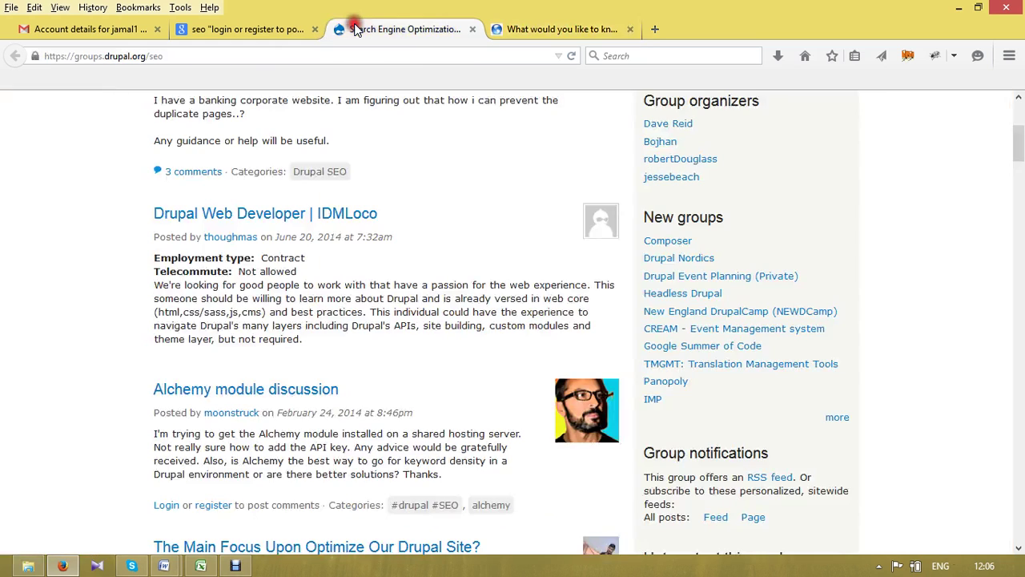
click(475, 31)
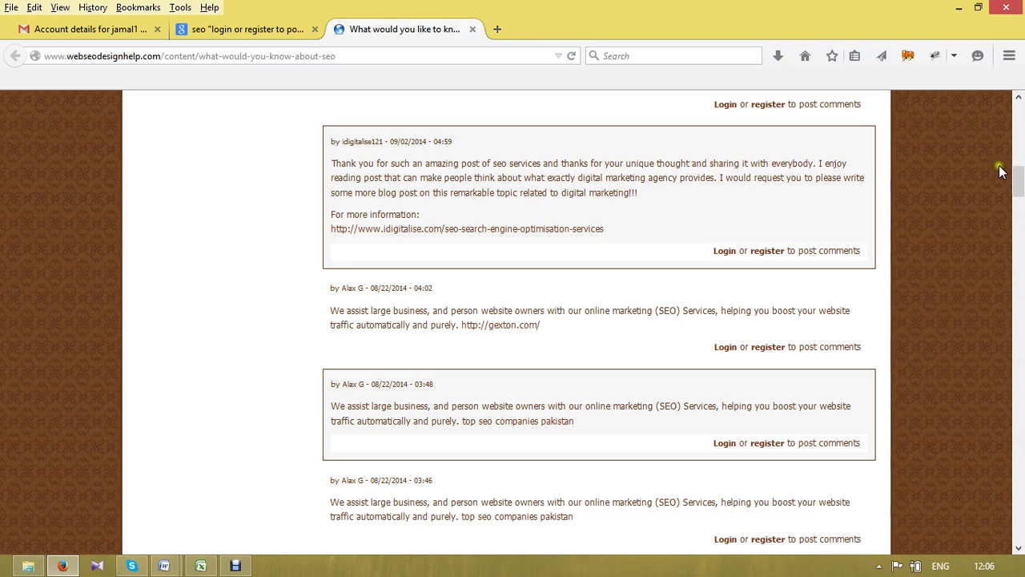
click(475, 191)
click(473, 30)
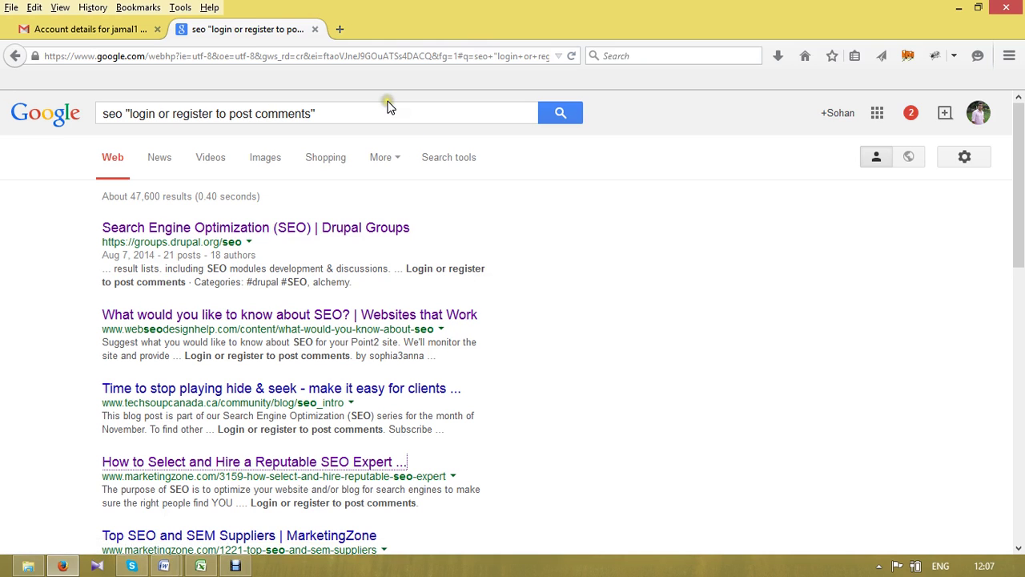
click(316, 30)
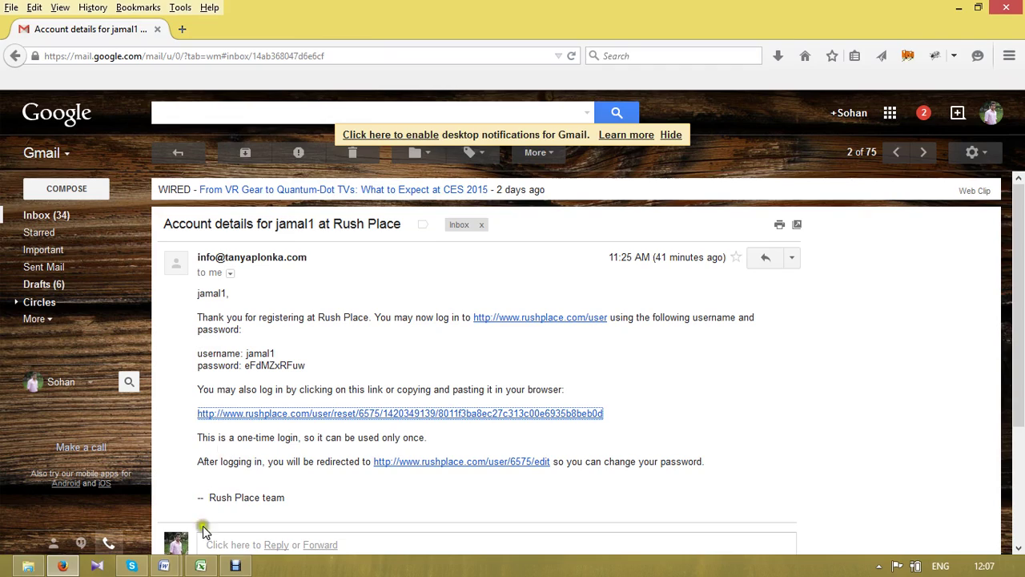
- Widen column C of the Blog comment sheet and copy the helensfishesclub.com link in C39
click(205, 567)
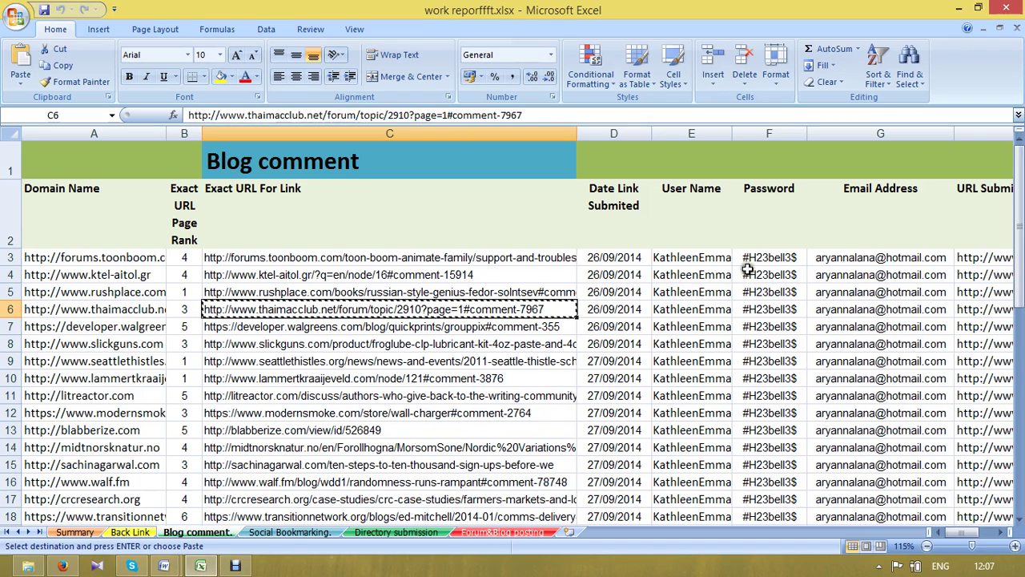
drag(1021, 250, 1021, 439)
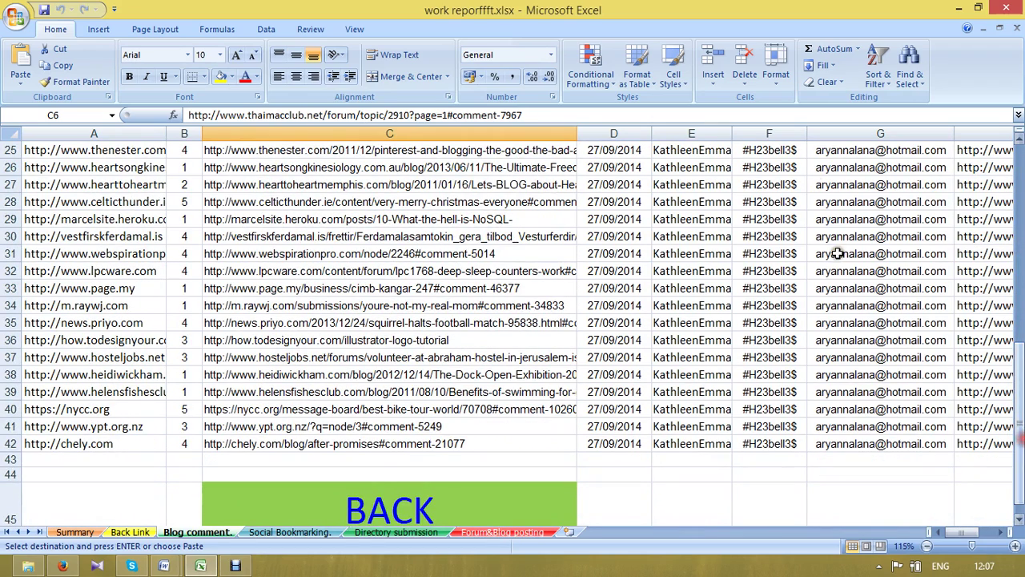
drag(577, 132, 788, 130)
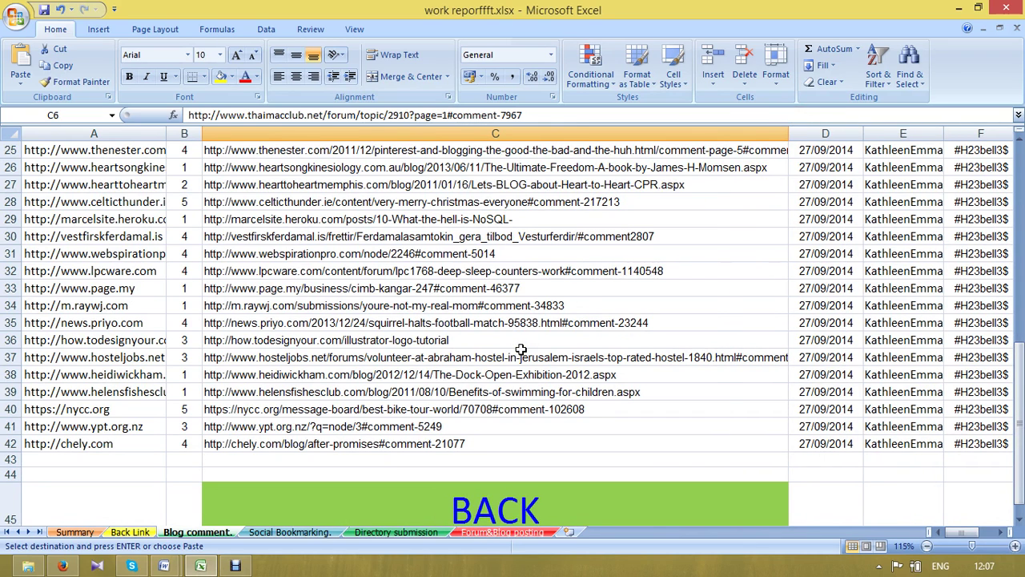
click(466, 389)
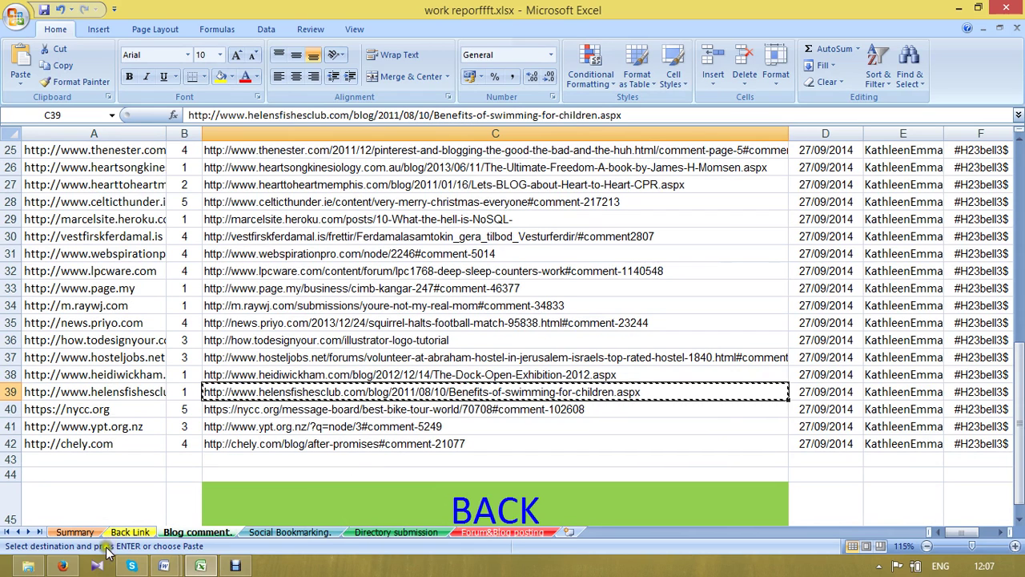
click(64, 566)
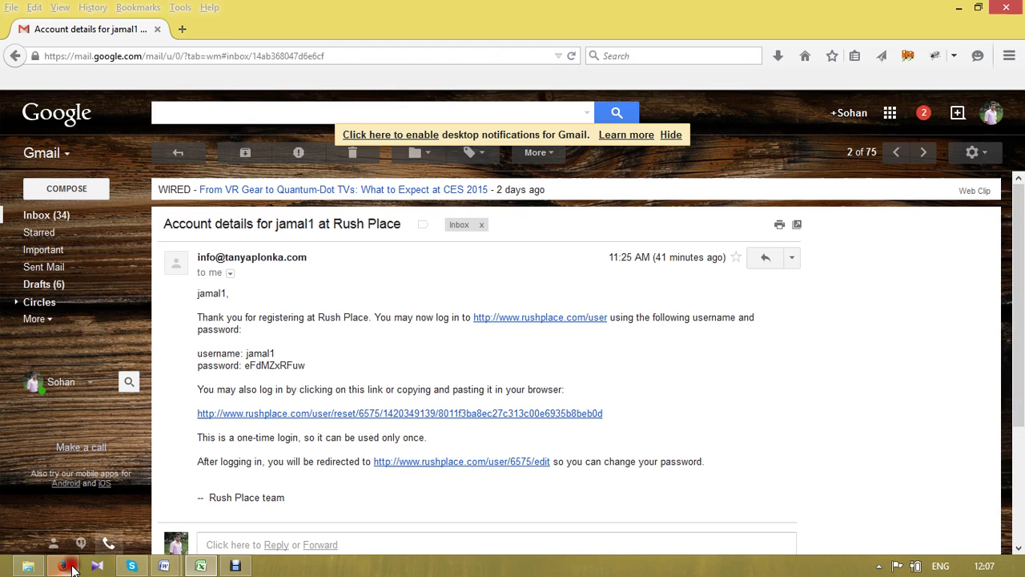
- Open the copied blog URL in a new Firefox tab
click(183, 28)
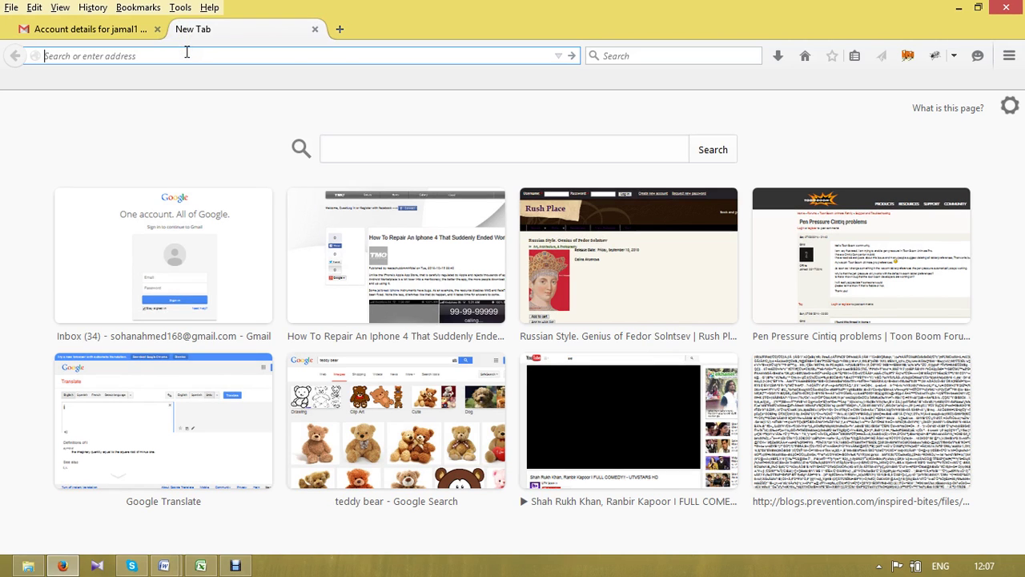
text(http://www.helensfishesclub.com/blog/2011/08/10/Benefits-of-swimming-for-children.aspx)
key(Return)
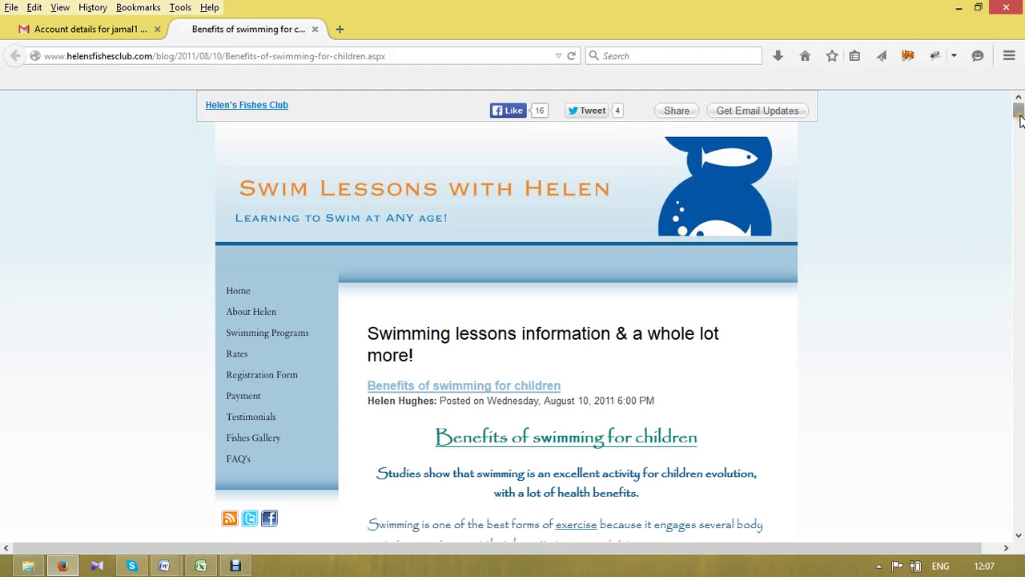
- Scroll to the Add a Comment form, select the Website field, and switch to Word
drag(1020, 118, 1017, 523)
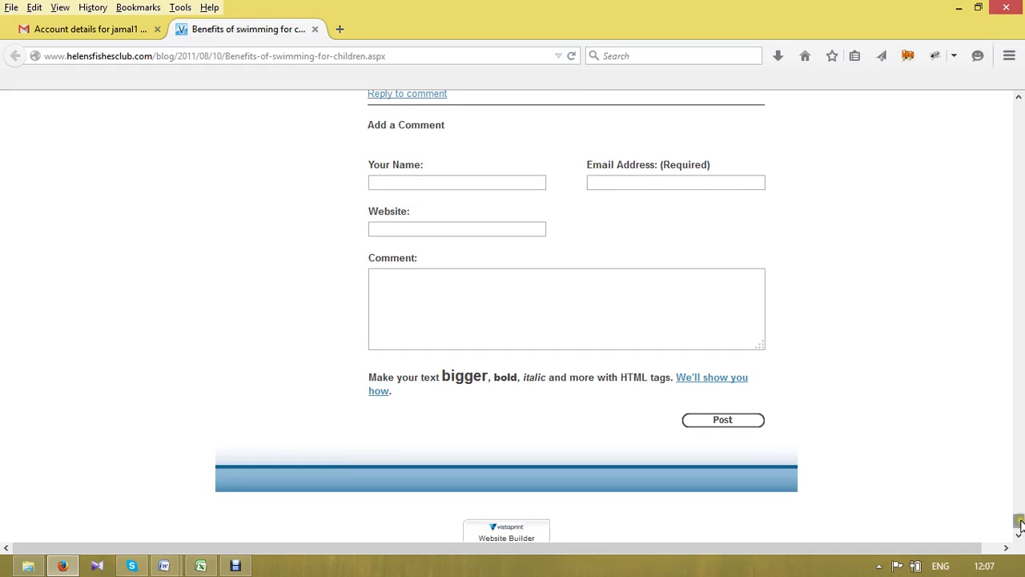
drag(1018, 520, 1019, 236)
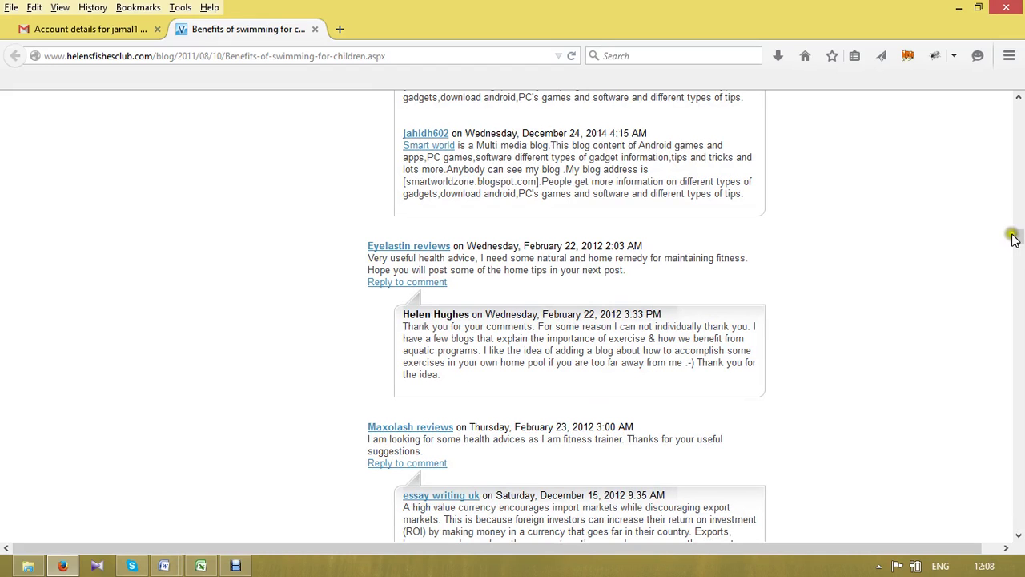
mouse_move(1021, 237)
mouse_down()
mouse_move(1018, 95)
mouse_move(1018, 525)
mouse_move(1022, 515)
mouse_up()
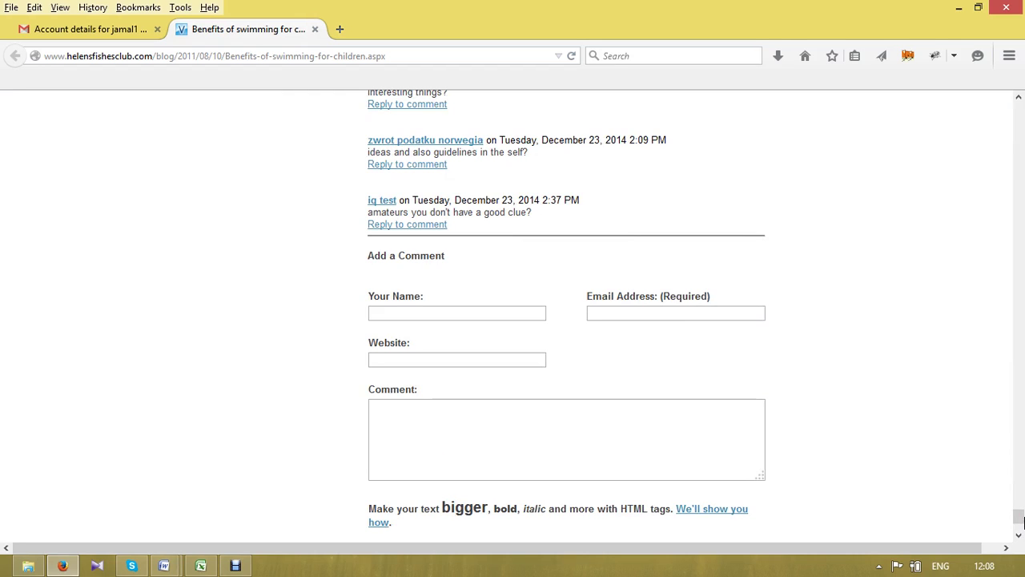
drag(1022, 521, 1018, 524)
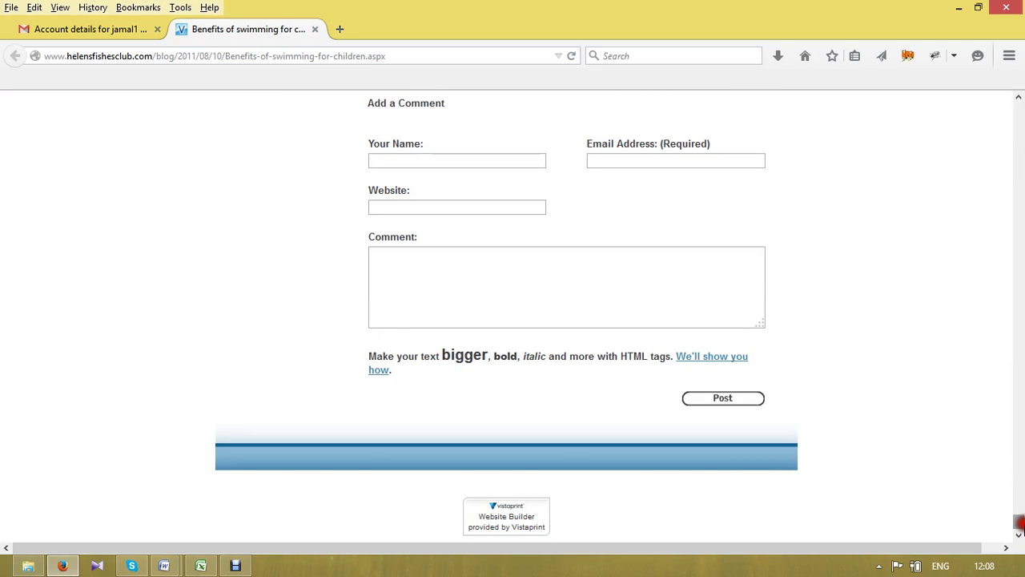
click(386, 201)
click(165, 566)
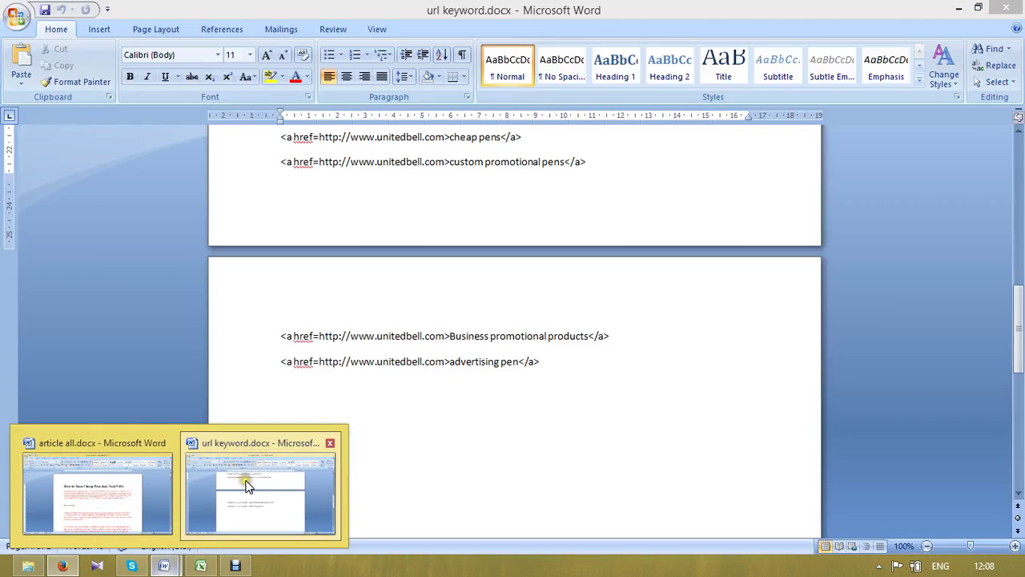
click(247, 485)
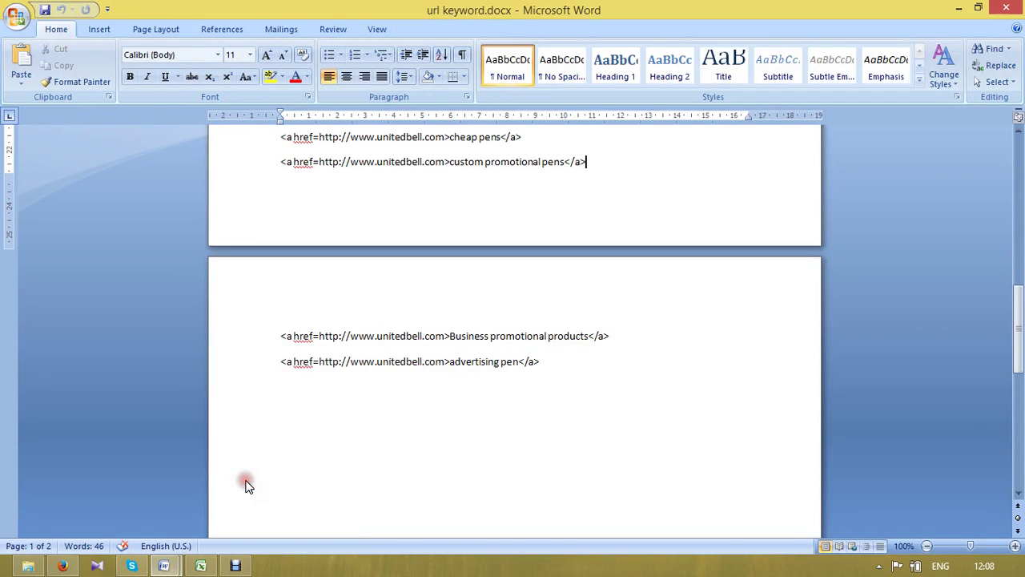
double_click(419, 162)
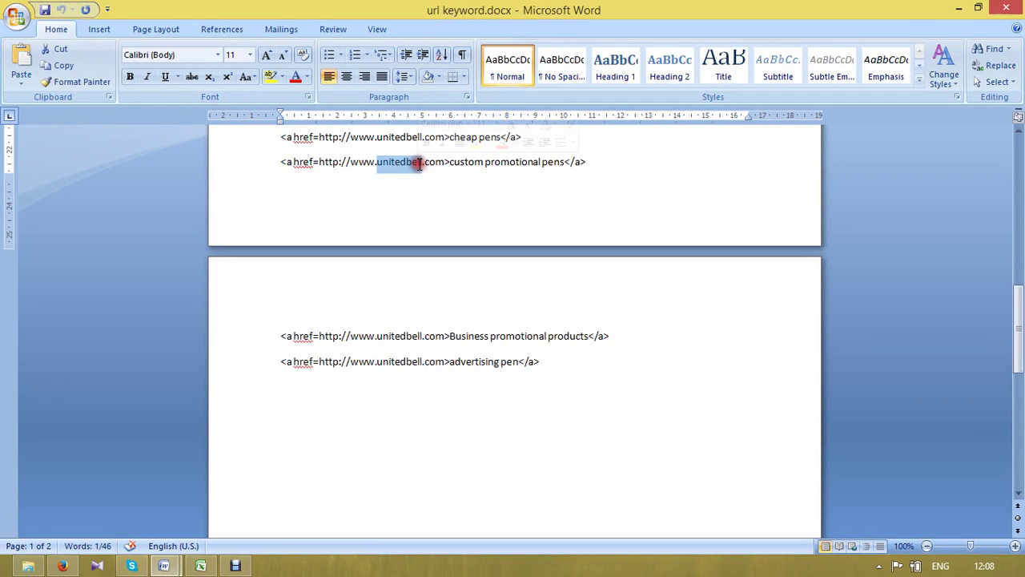
click(419, 163)
double_click(418, 163)
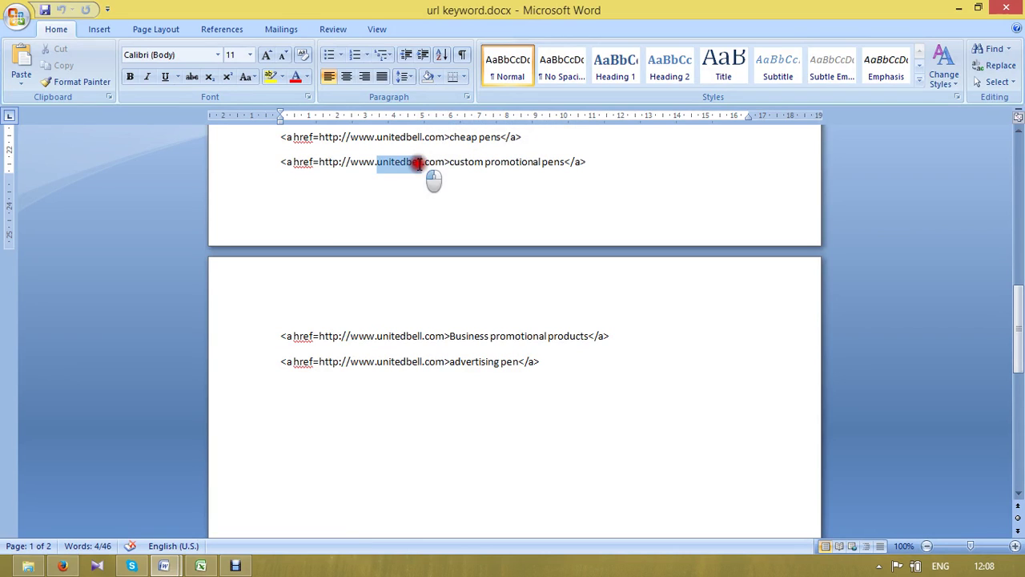
click(320, 164)
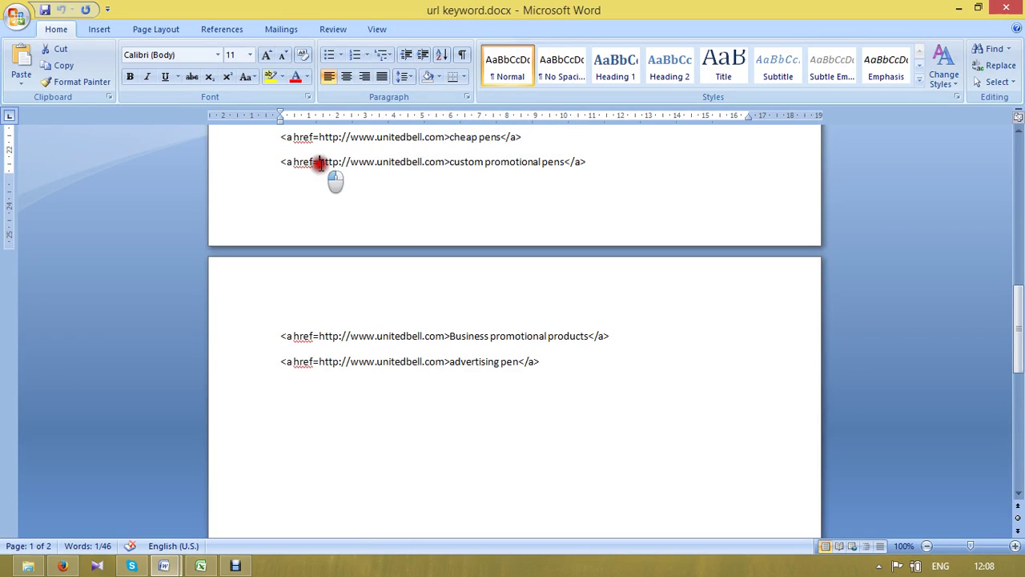
drag(320, 164, 437, 165)
key(ctrl+c)
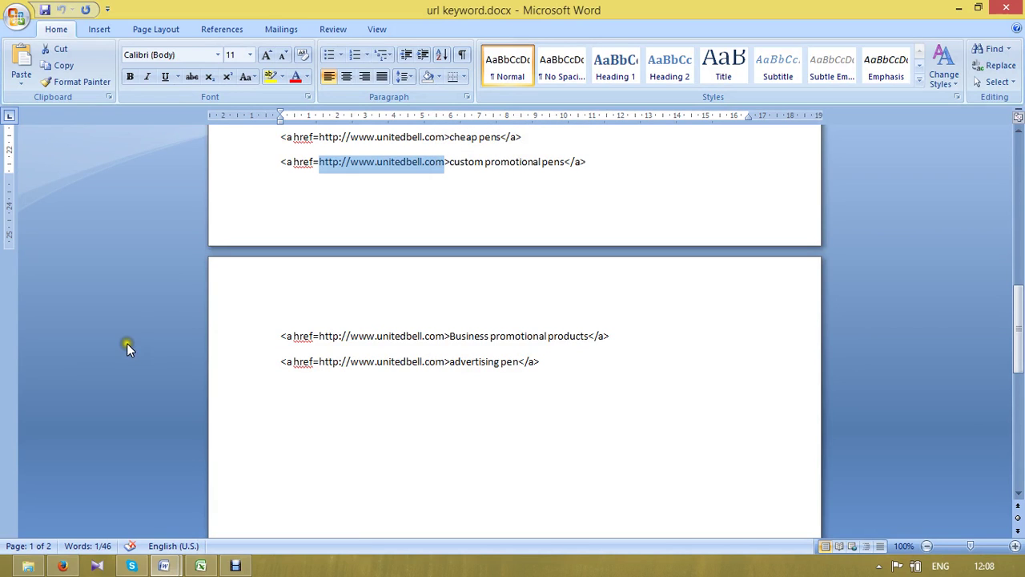
click(63, 565)
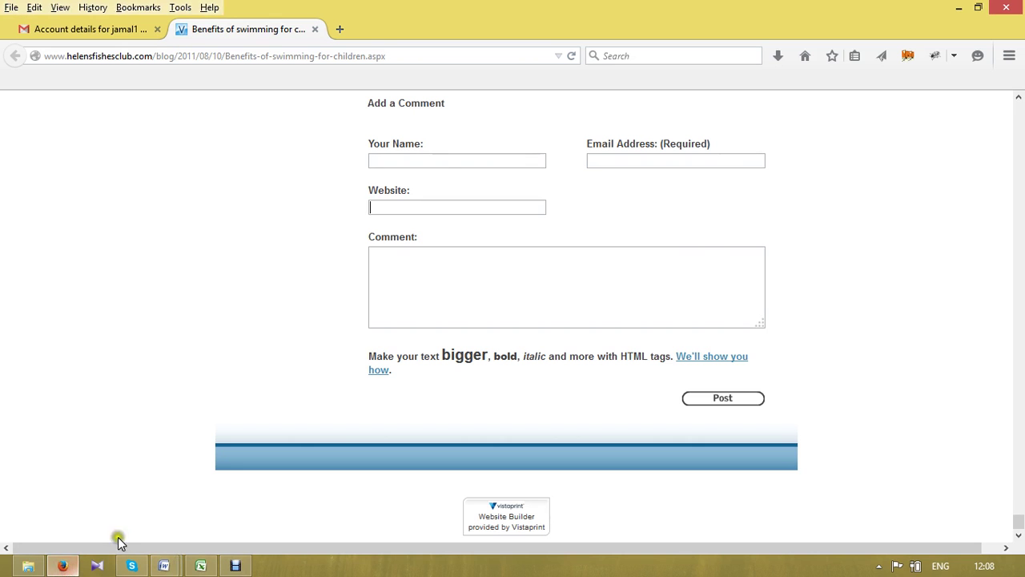
click(394, 206)
key(ctrl+v)
click(447, 159)
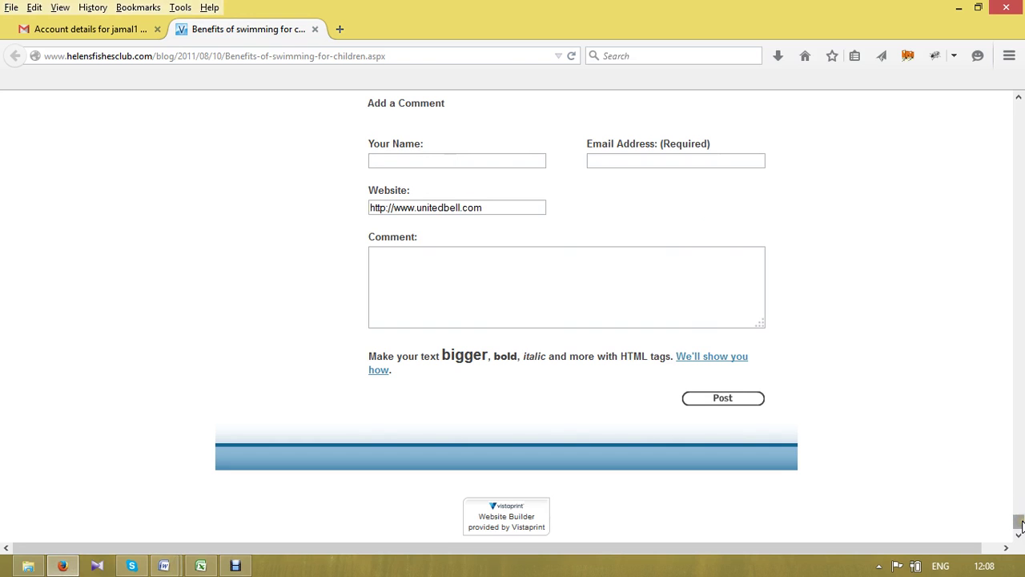
drag(1020, 525, 1019, 517)
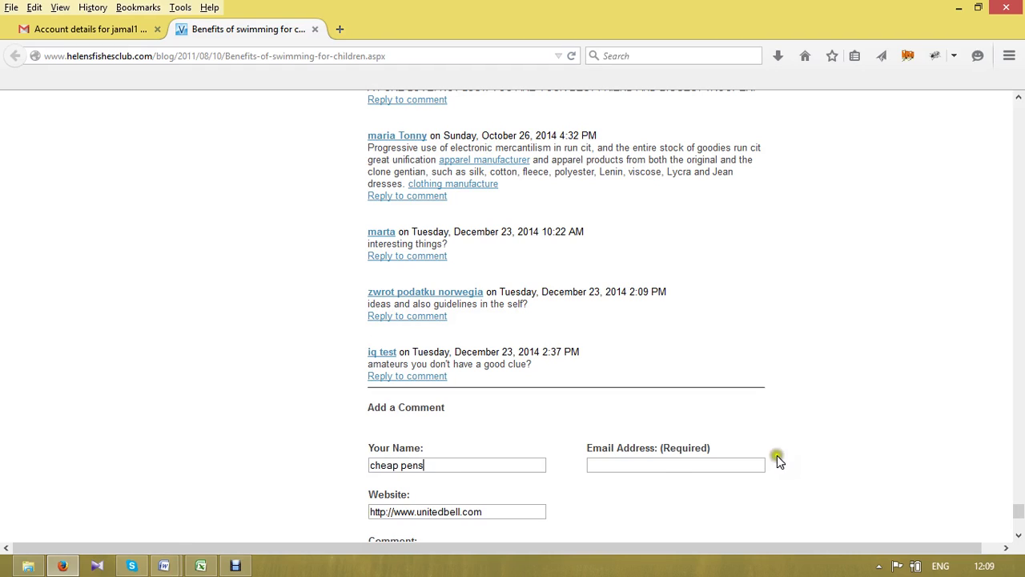
click(649, 465)
click(84, 29)
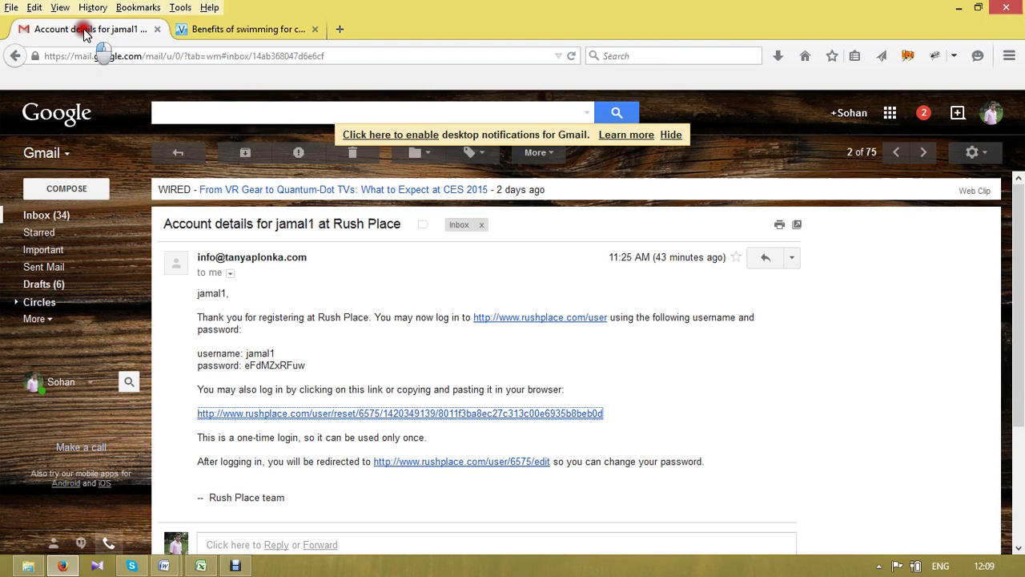
click(1005, 115)
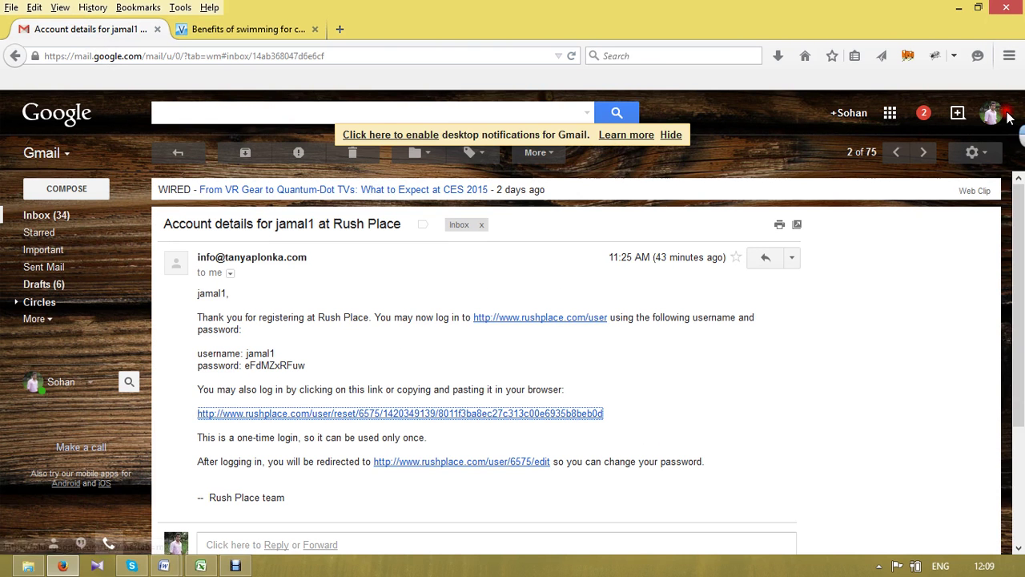
click(992, 113)
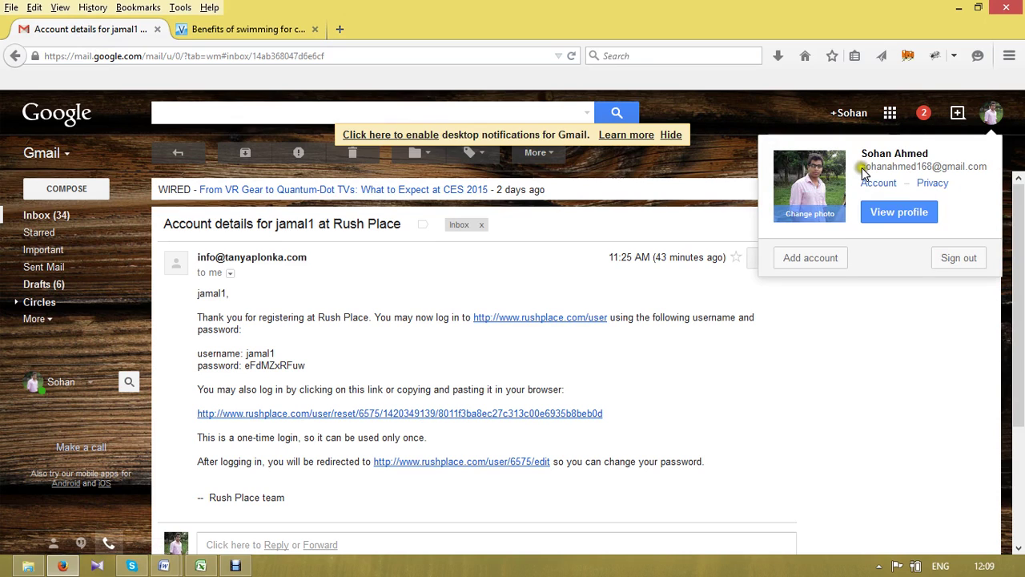
mouse_move(863, 168)
mouse_down()
mouse_move(904, 180)
mouse_move(1008, 161)
mouse_move(993, 159)
mouse_move(982, 184)
mouse_move(958, 166)
mouse_move(941, 188)
mouse_move(925, 172)
mouse_move(850, 168)
mouse_move(860, 171)
mouse_up()
click(982, 184)
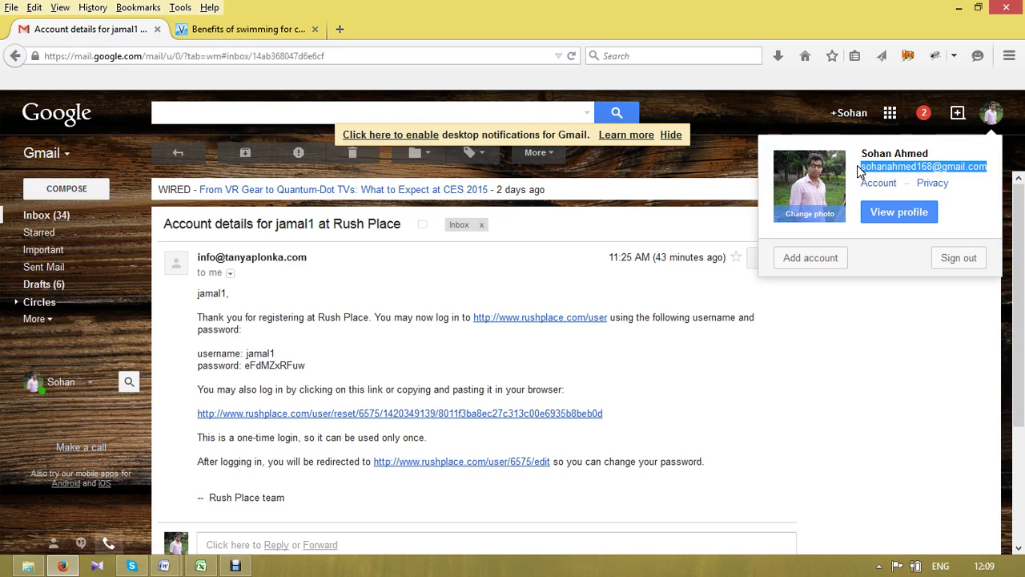
- Paste the account e-mail into the blog form's Email Address field
click(243, 28)
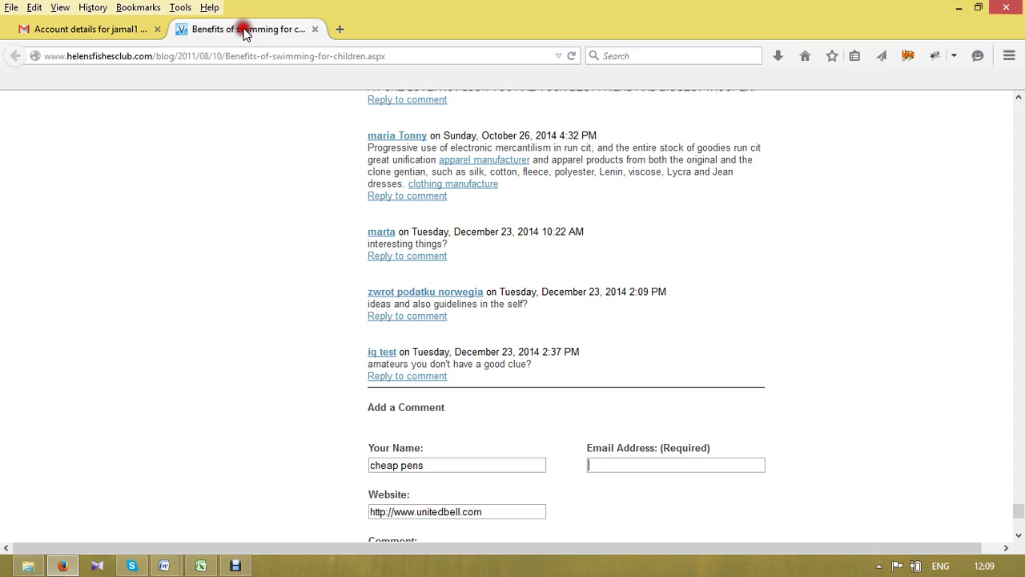
click(616, 469)
key(ctrl+v)
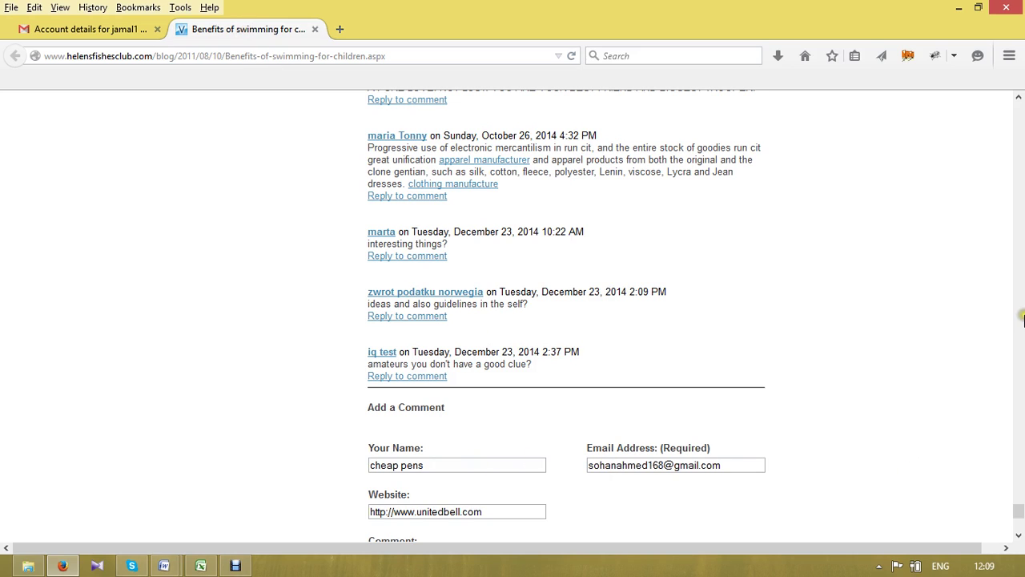
click(1018, 535)
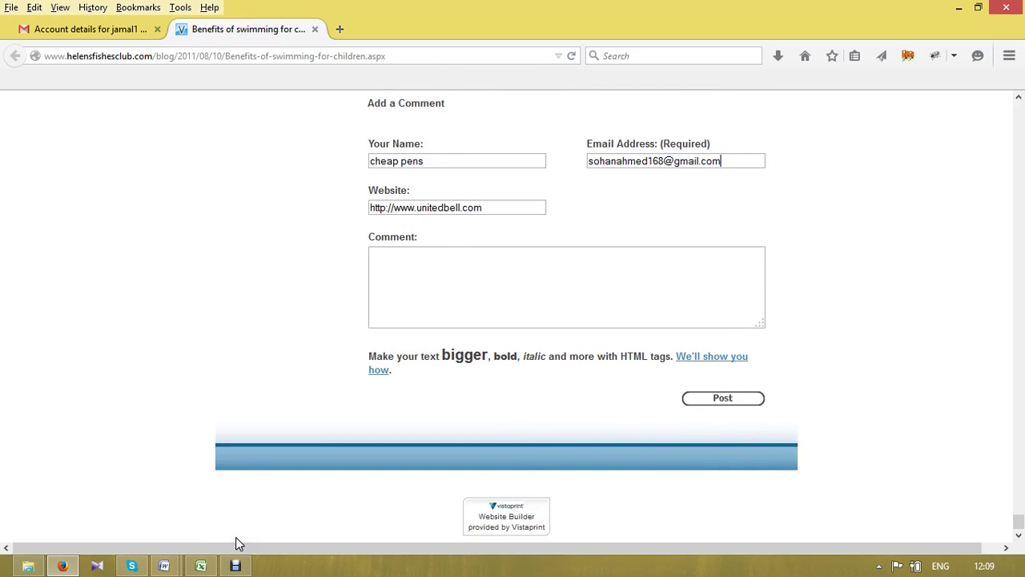
- Paste the Cheap pens paragraph from article all into the Comment box
click(166, 566)
click(135, 481)
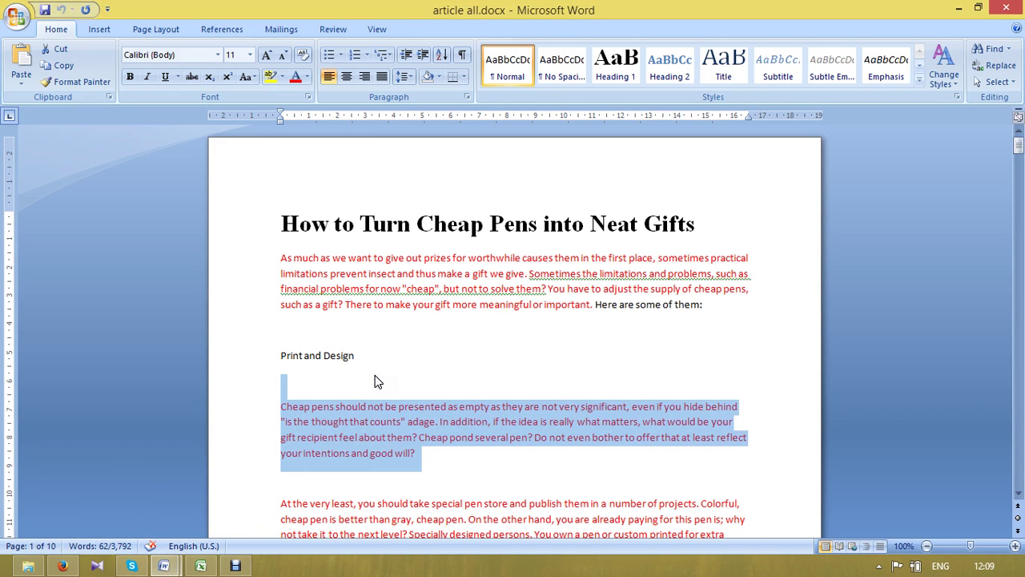
key(alt+Tab)
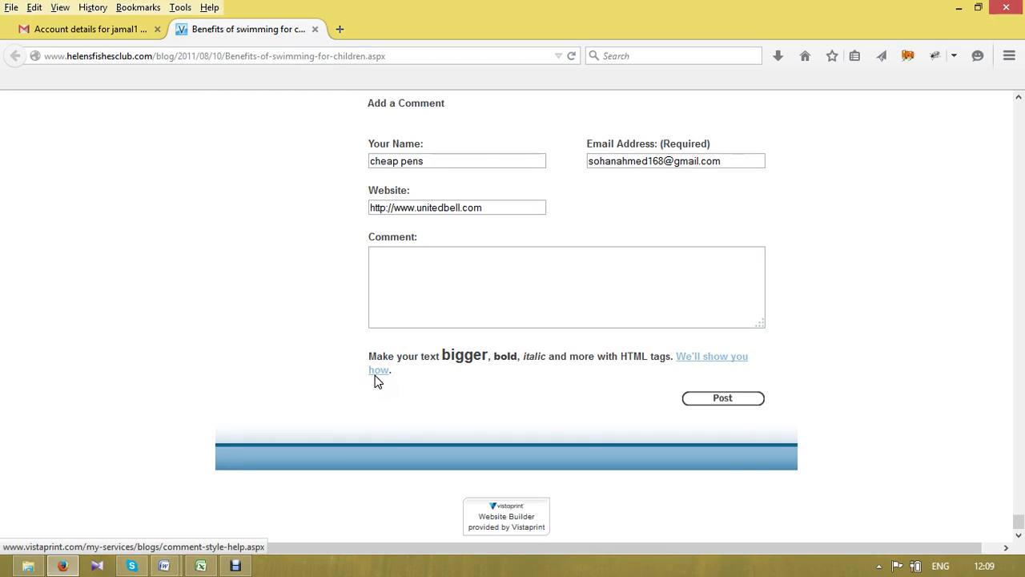
click(458, 294)
text(Cheap pens should not be presented as empty as they are not very significant, even if you hide behind "is the thought that counts" adage. In addition, if the idea is really what matters, what would be your gift recipient feel about them? Cheap pond several pen? Do not even bother to offer that at least reflect your intentions and good will?)
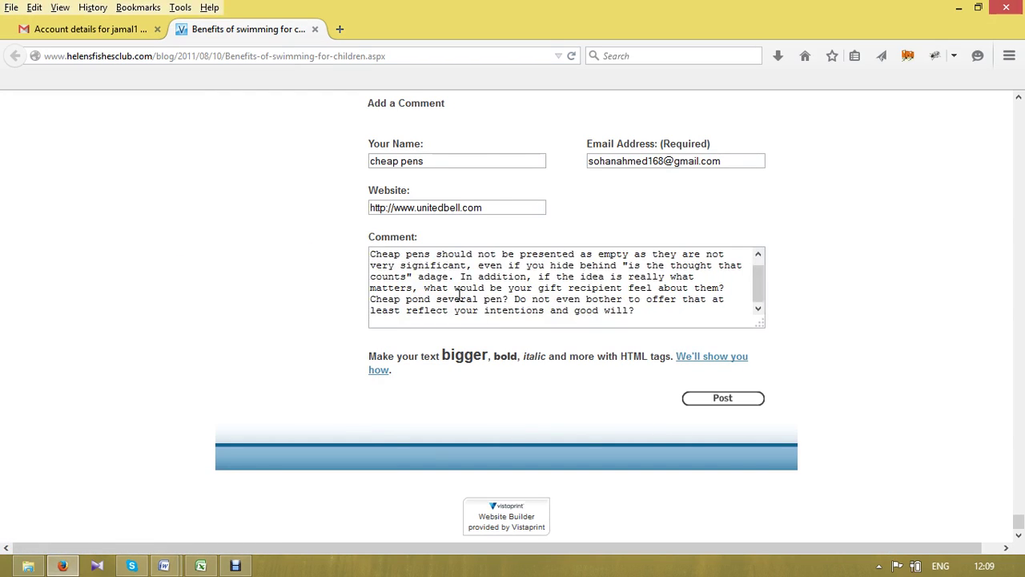
- Remove the blank line above the comment and select the words 'Cheap pens'
drag(760, 292, 763, 272)
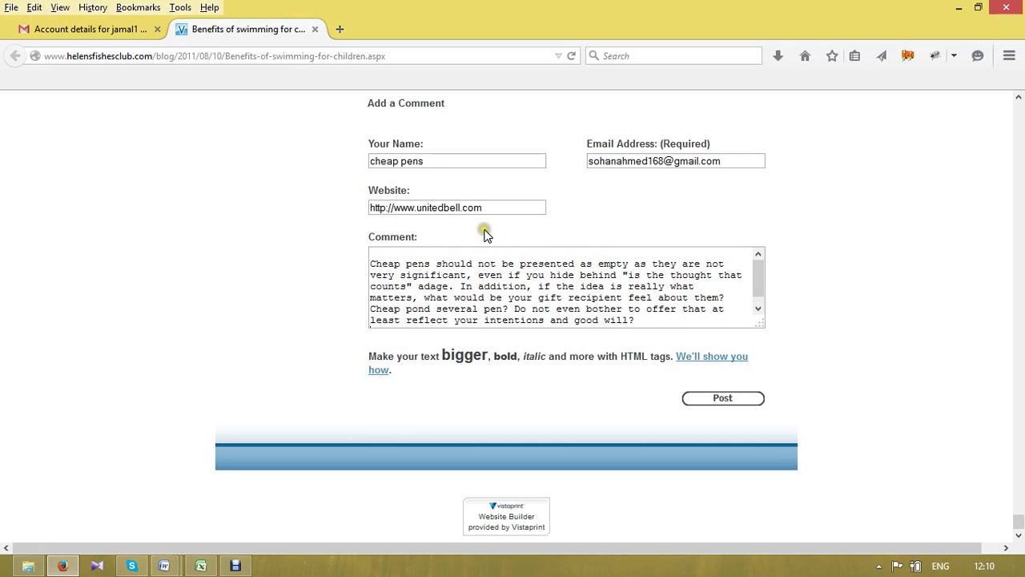
click(371, 265)
key(BackSpace)
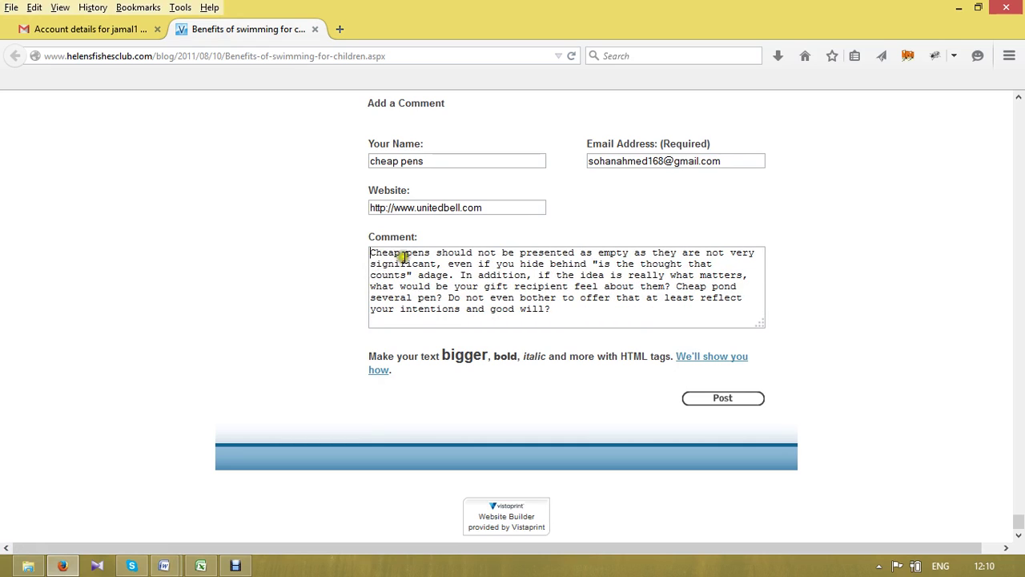
click(432, 253)
drag(430, 252, 369, 253)
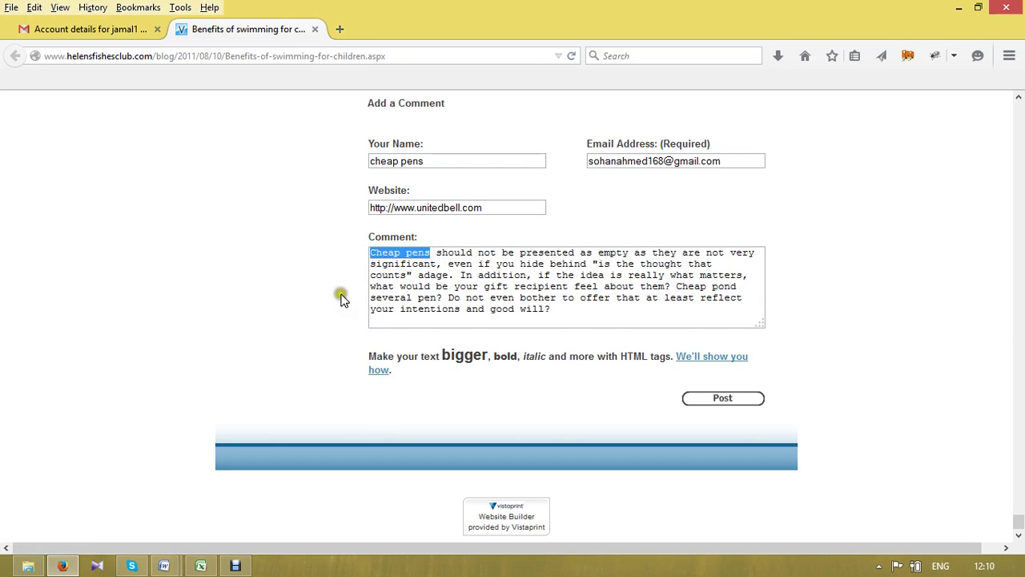
click(163, 567)
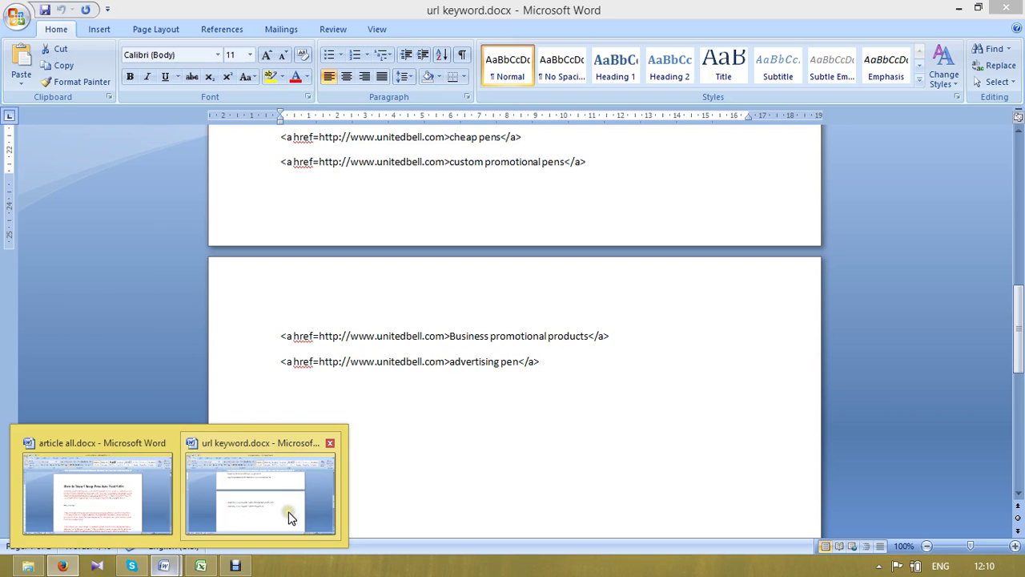
click(286, 512)
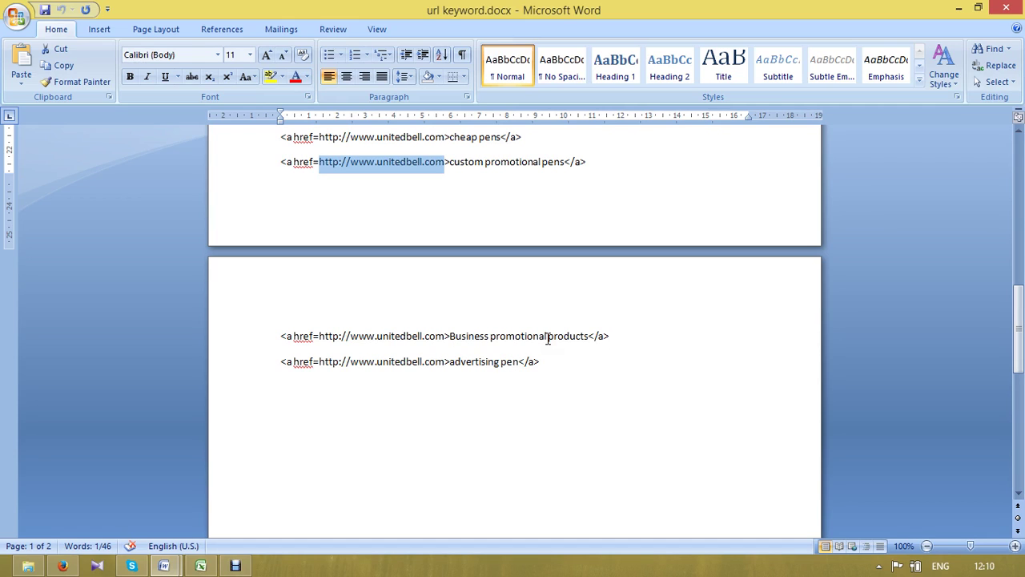
click(541, 144)
key(shift+Left)
key(shift+Left)
key(shift+Left)
key(shift+Left)
key(shift+Left)
key(shift+Left)
key(shift+Left)
key(shift+Left)
key(shift+Left)
key(shift+Left)
key(shift+Left)
key(shift+Left)
key(shift+Left)
key(shift+Left)
key(shift+Left)
key(shift+Left)
key(shift+Left)
key(shift+Left)
key(shift+Left)
key(shift+Left)
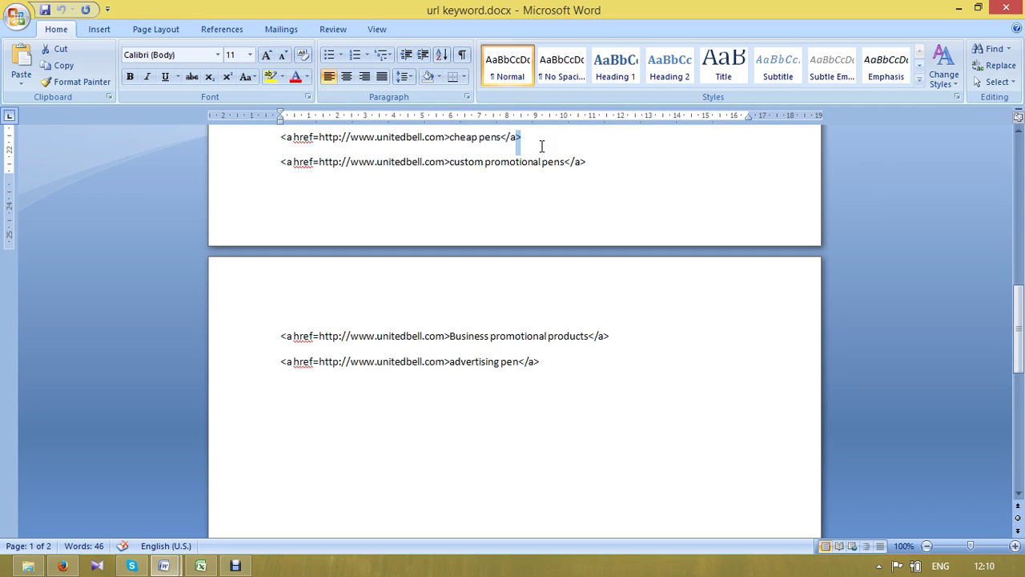
key(shift+Left)
key(shift+Left)
key(shift+Left)
key(shift+Left)
key(shift+Left)
key(shift+Left)
key(shift+Left)
key(shift+Left)
key(shift+Left)
key(shift+Left)
key(shift+Left)
key(shift+Left)
key(shift+Left)
key(ctrl+c)
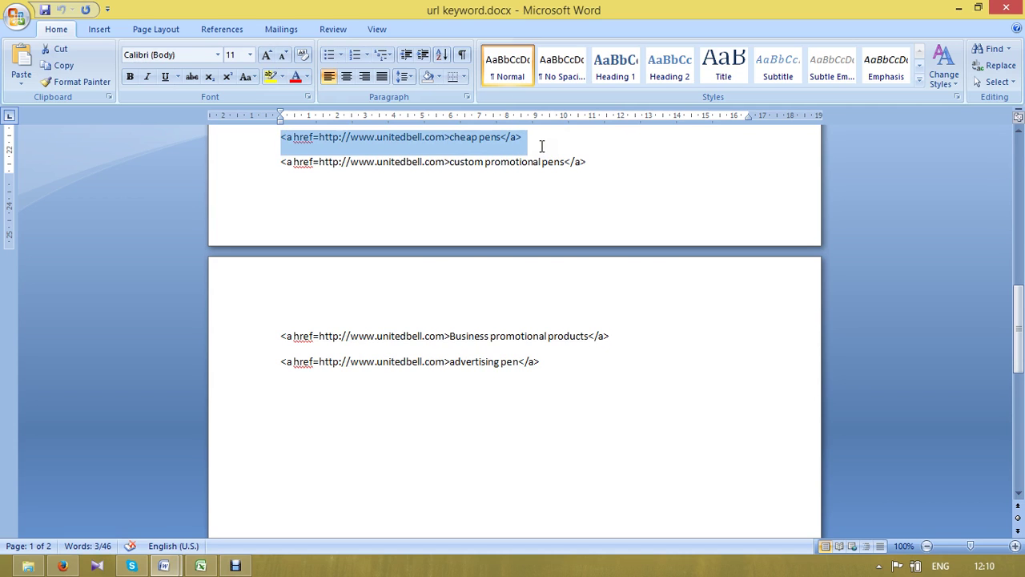
key(alt+Tab)
key(ctrl+v)
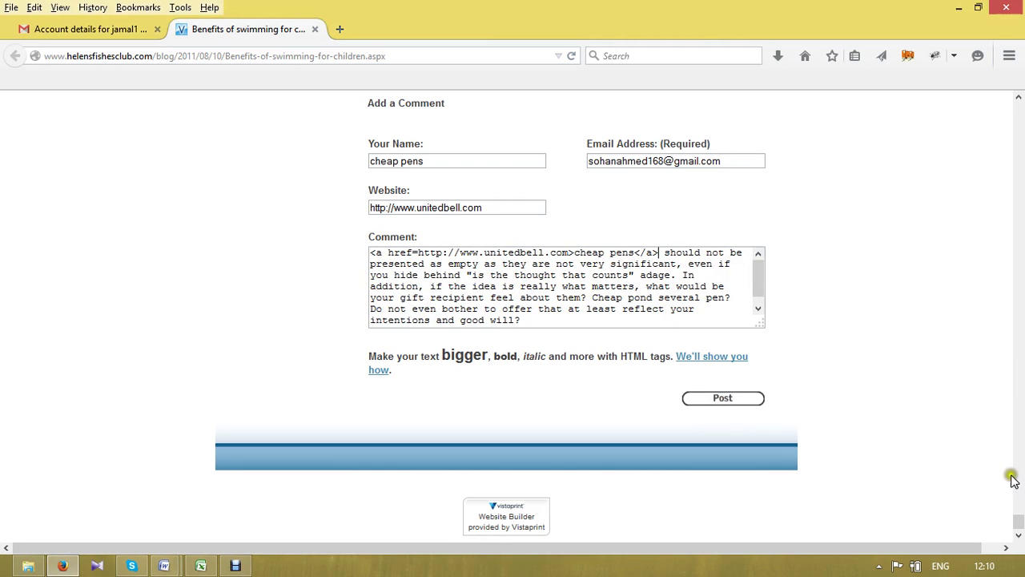
- Review the comment text and post the cheap pens comment to the blog
mouse_move(1019, 522)
mouse_down()
mouse_move(1018, 491)
mouse_move(1018, 505)
mouse_up()
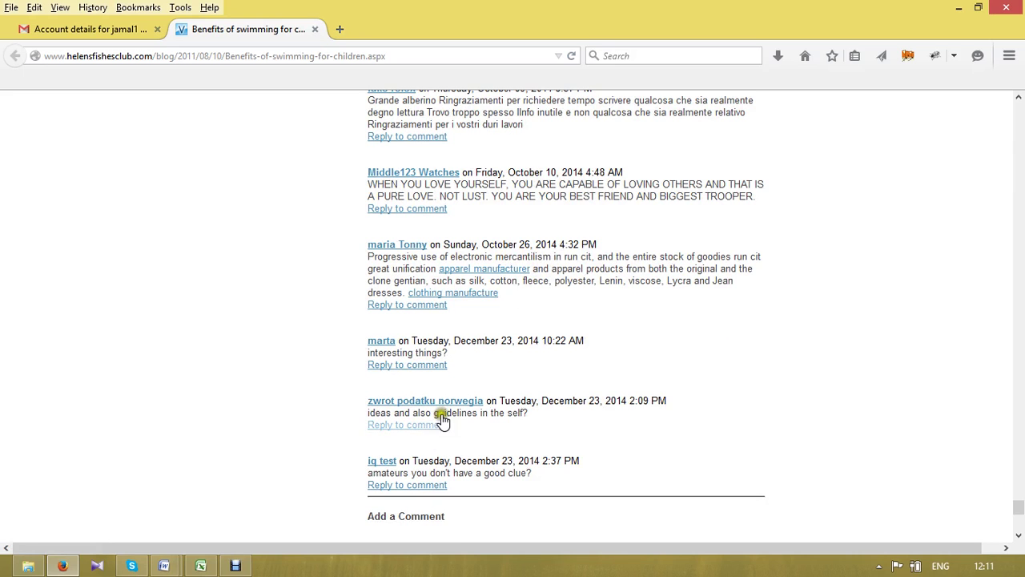
click(1019, 534)
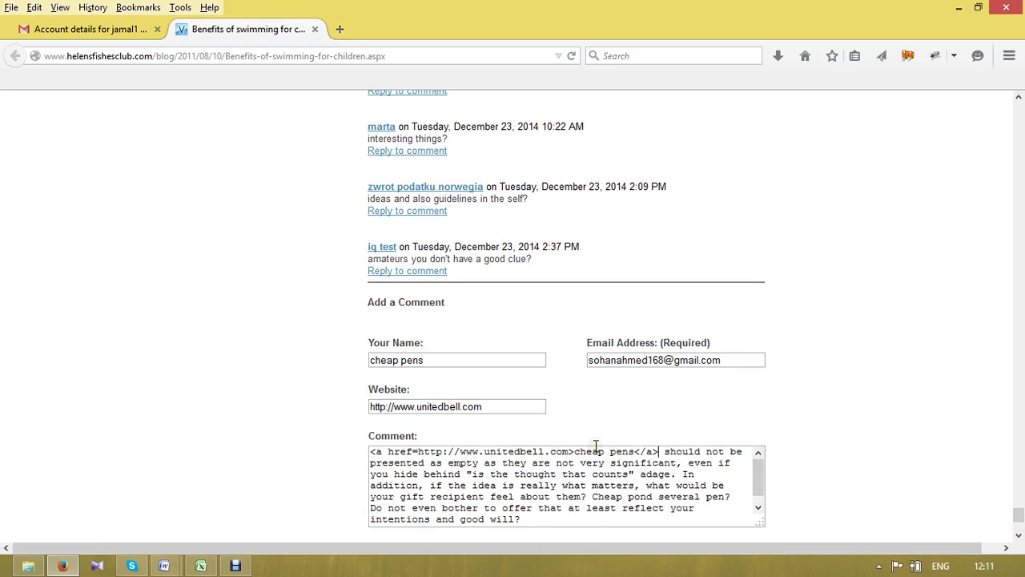
click(658, 452)
scroll(1018, 535, down, 5)
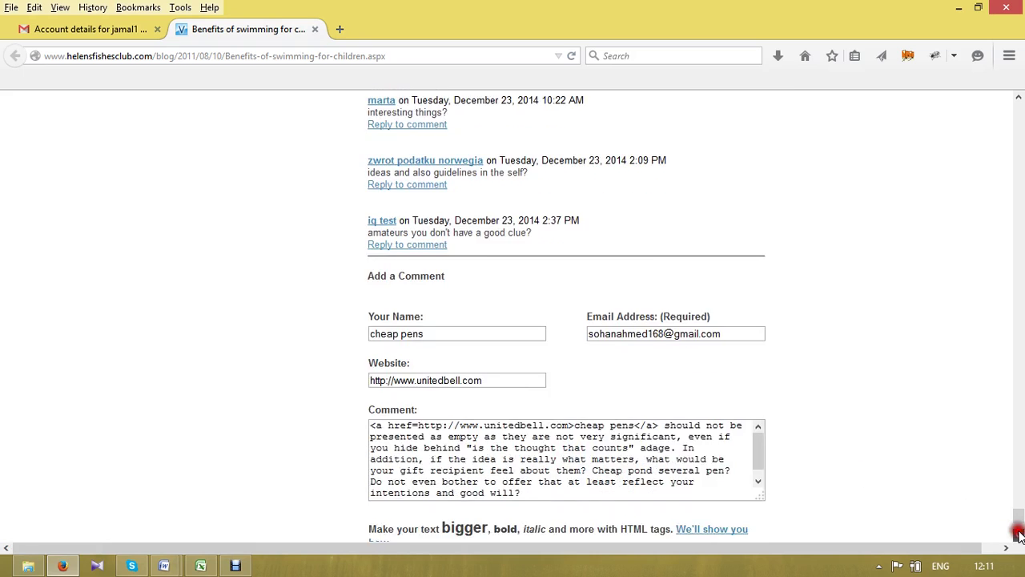
click(713, 399)
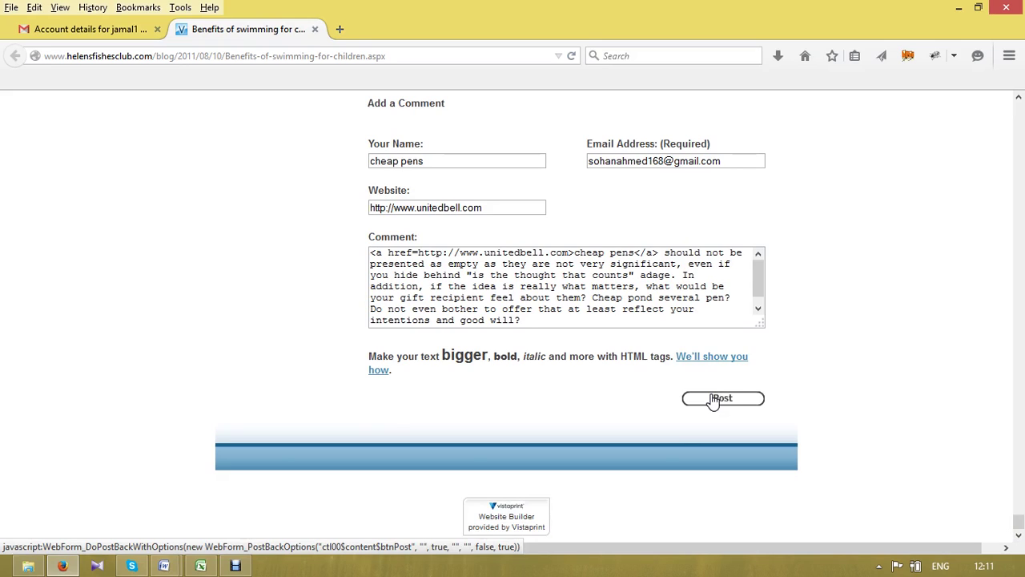
click(712, 400)
click(731, 398)
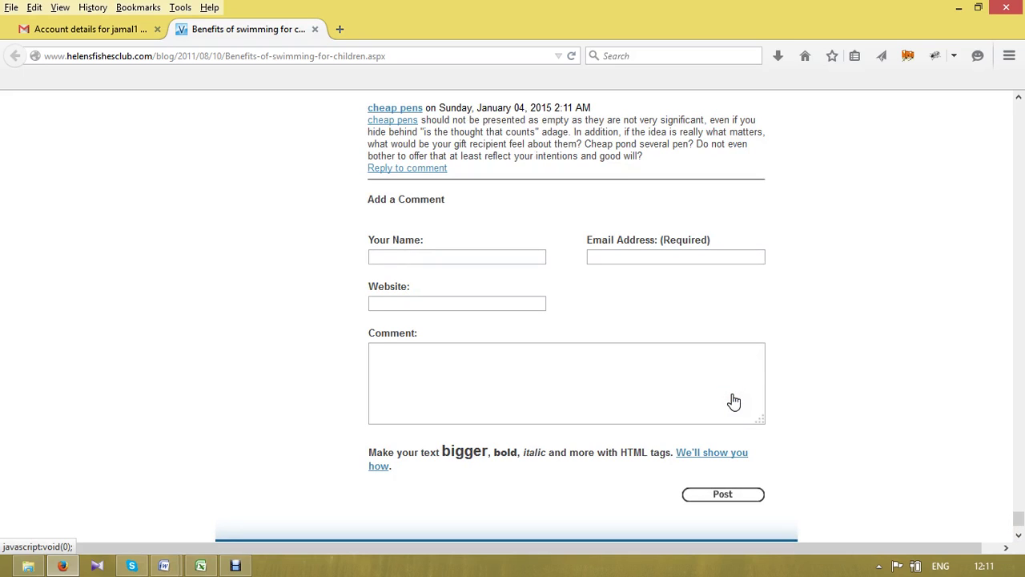
- Follow the cheap pens author link on the published comment
click(540, 203)
click(389, 109)
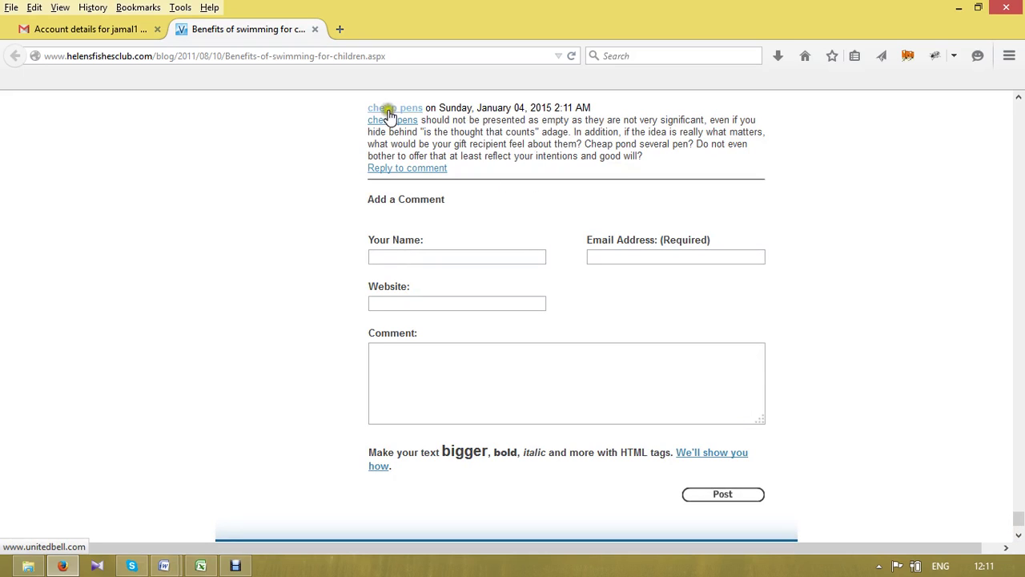
click(392, 113)
click(395, 108)
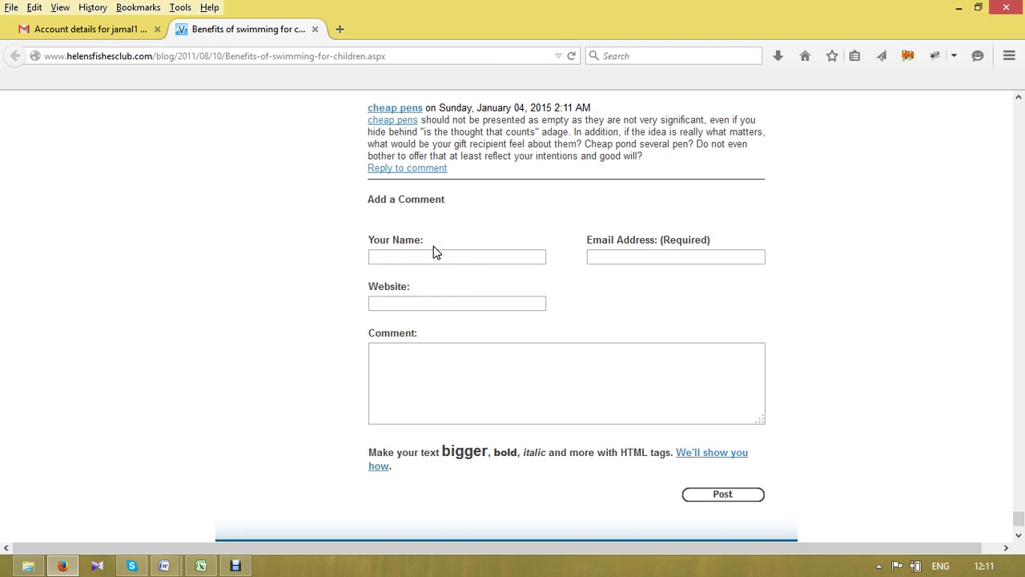
- Retry the cheap pens link until it opens in a new tab
click(414, 290)
click(445, 216)
click(403, 344)
click(430, 279)
click(418, 251)
click(388, 107)
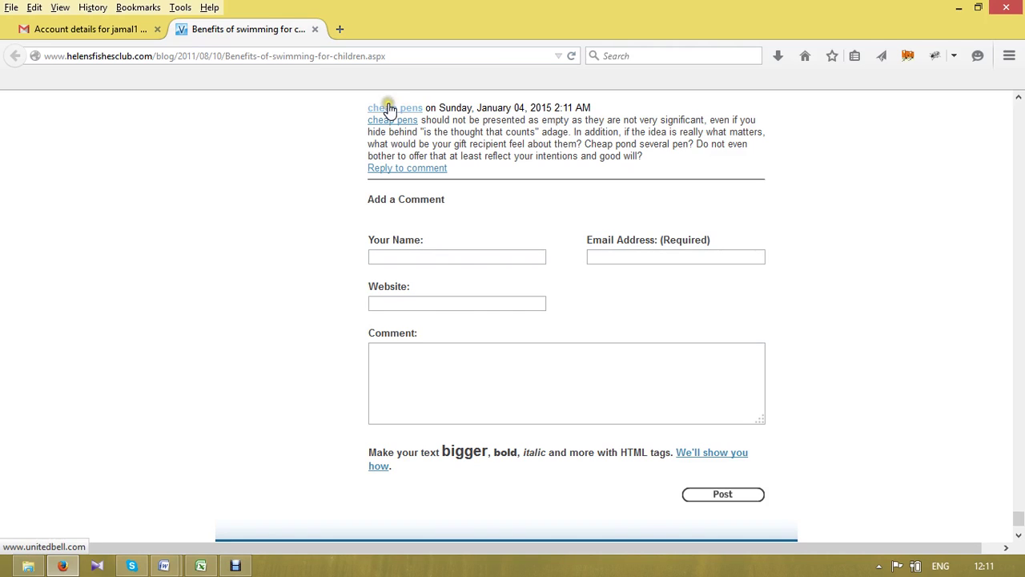
click(390, 109)
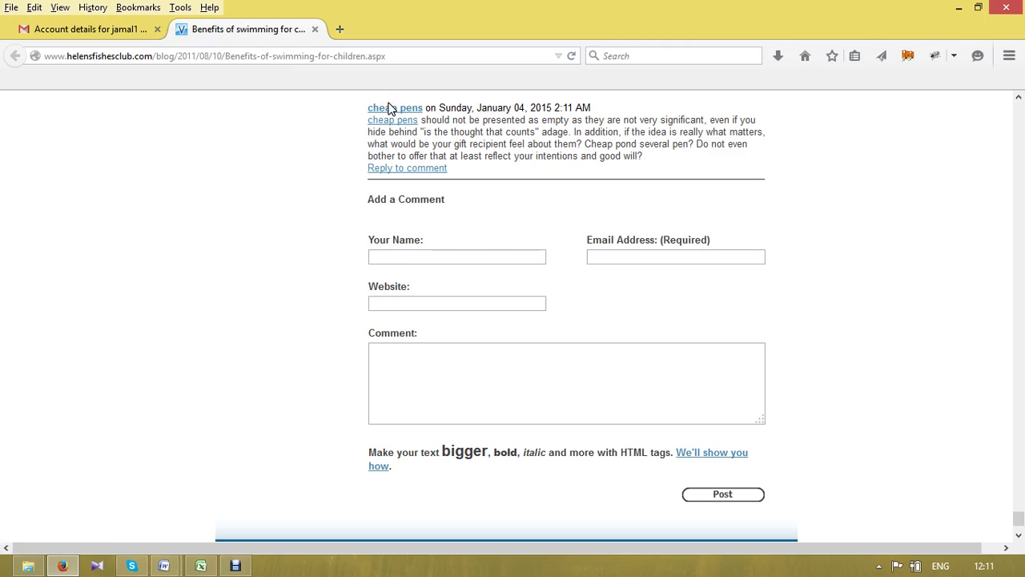
click(389, 112)
click(389, 111)
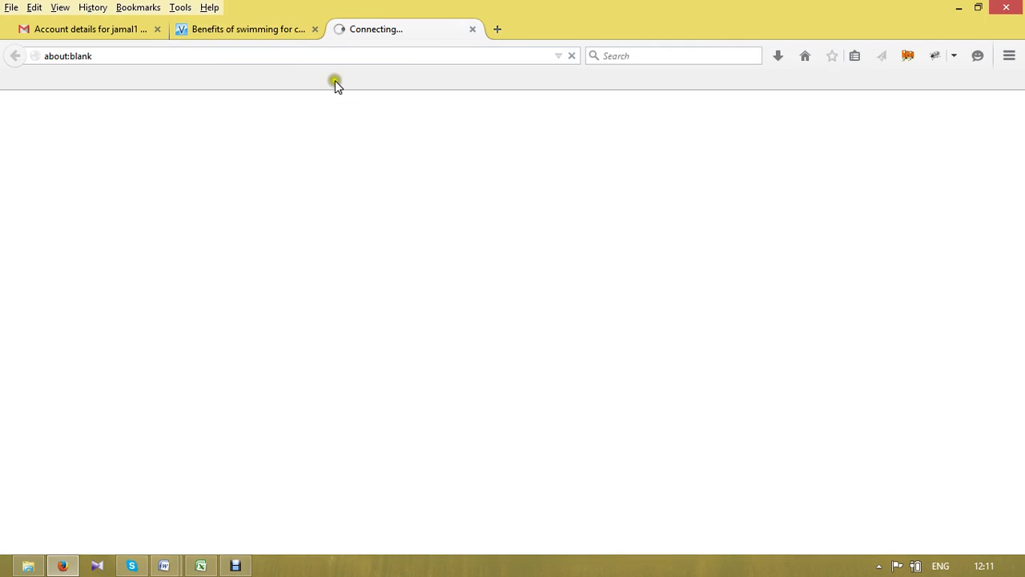
- Load the UnitedBell site via the cheap pens link, close the duplicate tab, return to Excel
click(270, 26)
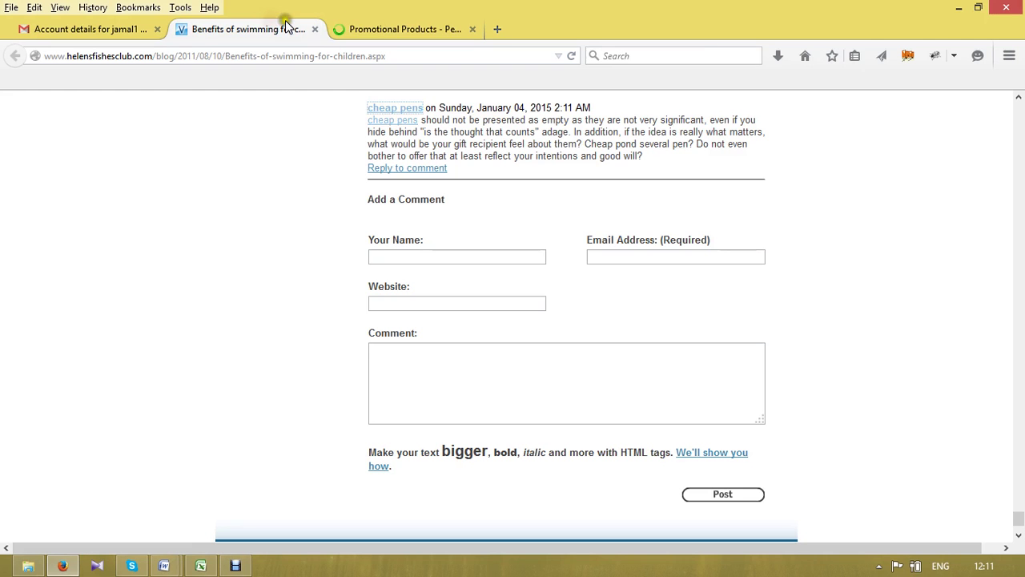
click(392, 123)
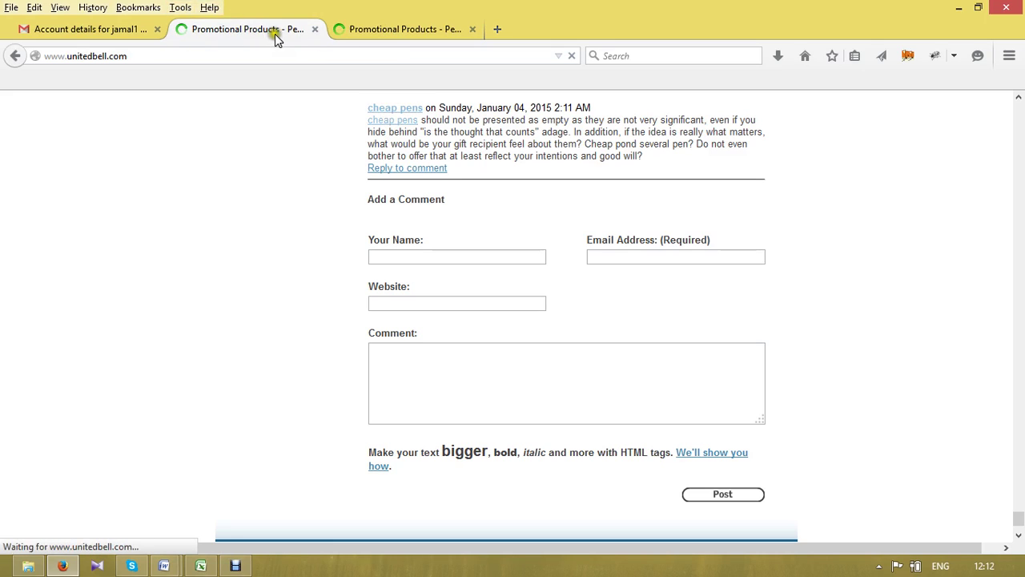
click(365, 32)
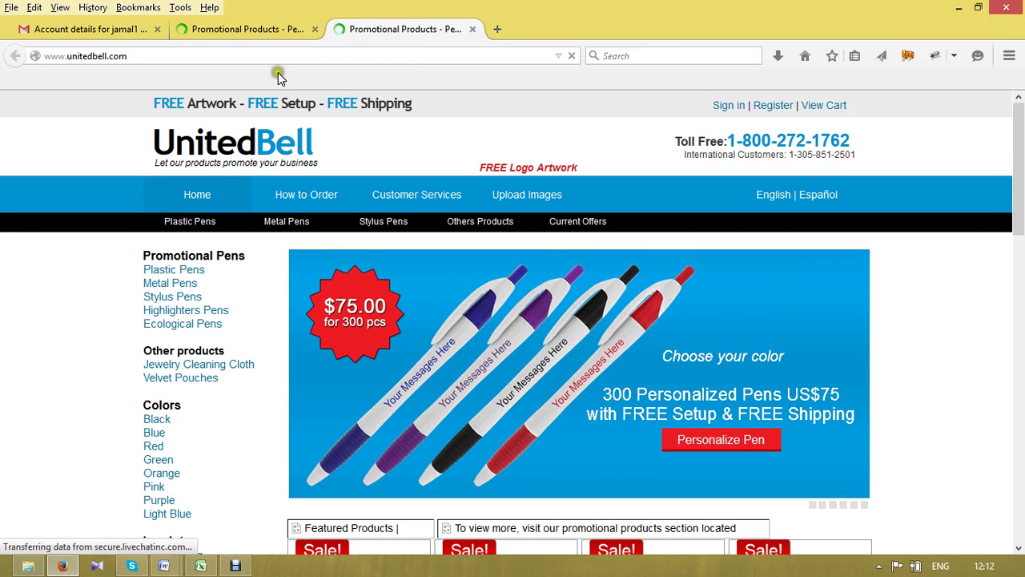
click(266, 30)
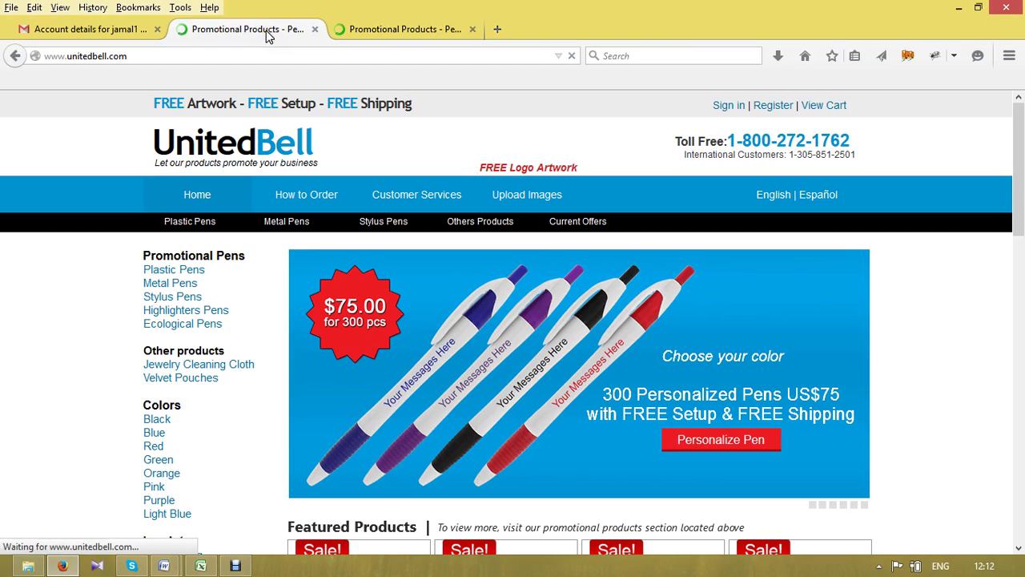
click(384, 28)
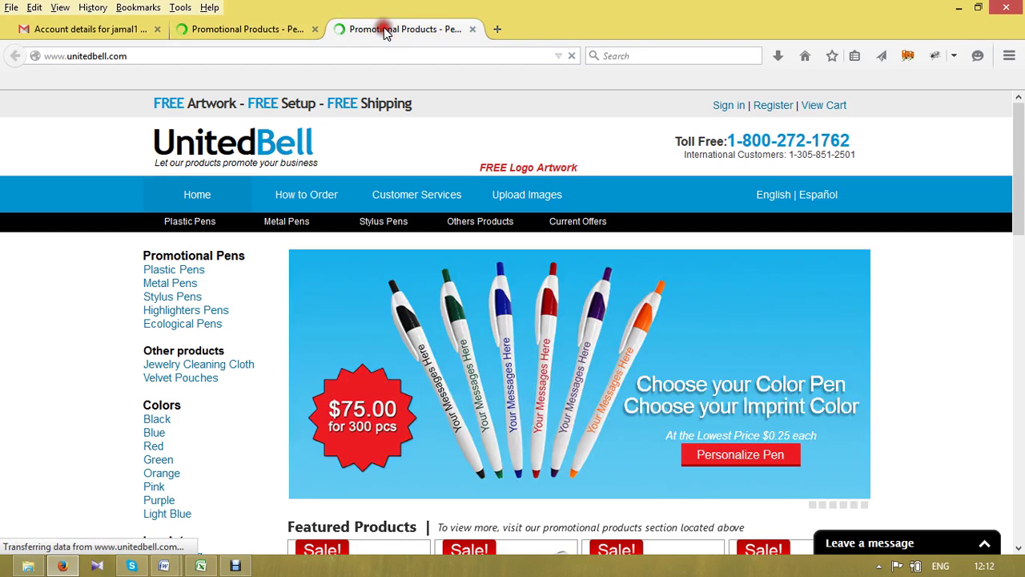
click(472, 29)
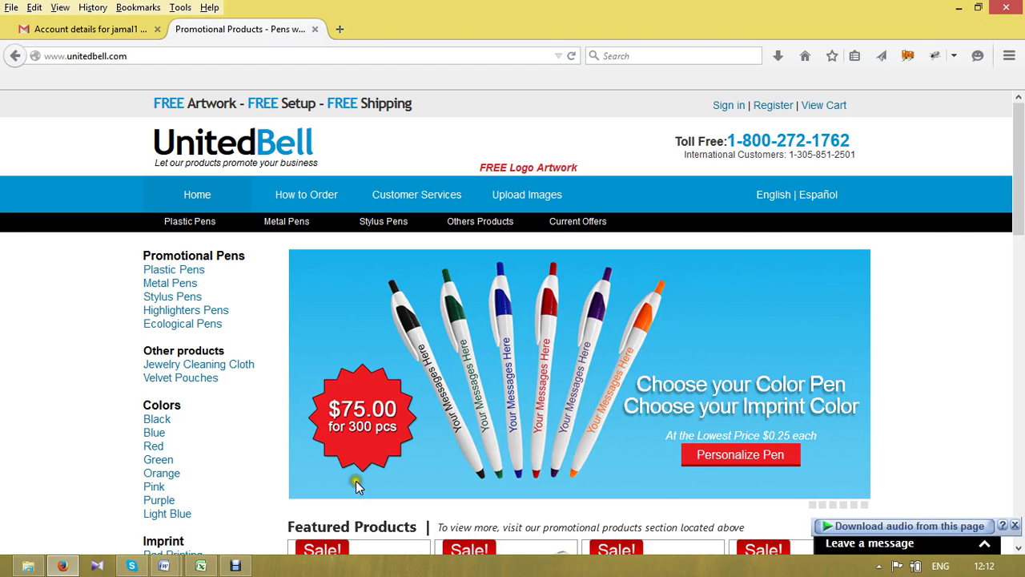
click(201, 566)
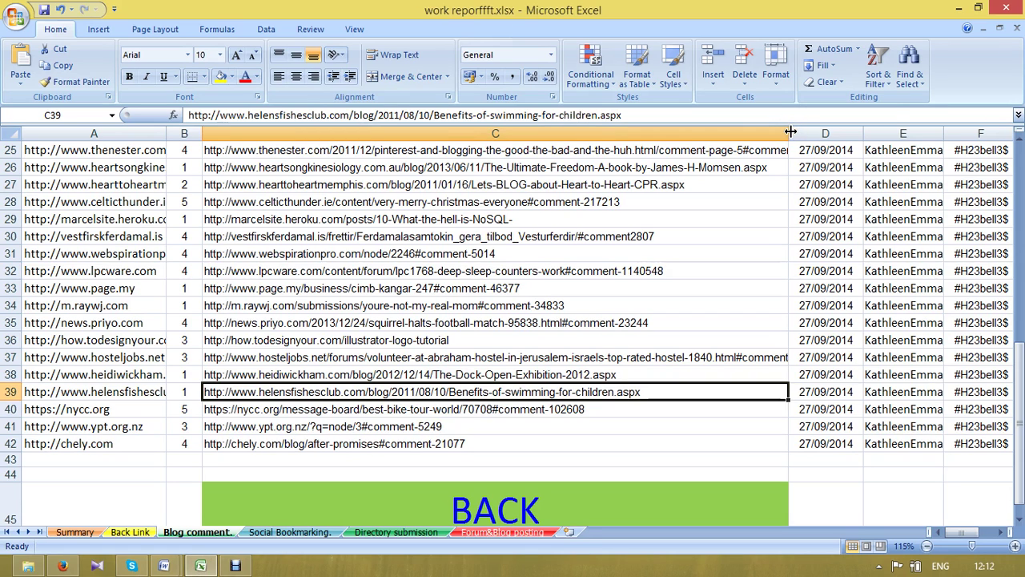
- Widen column C and copy the illustrator-logo-tutorial URL from C36
drag(790, 132, 873, 132)
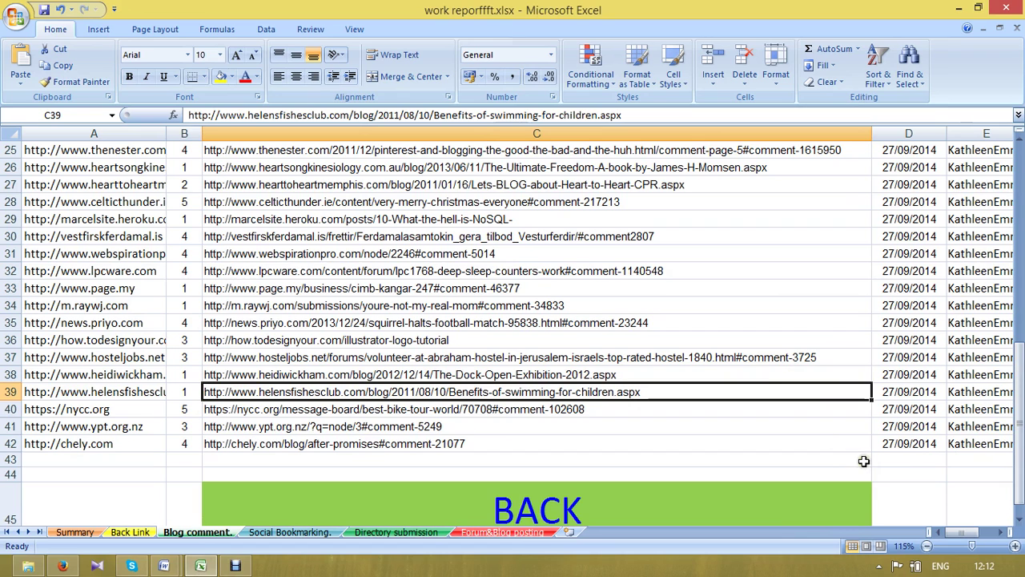
click(385, 339)
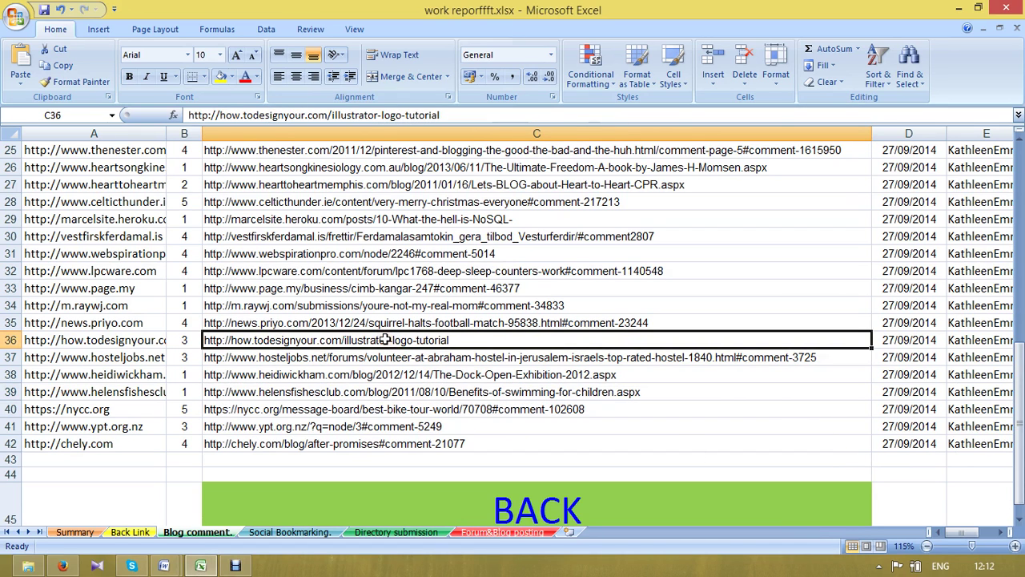
key(ctrl+c)
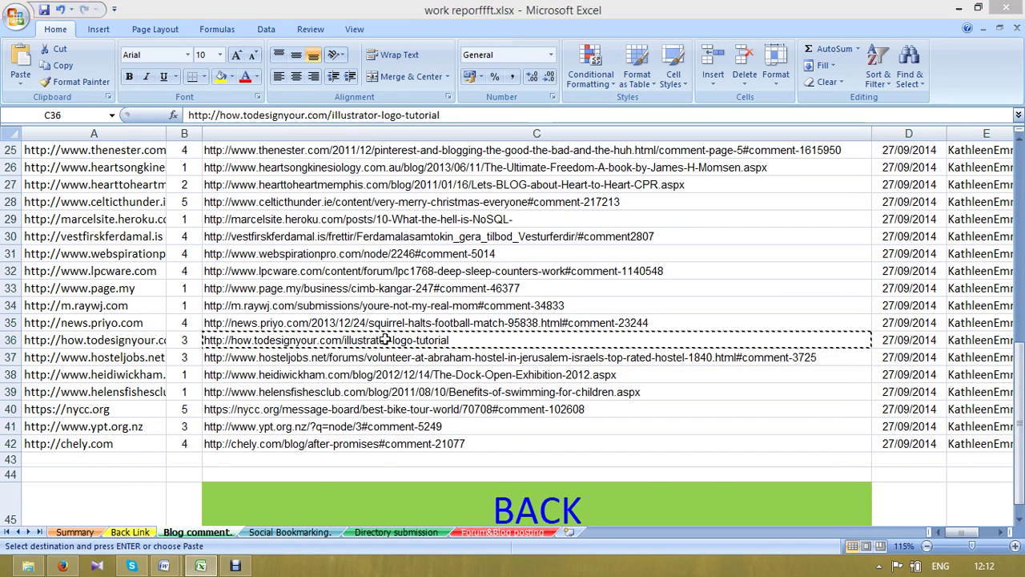
key(alt+Tab)
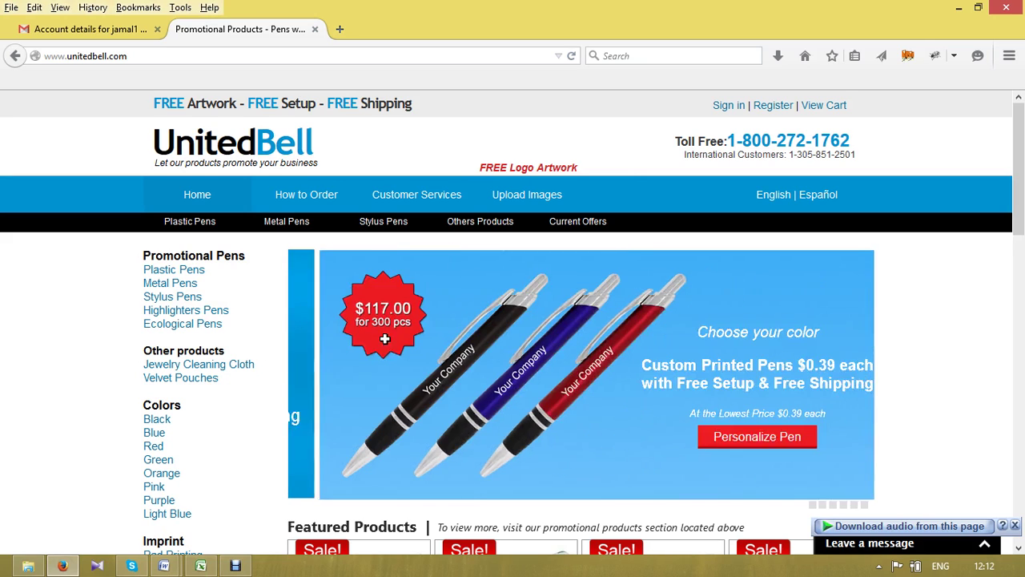
- Load the copied how.todesignyour.com illustrator-logo-tutorial URL, then stop loading it
click(184, 55)
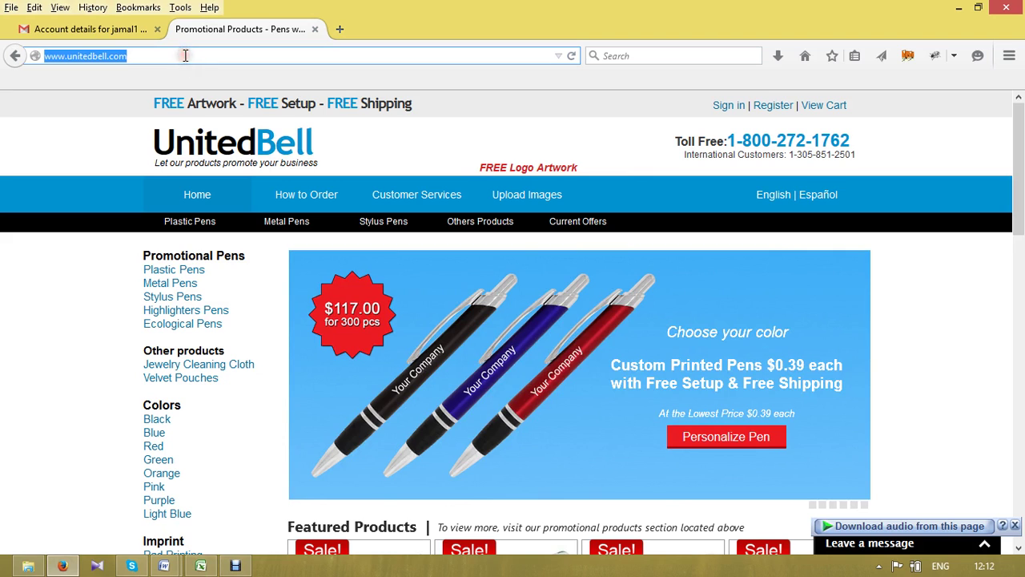
key(ctrl+v)
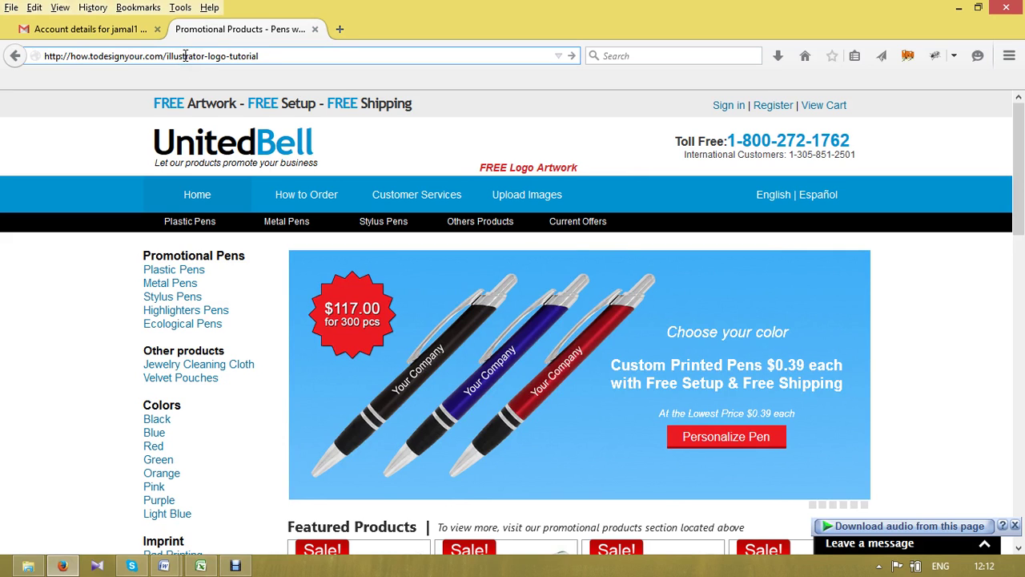
key(Return)
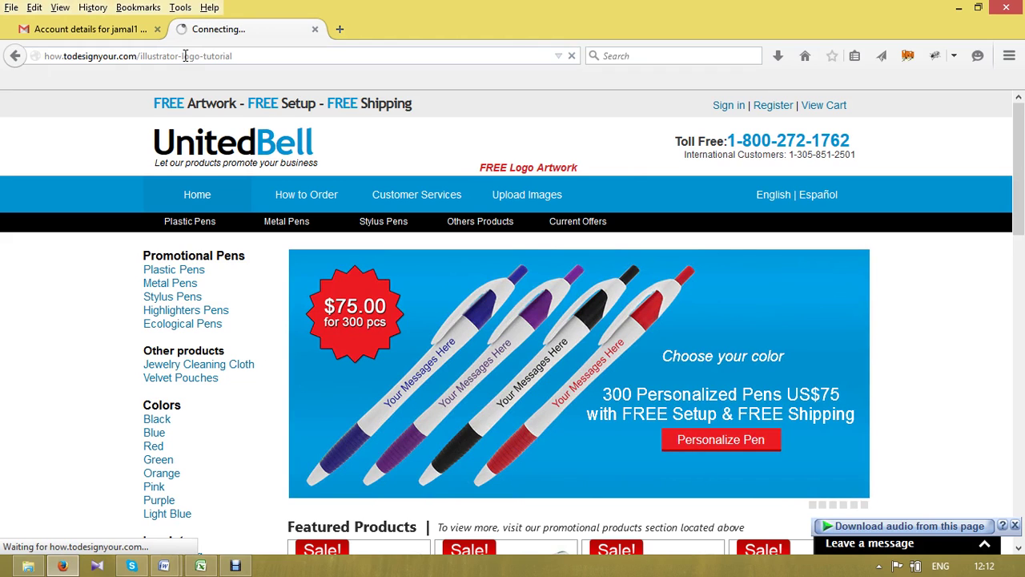
key(Escape)
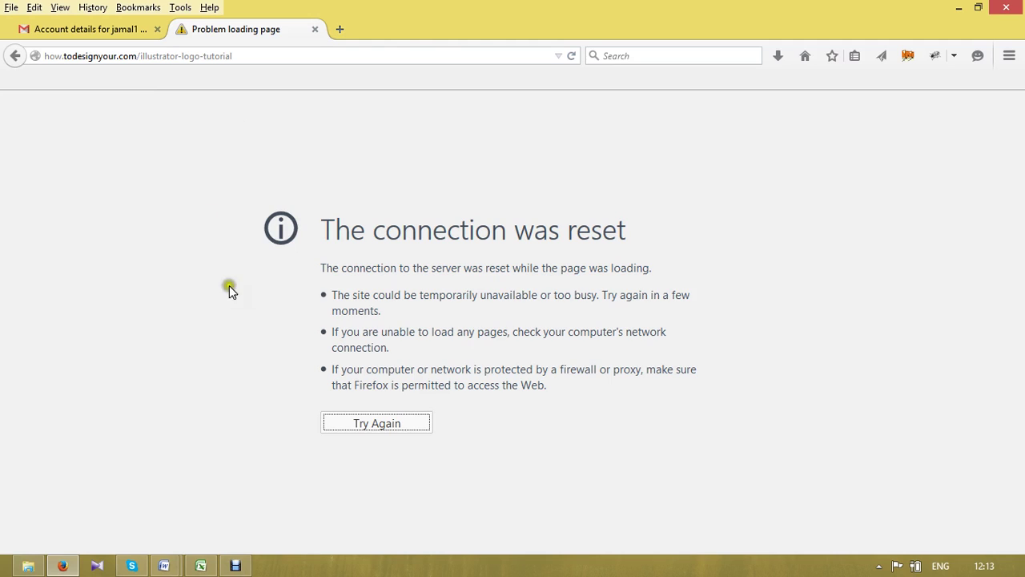
- Retry the how.todesignyour.com Illustrator logo tutorial, closing the Qubee window, until the page loads
click(382, 429)
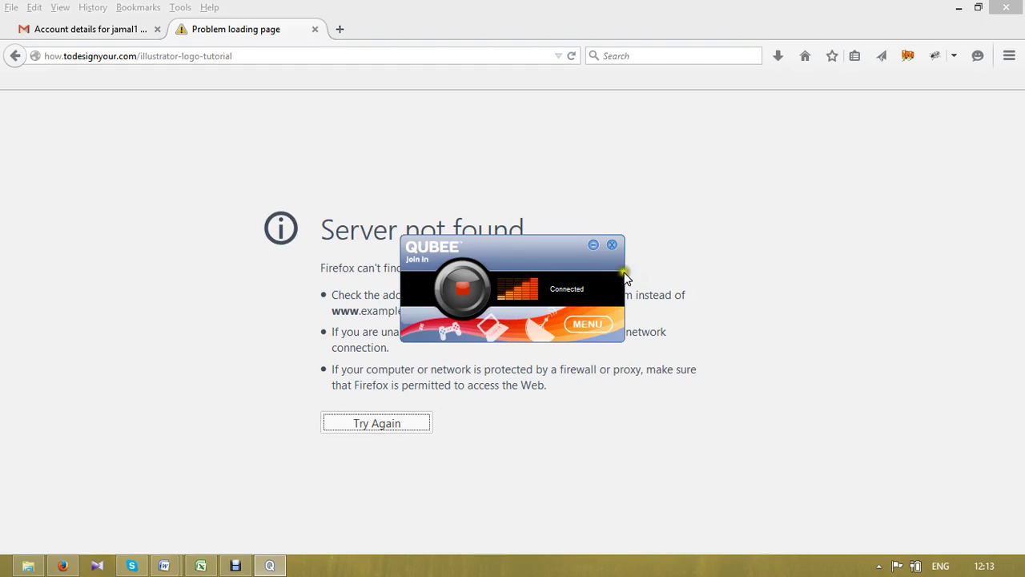
click(611, 246)
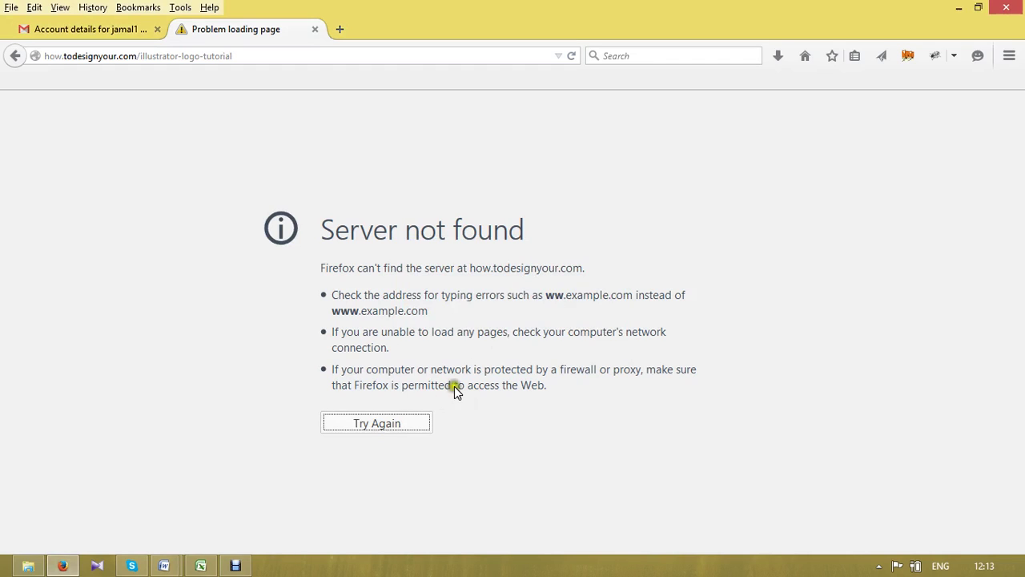
click(408, 425)
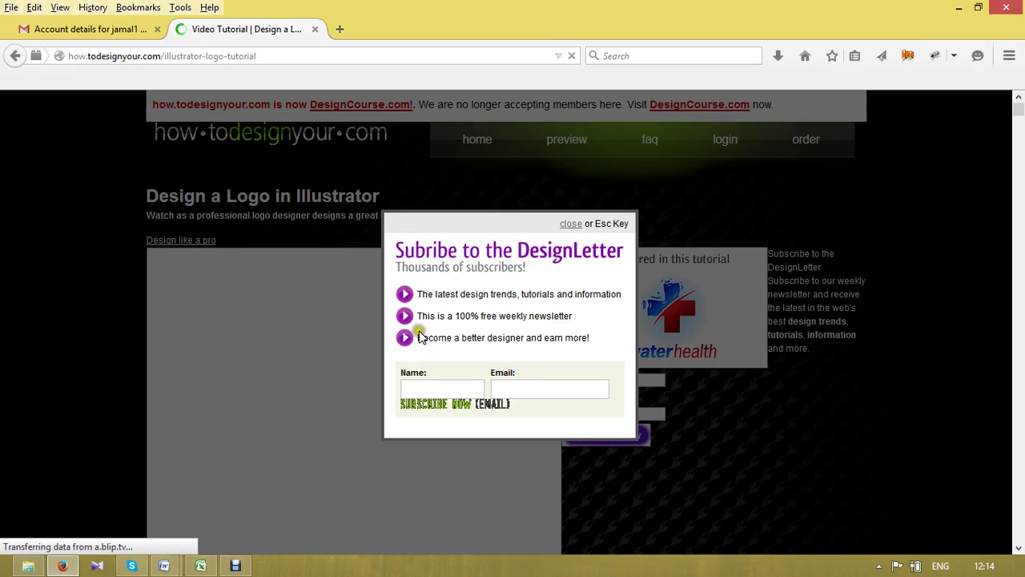
- Close the DesignLetter pop-up and scroll down to the Comment and Name fields of Post a Comment
click(569, 225)
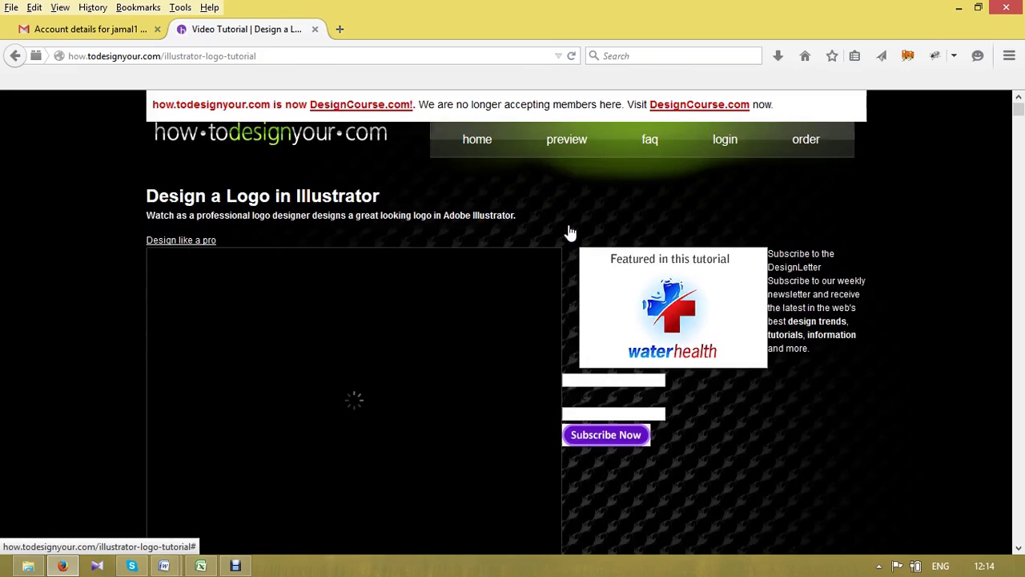
drag(1019, 117, 1022, 566)
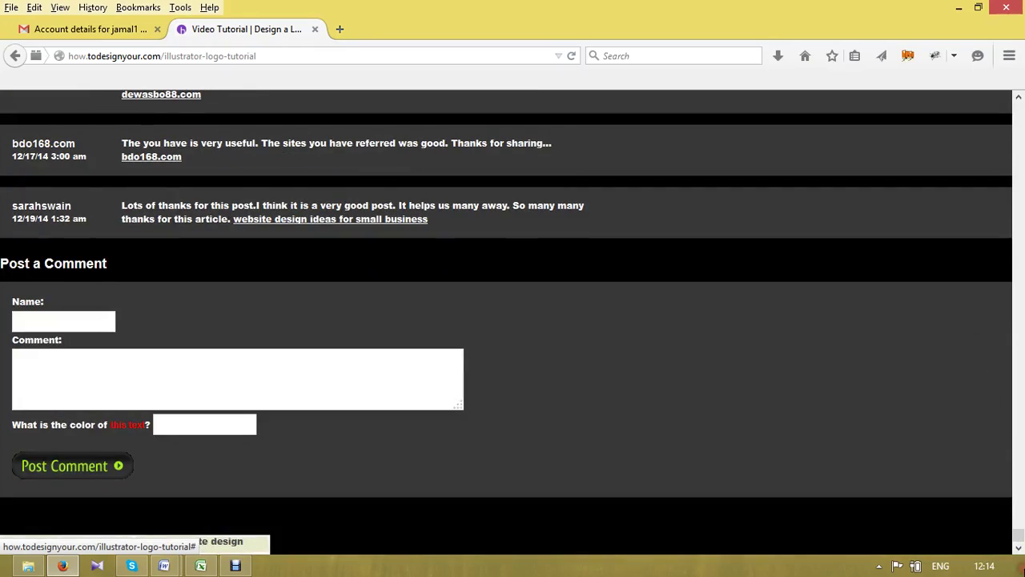
click(70, 367)
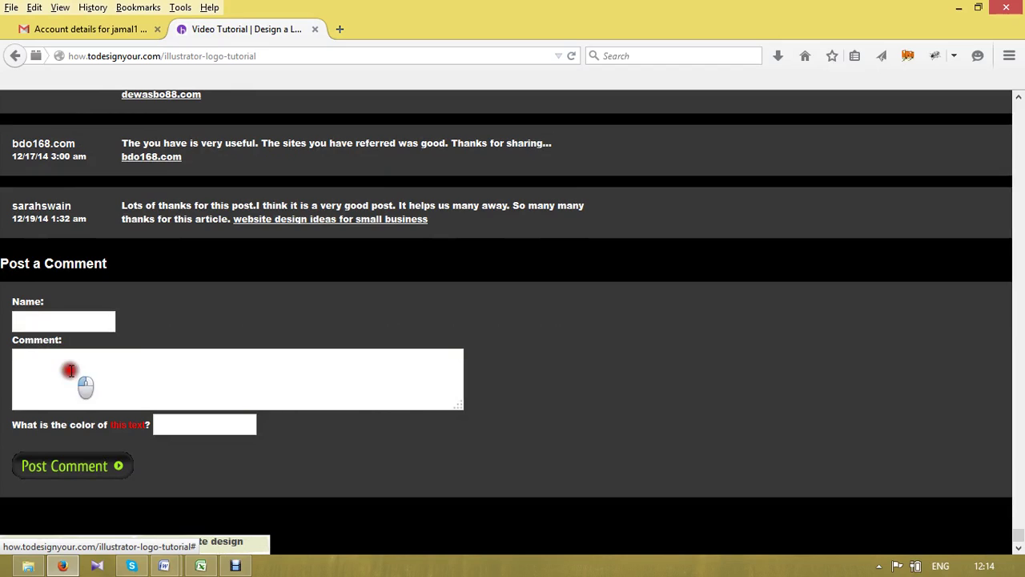
click(50, 321)
- Select the Comment box and colour-question field, then close the tutorial tab to return to Gmail
click(184, 378)
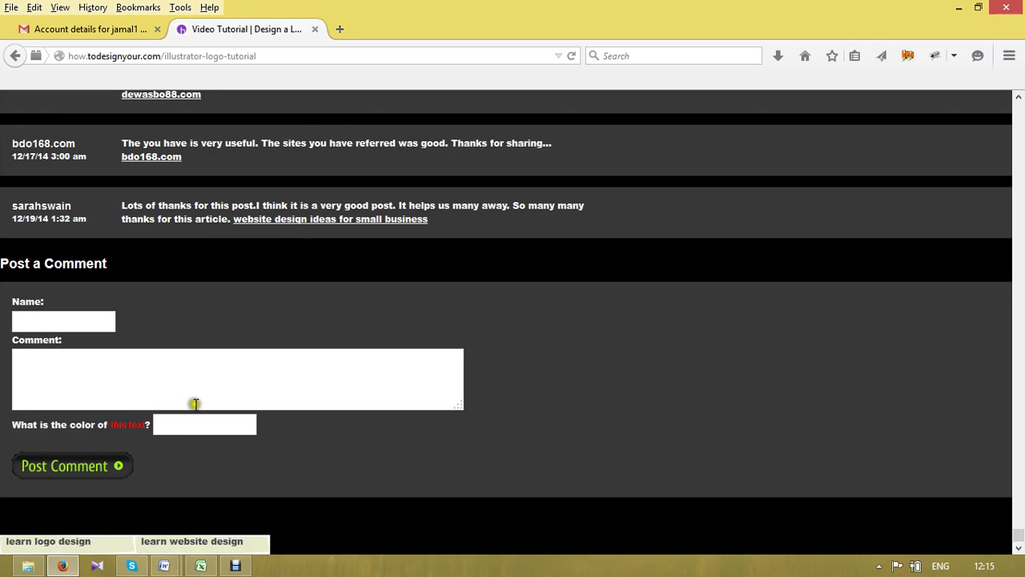
click(196, 430)
click(317, 29)
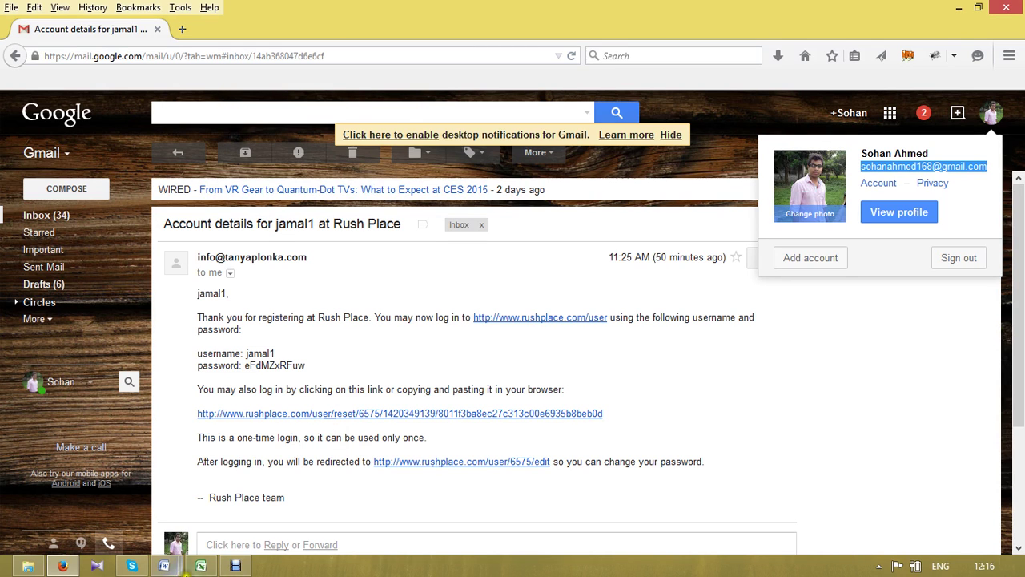
click(204, 567)
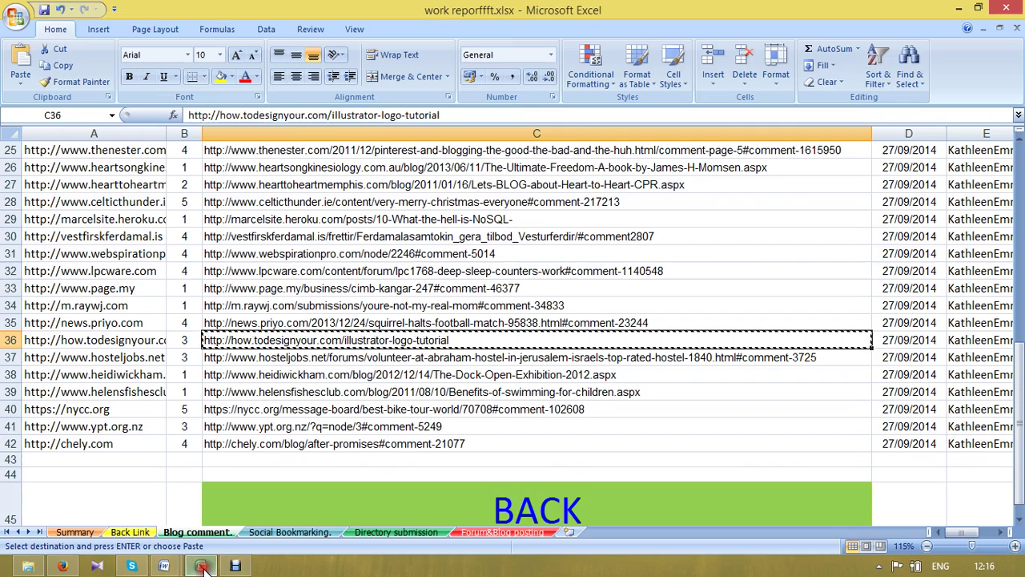
mouse_move(32, 567)
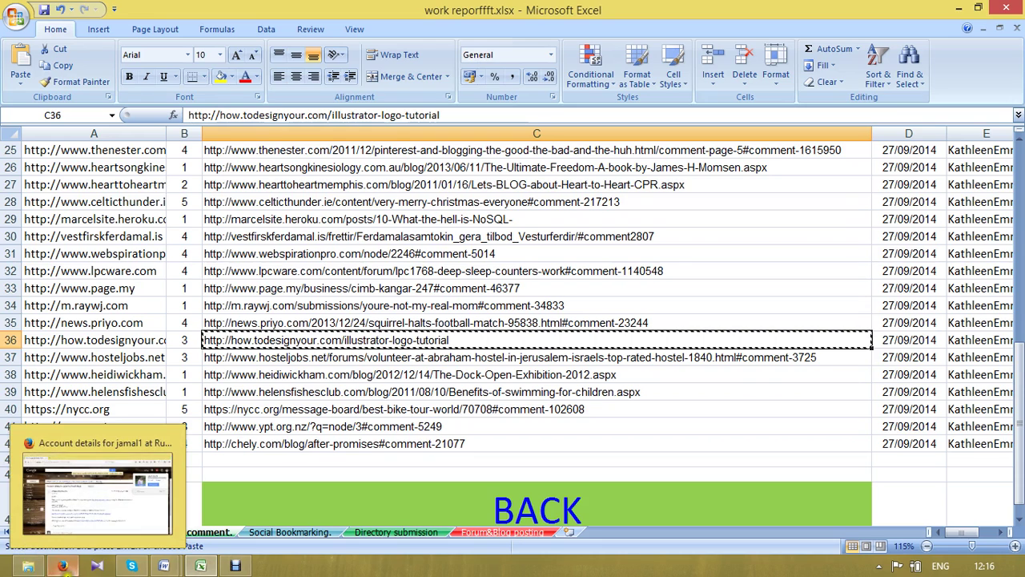
click(64, 566)
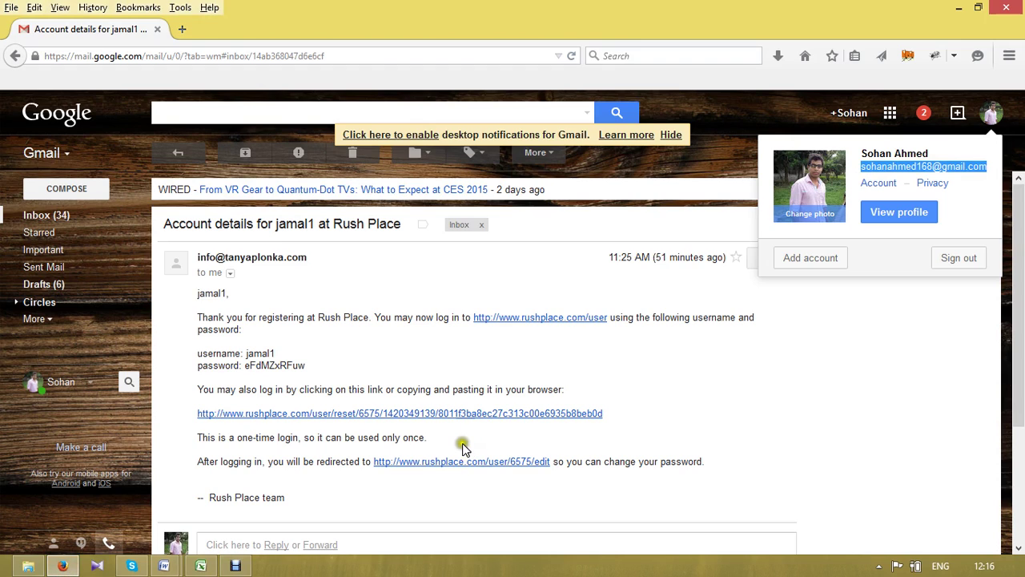
click(786, 359)
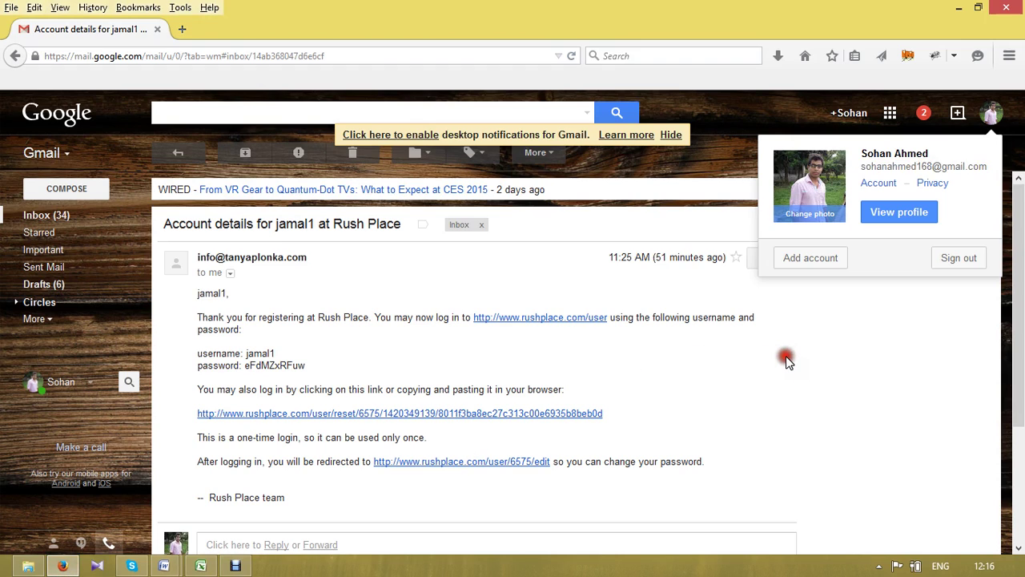
click(959, 8)
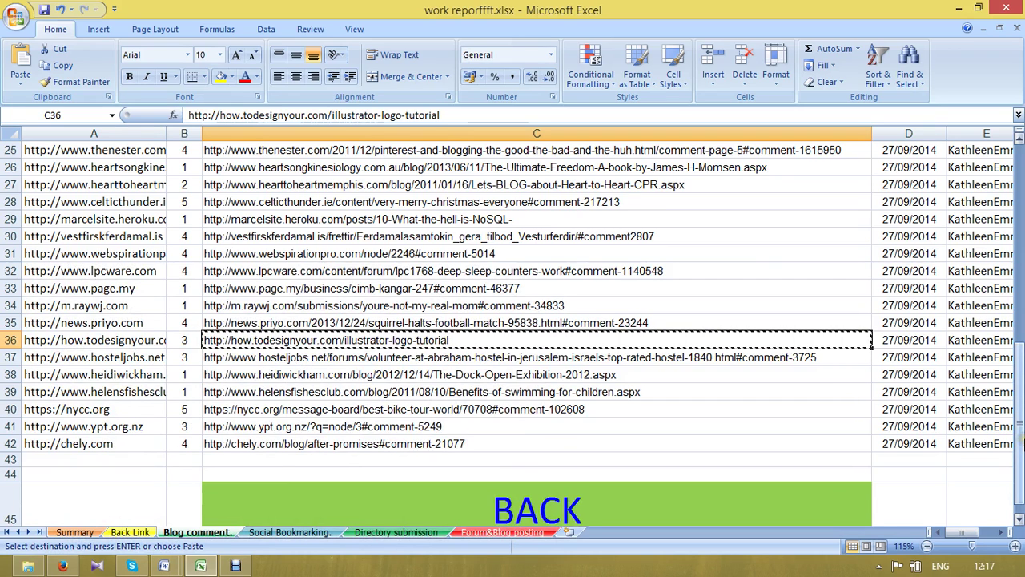
- Copy blog comment URLs C3:C36, then minimize the work report and both Word documents
drag(1020, 432, 1021, 218)
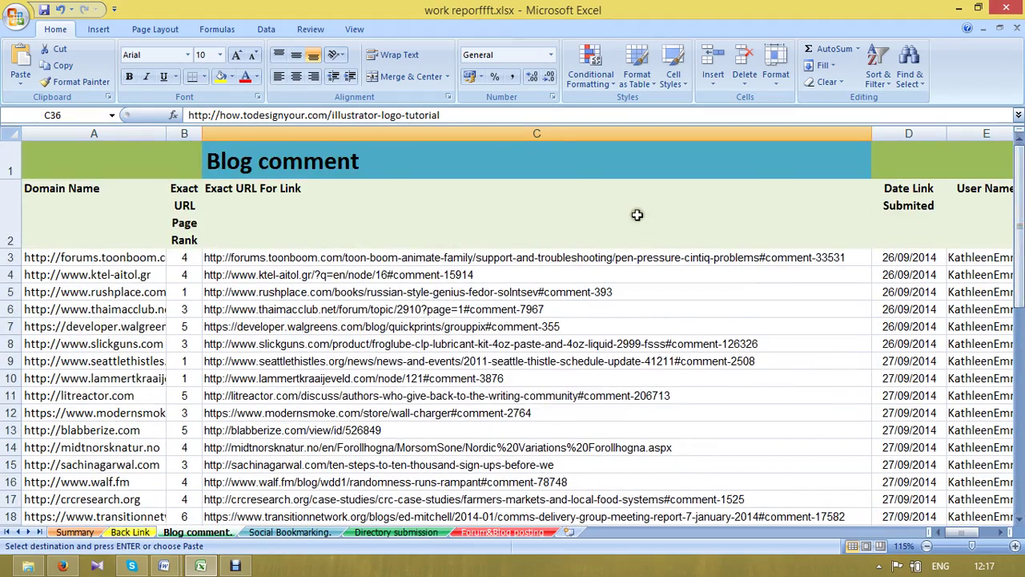
drag(495, 261, 524, 420)
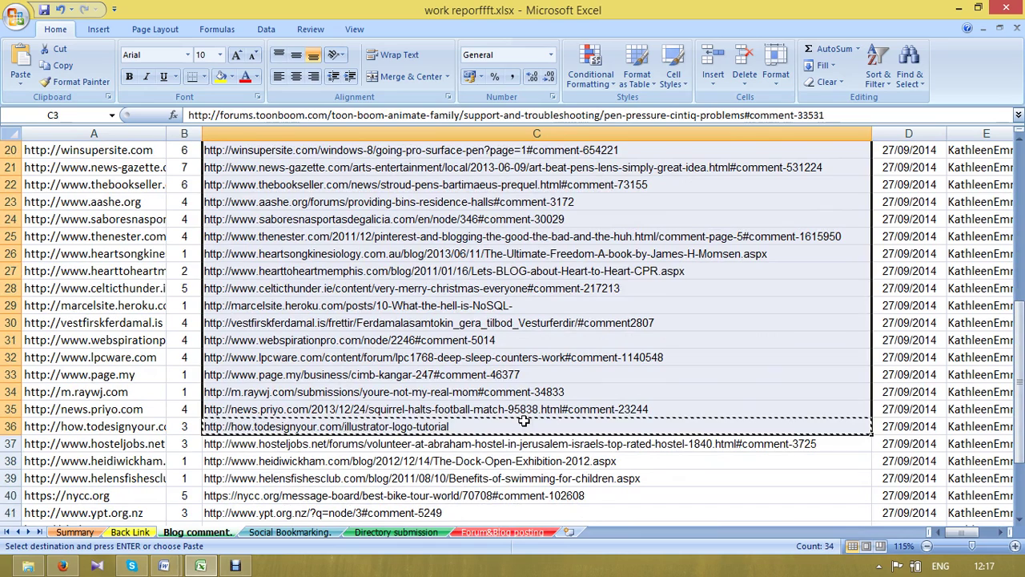
click(958, 8)
click(958, 8)
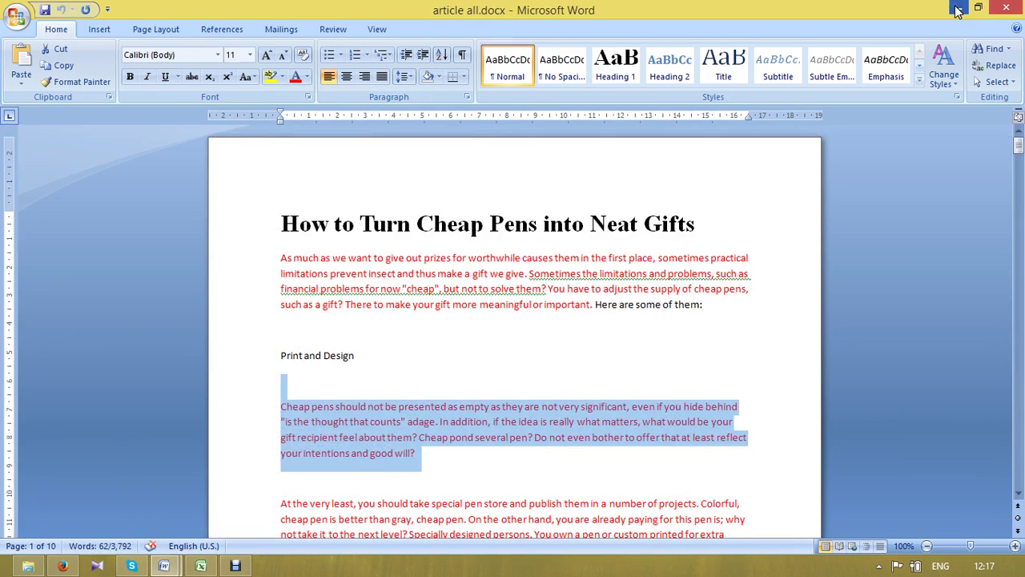
click(958, 8)
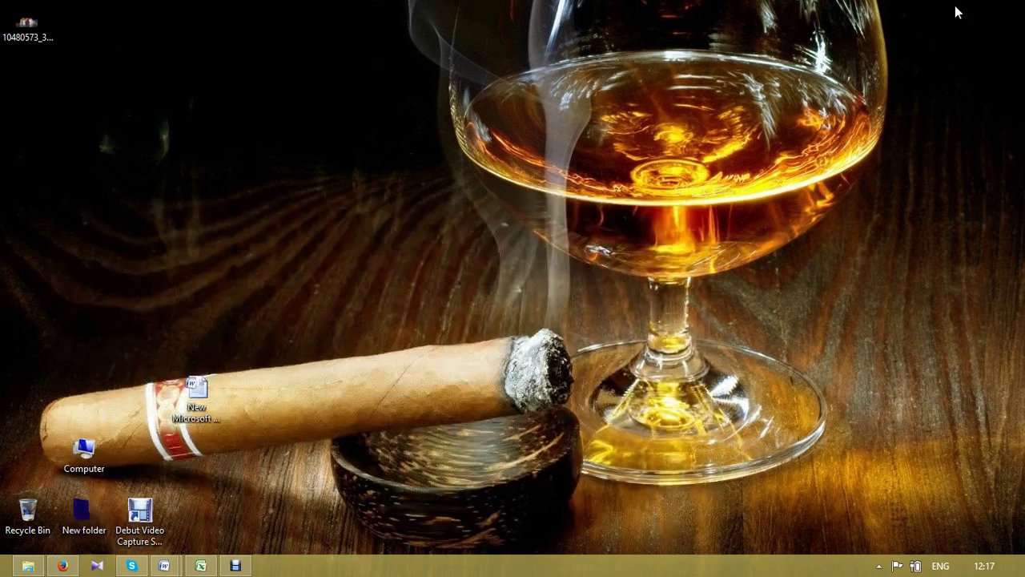
- Refresh the desktop, create a new Microsoft Excel Worksheet with the default name, and open it
right_click(817, 141)
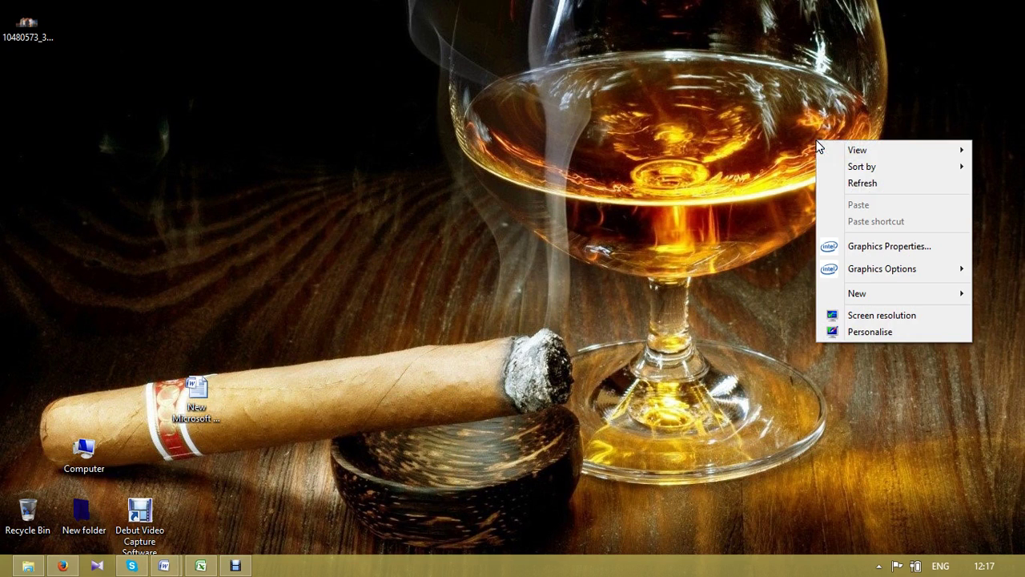
click(863, 184)
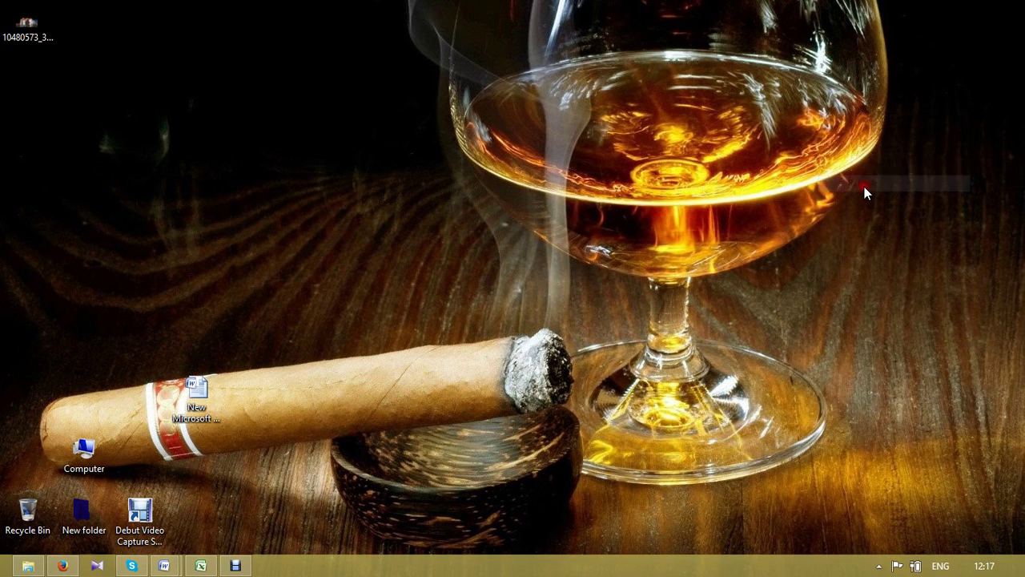
right_click(801, 199)
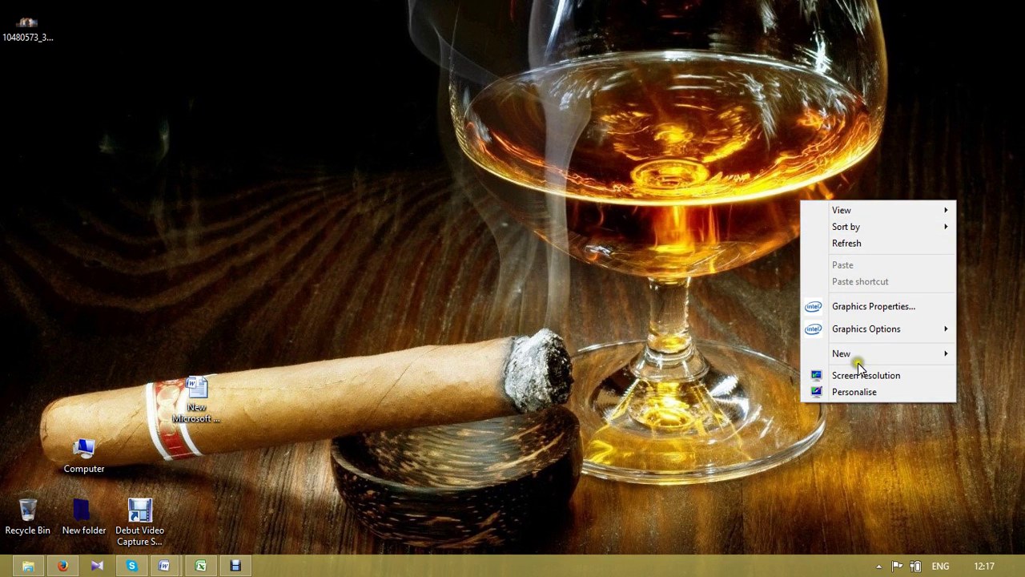
mouse_move(859, 357)
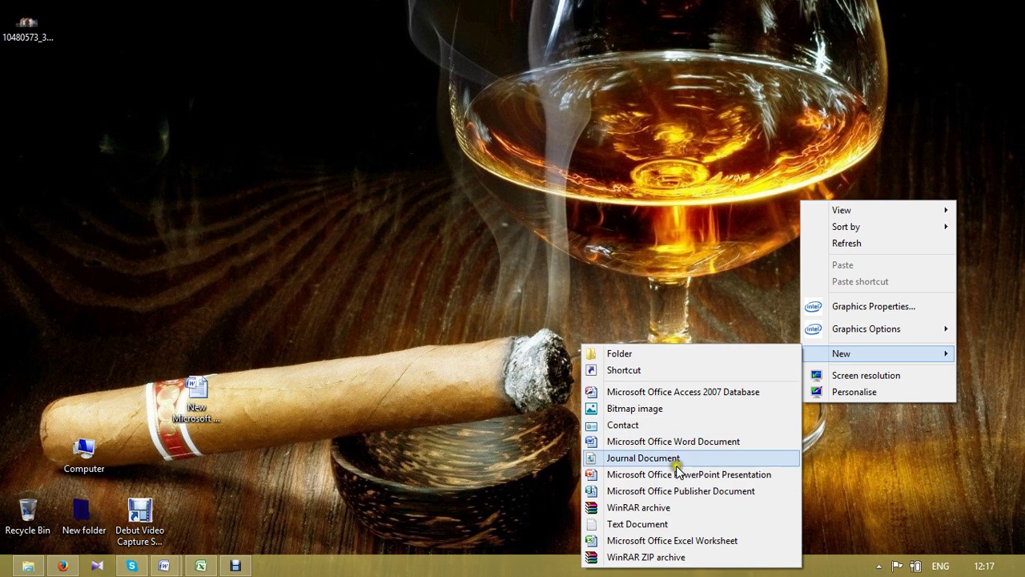
click(647, 541)
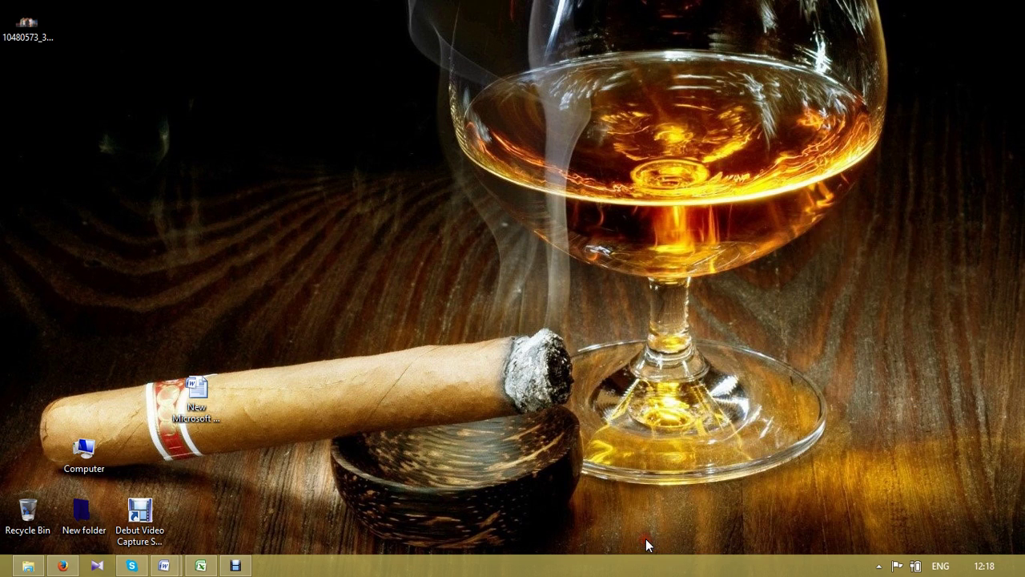
key(Return)
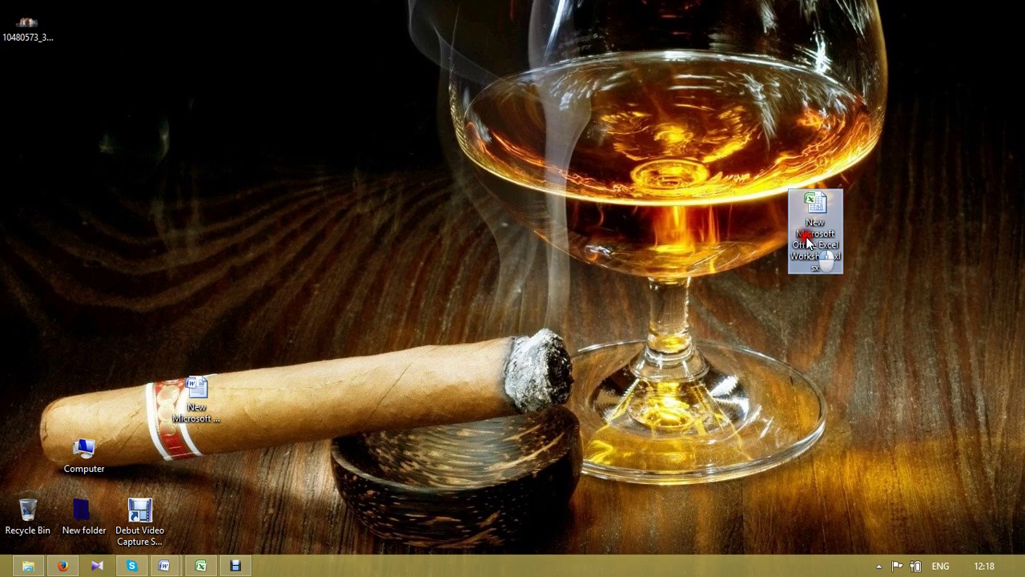
double_click(806, 236)
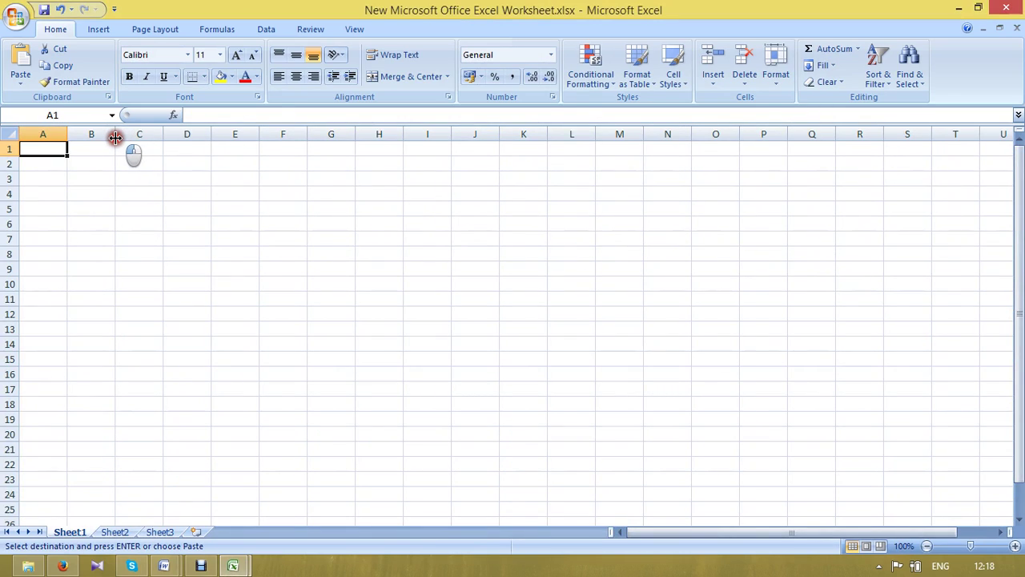
- Widen column B and paste the blog comment URLs starting at cell B7
drag(116, 138, 563, 138)
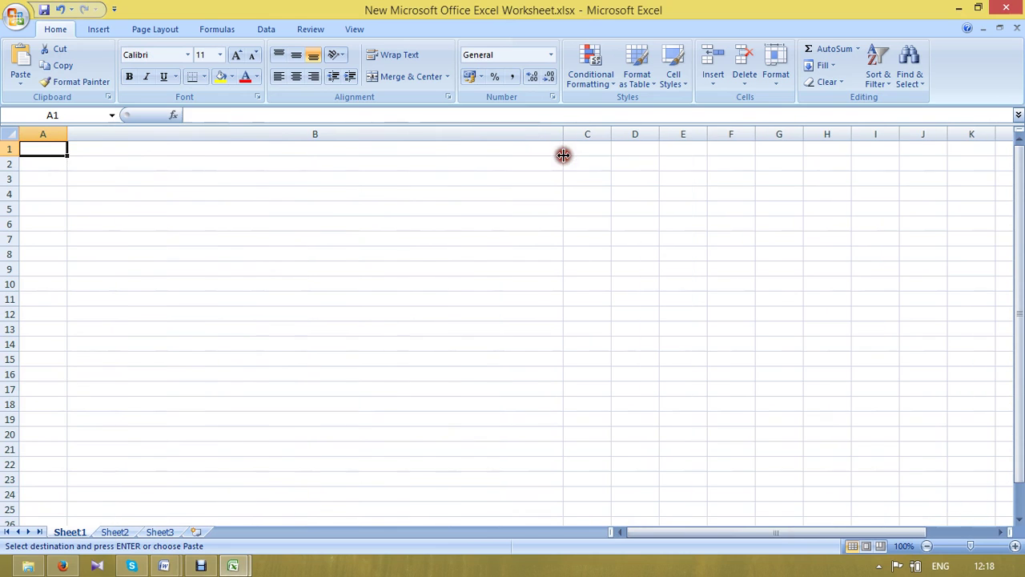
click(304, 242)
key(ctrl+v)
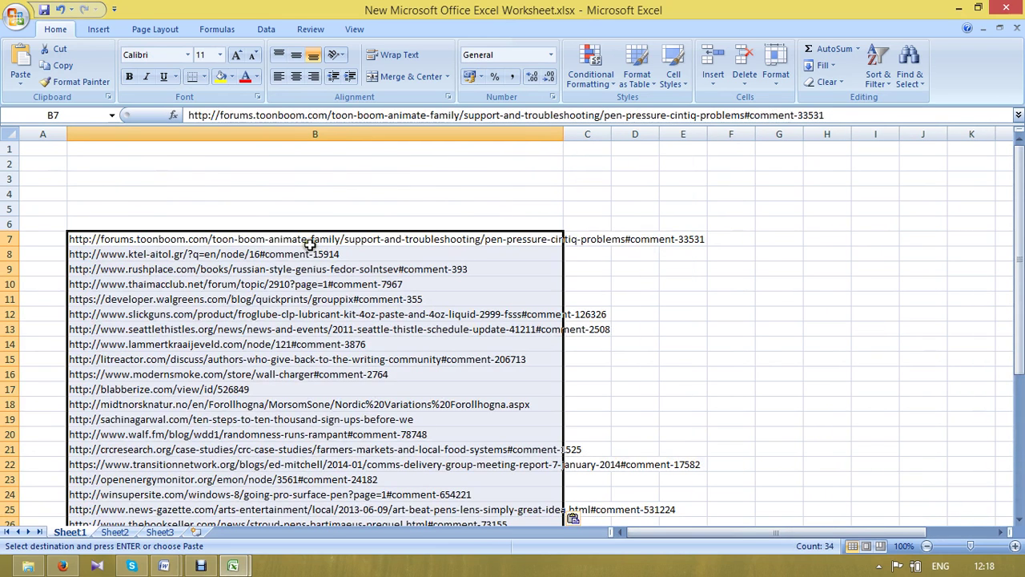
click(716, 332)
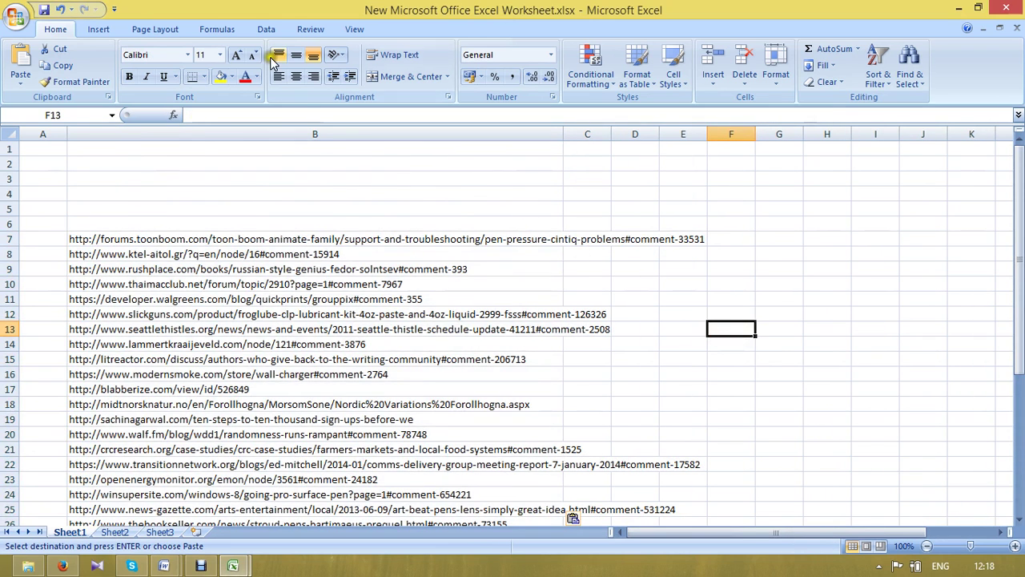
- Save the workbook, adjusting column B's width to fit, and minimize Excel
click(45, 10)
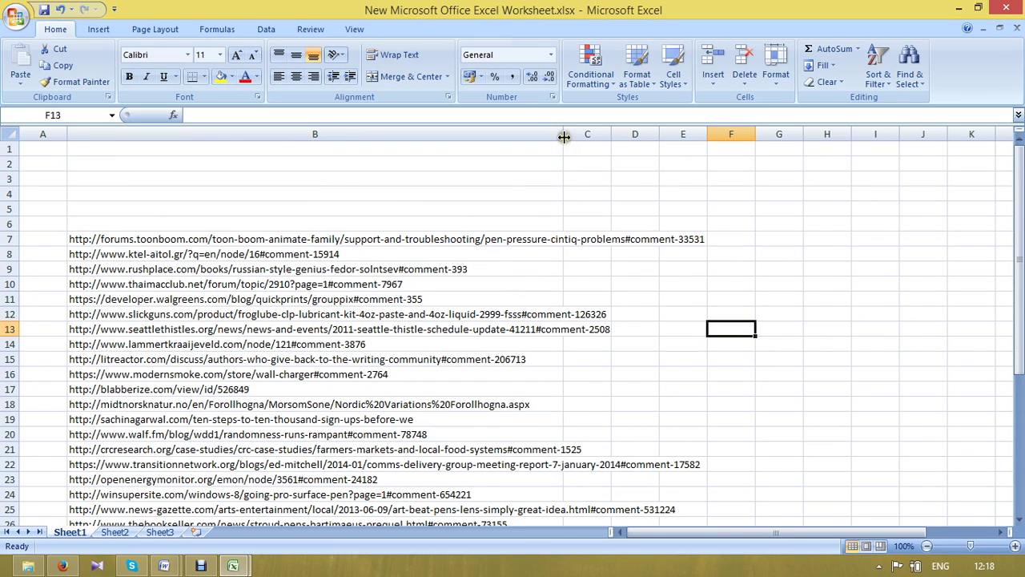
drag(564, 137, 606, 137)
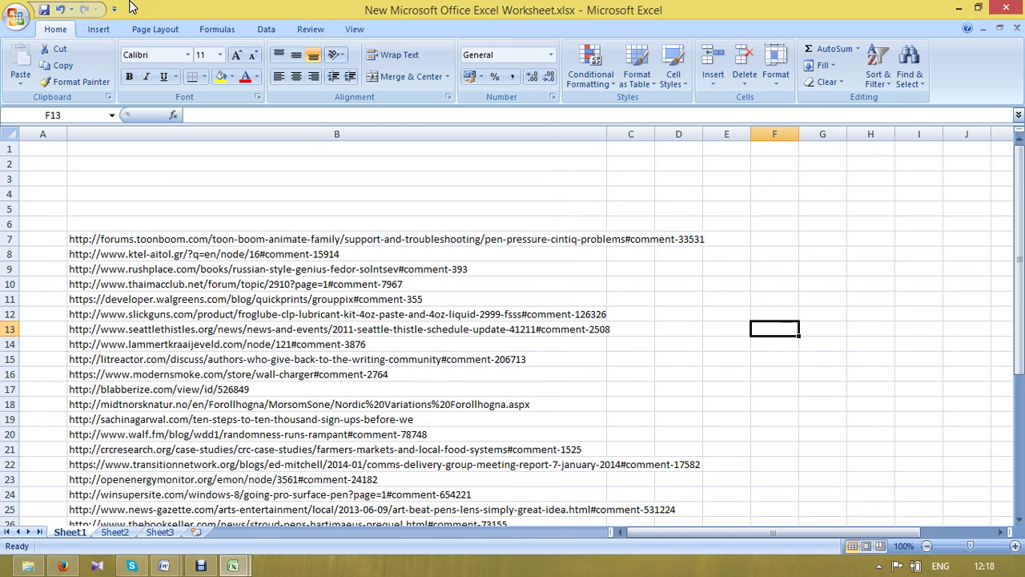
click(46, 10)
click(959, 9)
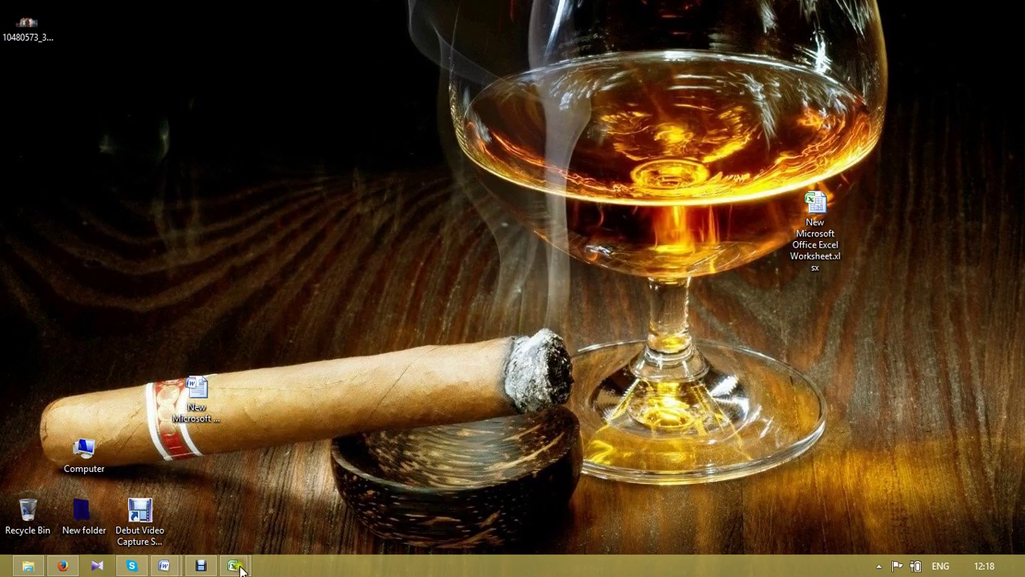
- Restore Firefox and open a new blank tab for a web search
click(62, 565)
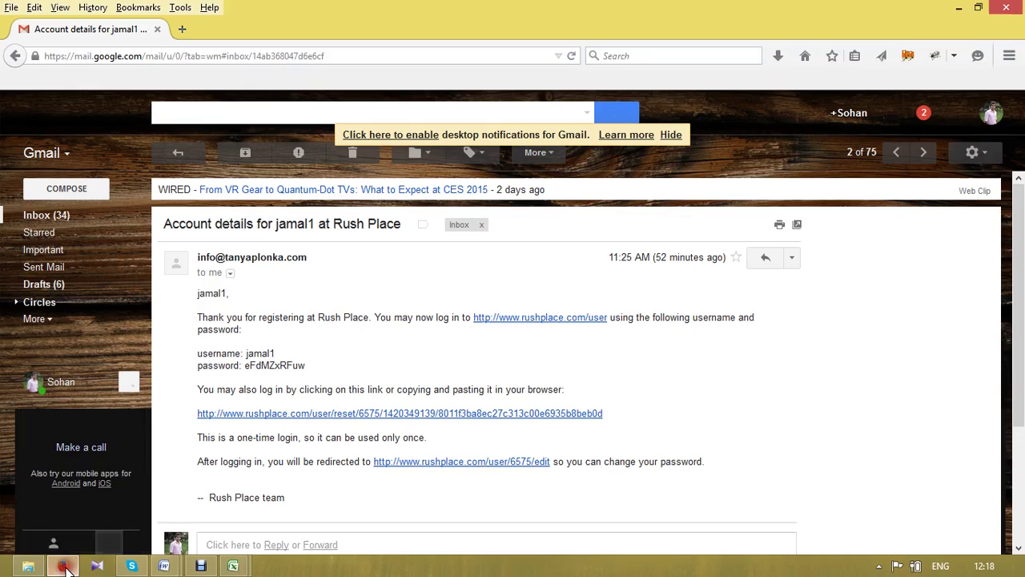
click(180, 30)
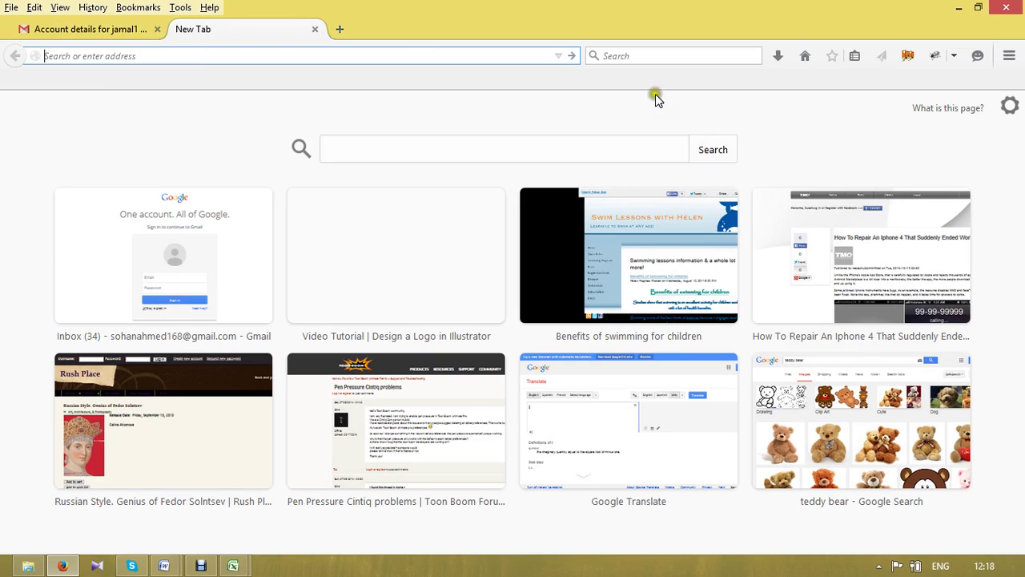
click(635, 56)
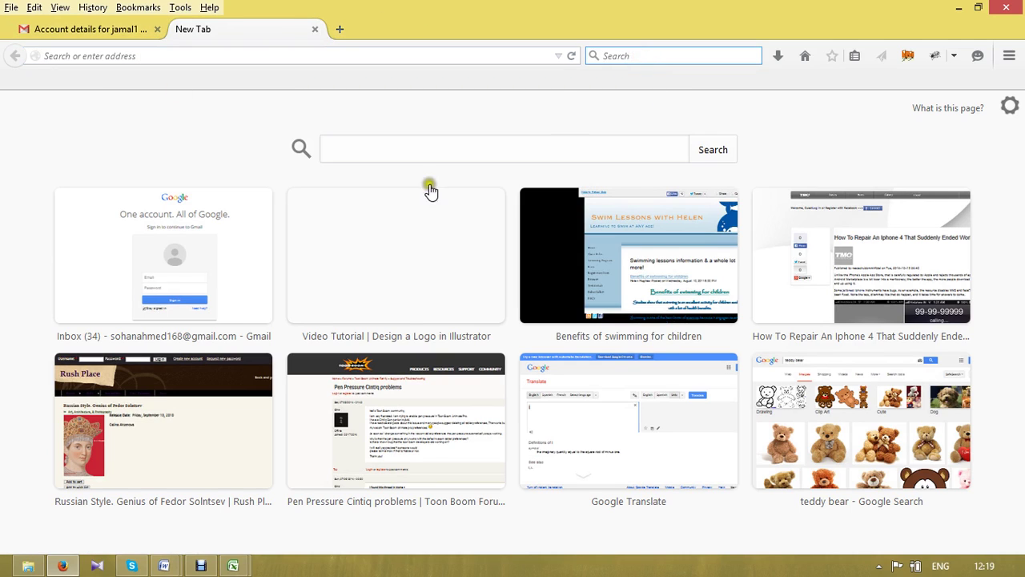
- Check the new URL worksheet and the work report in Excel, then bring Firefox back
click(233, 566)
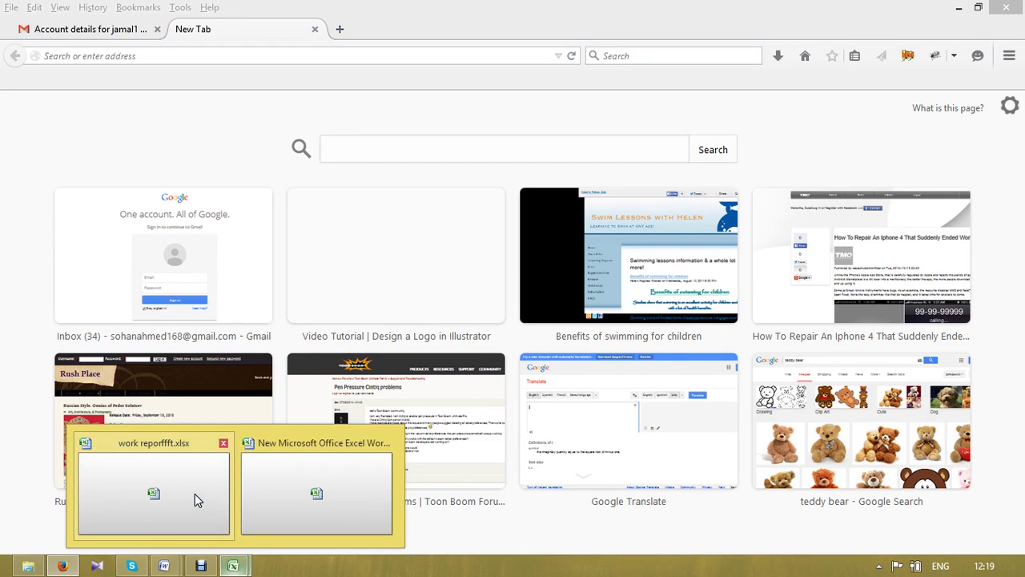
click(313, 482)
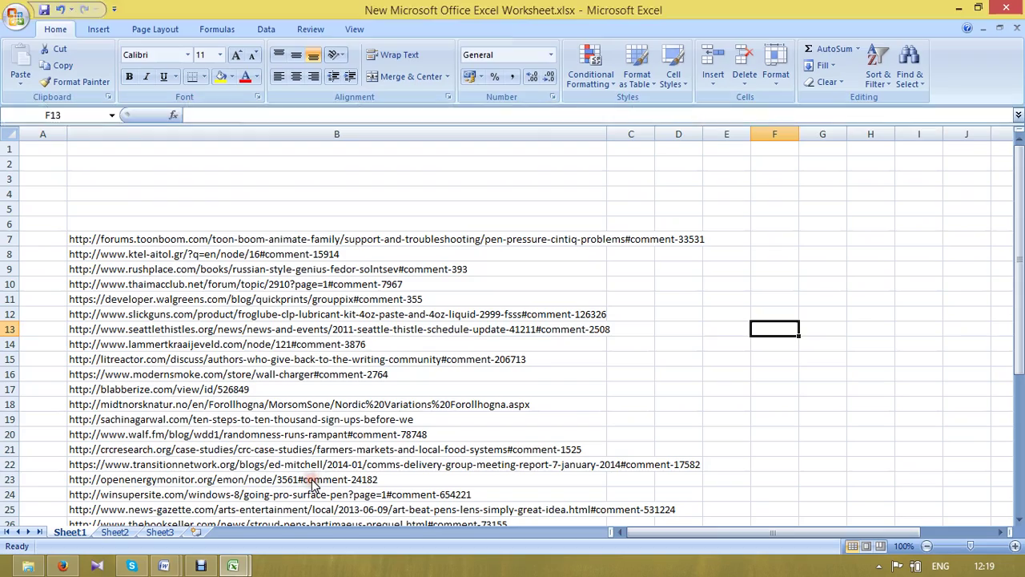
click(244, 567)
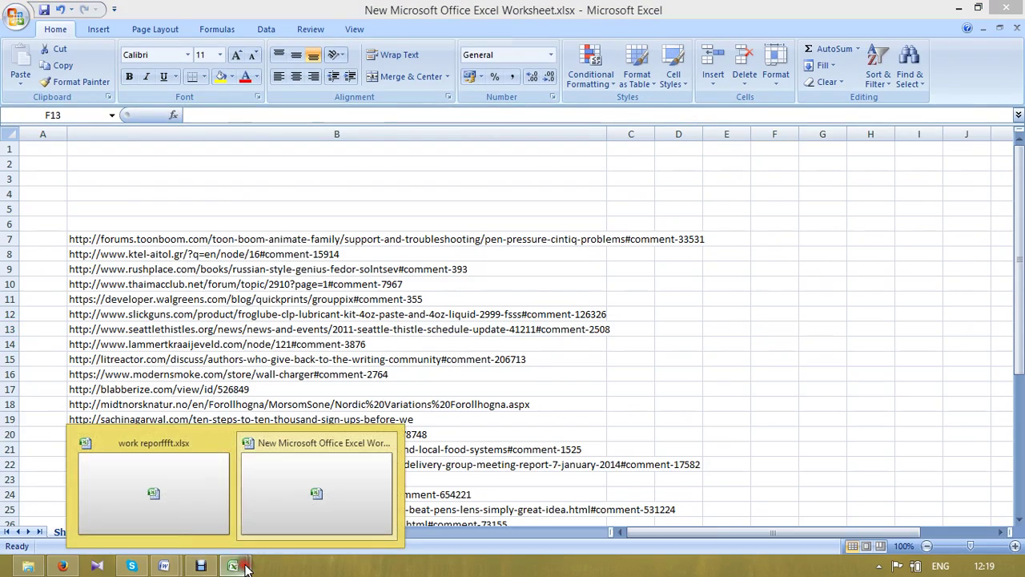
click(166, 514)
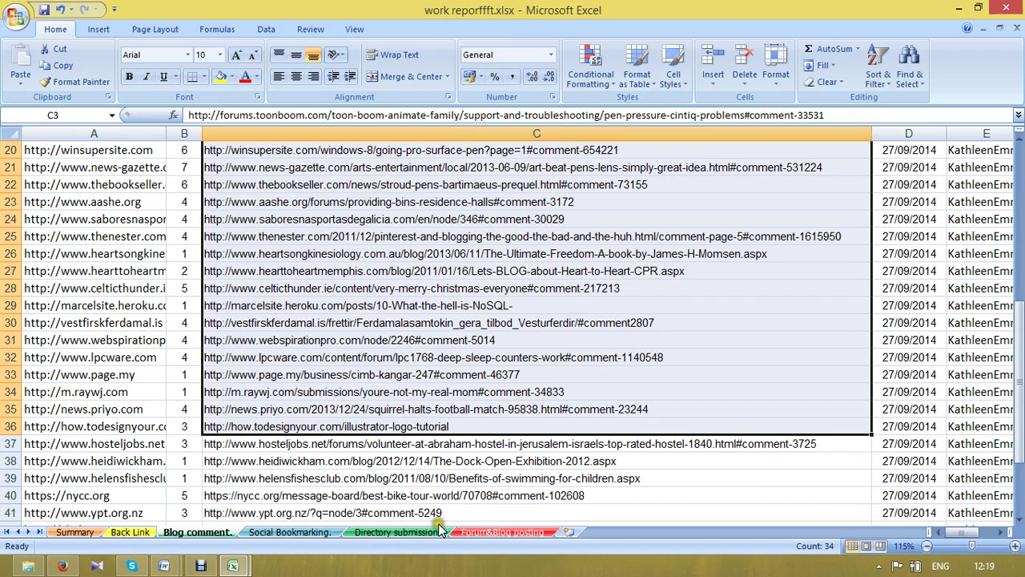
click(961, 6)
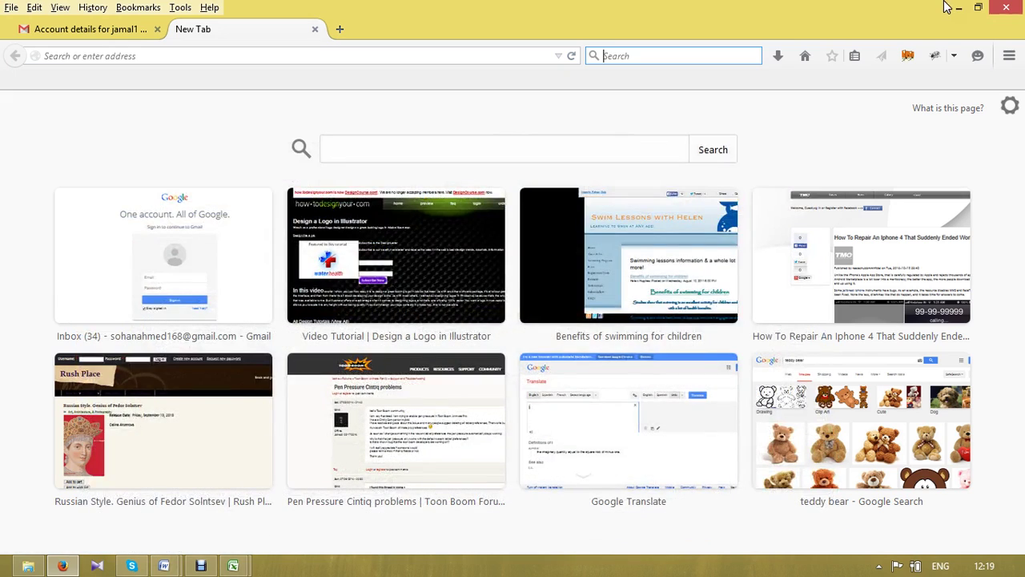
click(954, 7)
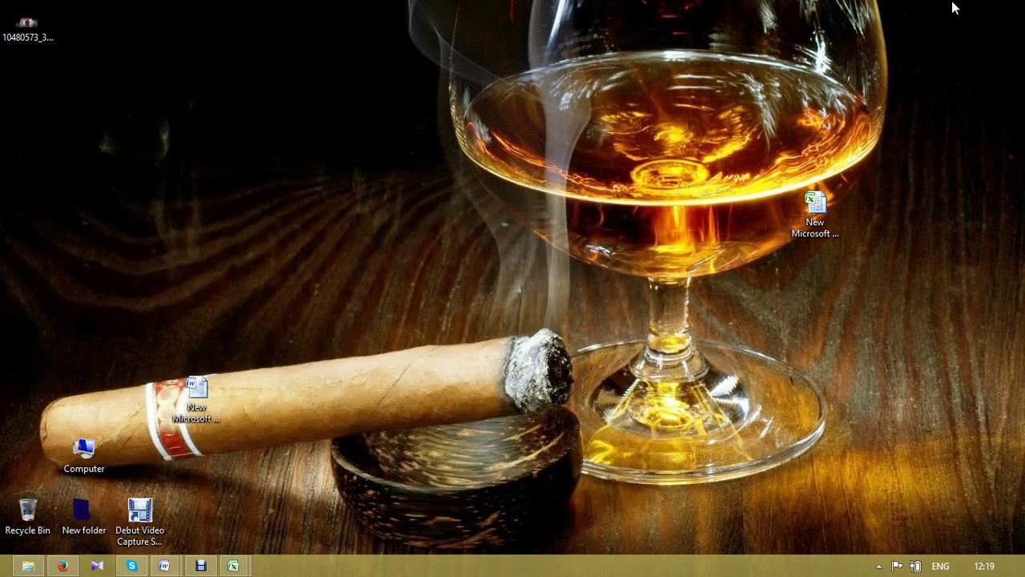
click(63, 566)
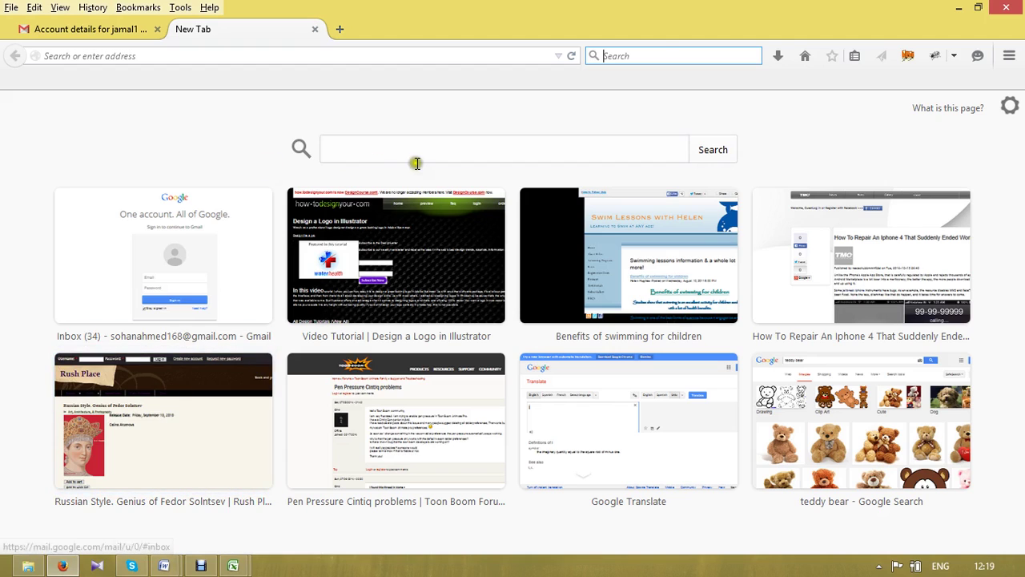
- Search Google for 'go article.com' and open the GoArticles.com result
text(go)
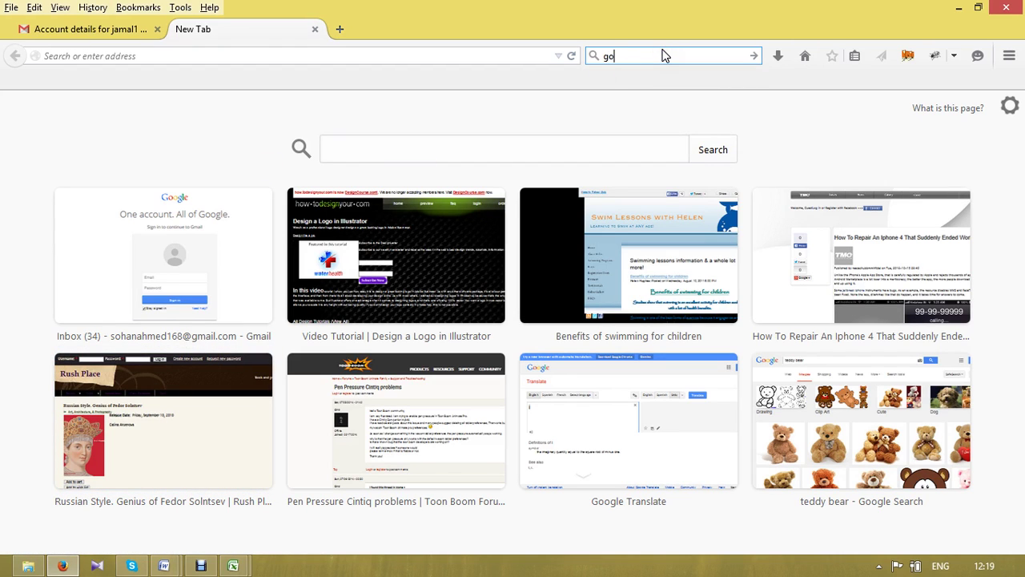
text( article co)
key(BackSpace)
key(BackSpace)
key(BackSpace)
text(.com)
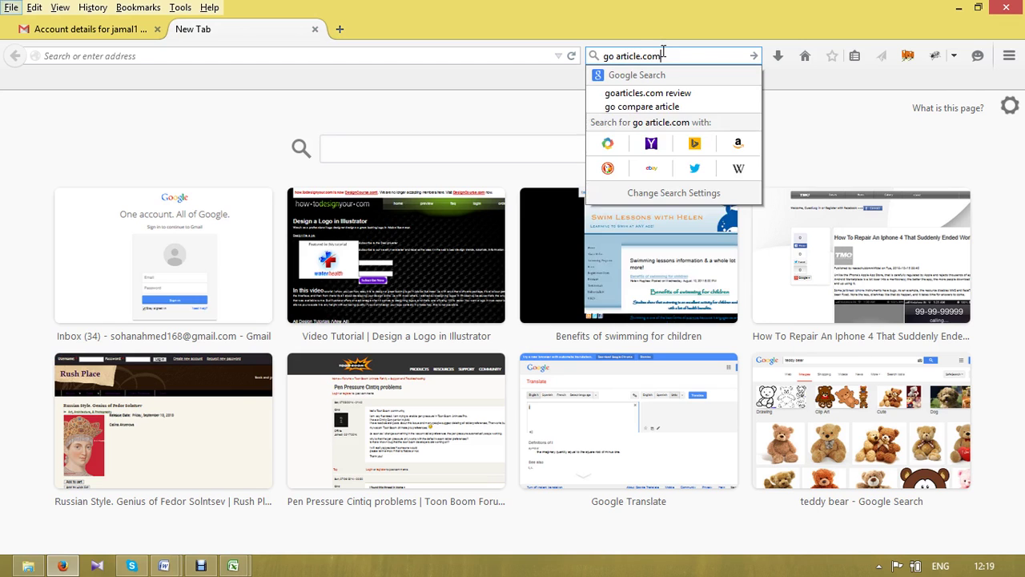
key(Return)
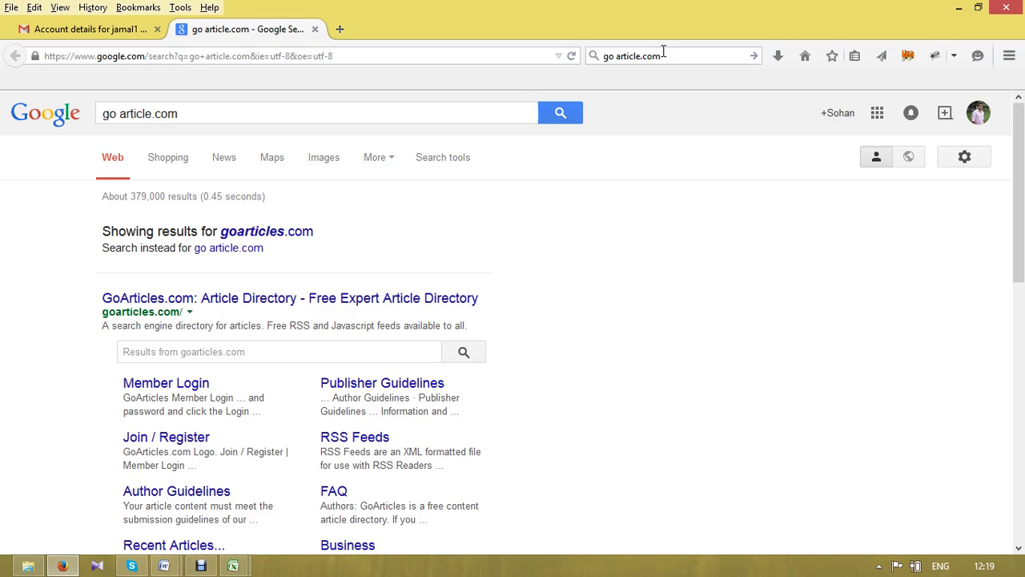
key(Return)
click(205, 302)
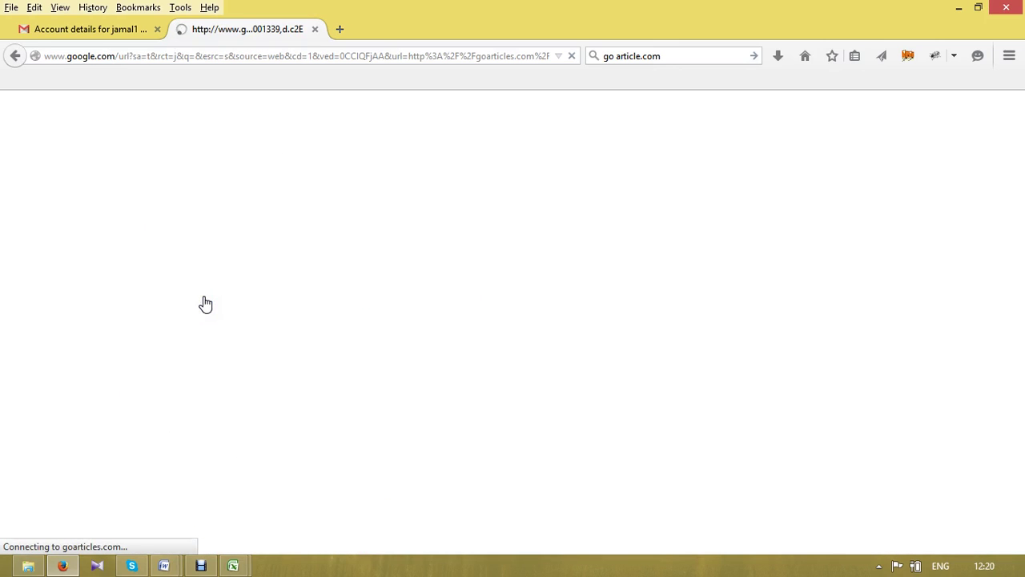
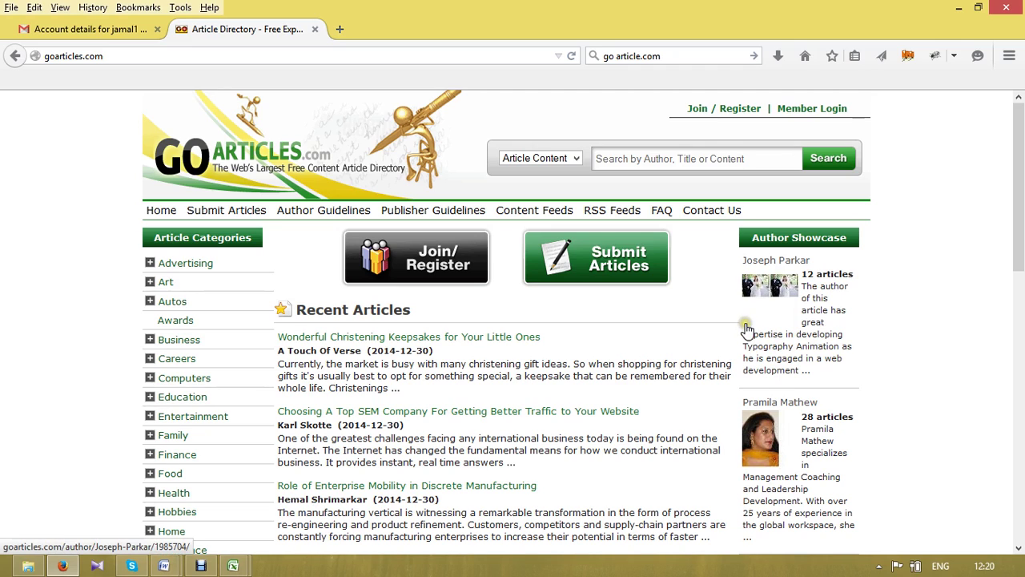
- Open the GoArticles new author registration form and accept the Terms of Service
click(719, 113)
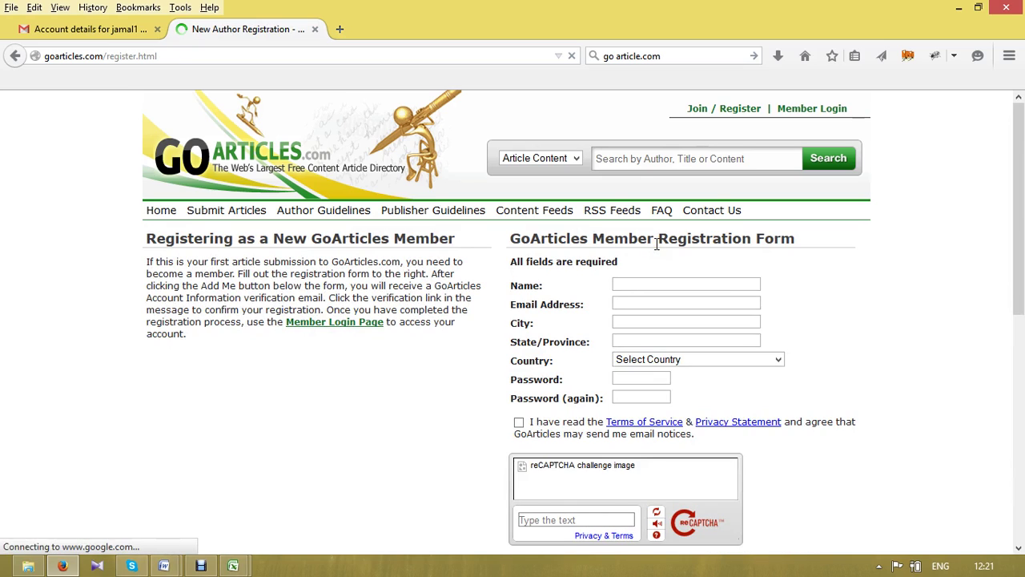
click(518, 422)
click(632, 285)
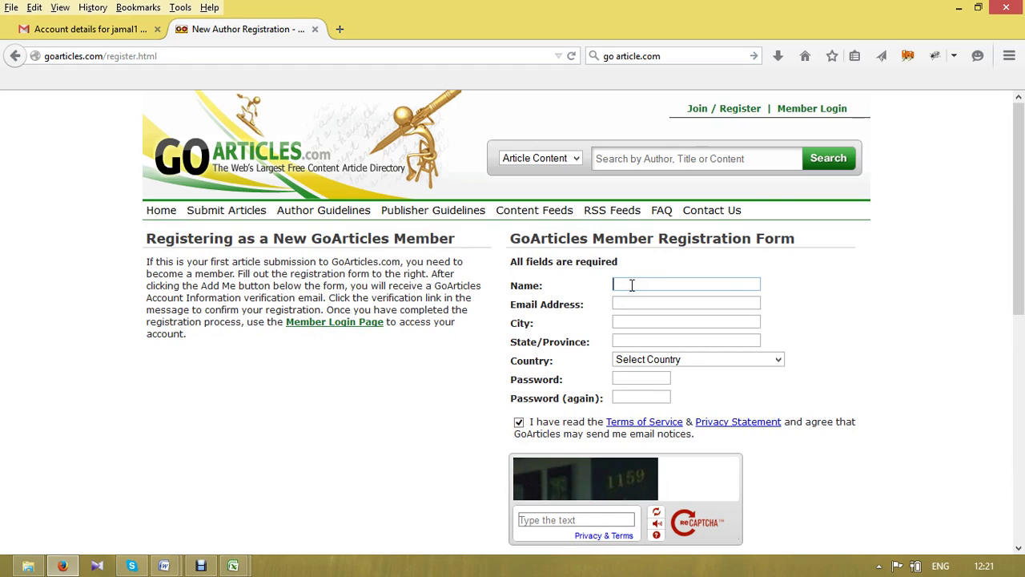
- Type 'md' into the Name field and erase it, leaving the form blank
click(1021, 233)
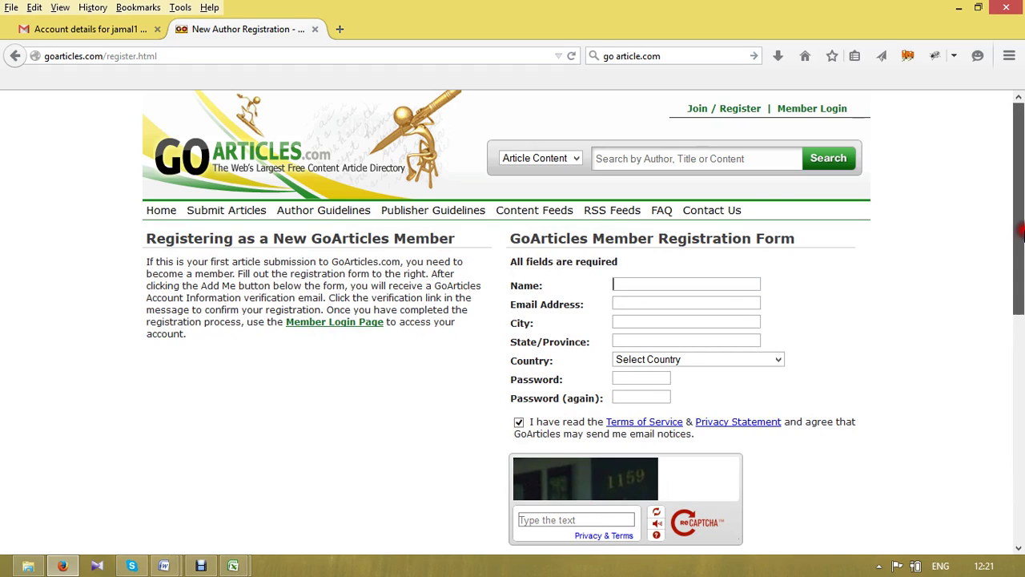
drag(1022, 232, 1023, 251)
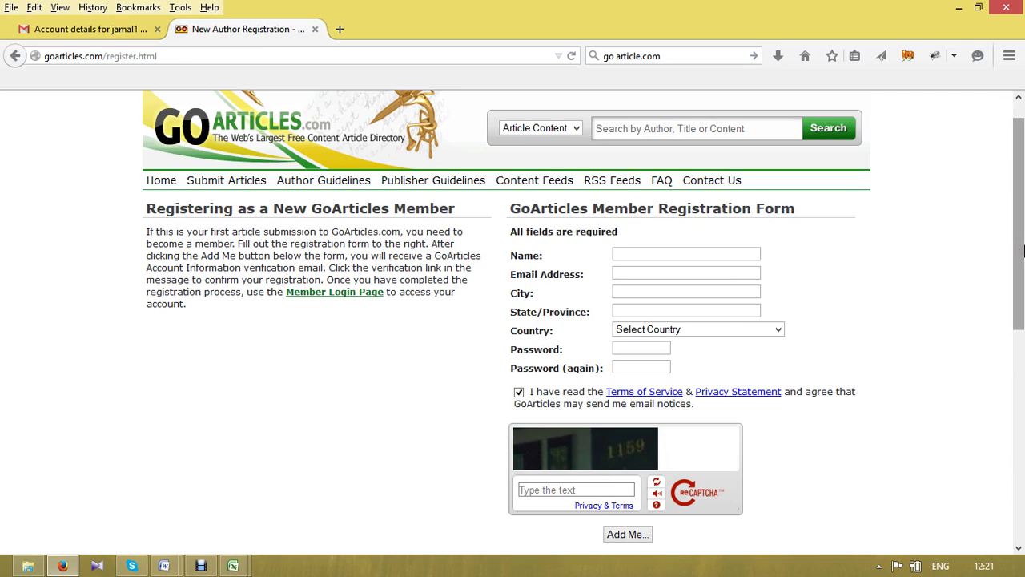
drag(1023, 250, 1022, 212)
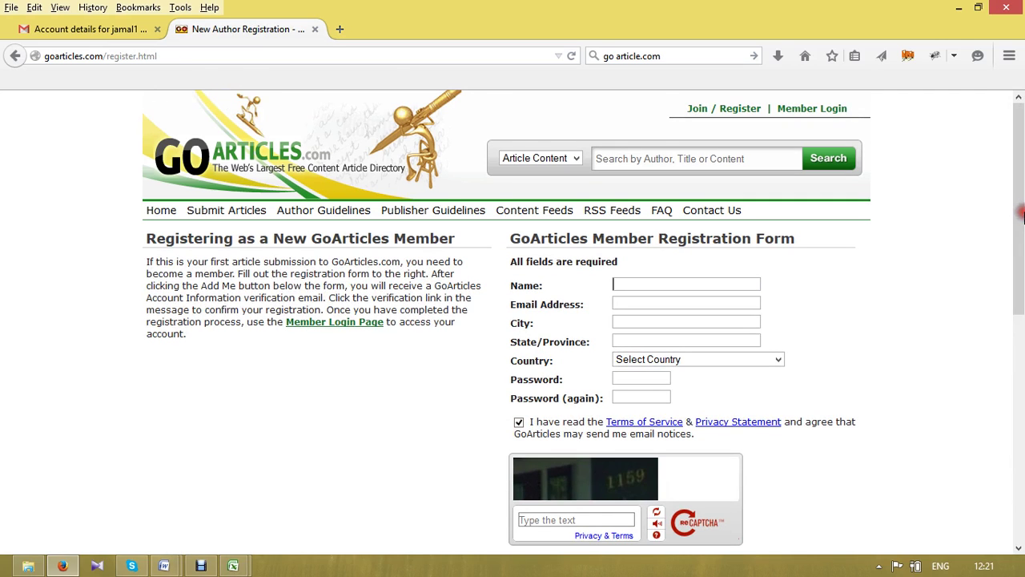
click(648, 280)
text(md)
key(BackSpace)
key(BackSpace)
- Copy the goarticles.com user name from cell E7 of the work reportffft Forum&Blog posting sheet
click(234, 566)
click(298, 510)
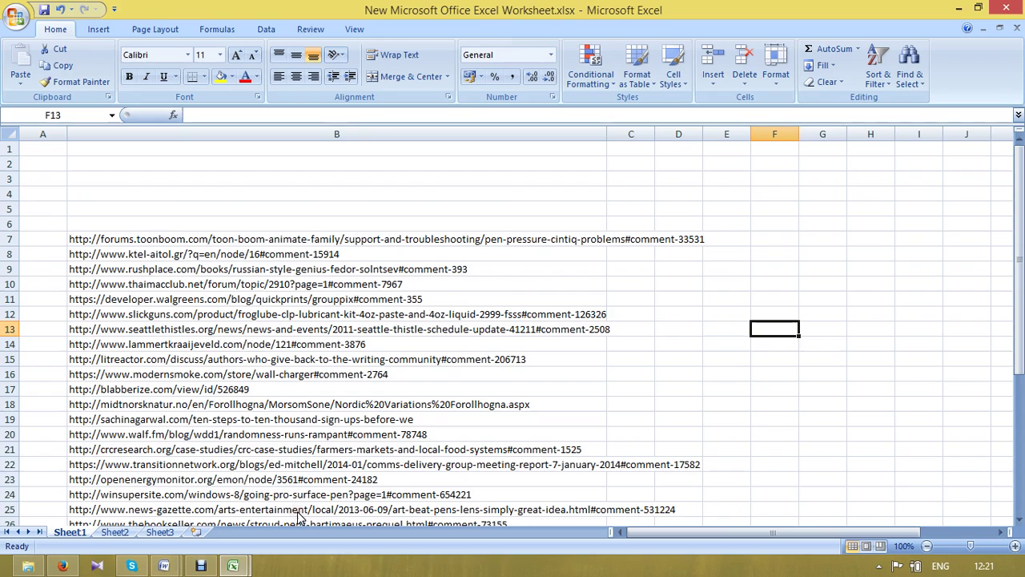
click(233, 566)
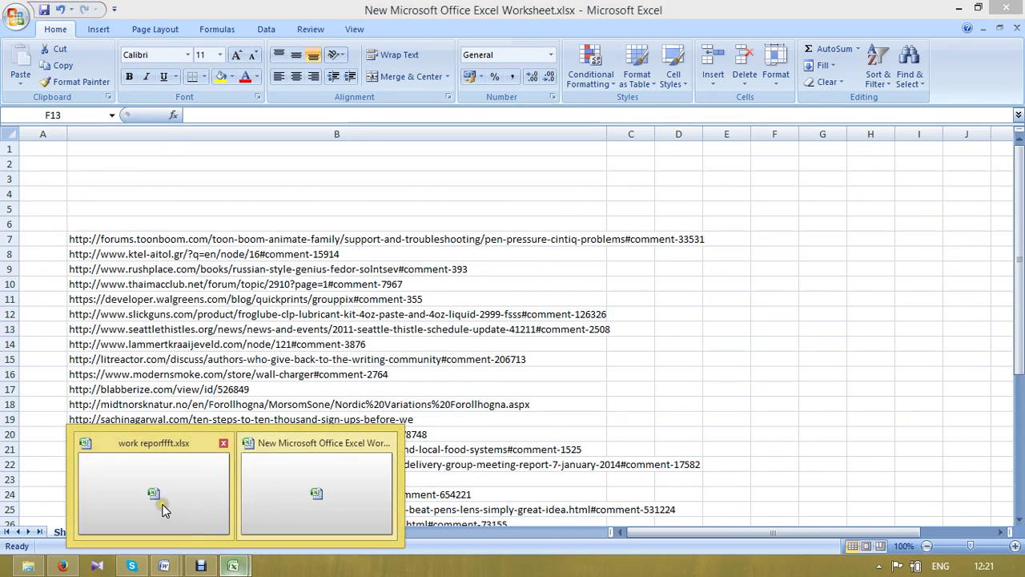
click(162, 506)
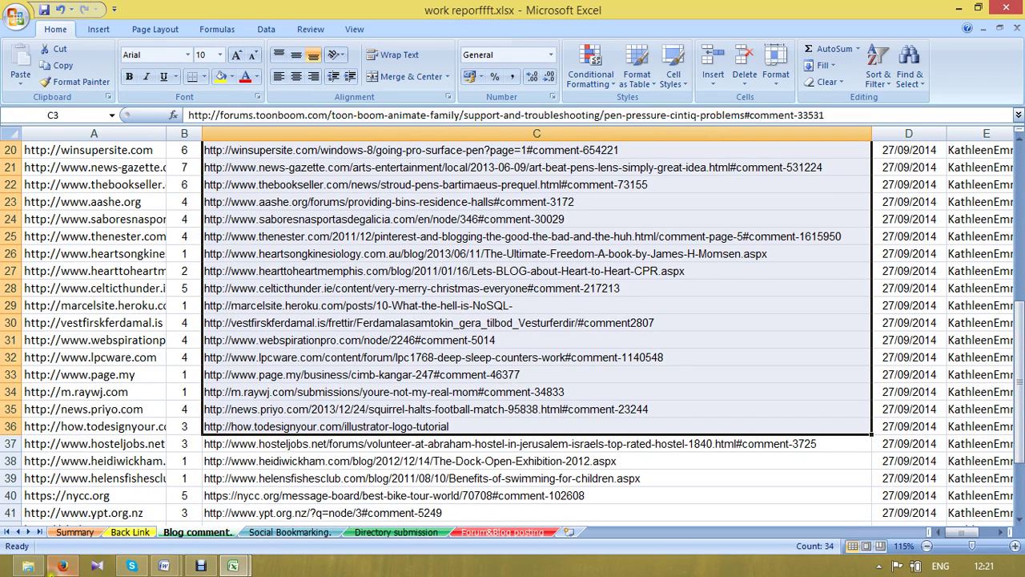
click(506, 531)
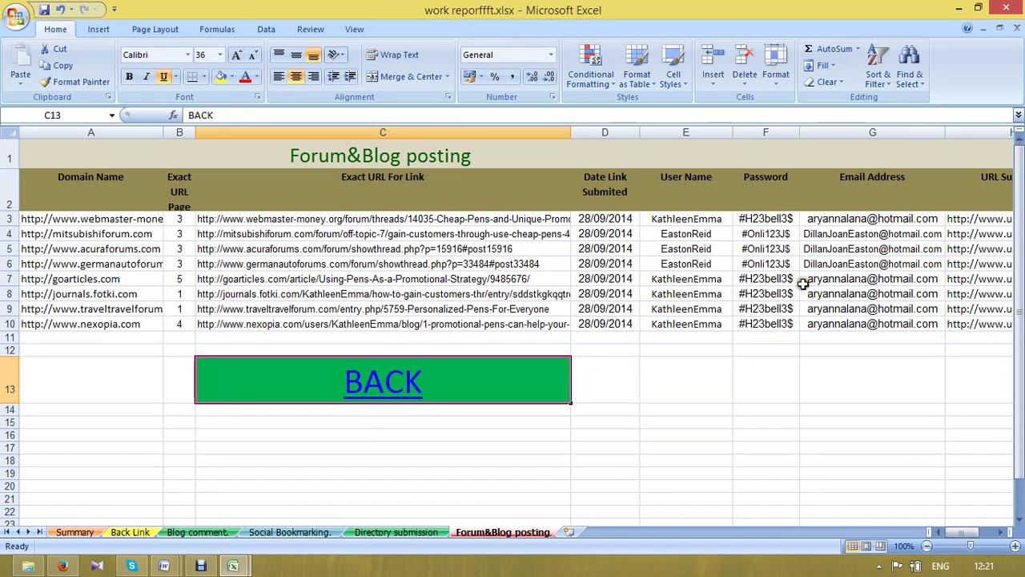
click(715, 281)
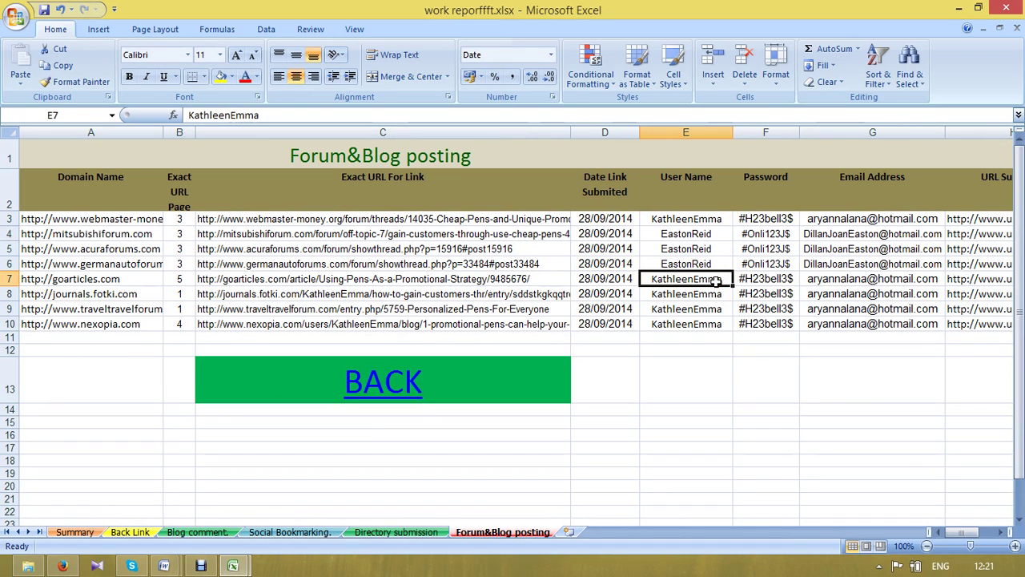
key(ctrl+c)
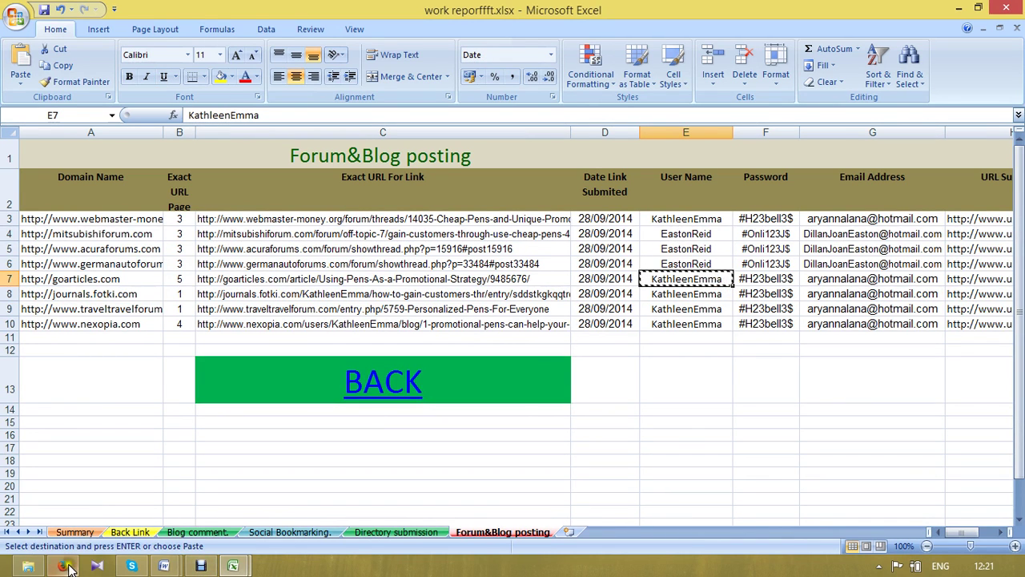
click(68, 567)
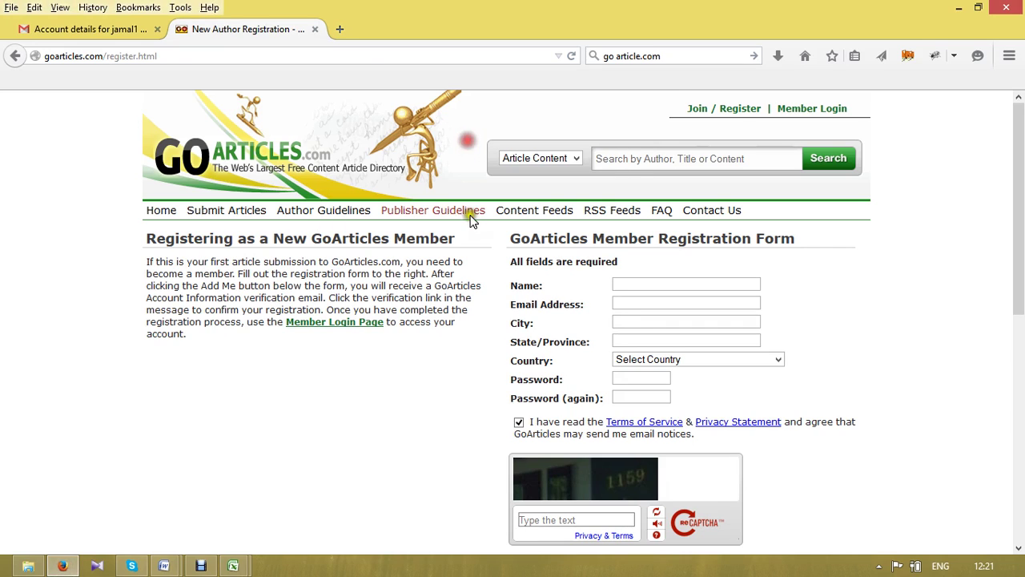
- Open Member Login and paste the copied user name into the Email Address field
click(830, 110)
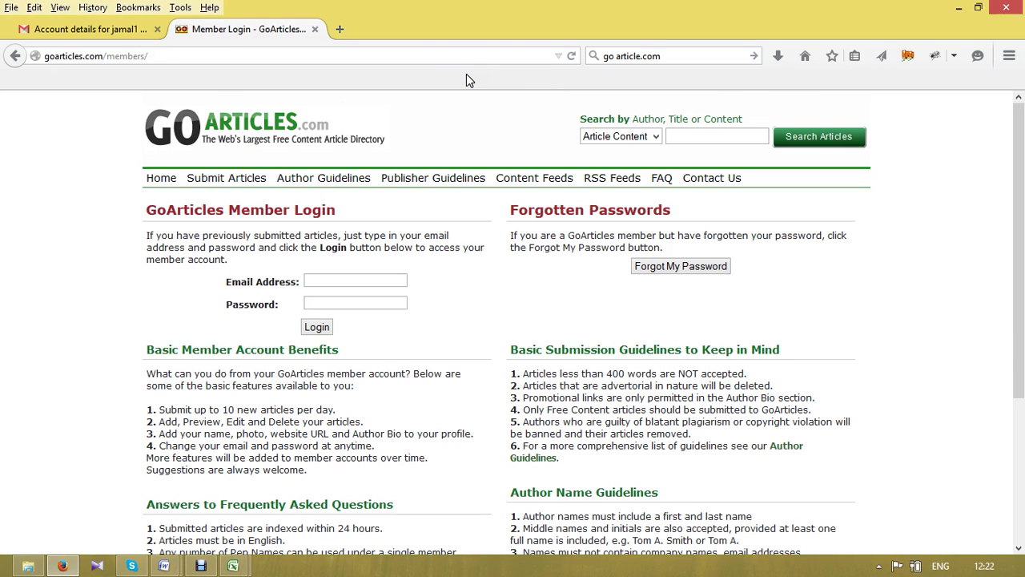
click(338, 278)
key(ctrl+v)
double_click(337, 285)
- Replace the user name with the email address copied from cell G7
key(alt+Tab)
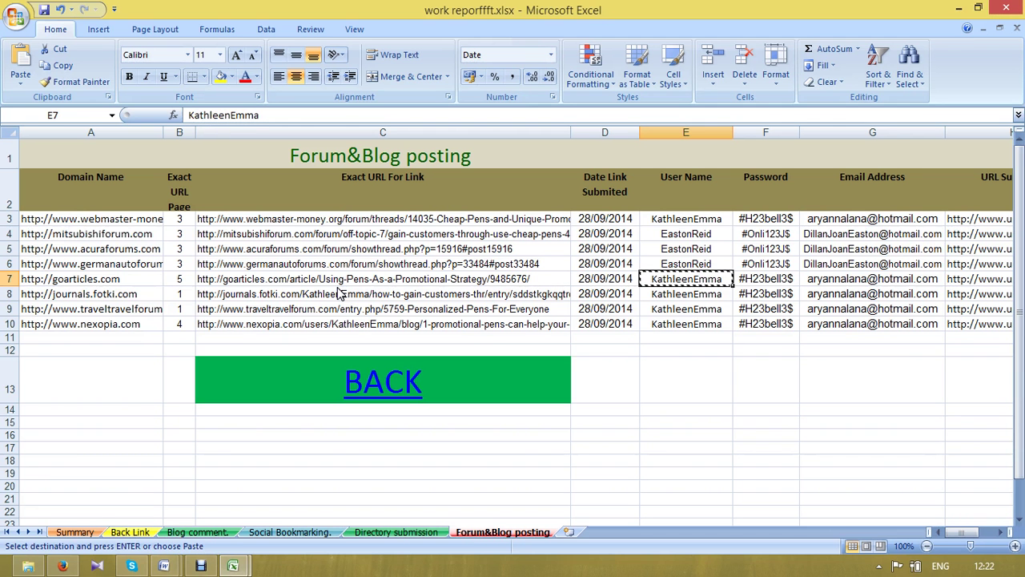
key(Right)
key(Right)
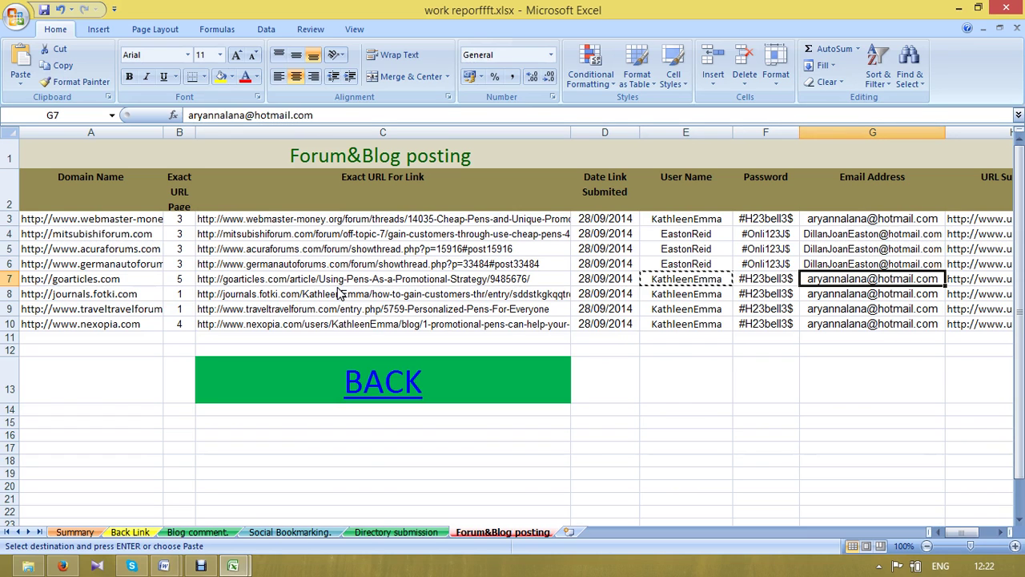
key(ctrl+c)
key(alt+Tab)
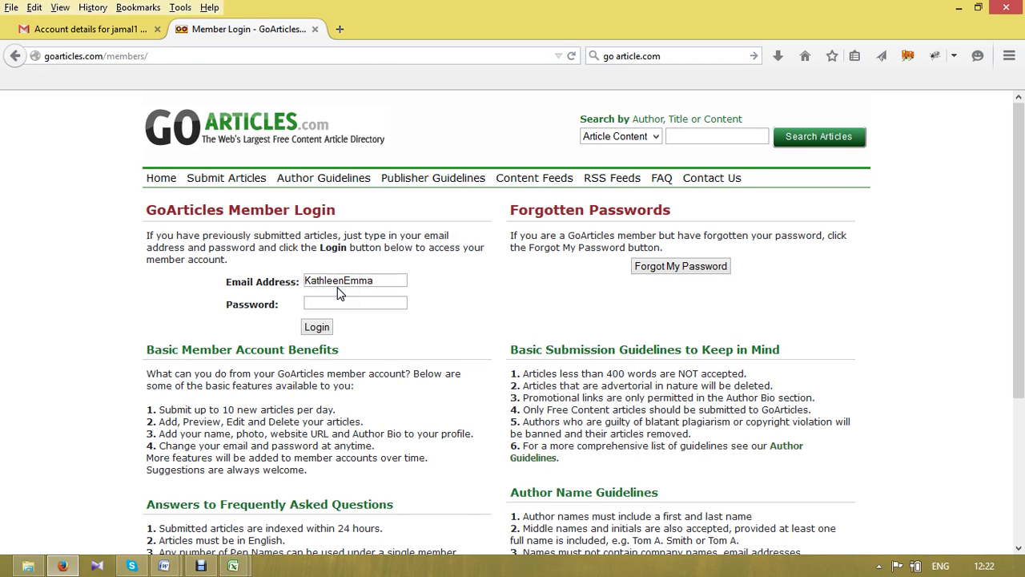
key(ctrl+v)
key(Tab)
- Paste the password from cell F7 into the Password field and submit the login
key(alt+Tab)
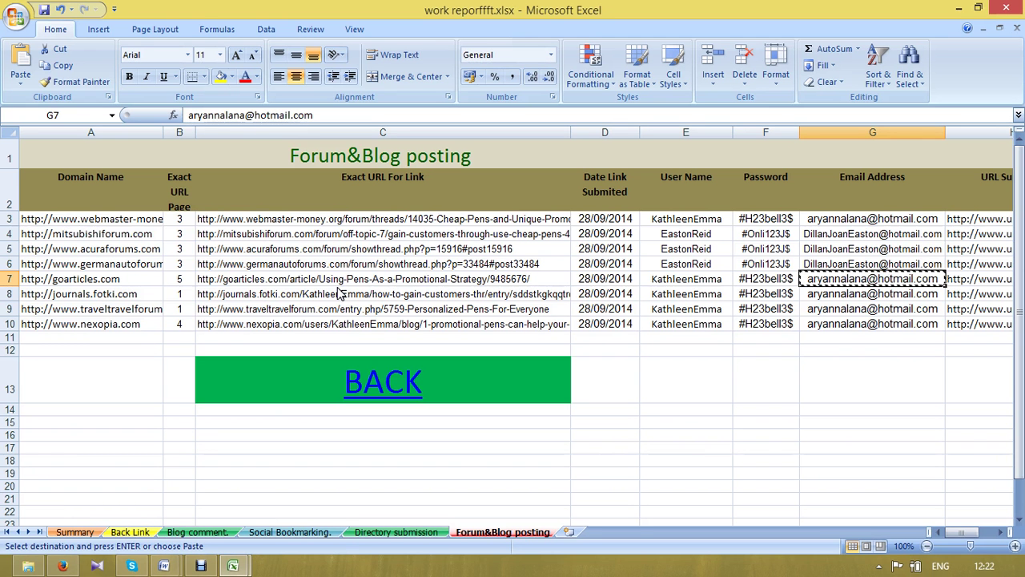
key(Left)
key(ctrl+c)
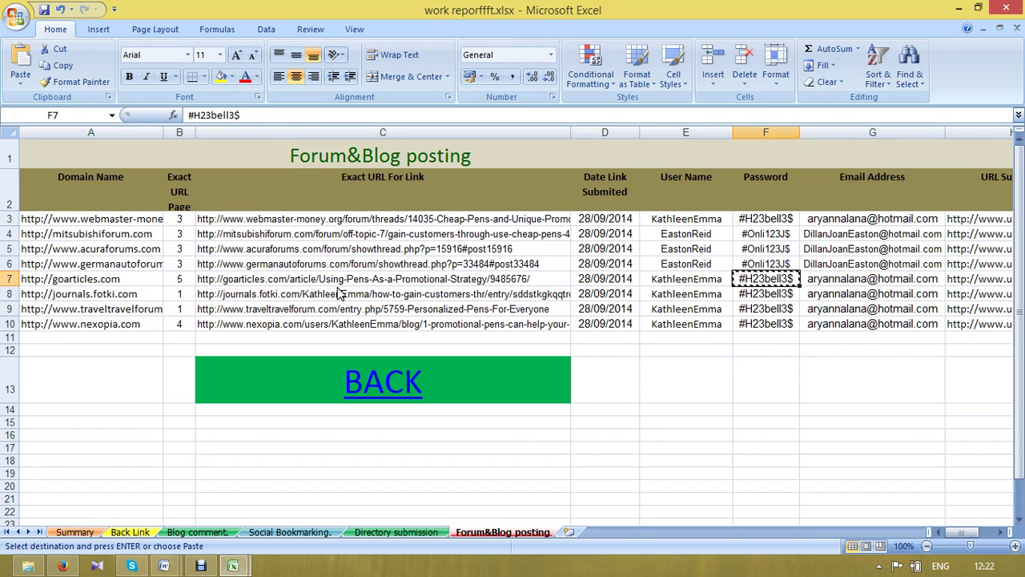
key(alt+Tab)
key(ctrl+v)
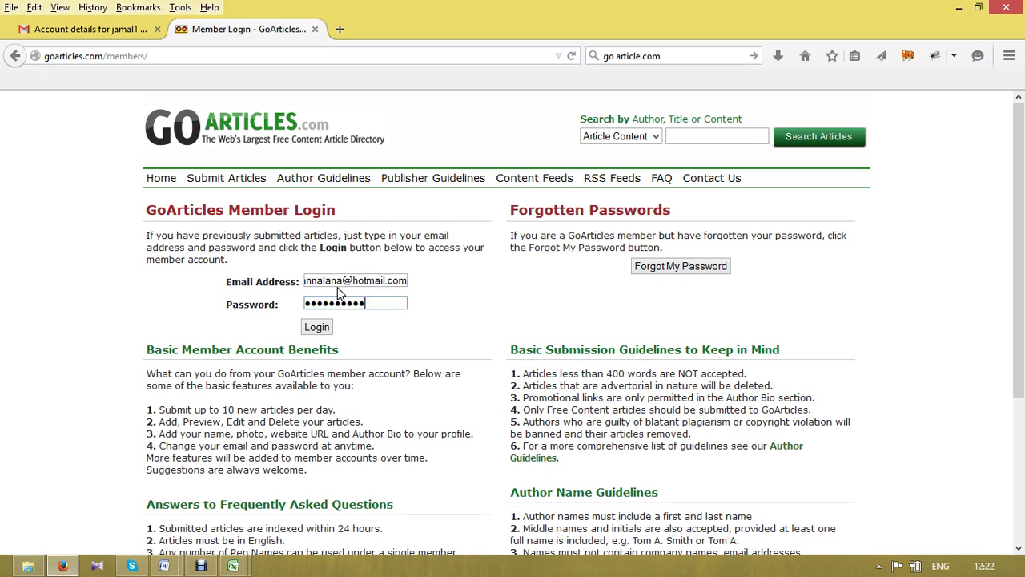
key(Return)
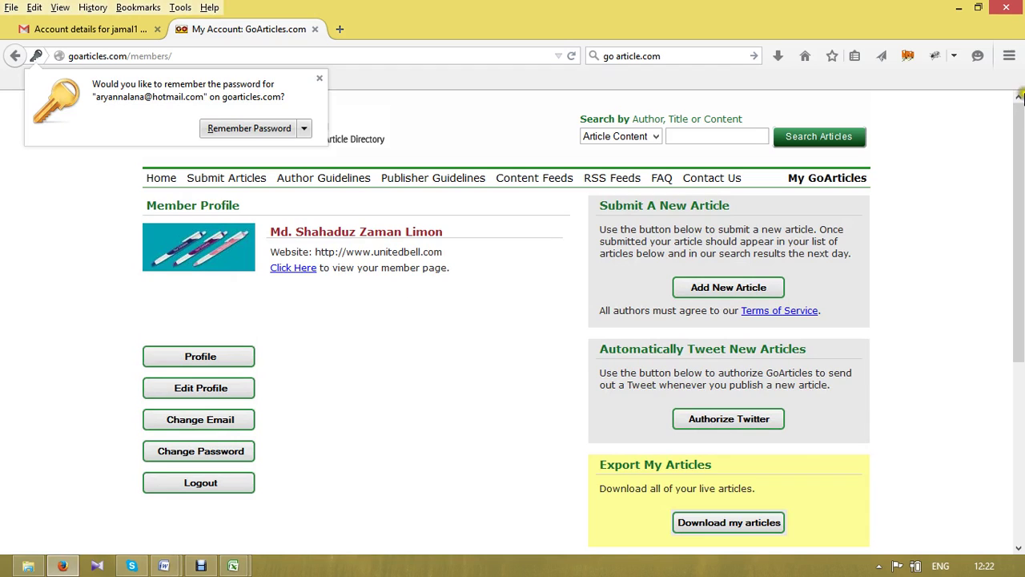
- Dismiss Firefox's remember-password prompt and go to Submit Articles, focusing the login email field
click(958, 255)
click(975, 287)
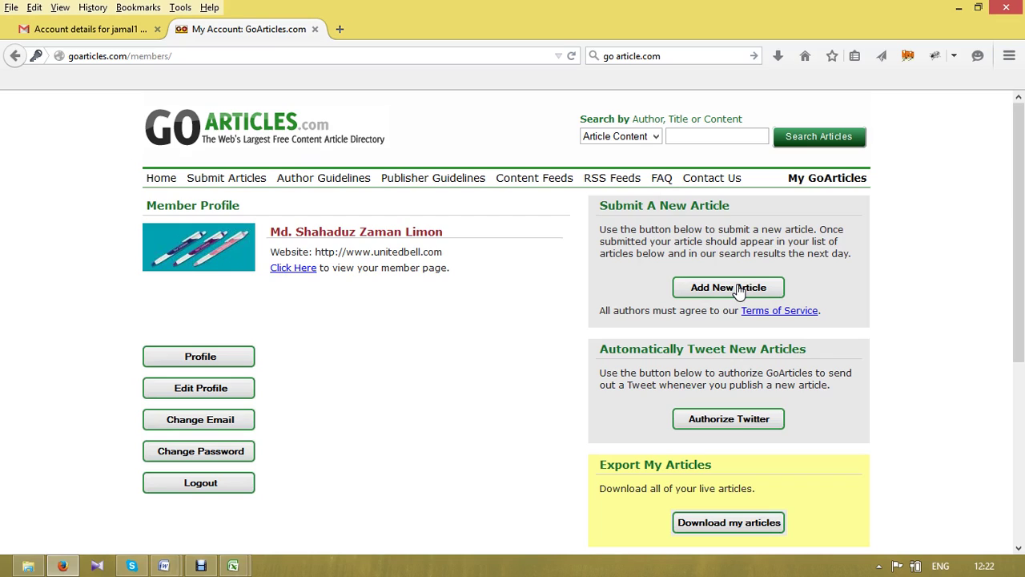
click(247, 185)
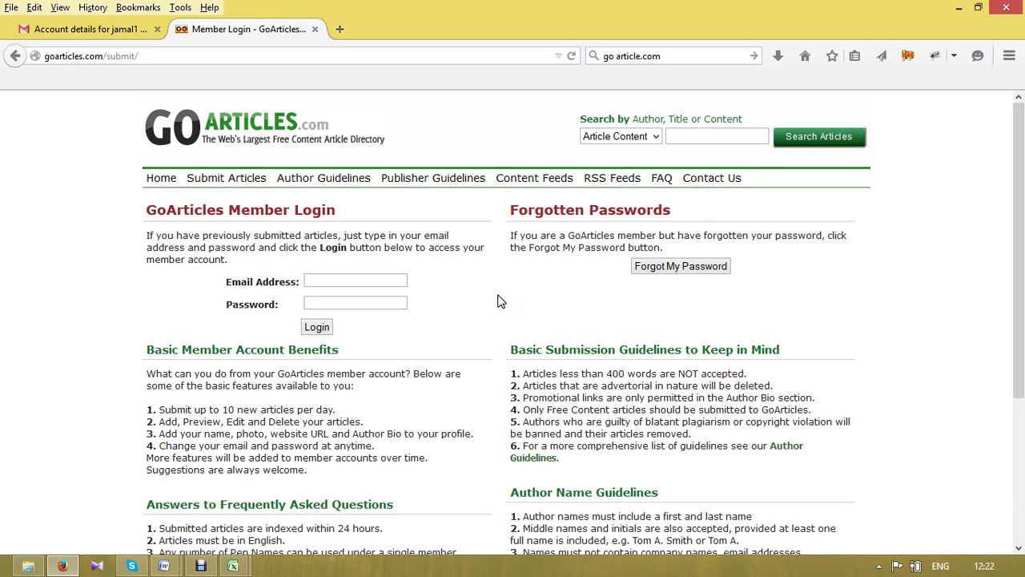
click(363, 286)
click(363, 286)
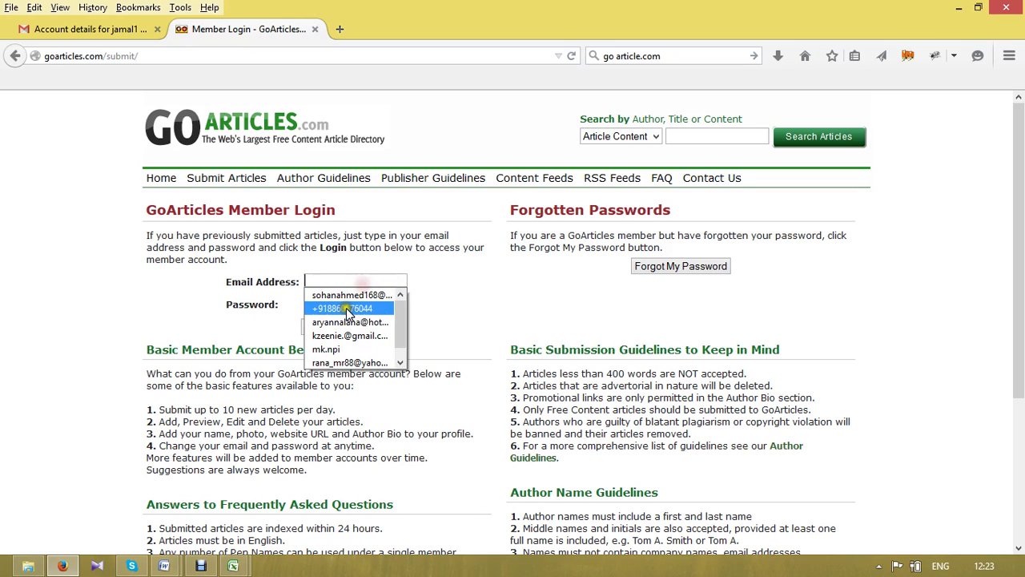